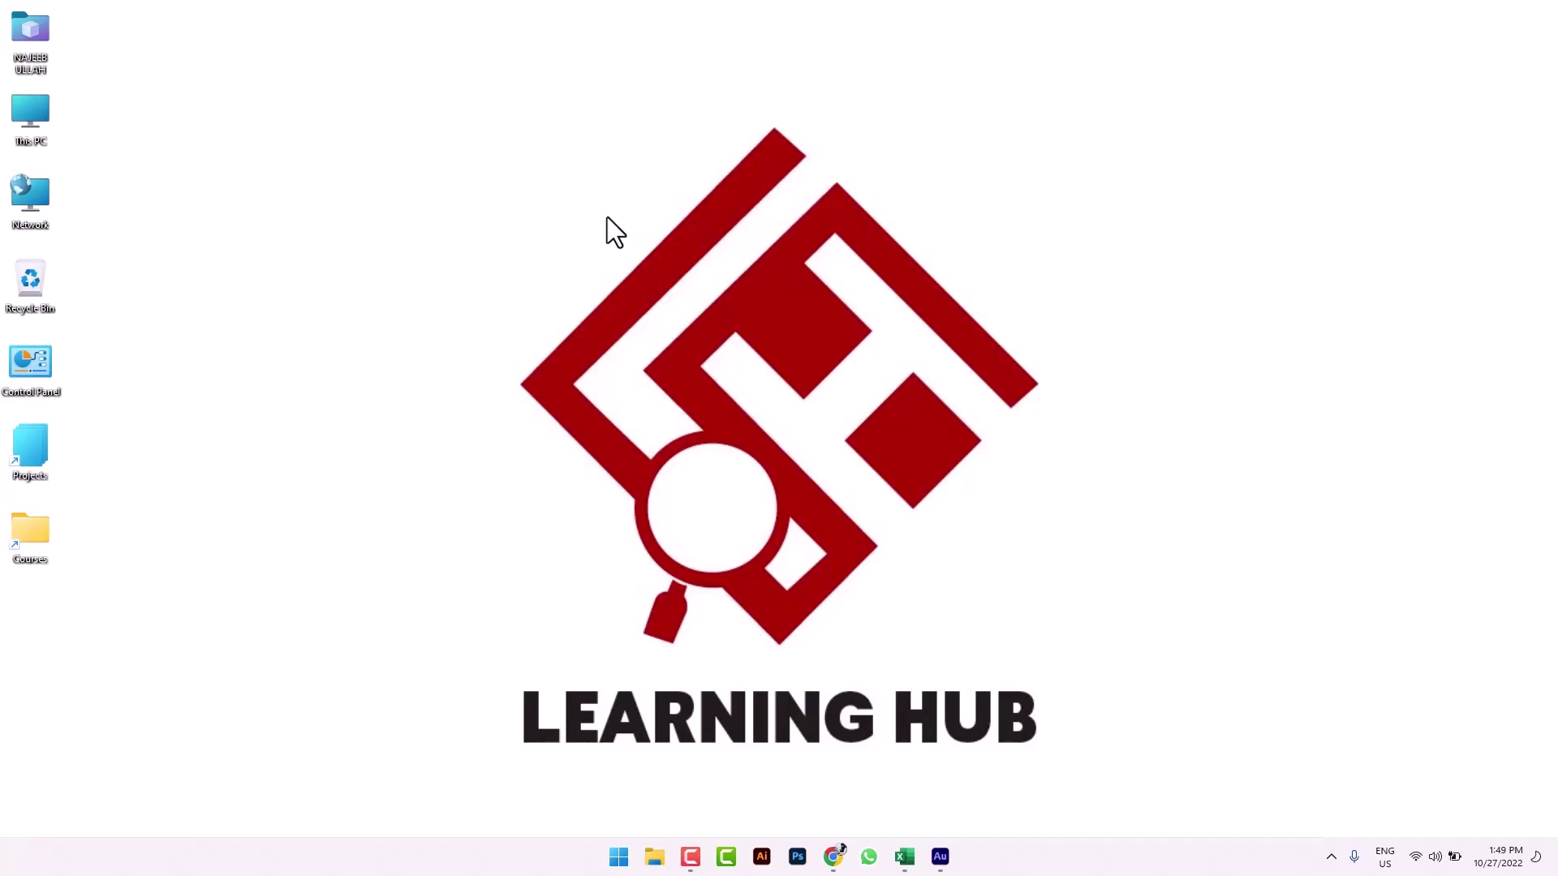
# Step: Bring up Excel from the taskbar, showing Book1's HLOOKUP sheet and its HLOOKUP FUNCTION banner
pyautogui.click(904, 853)
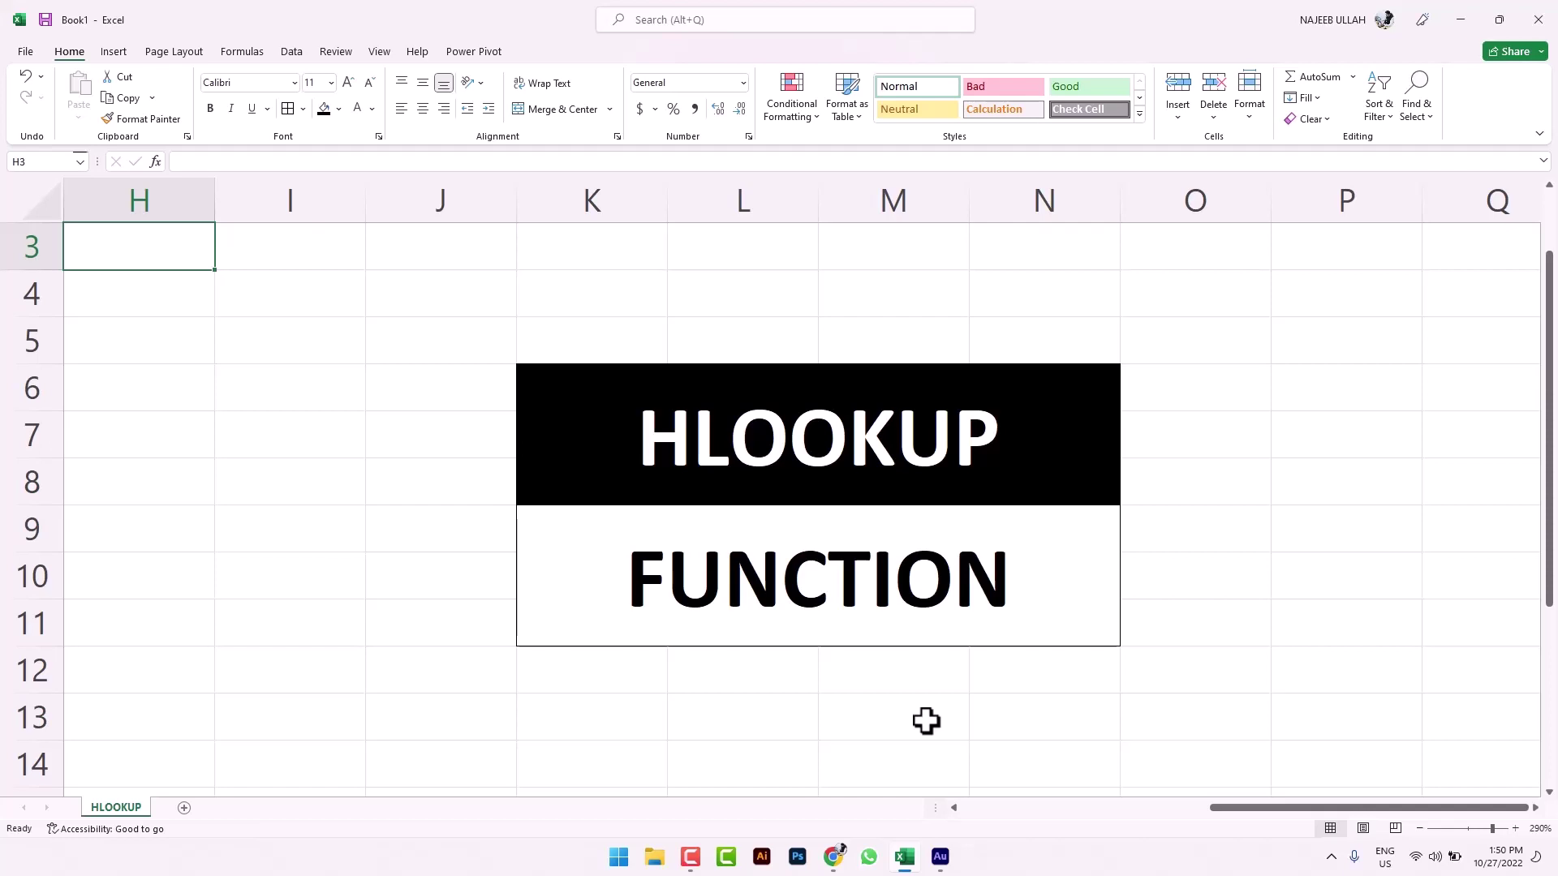
pyautogui.click(227, 441)
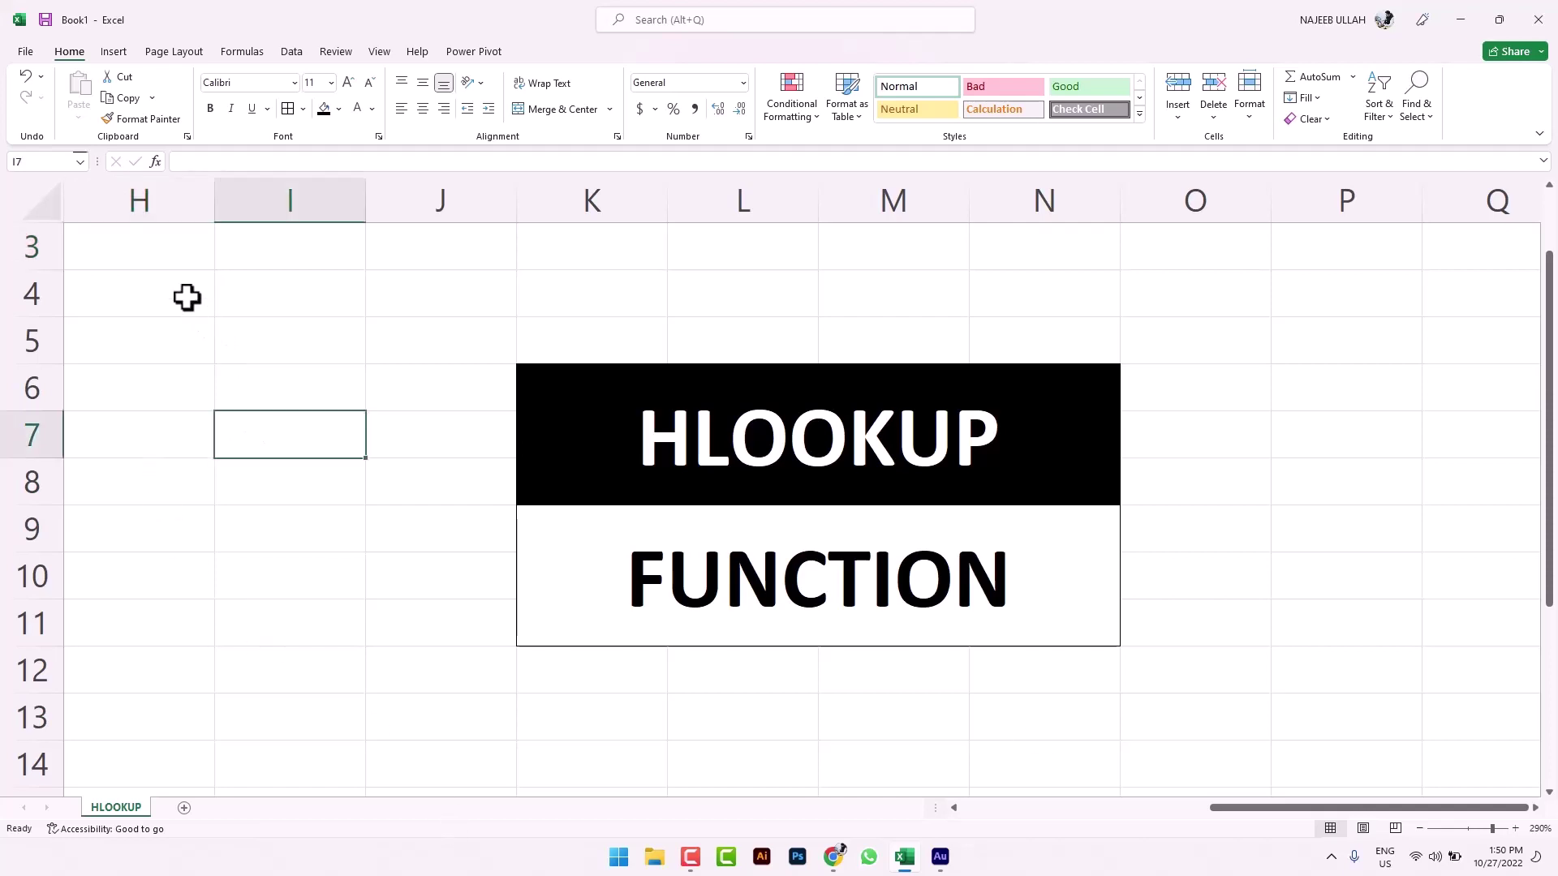
pyautogui.moveTo(211, 255); pyautogui.dragTo(253, 738)
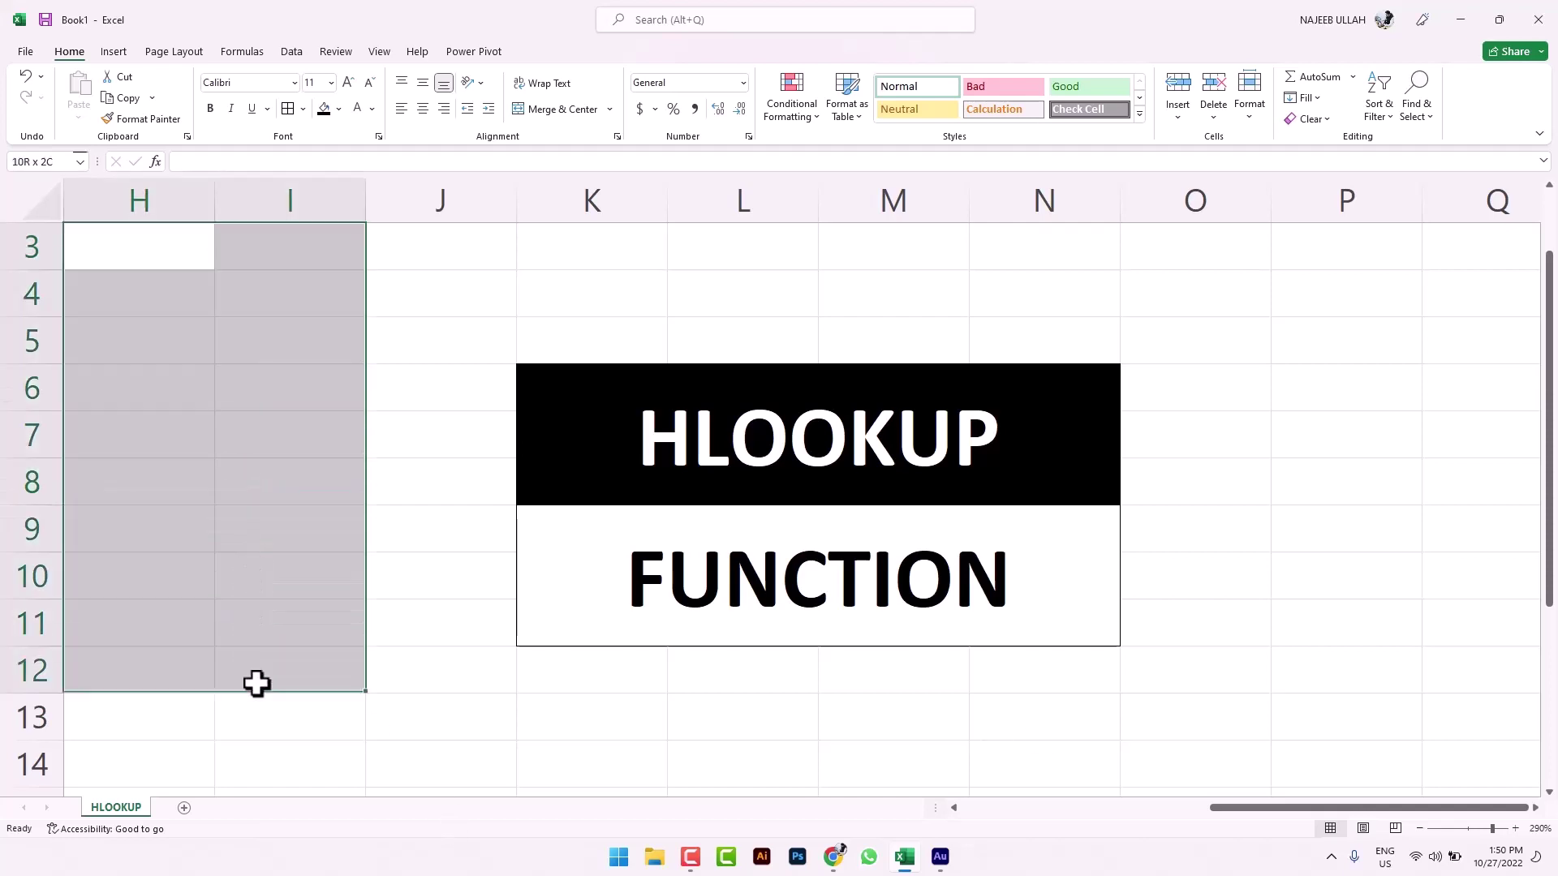
pyautogui.click(584, 758)
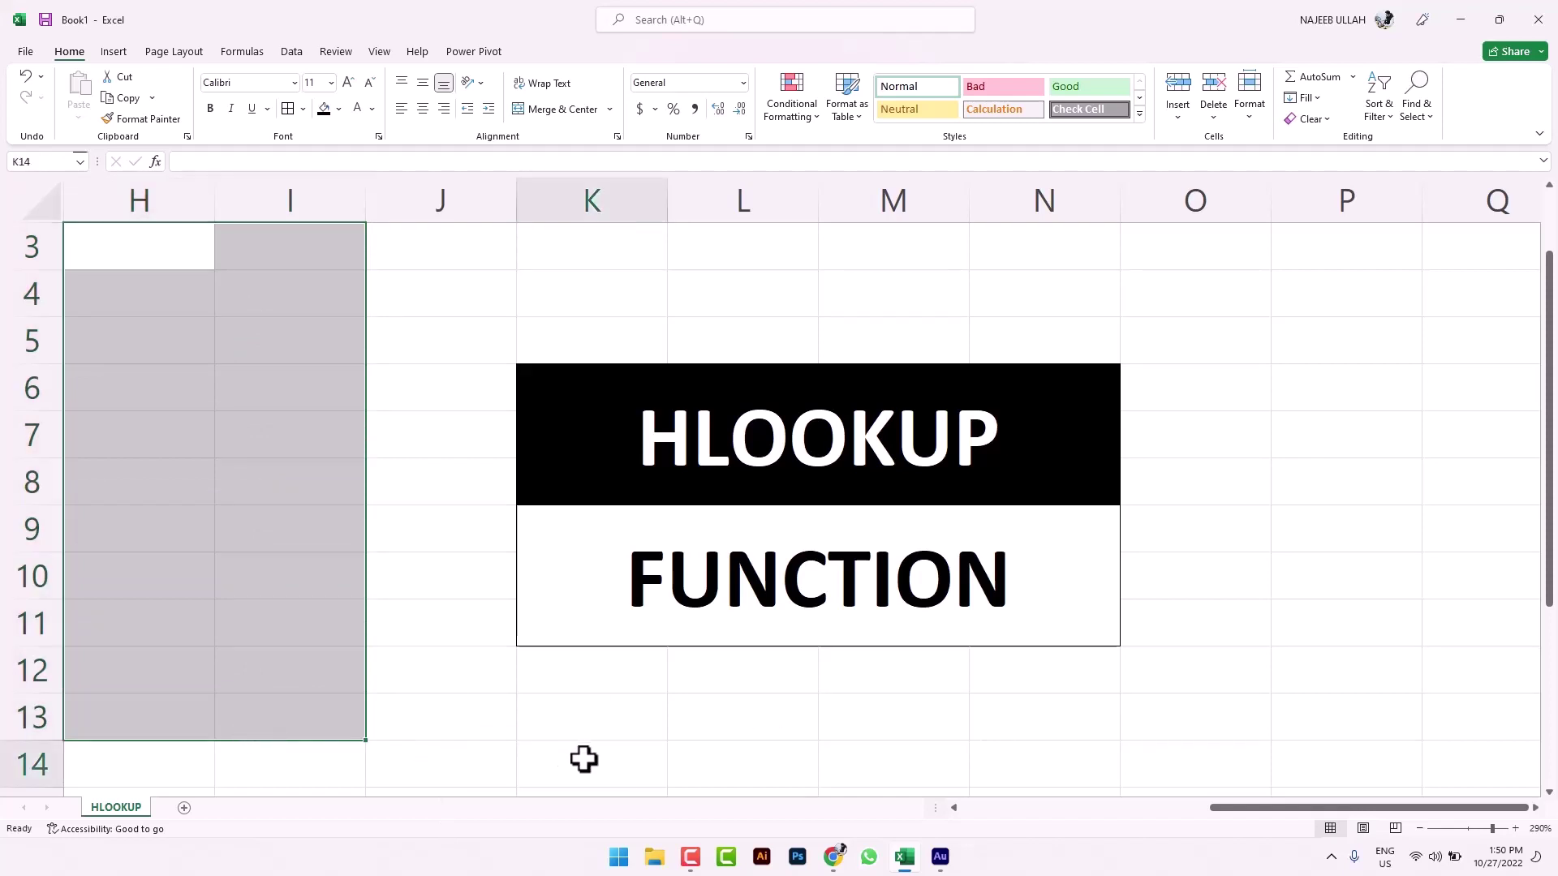
pyautogui.moveTo(142, 283); pyautogui.dragTo(1248, 289)
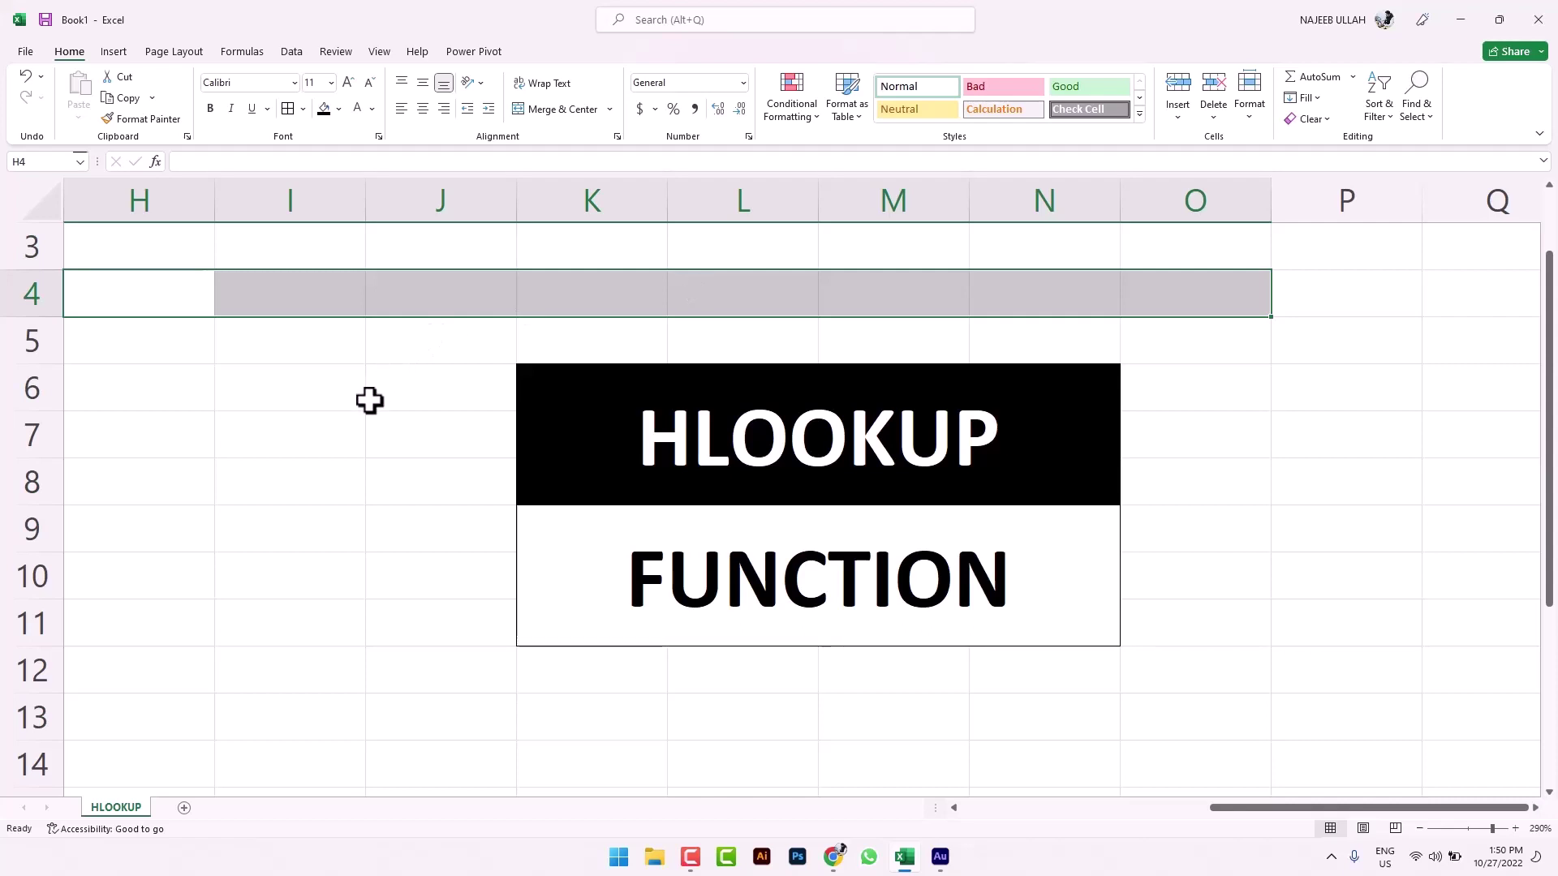
pyautogui.click(370, 401)
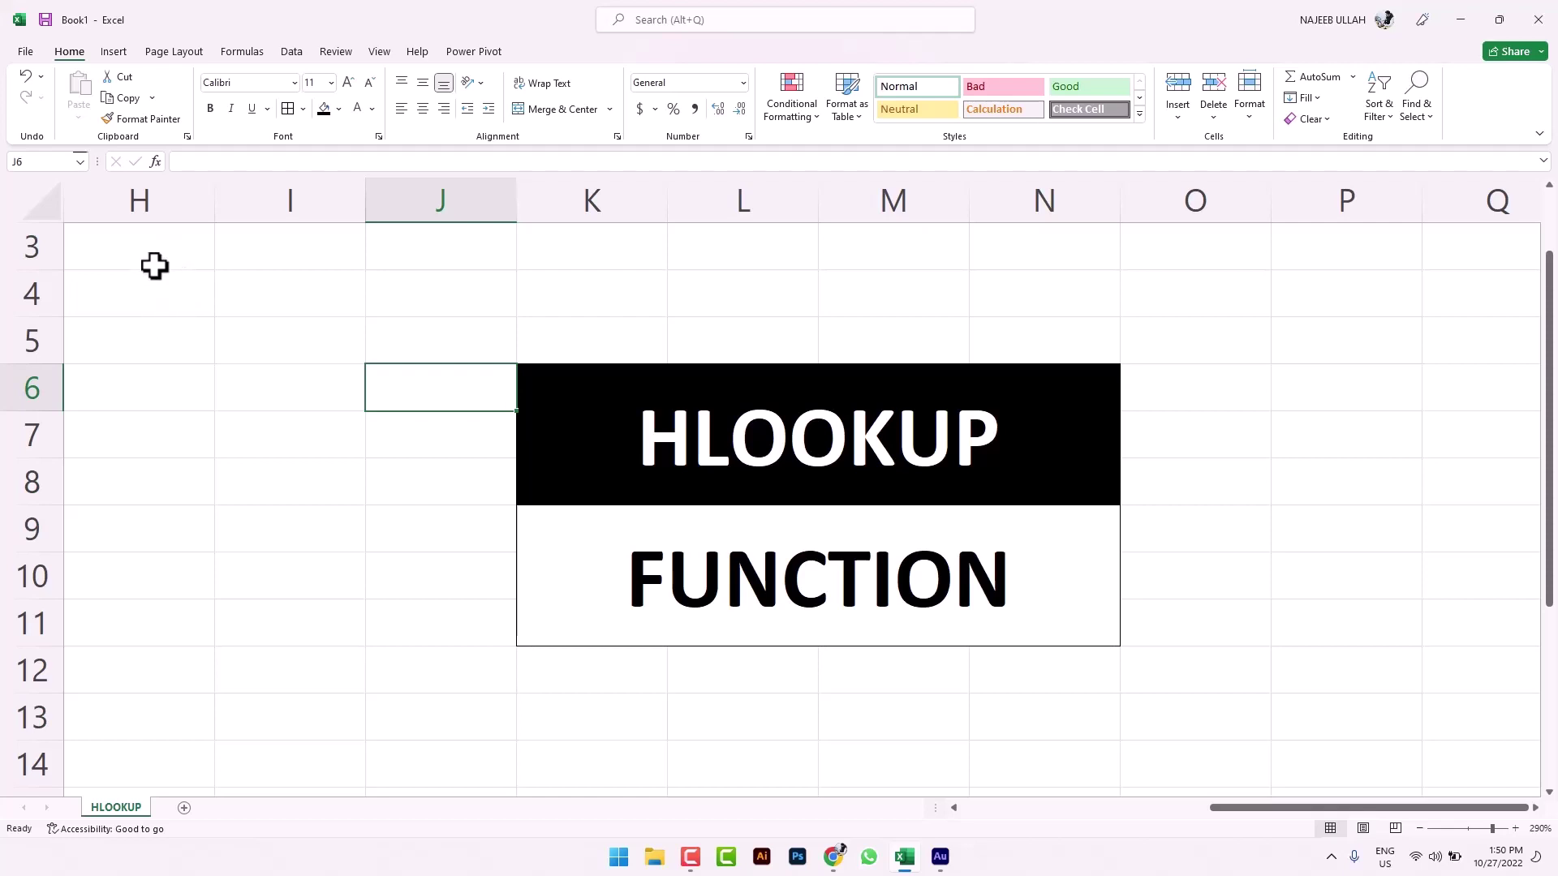
pyautogui.moveTo(155, 266)
pyautogui.mouseDown()
pyautogui.moveTo(188, 292)
pyautogui.moveTo(235, 408)
pyautogui.mouseUp()
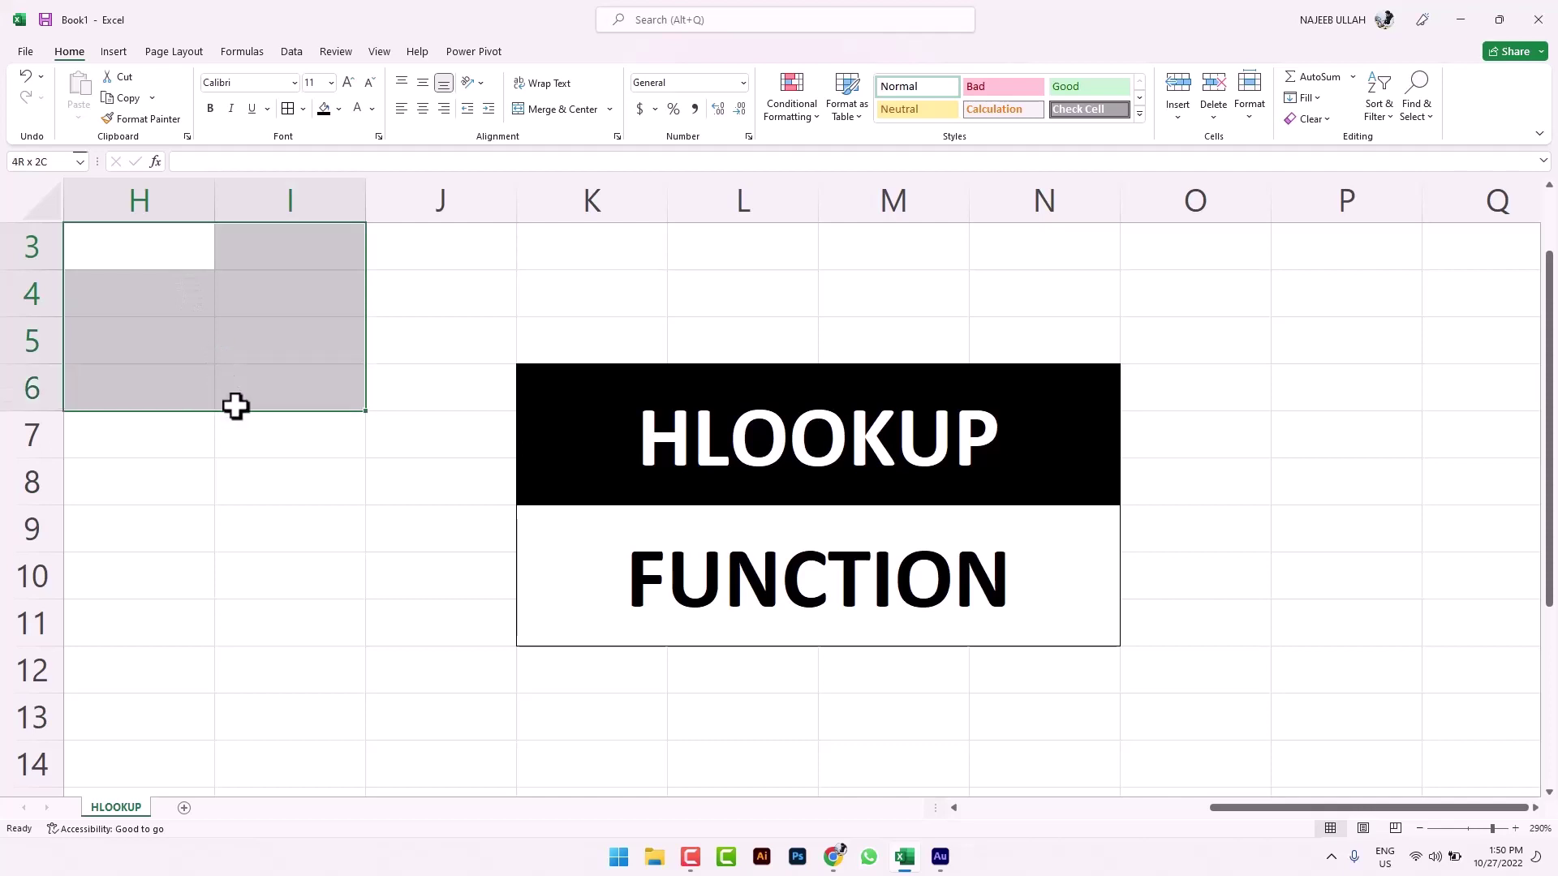
pyautogui.click(292, 511)
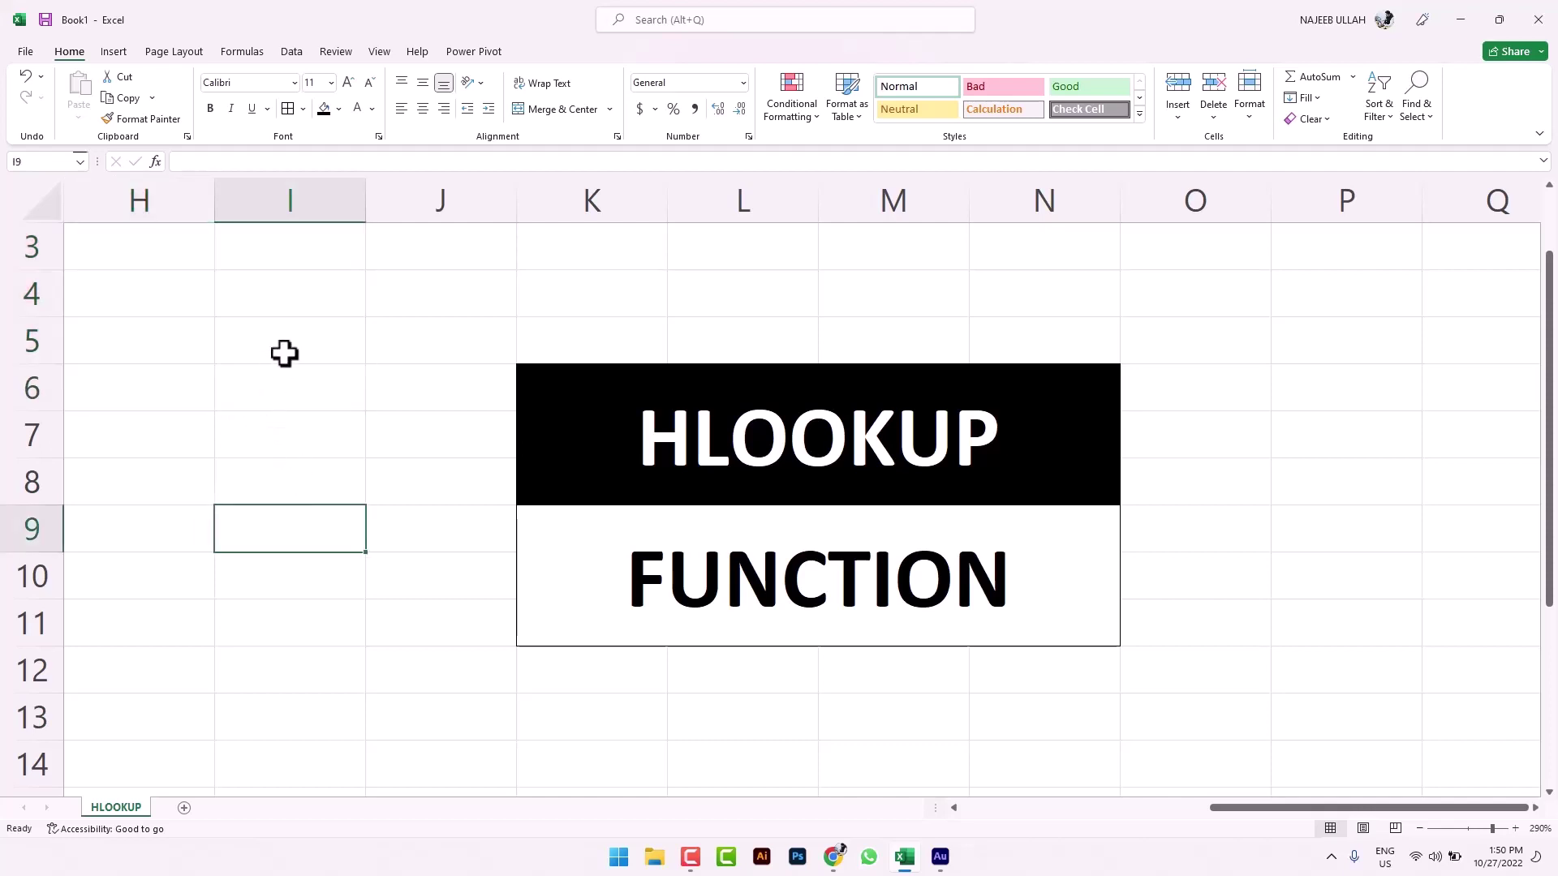
pyautogui.moveTo(154, 244)
pyautogui.mouseDown()
pyautogui.moveTo(246, 325)
pyautogui.moveTo(251, 267)
pyautogui.mouseUp()
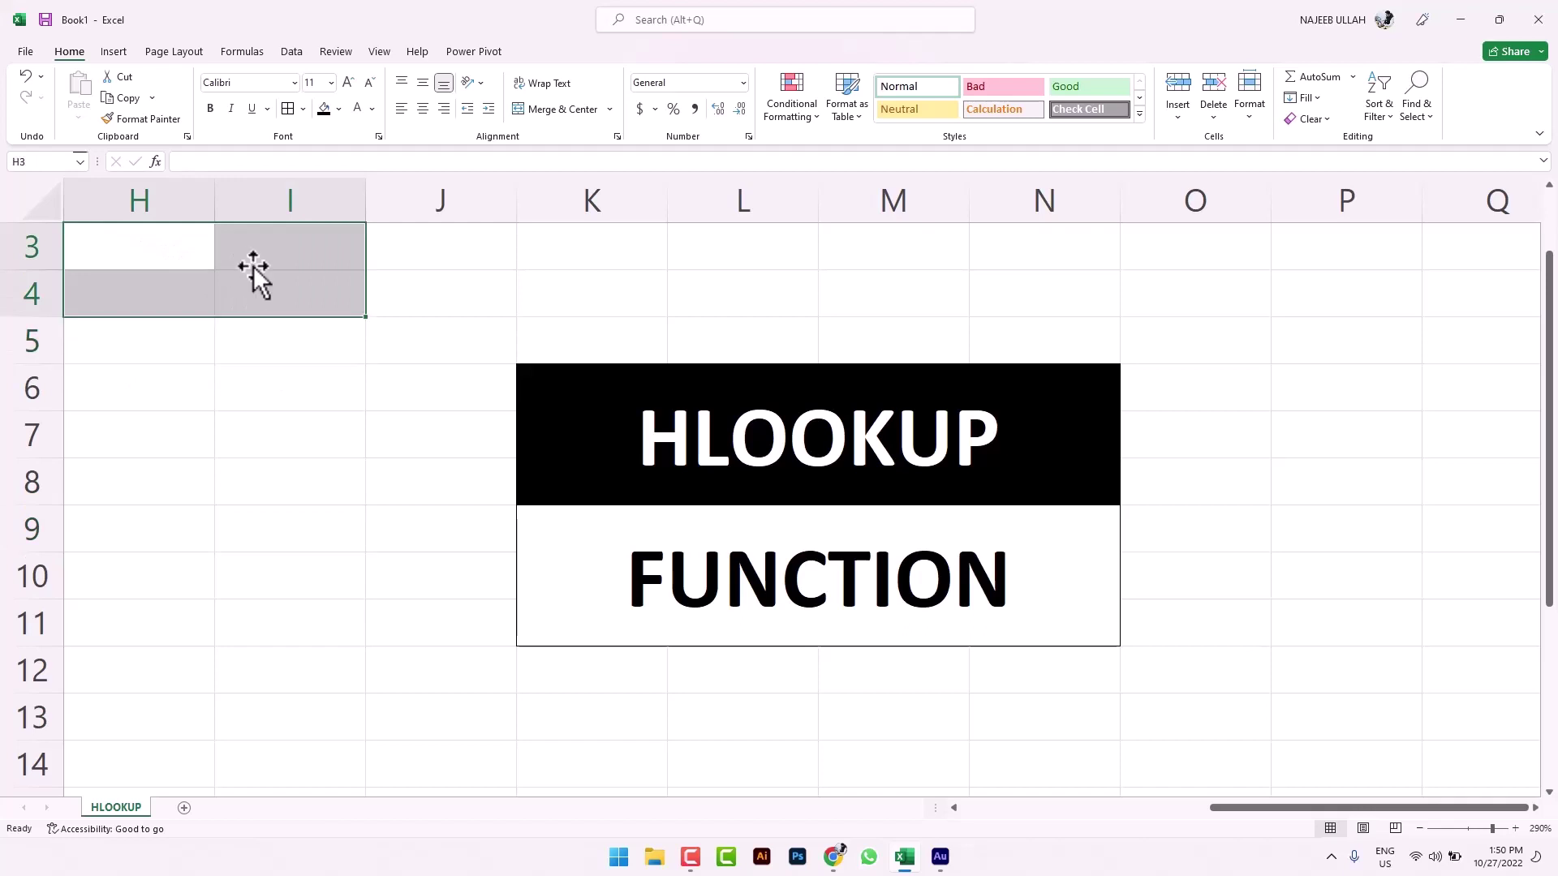
pyautogui.click(281, 264)
pyautogui.moveTo(207, 398); pyautogui.dragTo(219, 410)
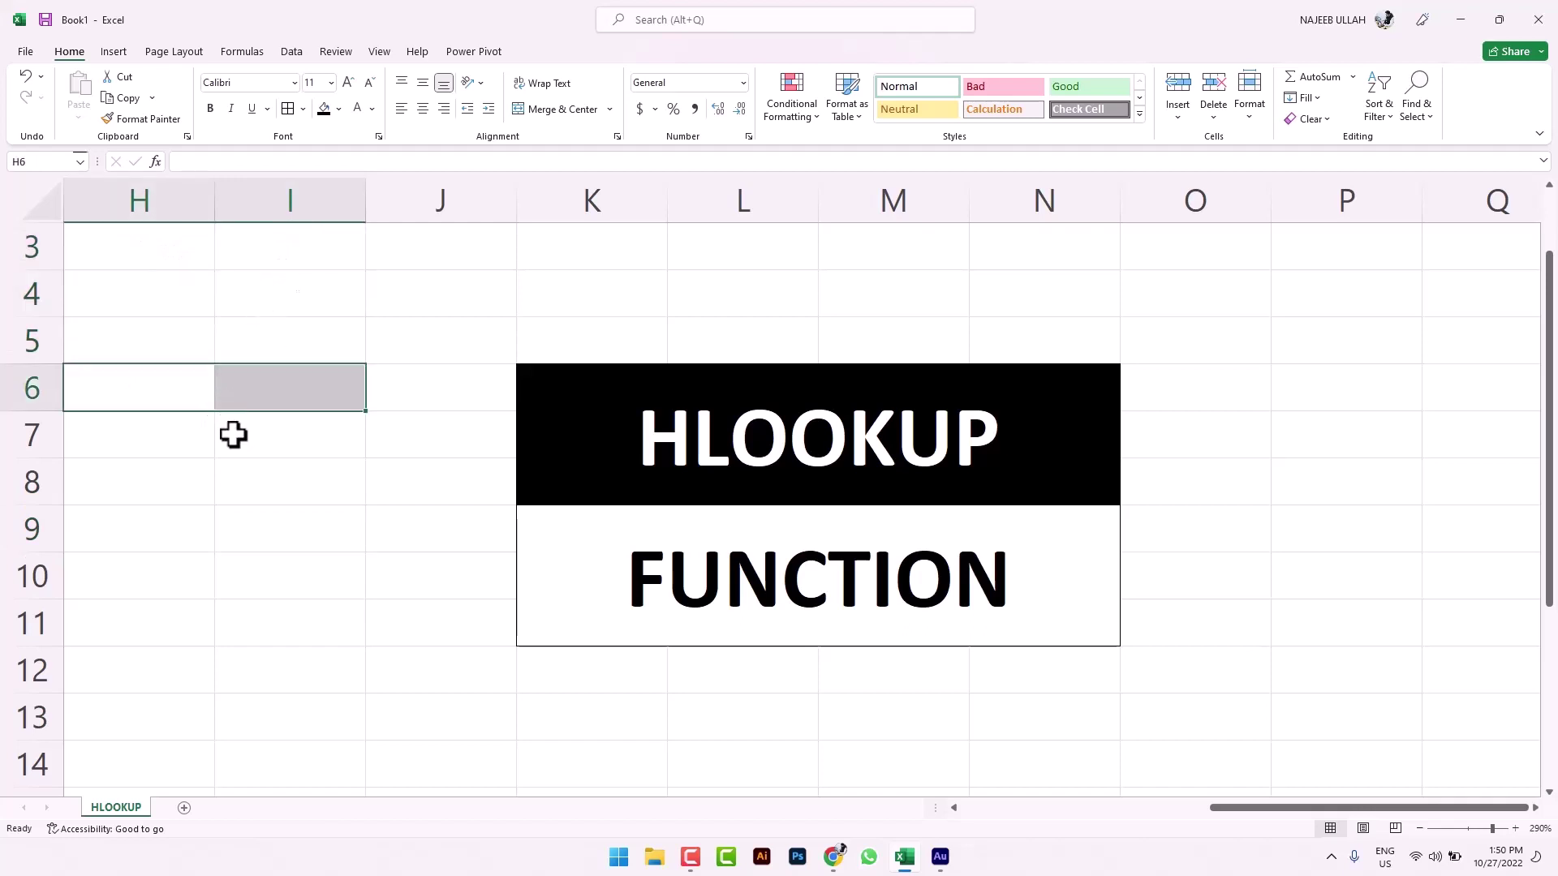
pyautogui.click(233, 435)
pyautogui.click(278, 242)
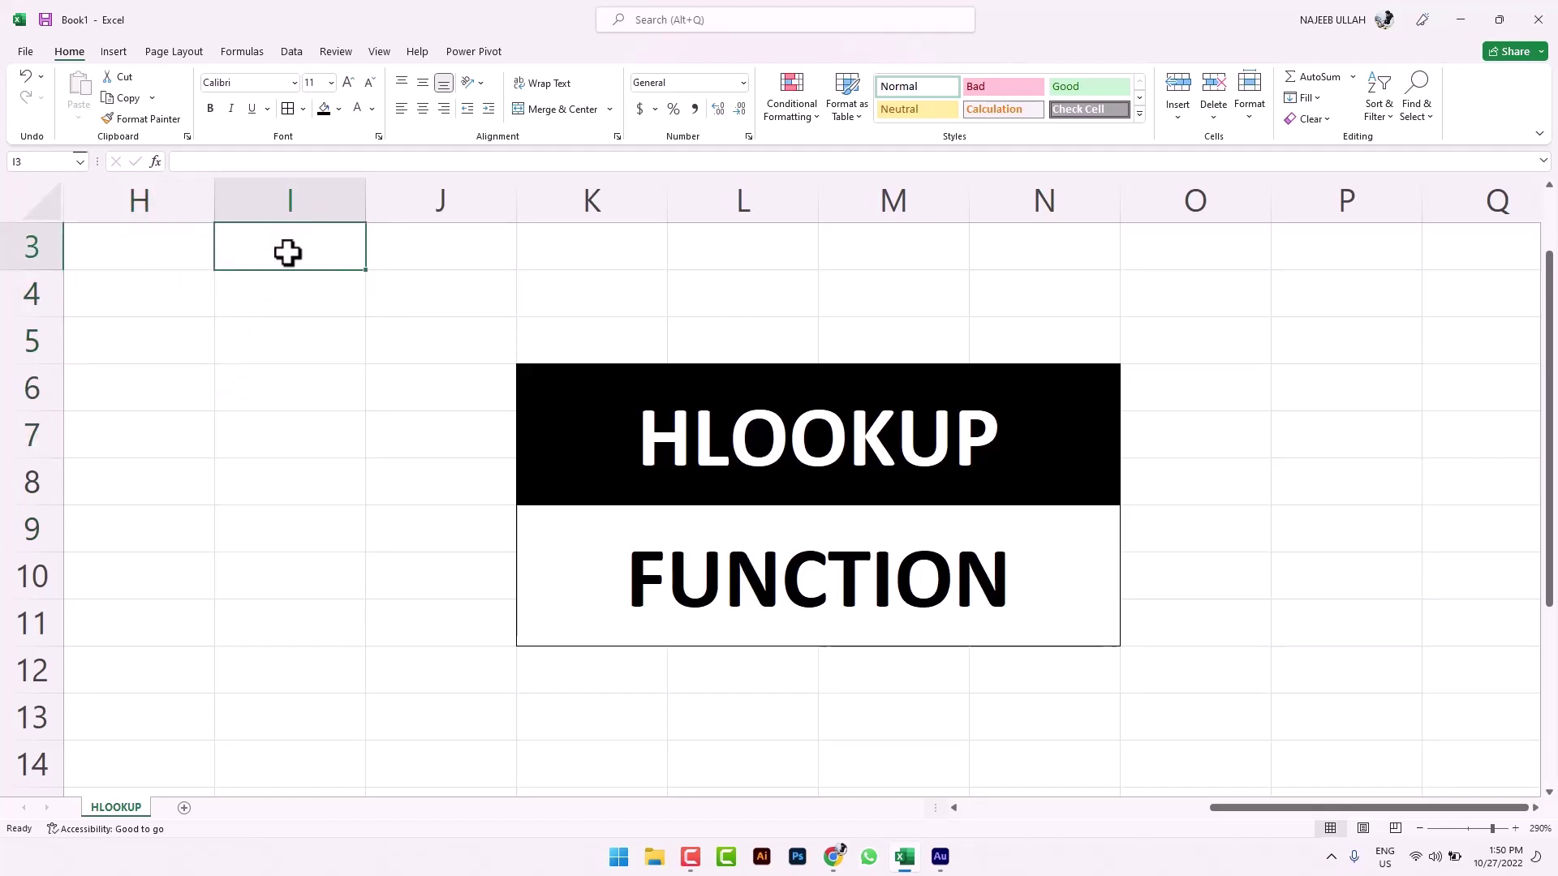
pyautogui.moveTo(279, 242); pyautogui.dragTo(291, 547)
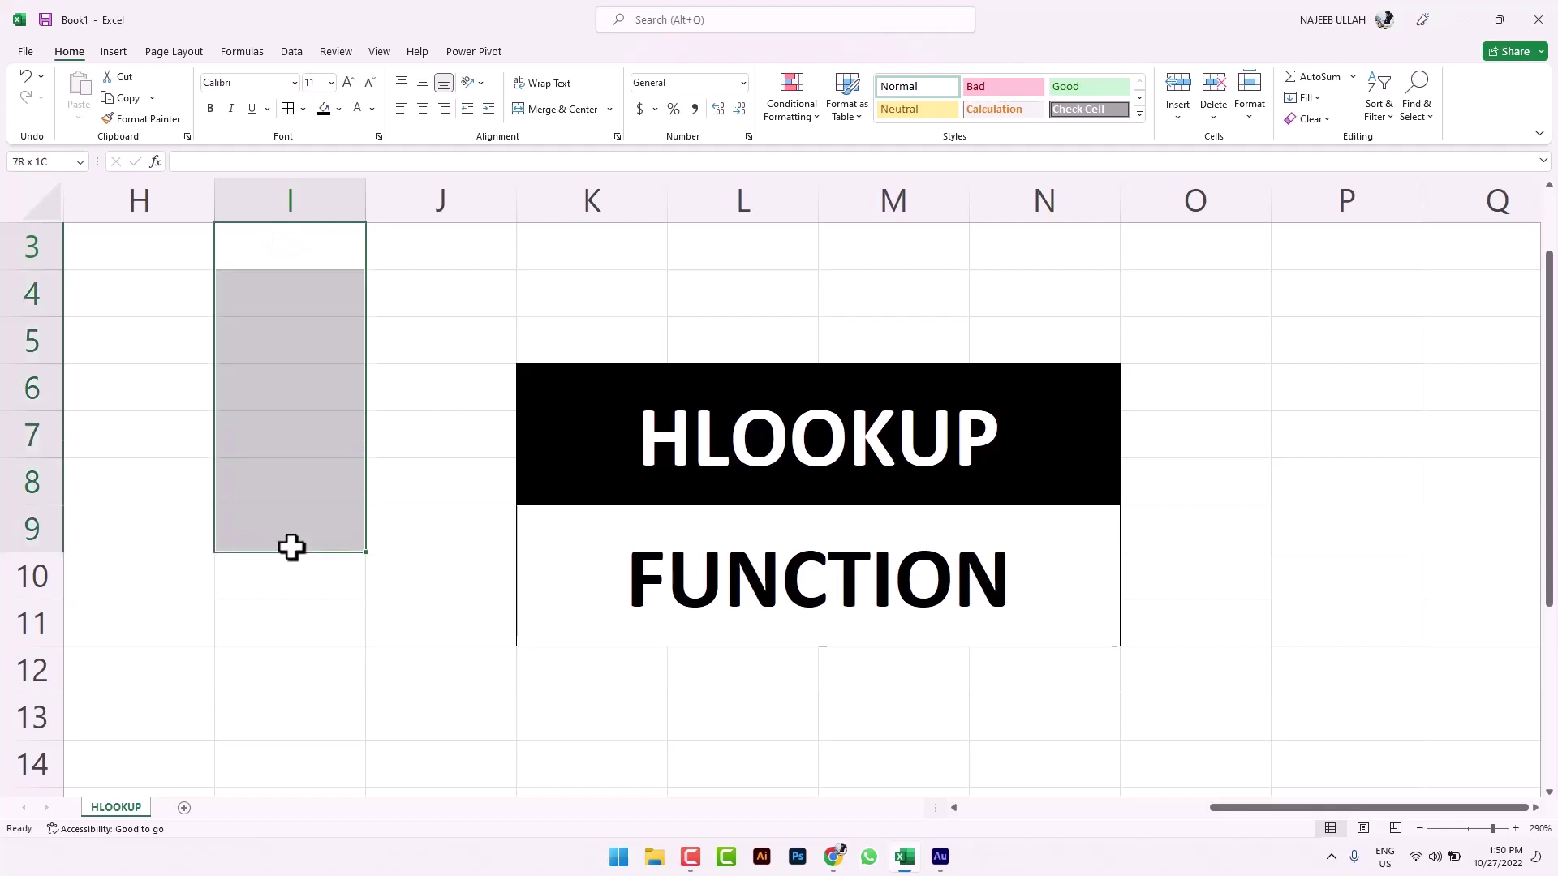
pyautogui.click(355, 679)
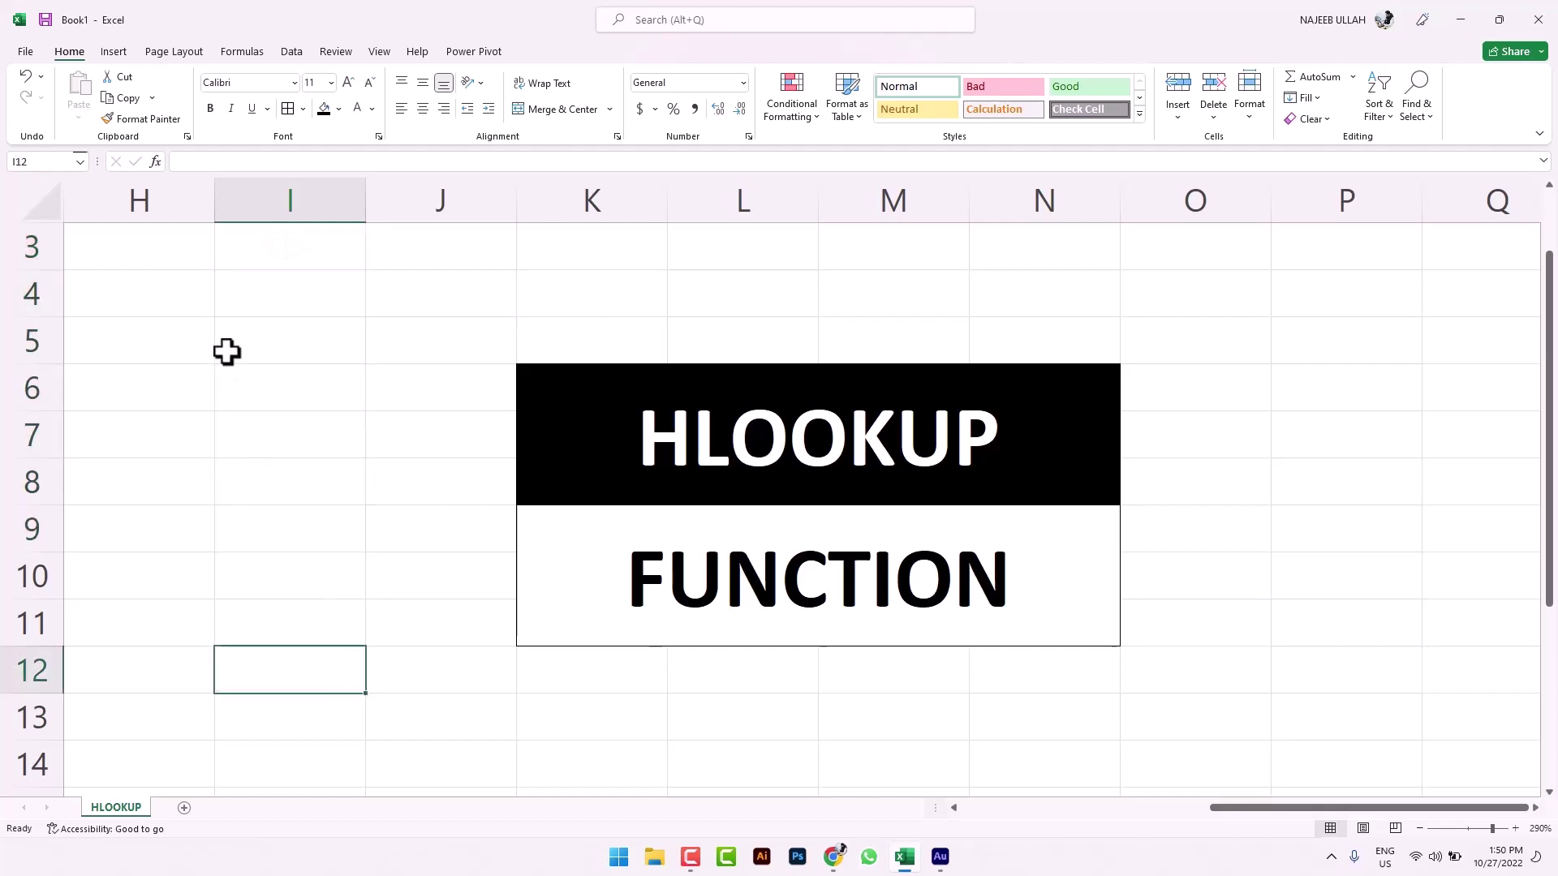
pyautogui.moveTo(174, 302)
pyautogui.mouseDown()
pyautogui.moveTo(838, 313)
pyautogui.moveTo(1104, 277)
pyautogui.mouseUp()
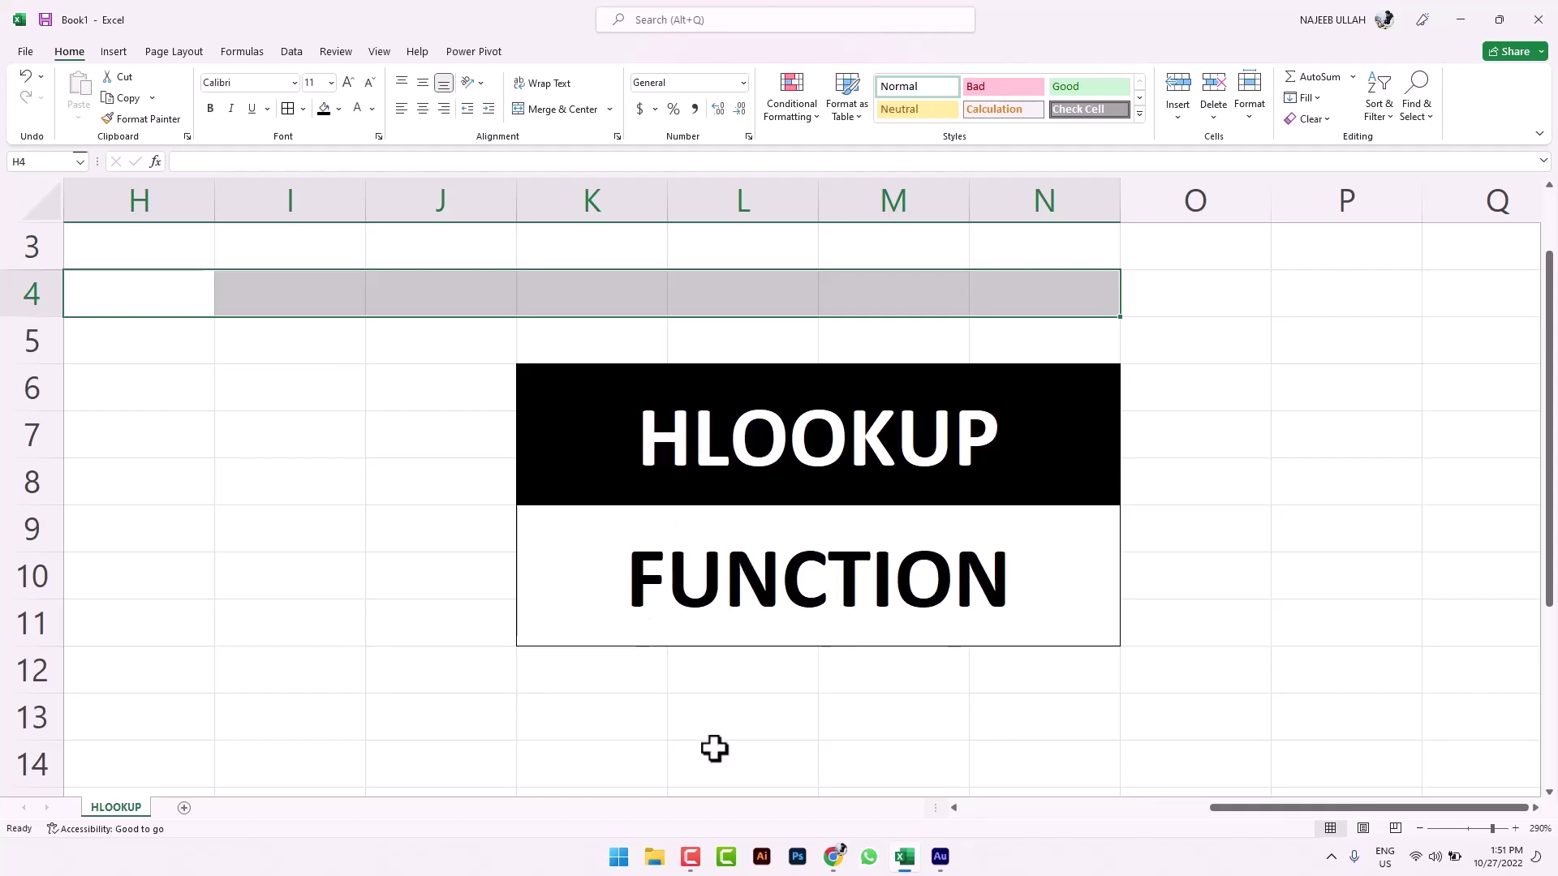
# Step: Zoom the sheet out and enter TOP PRODUCTS in cell A2
pyautogui.click(1418, 828)
pyautogui.click(1417, 828)
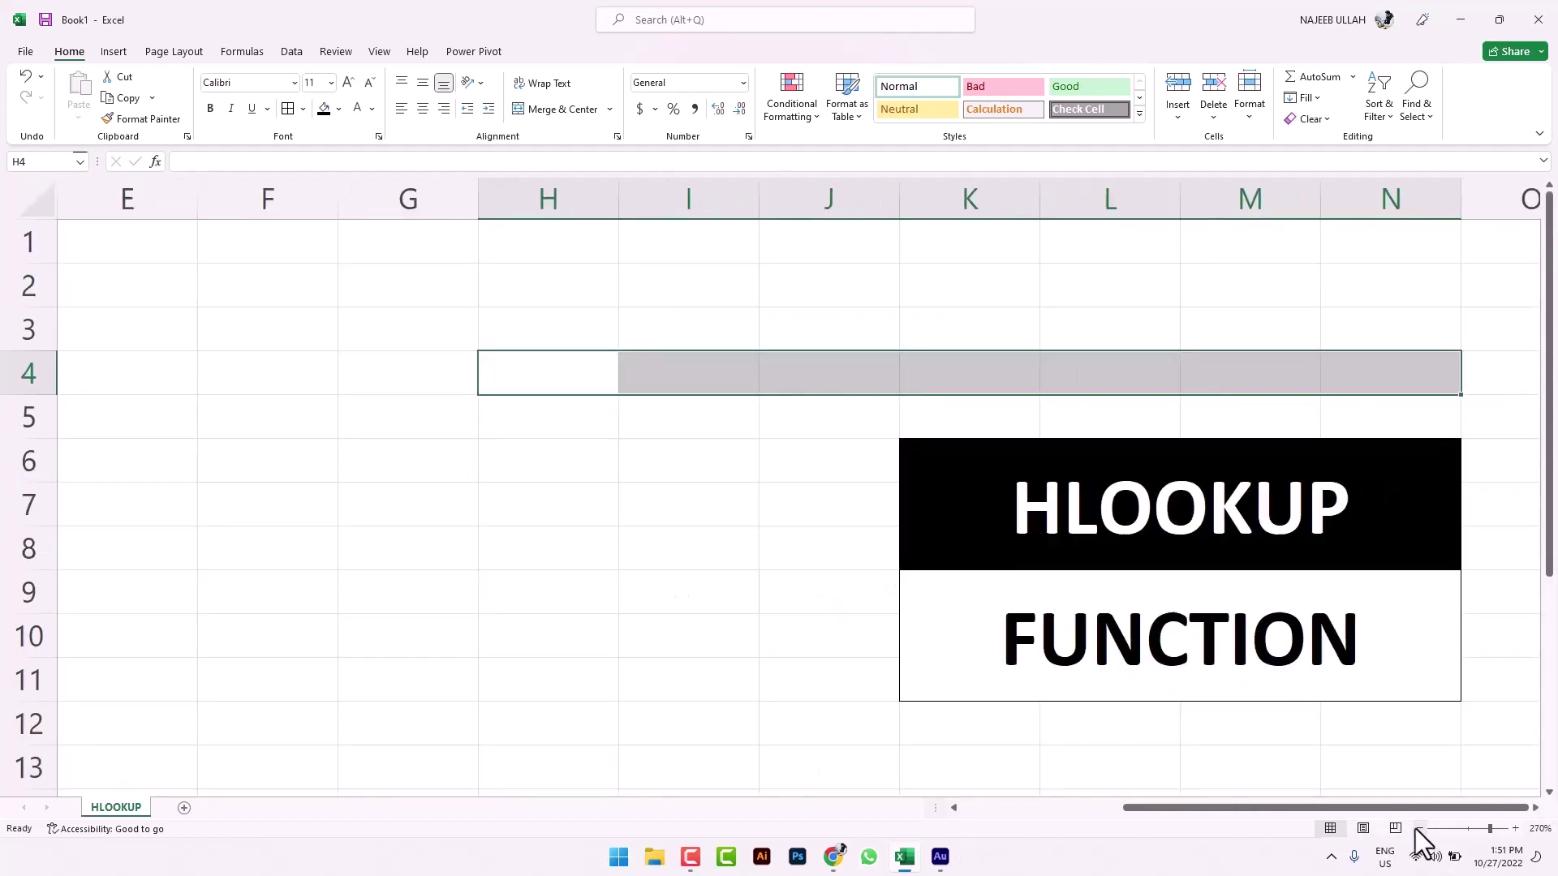
pyautogui.click(1417, 828)
pyautogui.click(1417, 828)
pyautogui.click(1418, 828)
pyautogui.click(1417, 829)
pyautogui.click(1418, 828)
pyautogui.click(1418, 829)
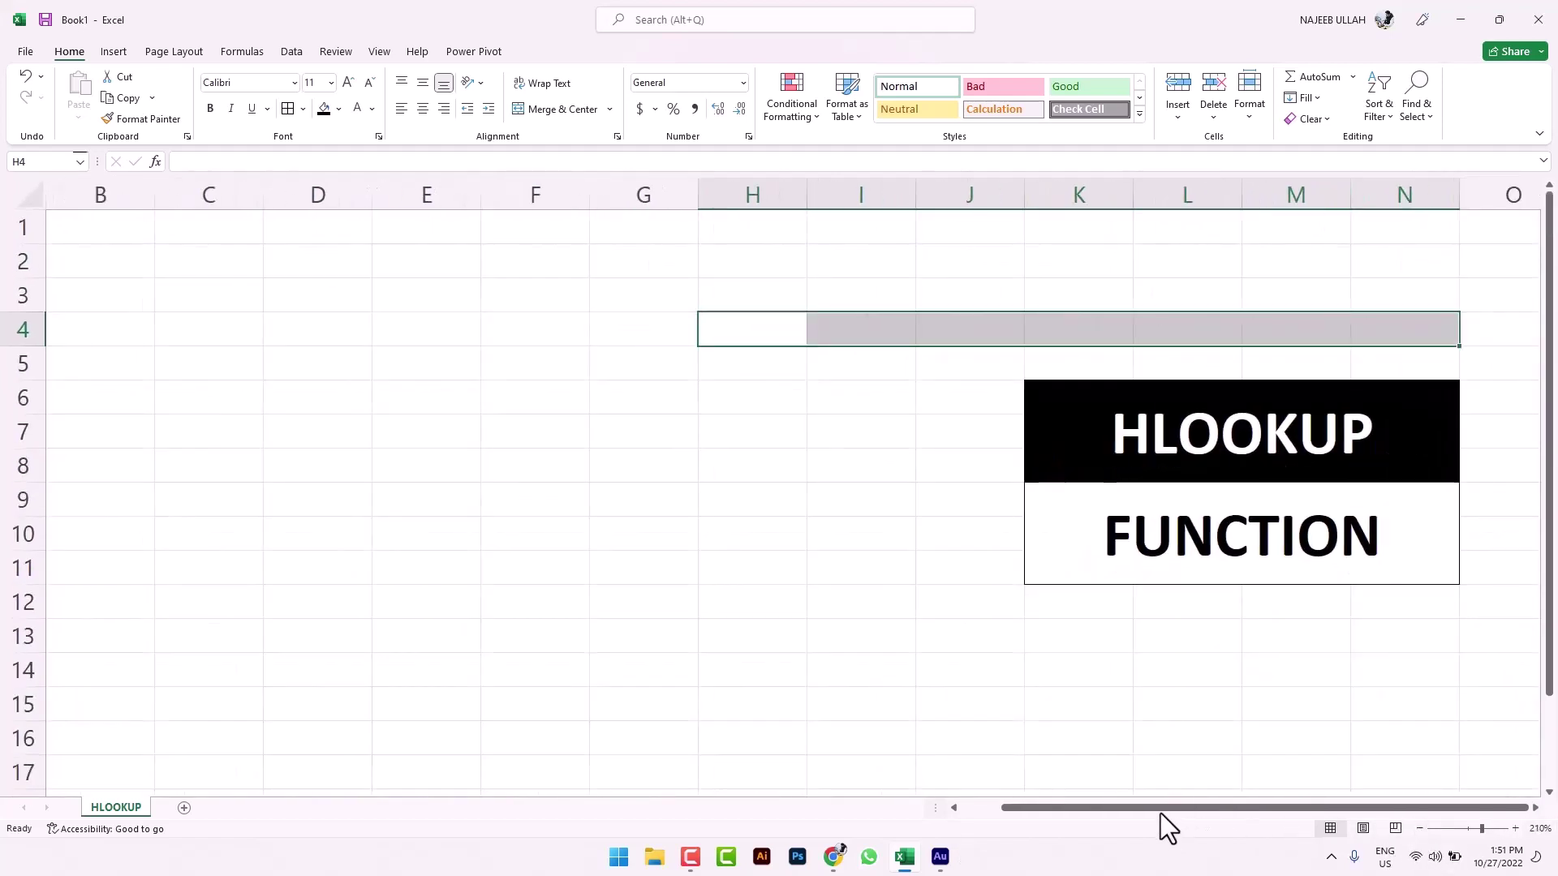
pyautogui.moveTo(1160, 809); pyautogui.dragTo(1053, 806)
pyautogui.click(140, 263)
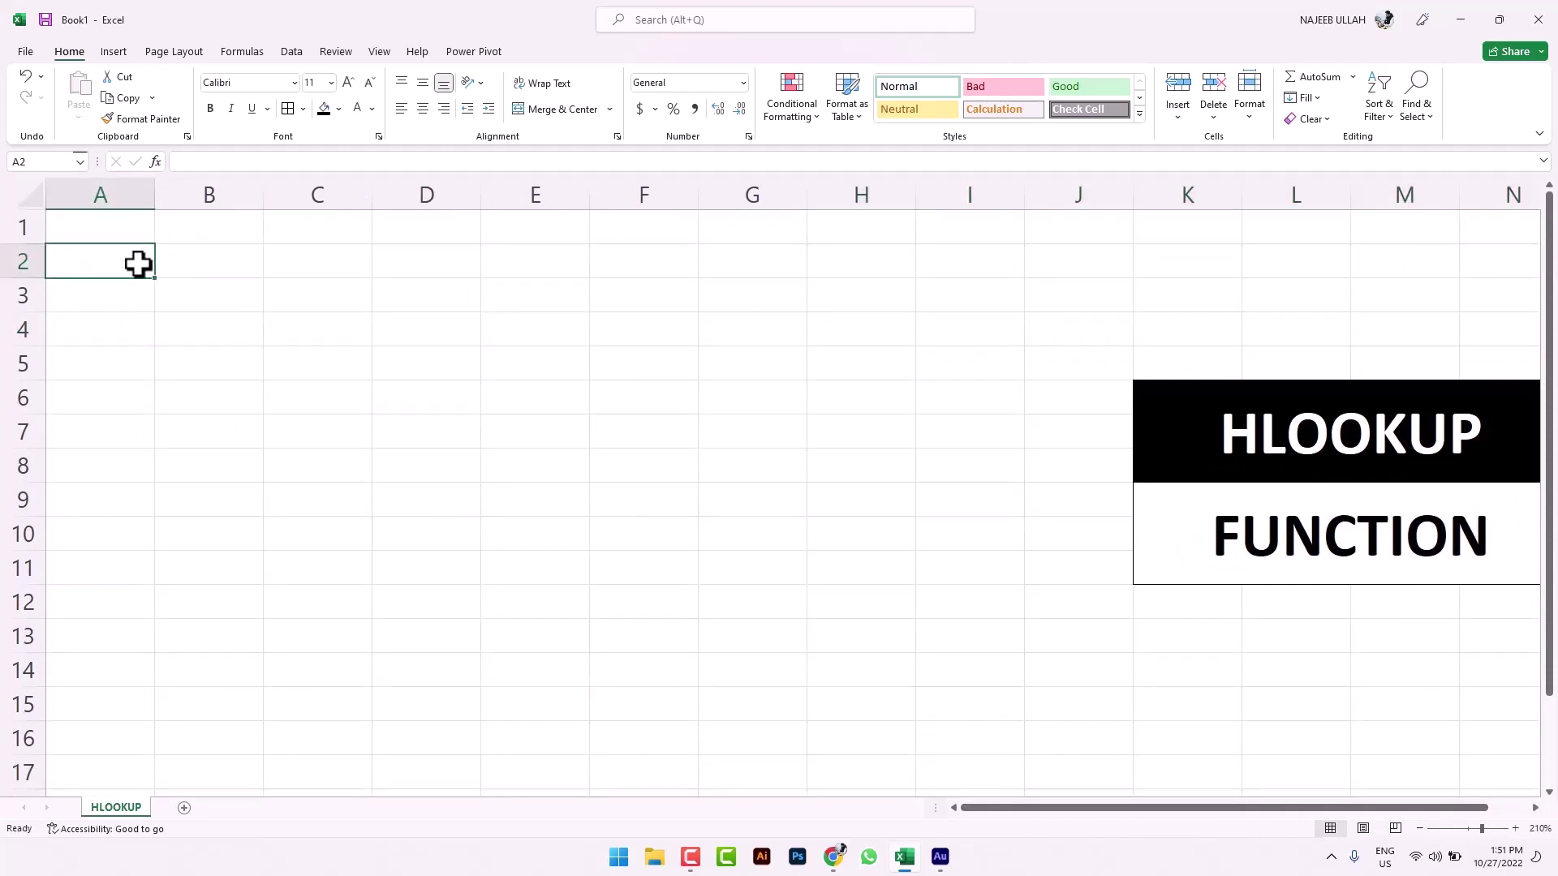
pyautogui.write('To')
pyautogui.press('BackSpace')
pyautogui.press('BackSpace')
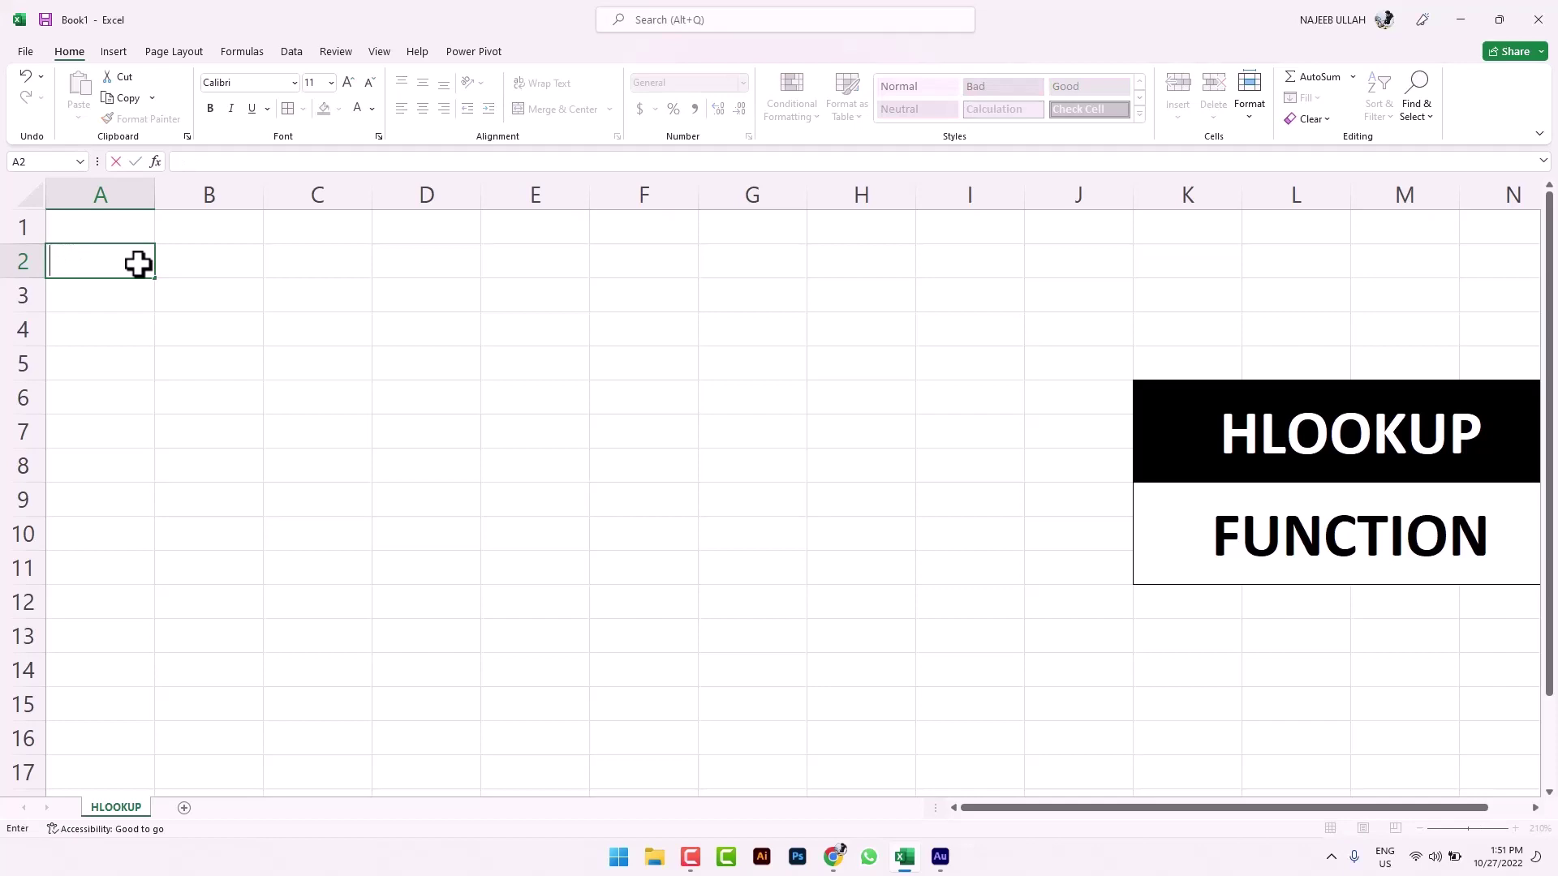
pyautogui.write('TOP PR')
pyautogui.write('ODUCTS')
pyautogui.press('Return')
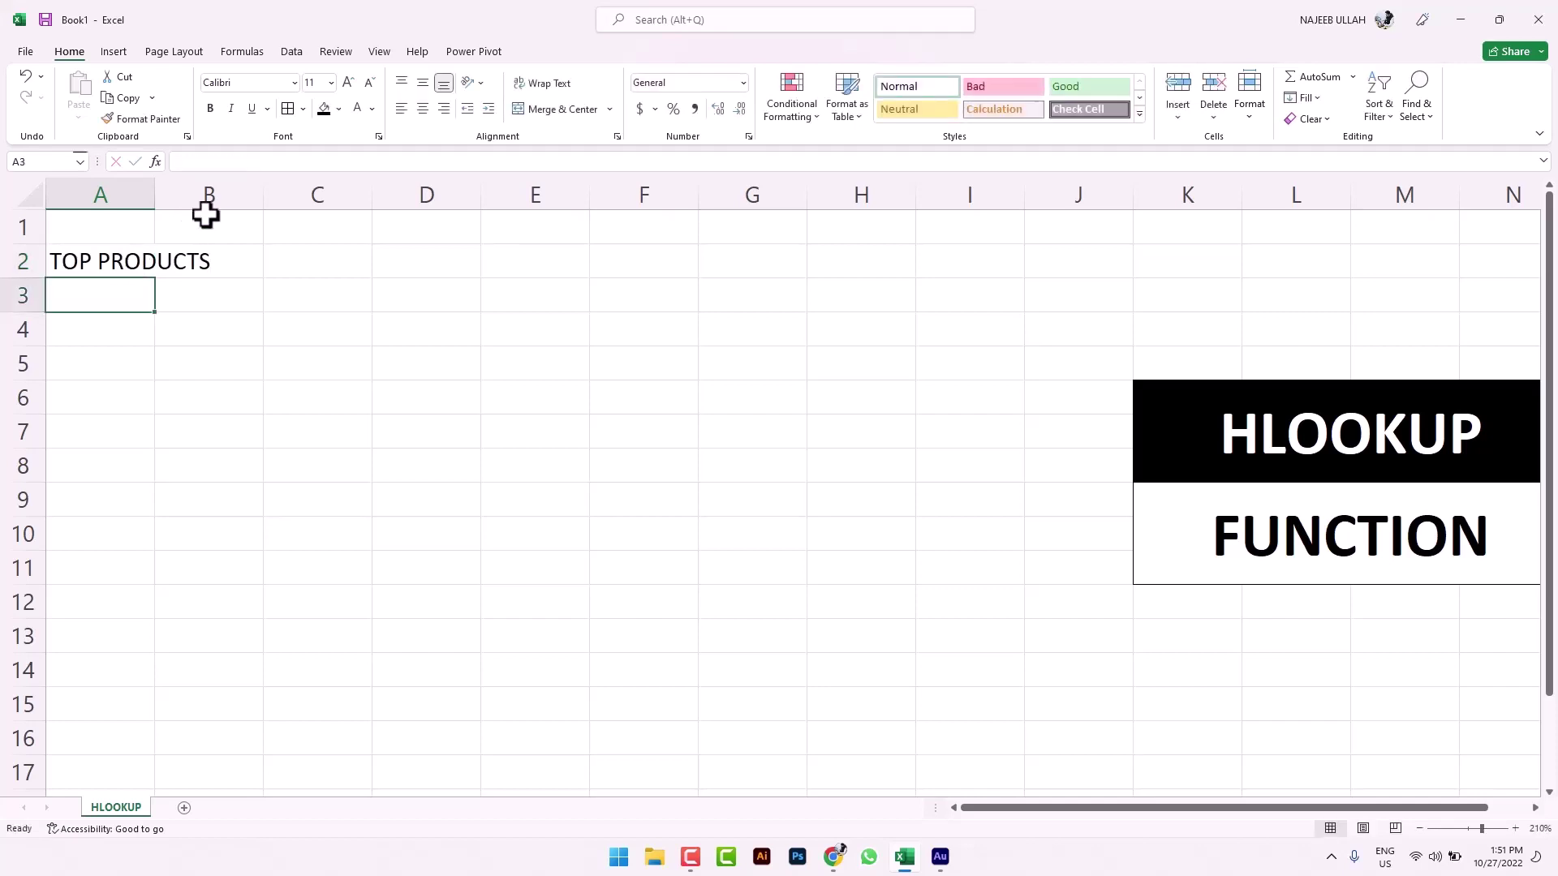
# Step: Widen column A and enter PRODUCT CODE, QUANTITY and PRICE in A3:A5
pyautogui.moveTo(155, 192); pyautogui.dragTo(257, 192)
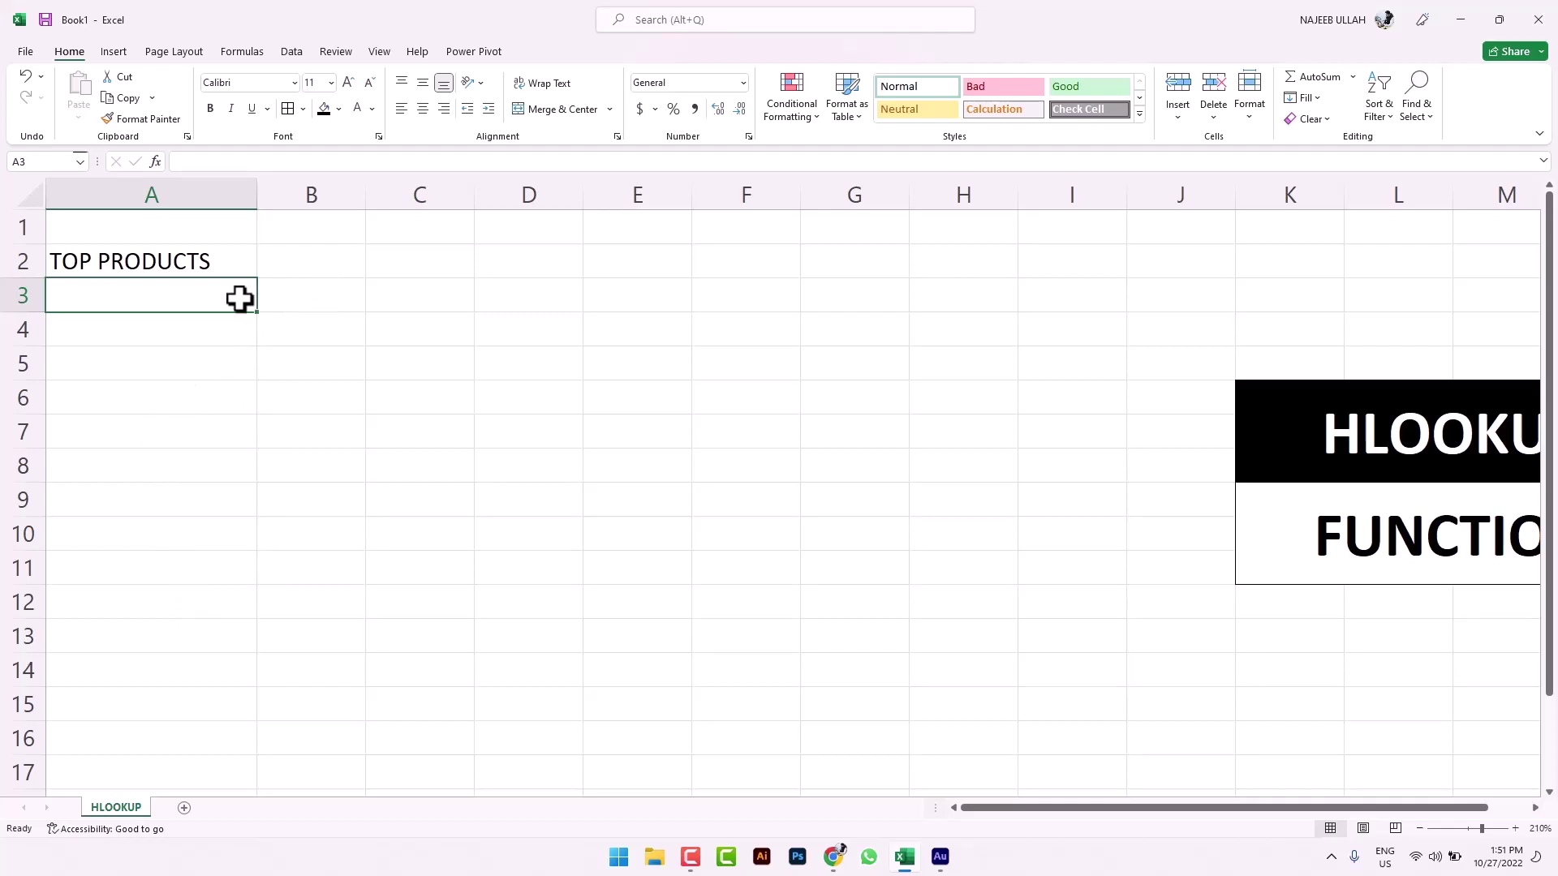
pyautogui.write('PR')
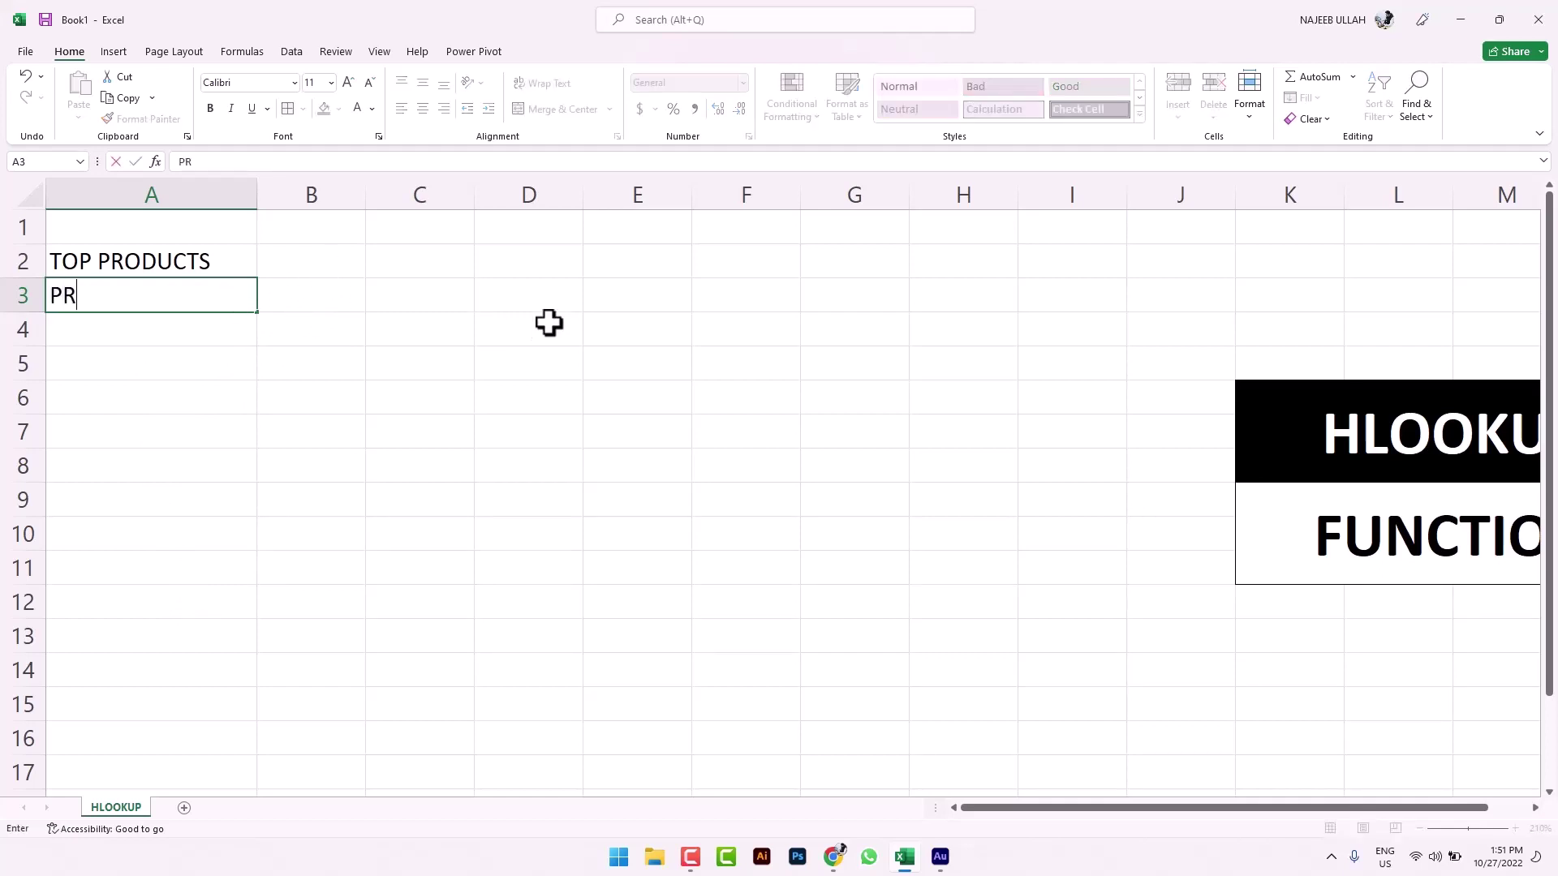
pyautogui.write('ODUCT CODE')
pyautogui.press('Return')
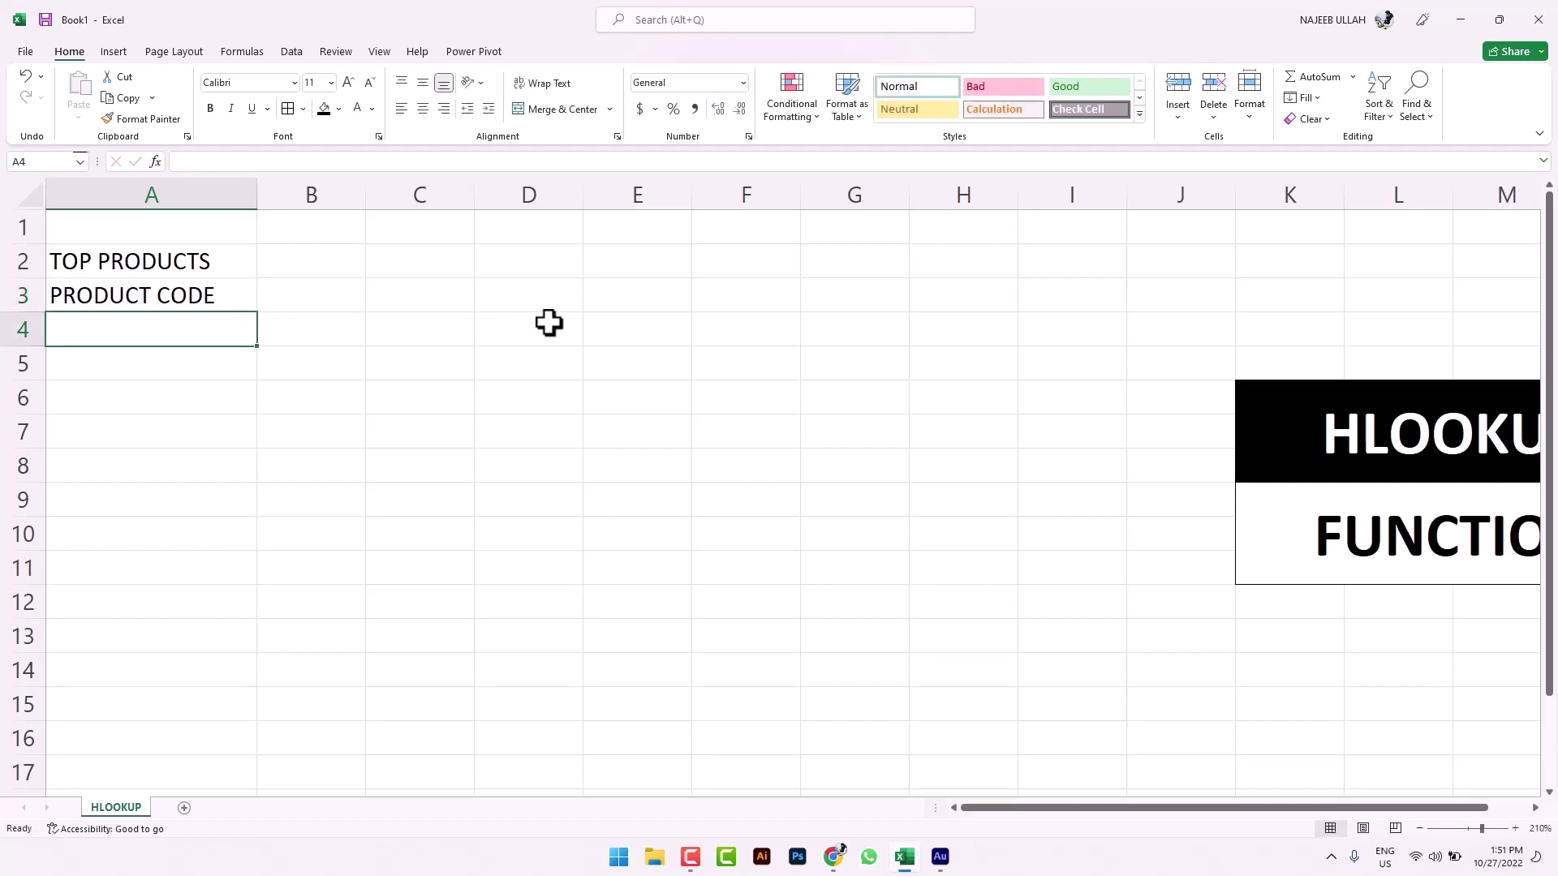
pyautogui.write('QUANTI')
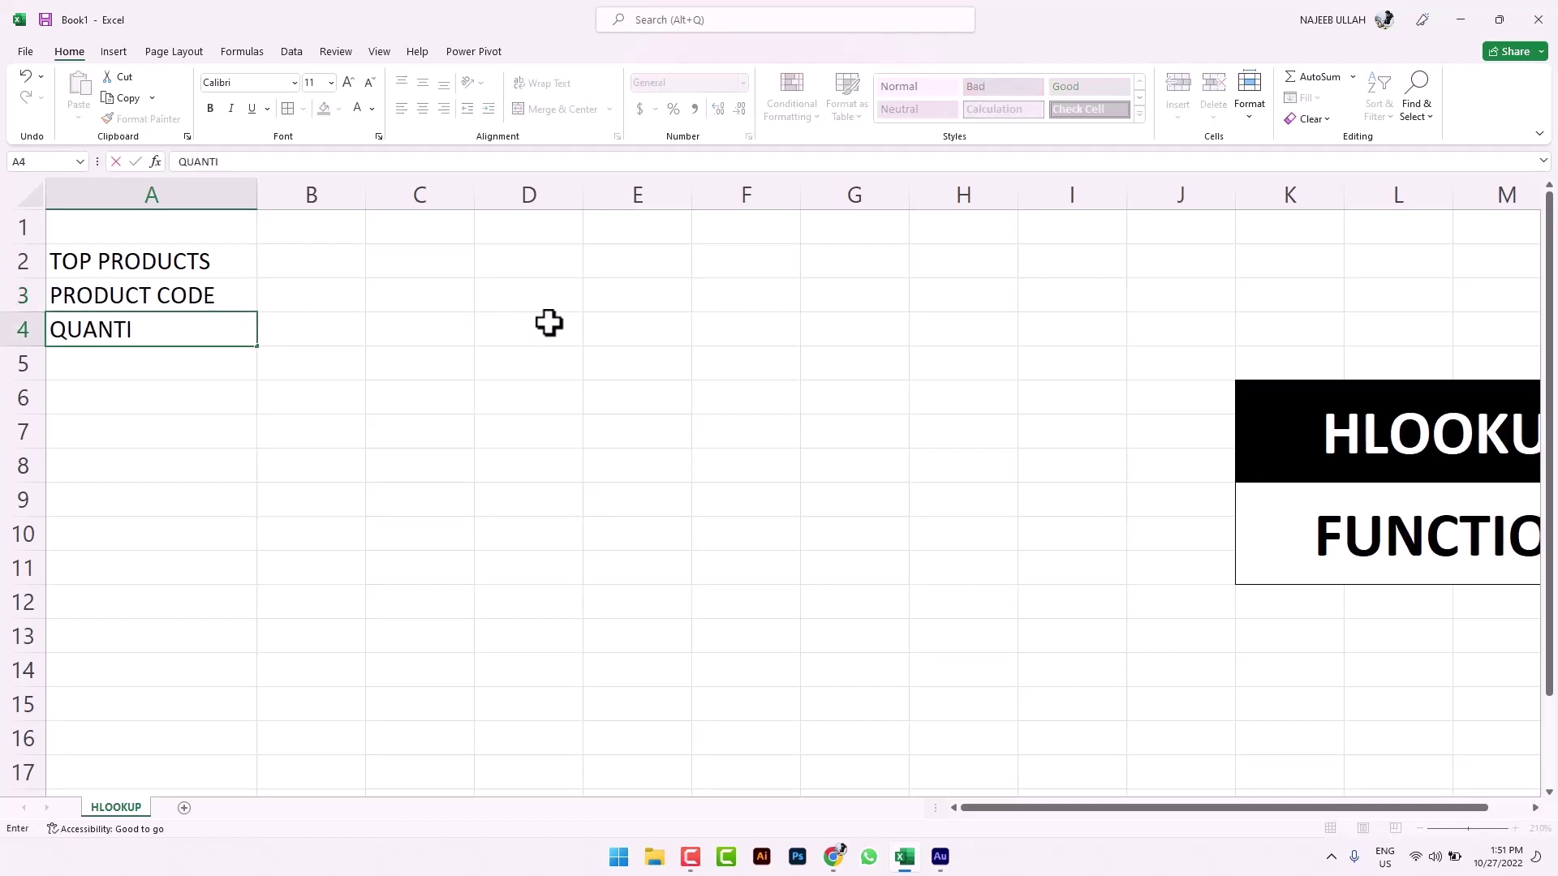
pyautogui.write('TY')
pyautogui.press('Return')
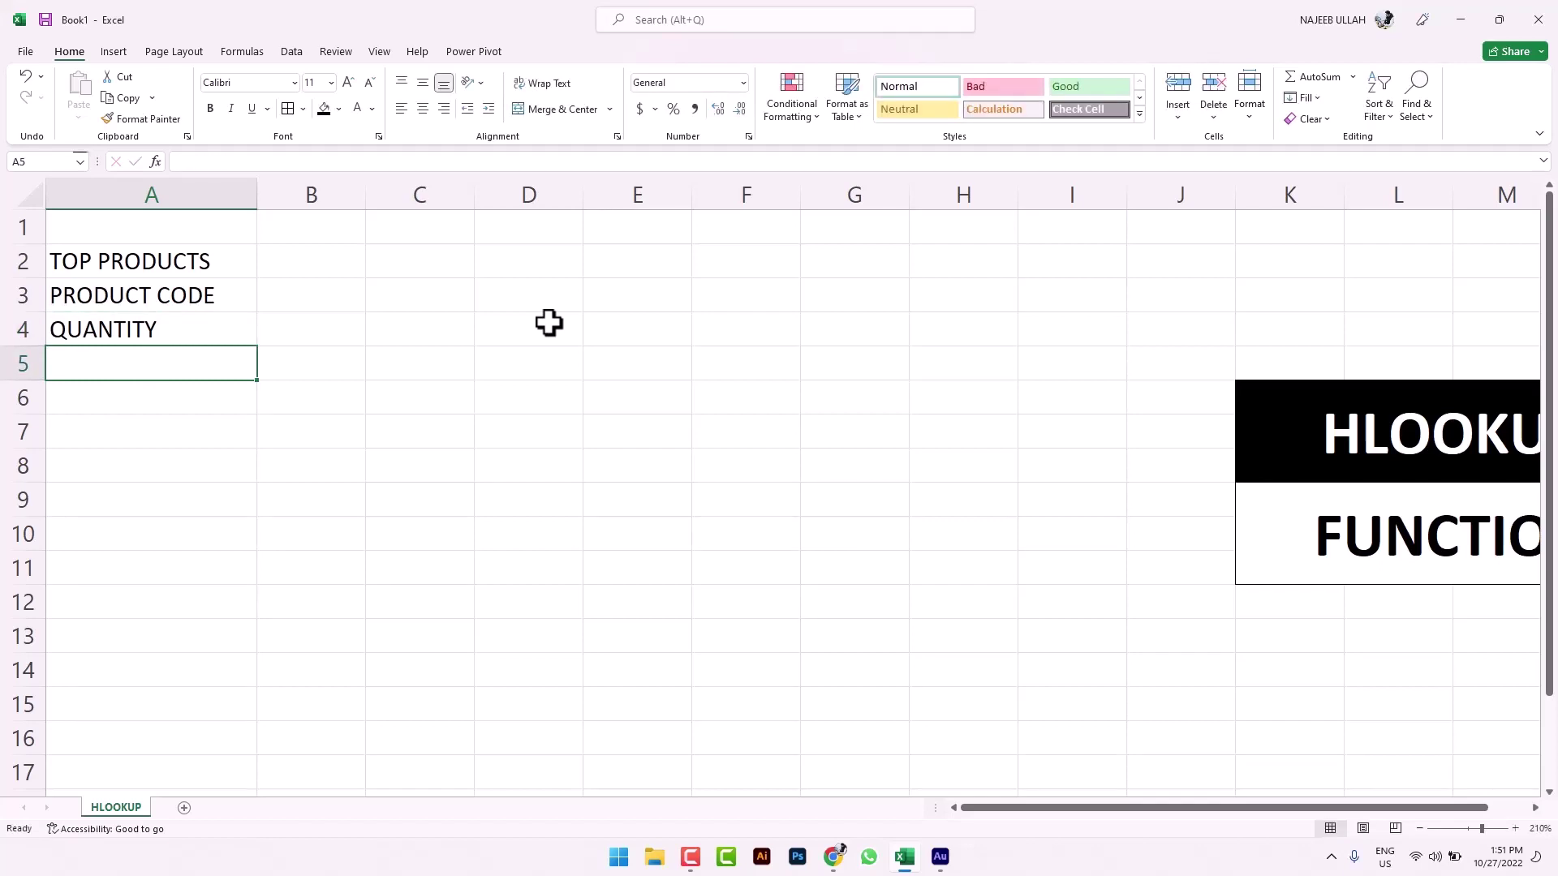
pyautogui.write('PRICE')
pyautogui.press('Return')
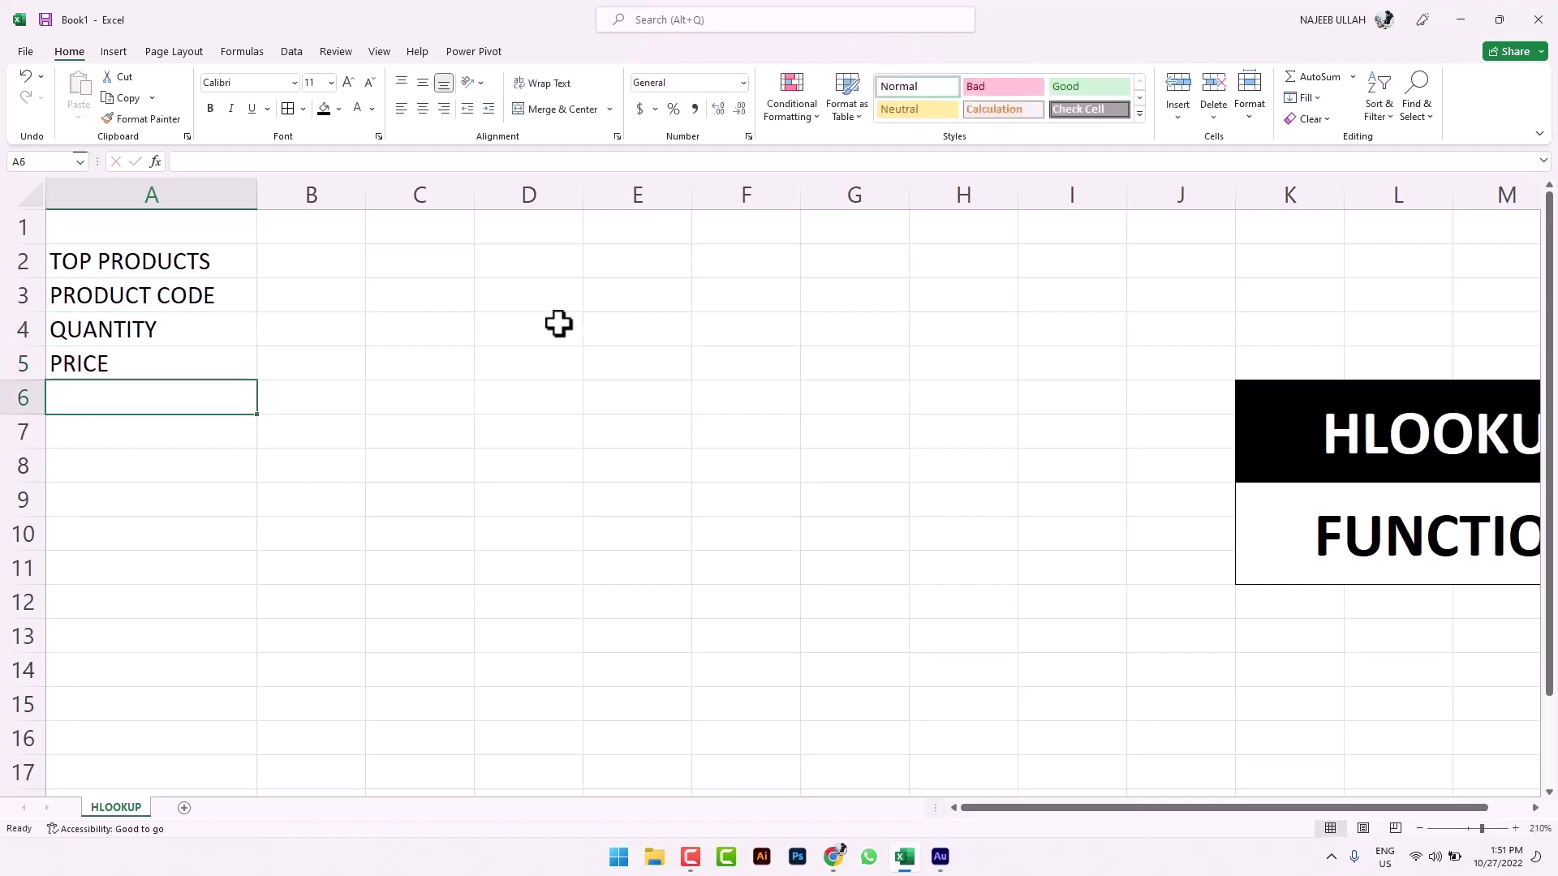
# Step: Format A2:A5 as centred, bold white text on a black fill
pyautogui.moveTo(243, 260); pyautogui.dragTo(227, 352)
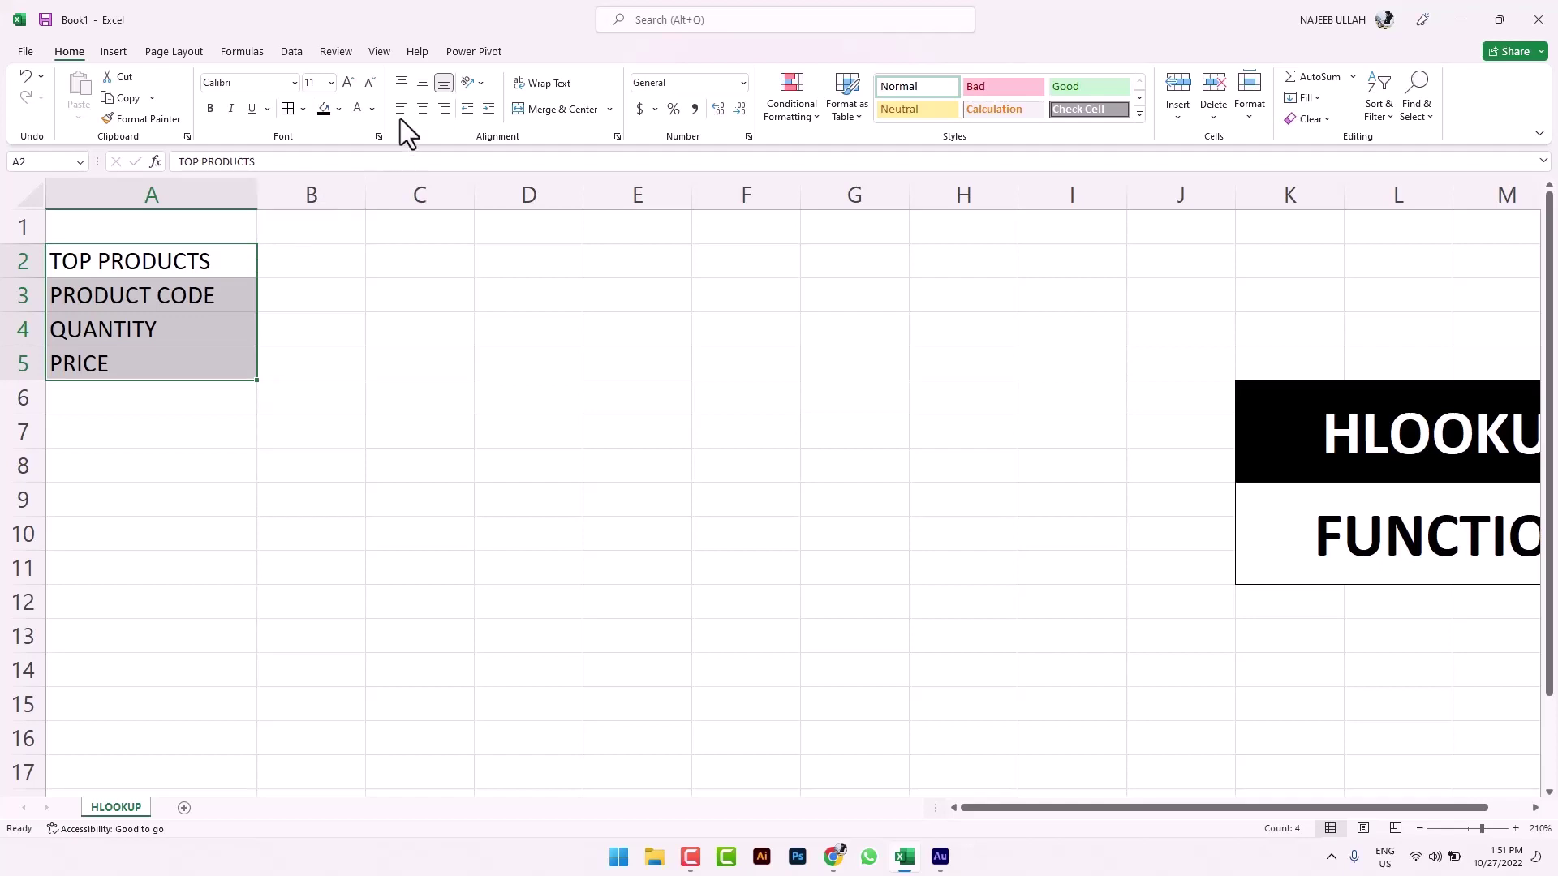
pyautogui.click(422, 108)
pyautogui.click(323, 108)
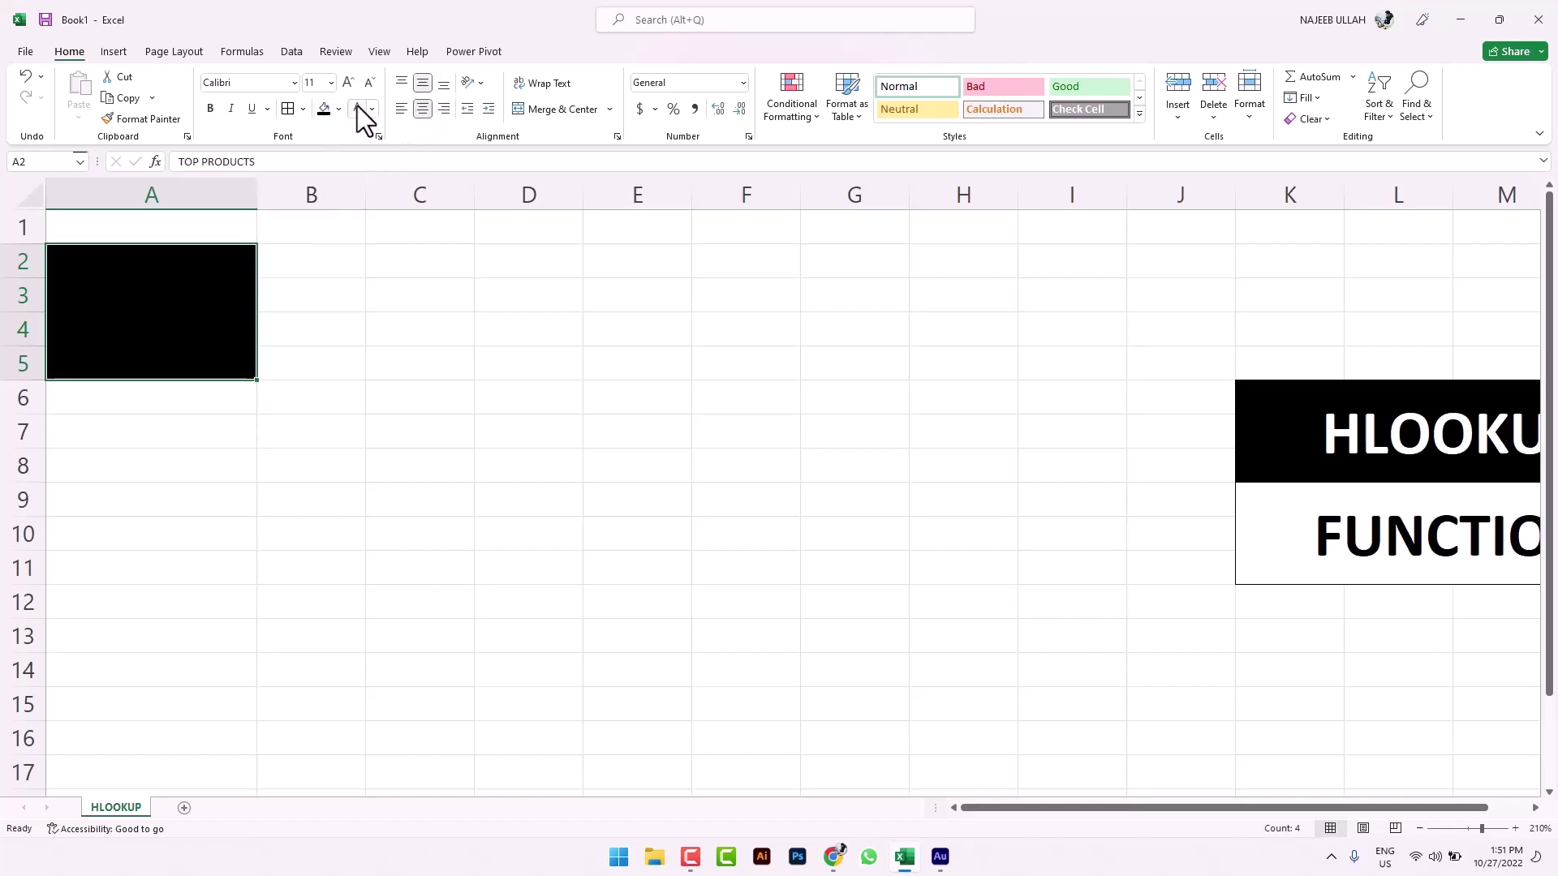
pyautogui.click(357, 108)
pyautogui.click(212, 108)
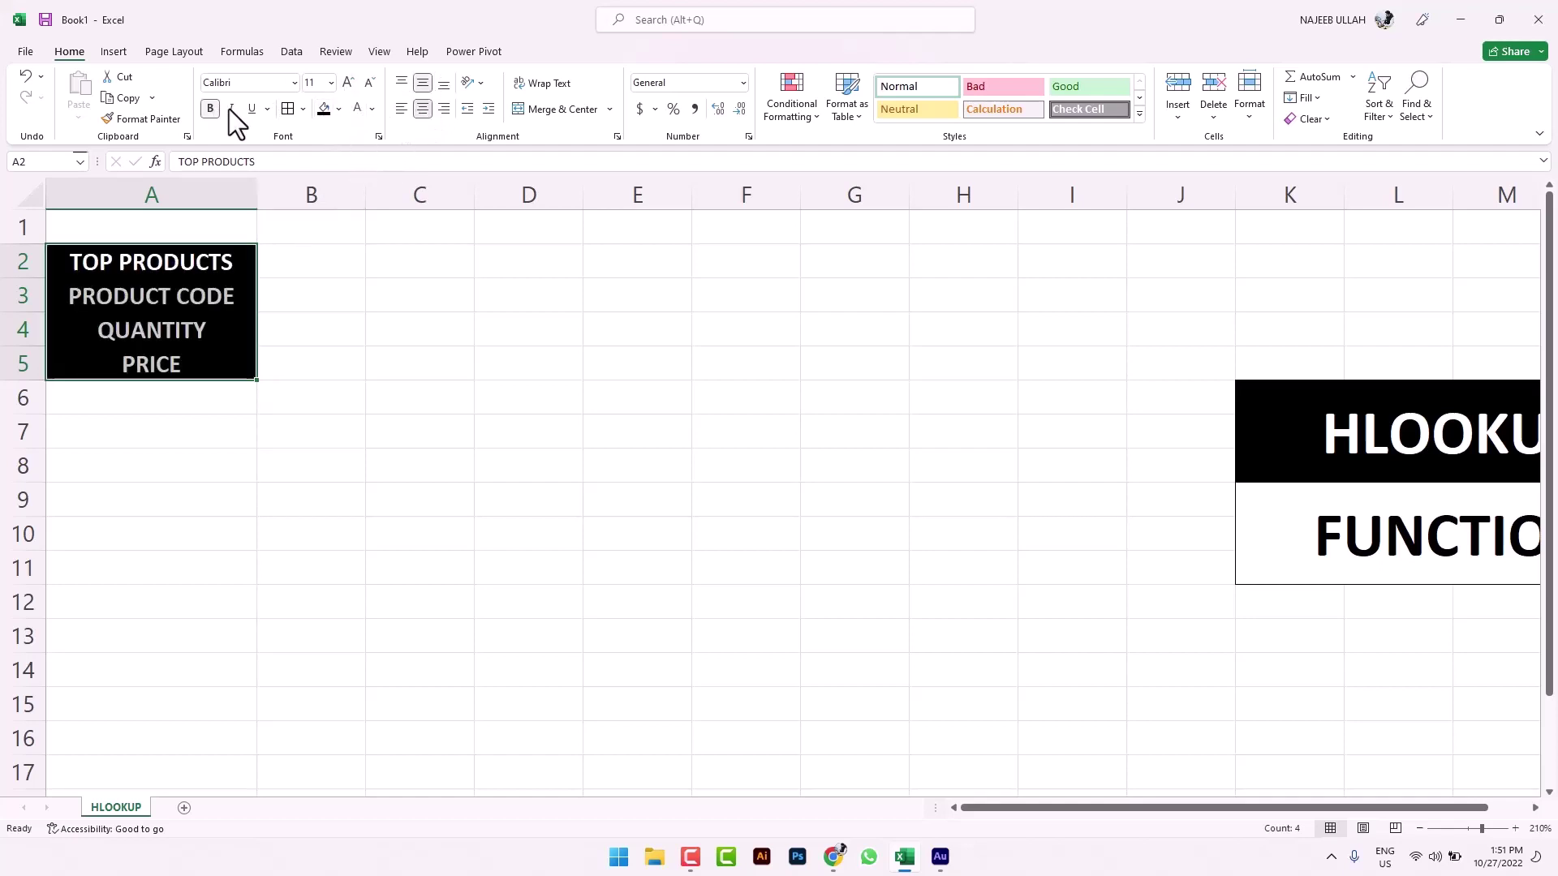
pyautogui.click(447, 326)
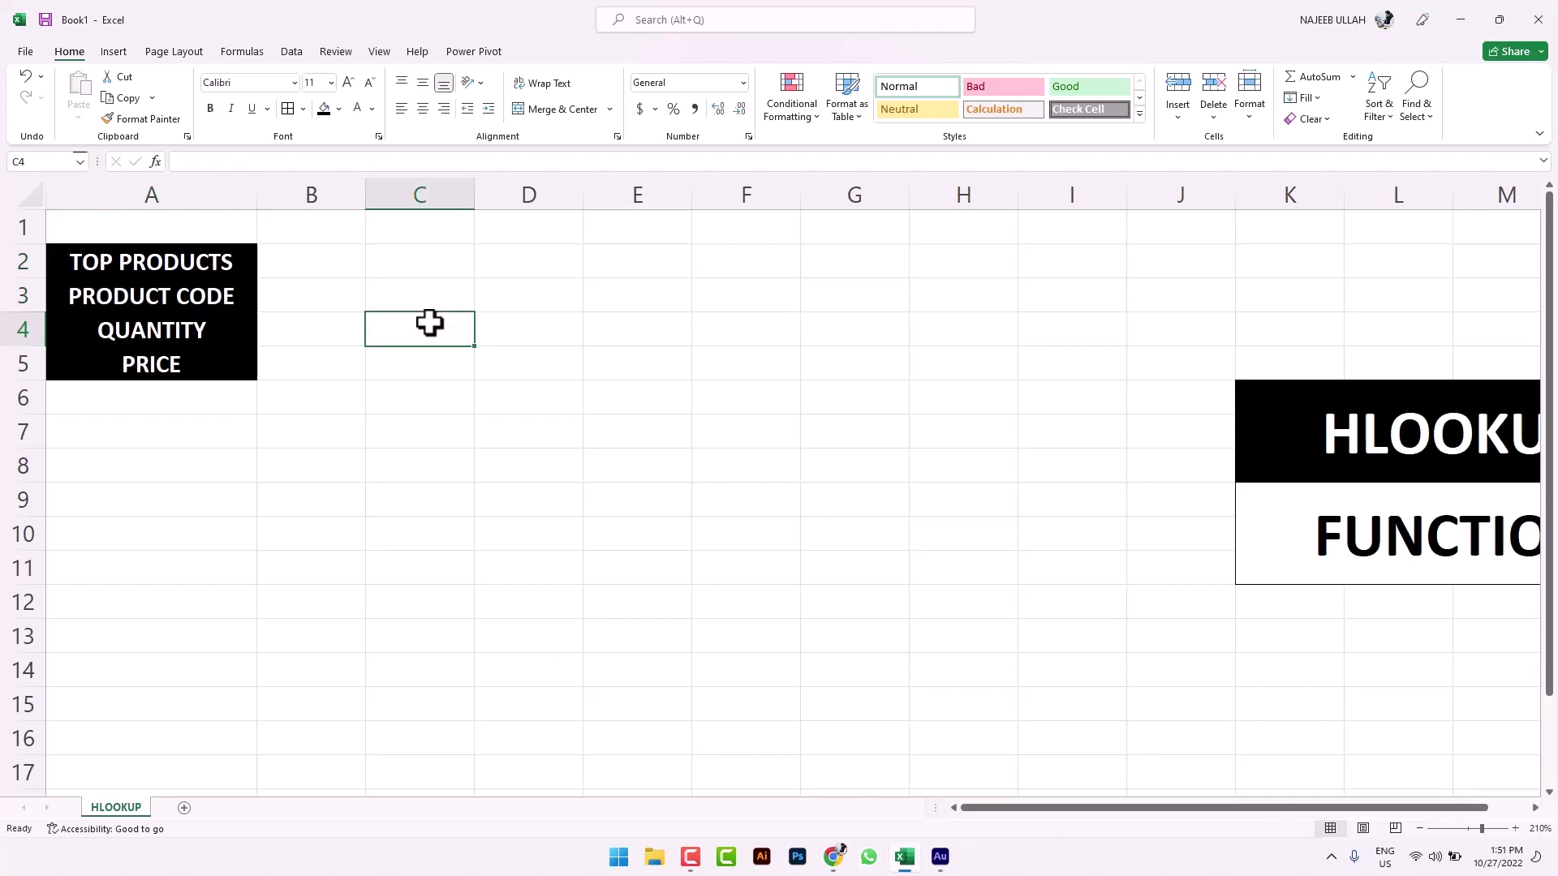
# Step: Type LAPTOPS, MOBILES, WATCHES, CAMERAS and MOUSES into B2 through F2, then select them
pyautogui.click(343, 255)
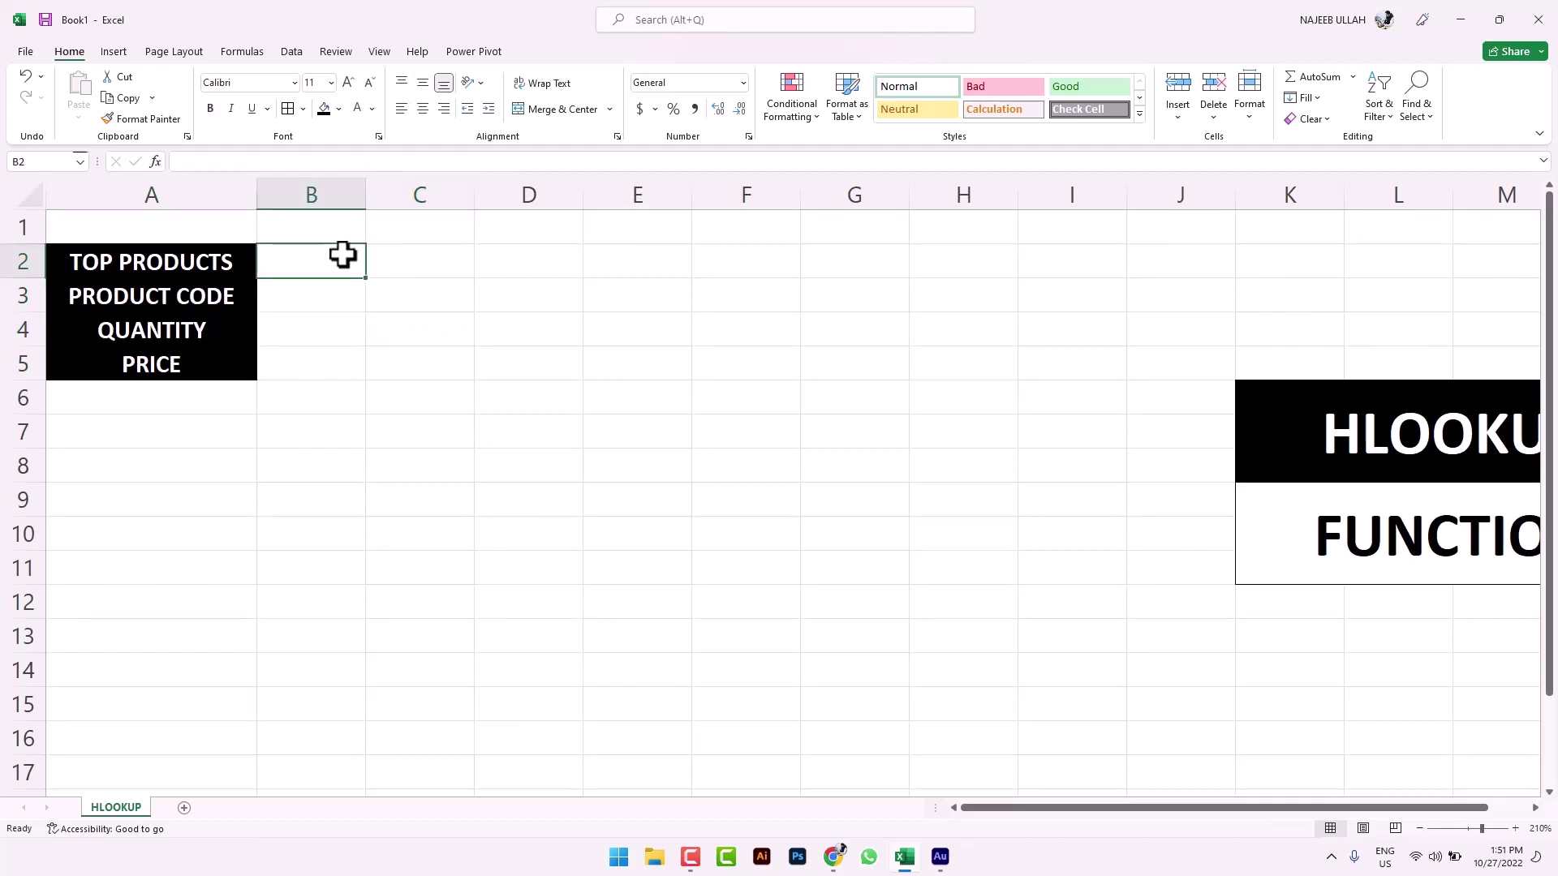
pyautogui.write('LAPTOPS')
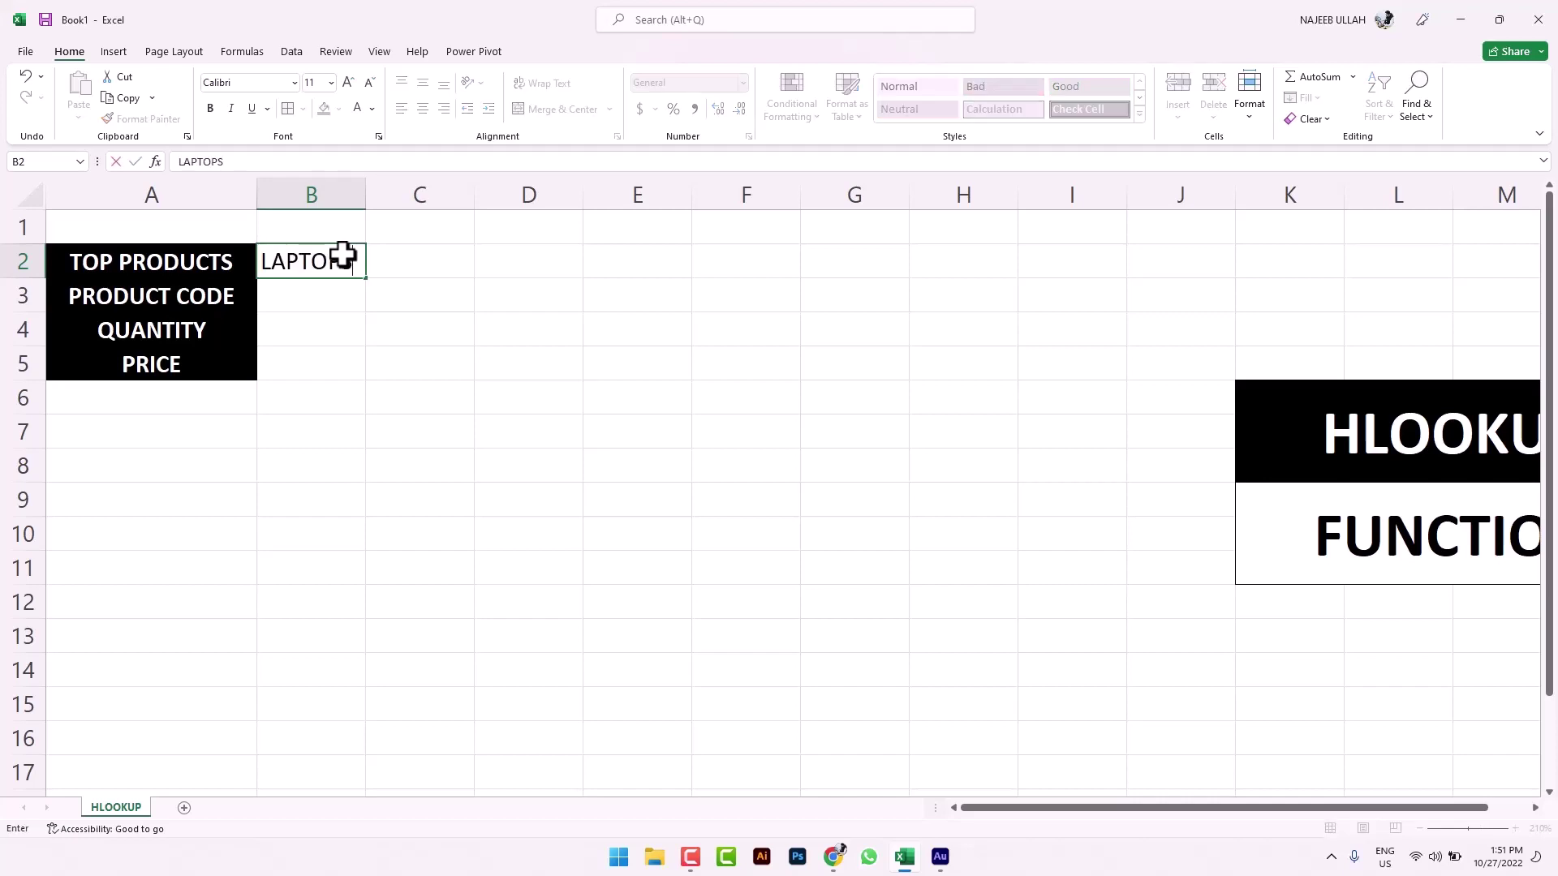
pyautogui.press('Tab')
pyautogui.write('MOBI')
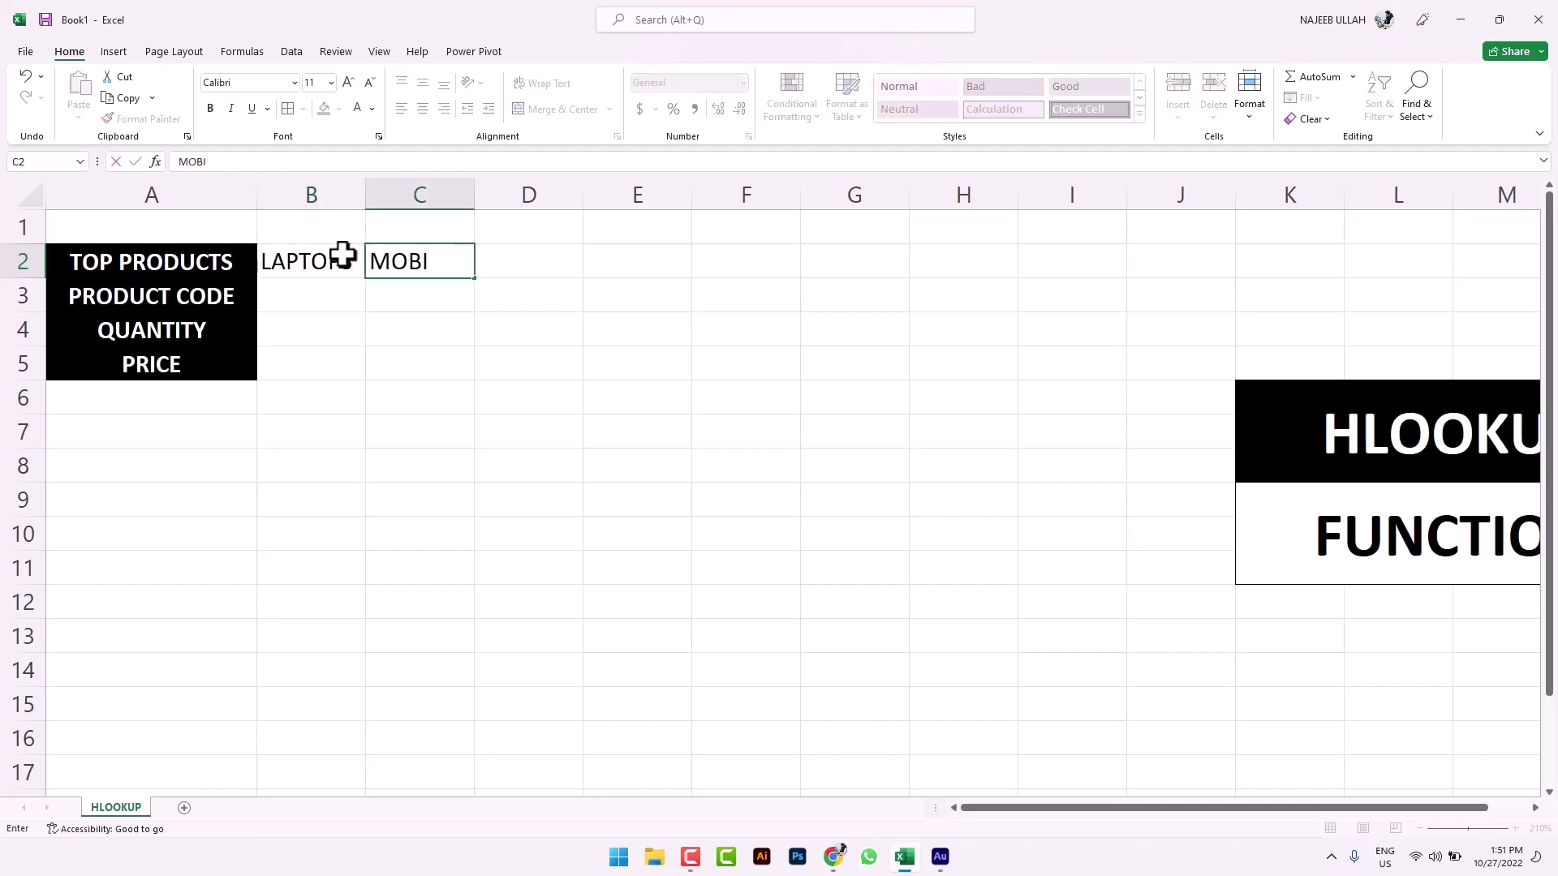
pyautogui.write('LES')
pyautogui.press('Tab')
pyautogui.write('W')
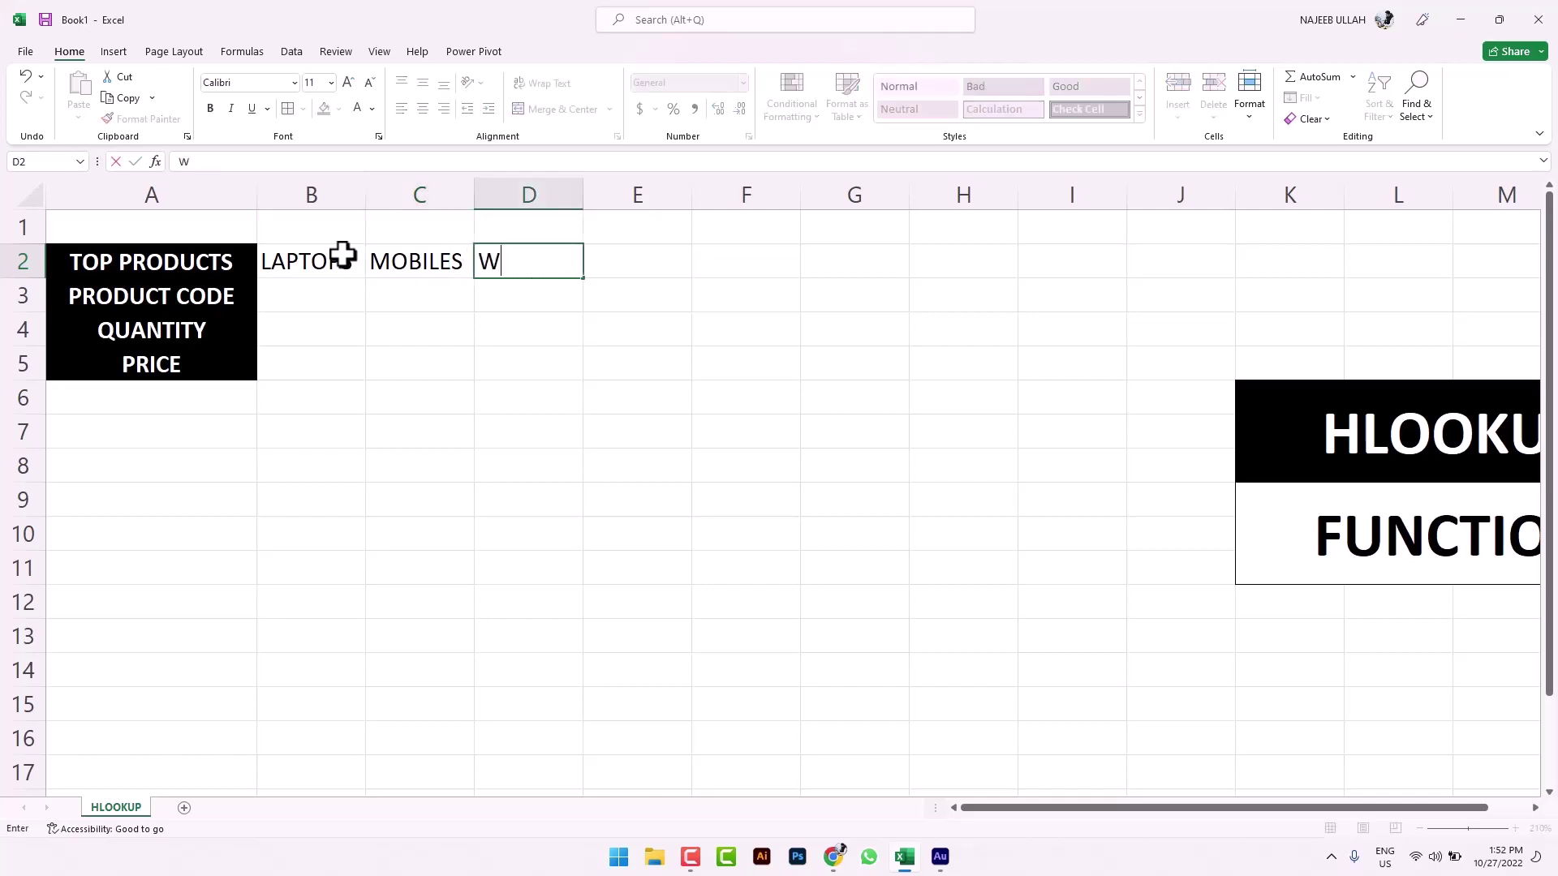
pyautogui.write('ATCHES')
pyautogui.press('Tab')
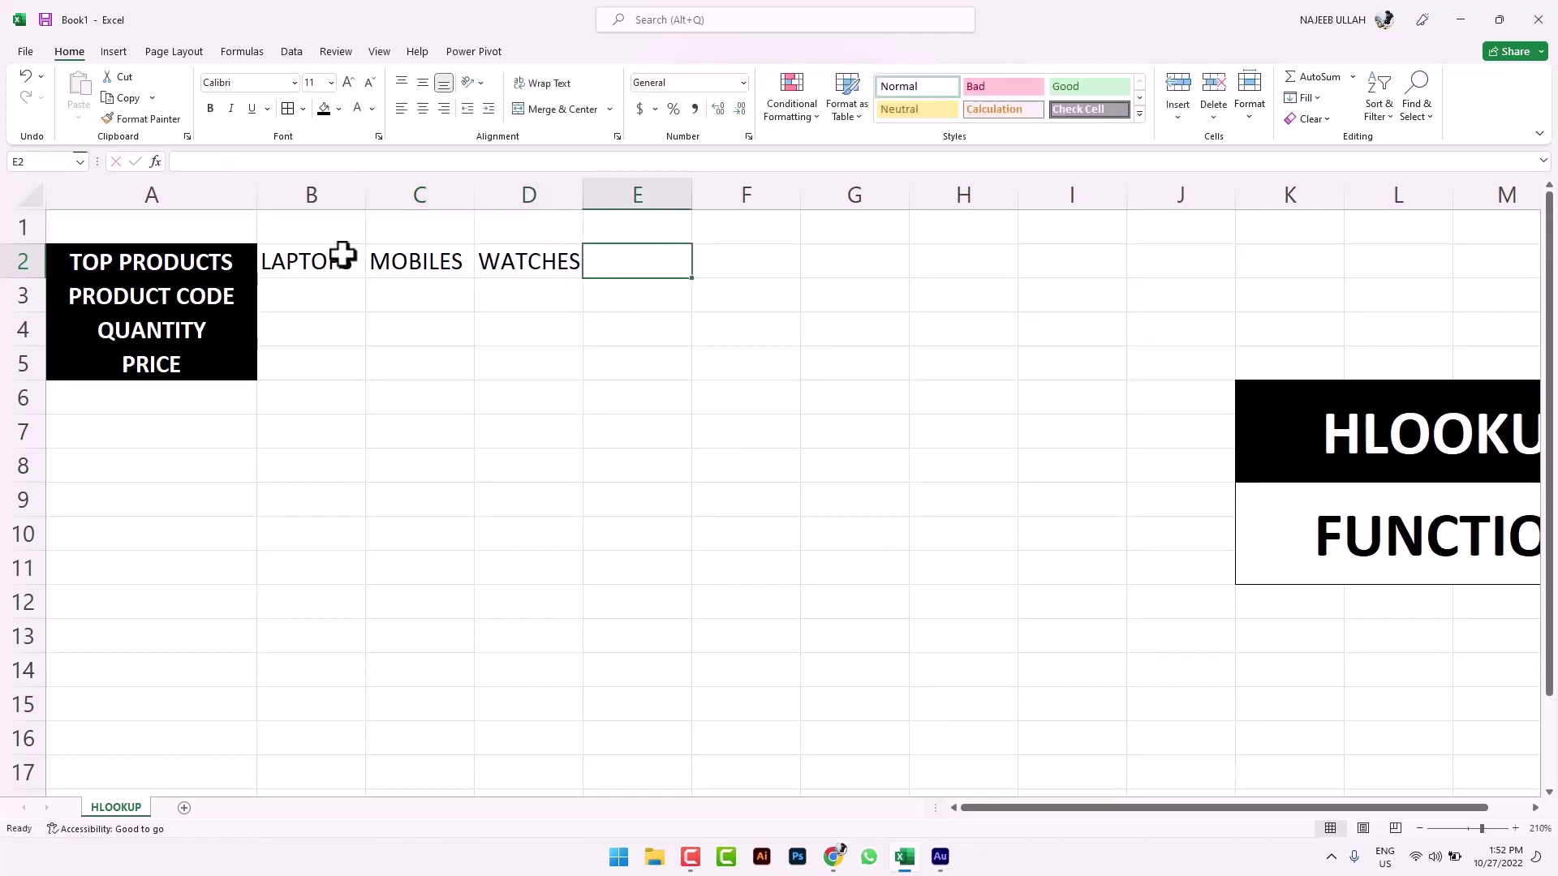
pyautogui.write('CAMERAS')
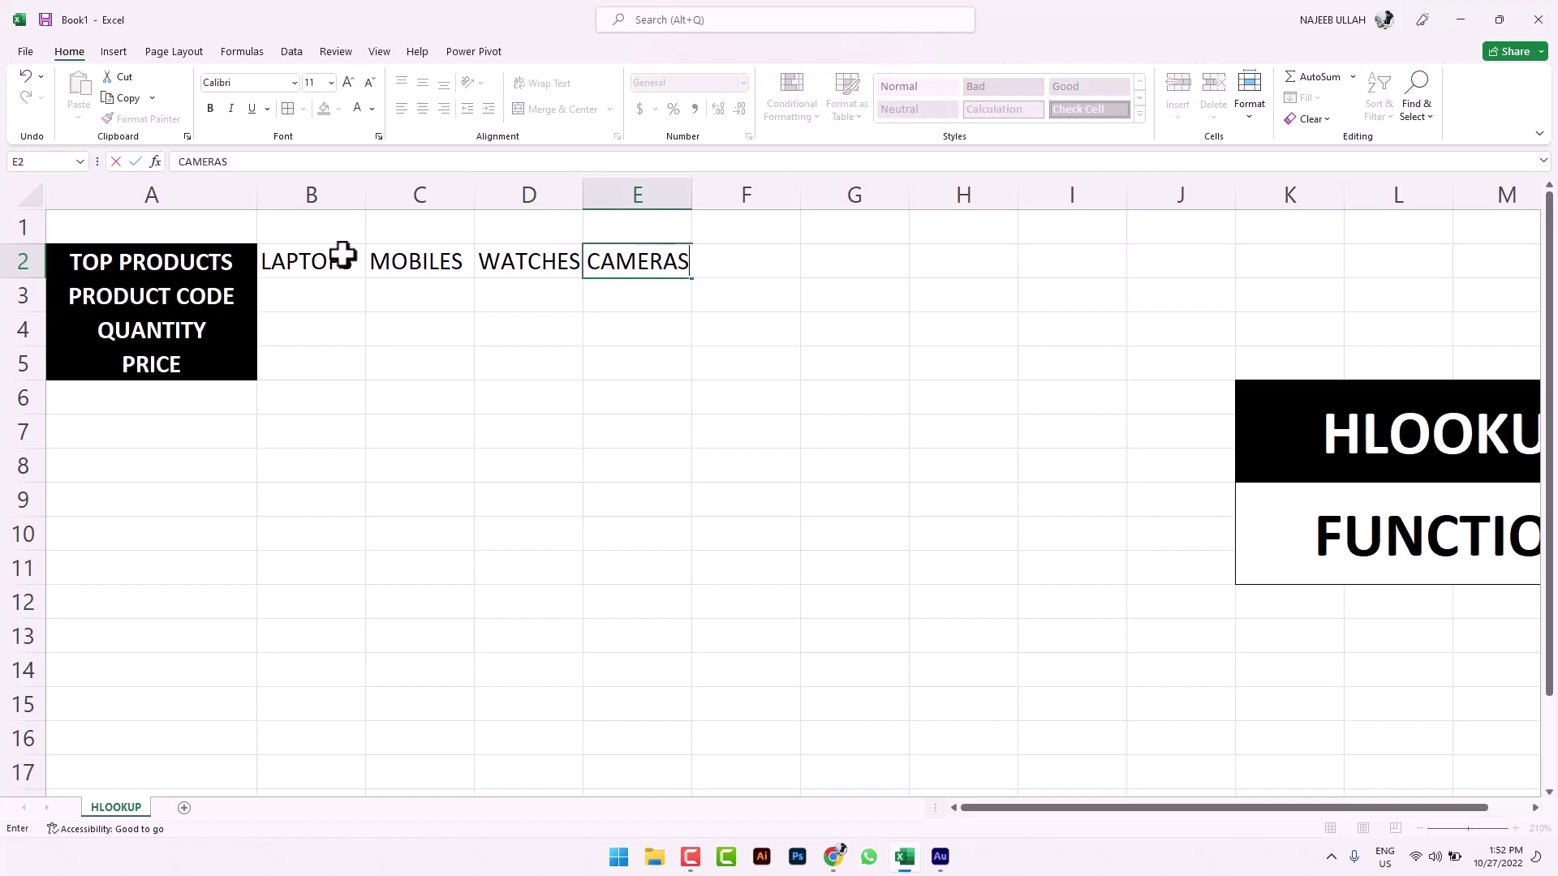
pyautogui.press('Tab')
pyautogui.write('MOU')
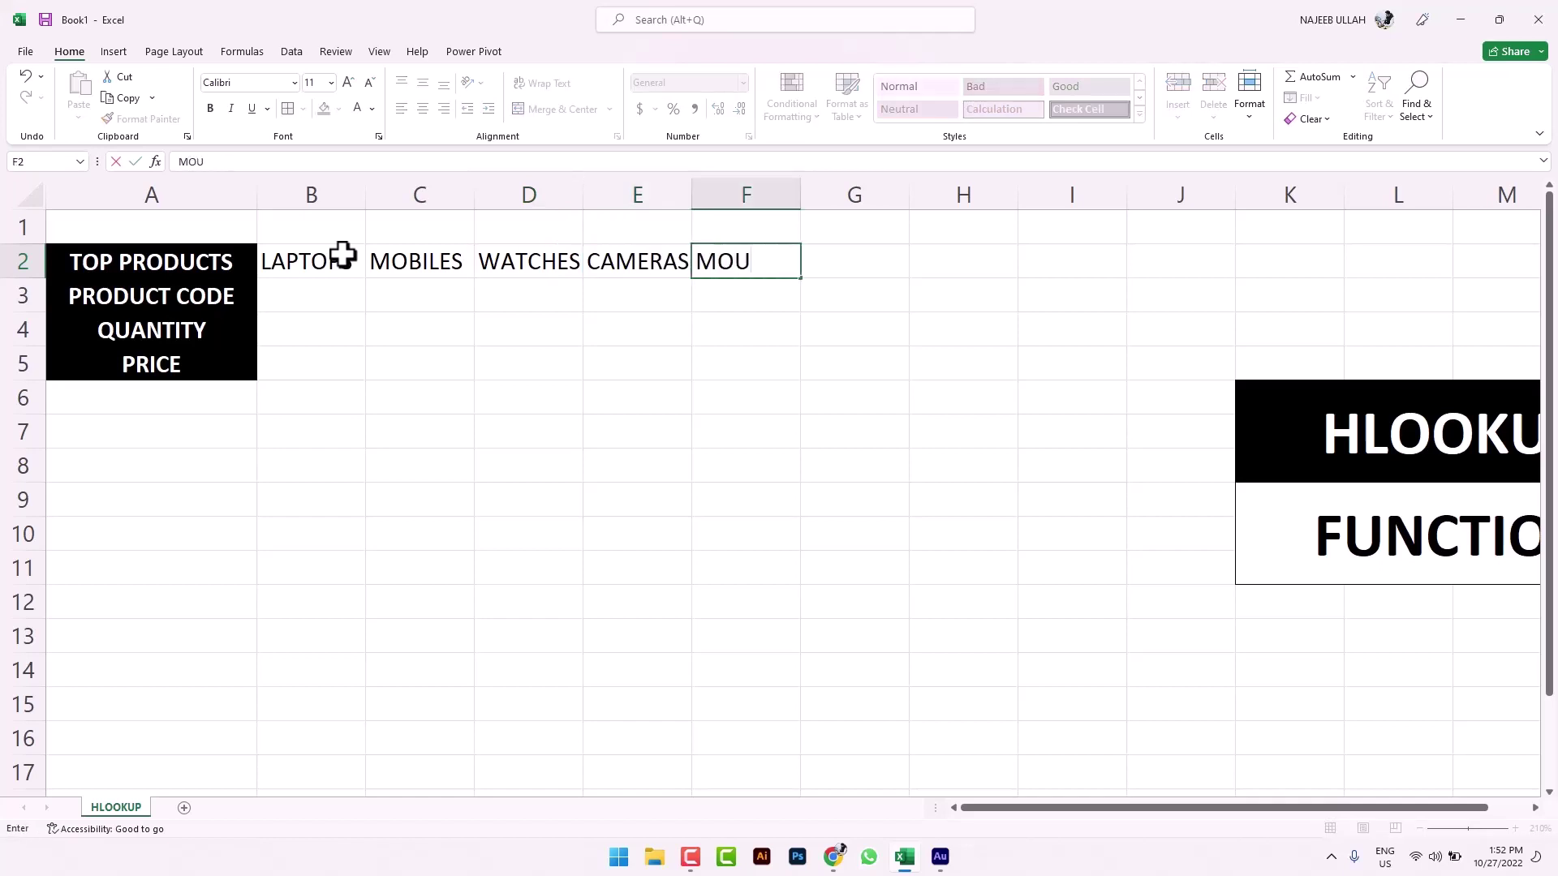
pyautogui.write('SES')
pyautogui.press('Return')
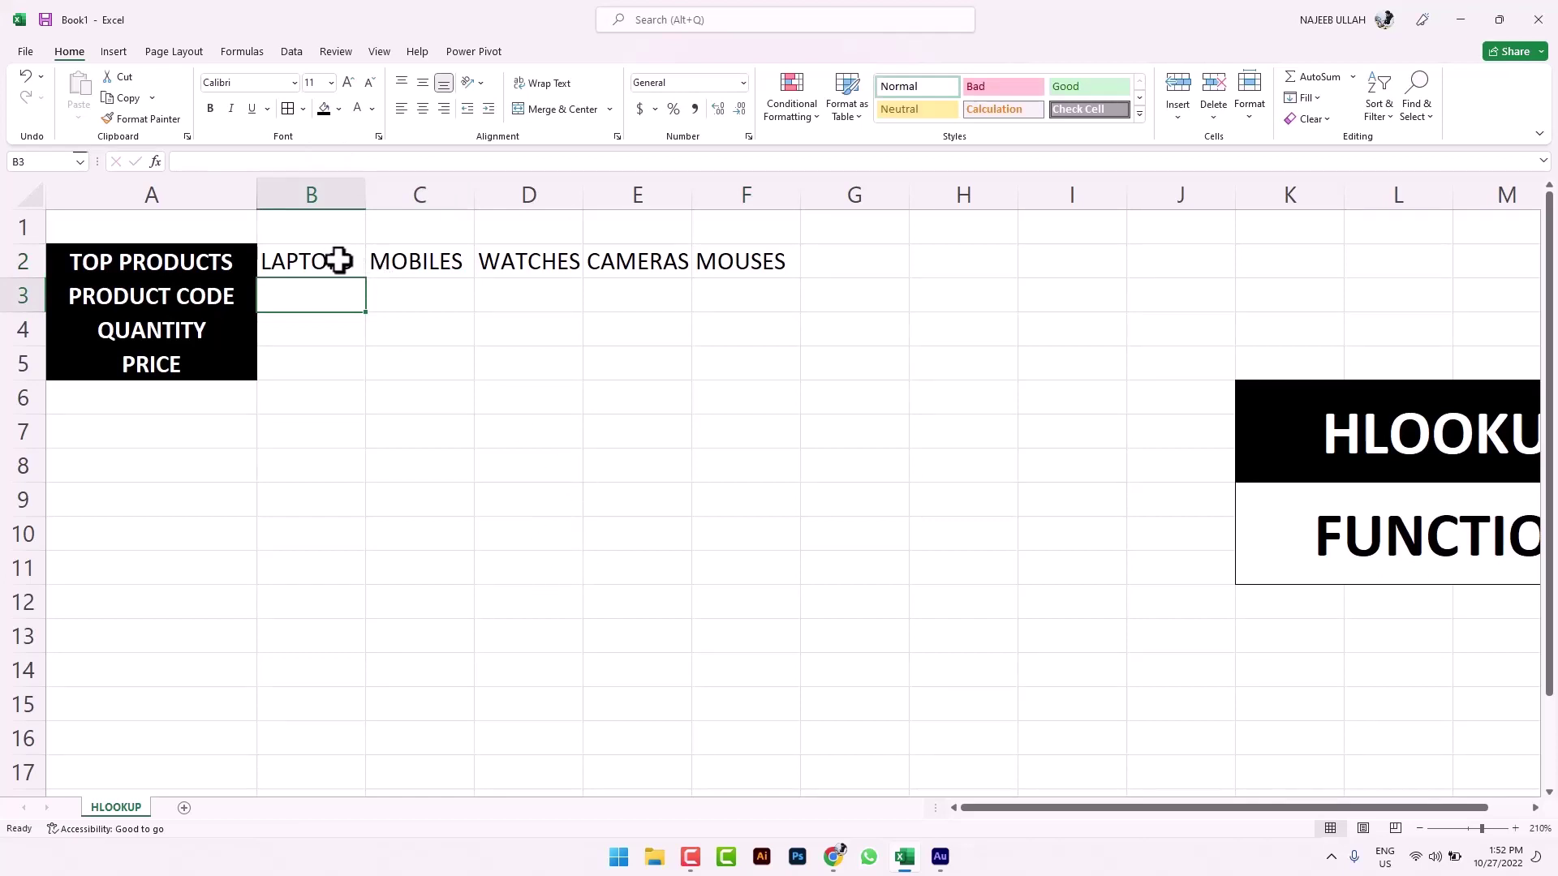
pyautogui.moveTo(339, 260); pyautogui.dragTo(791, 261)
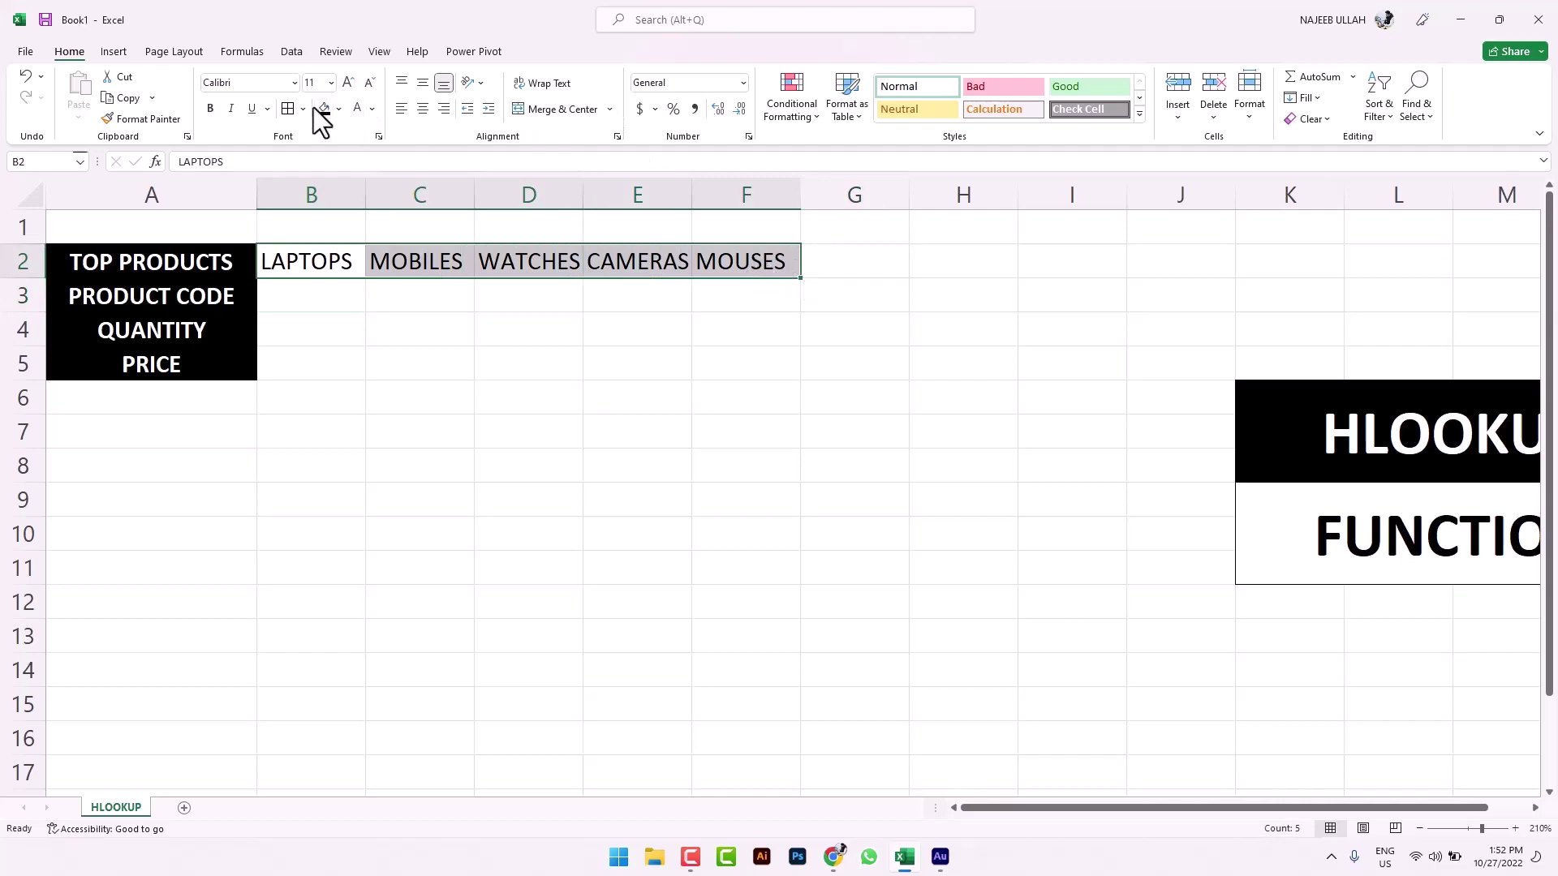
# Step: Centre, middle-align and bold the product names, and widen column B
pyautogui.click(423, 109)
pyautogui.click(423, 83)
pyautogui.click(210, 109)
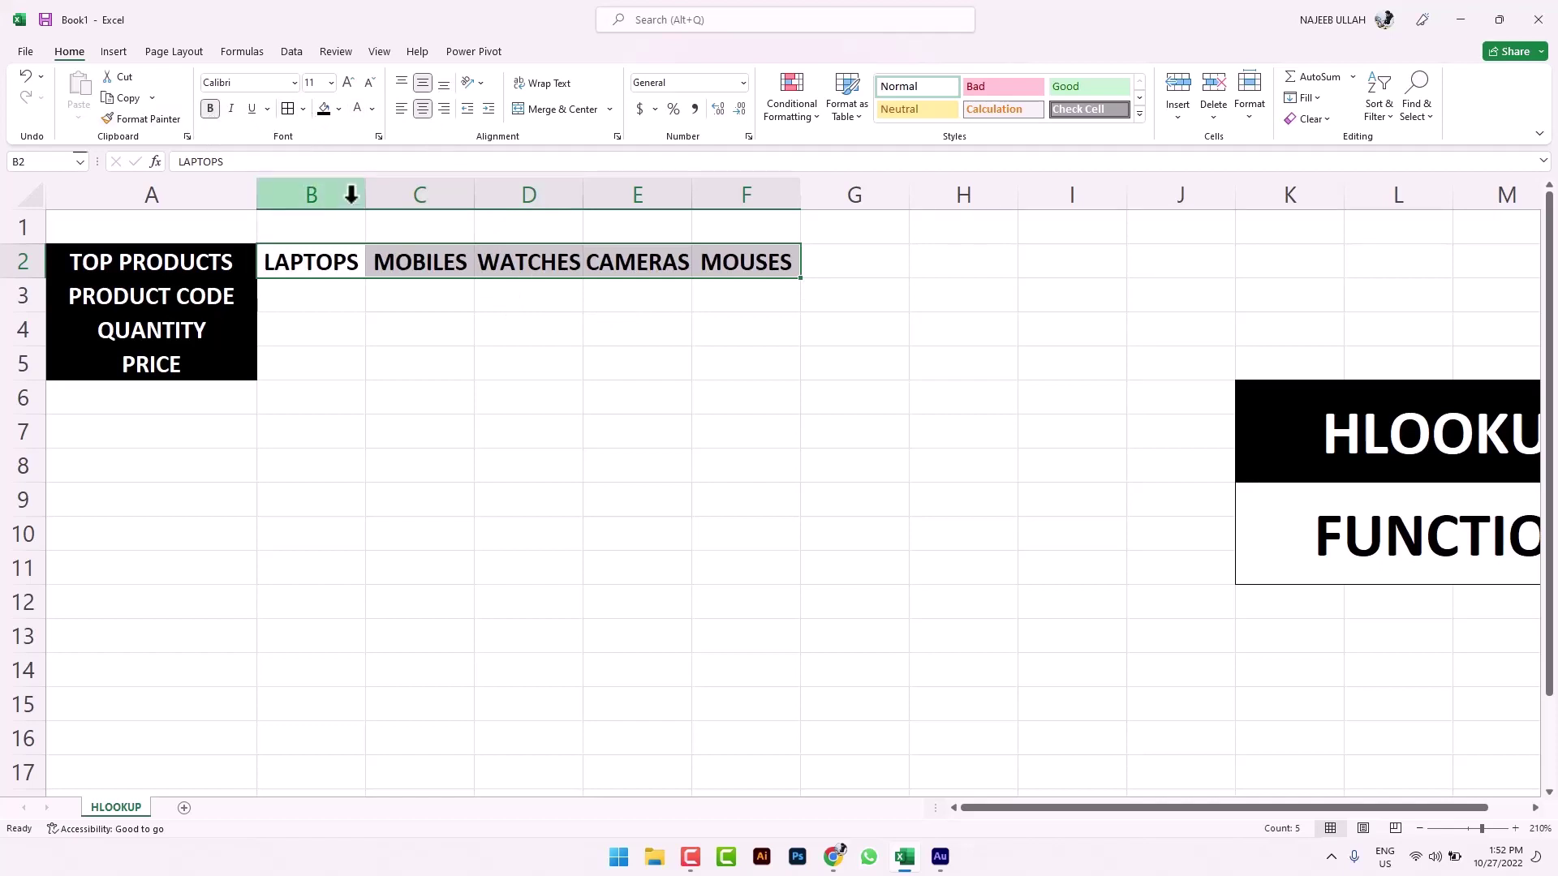
pyautogui.click(615, 329)
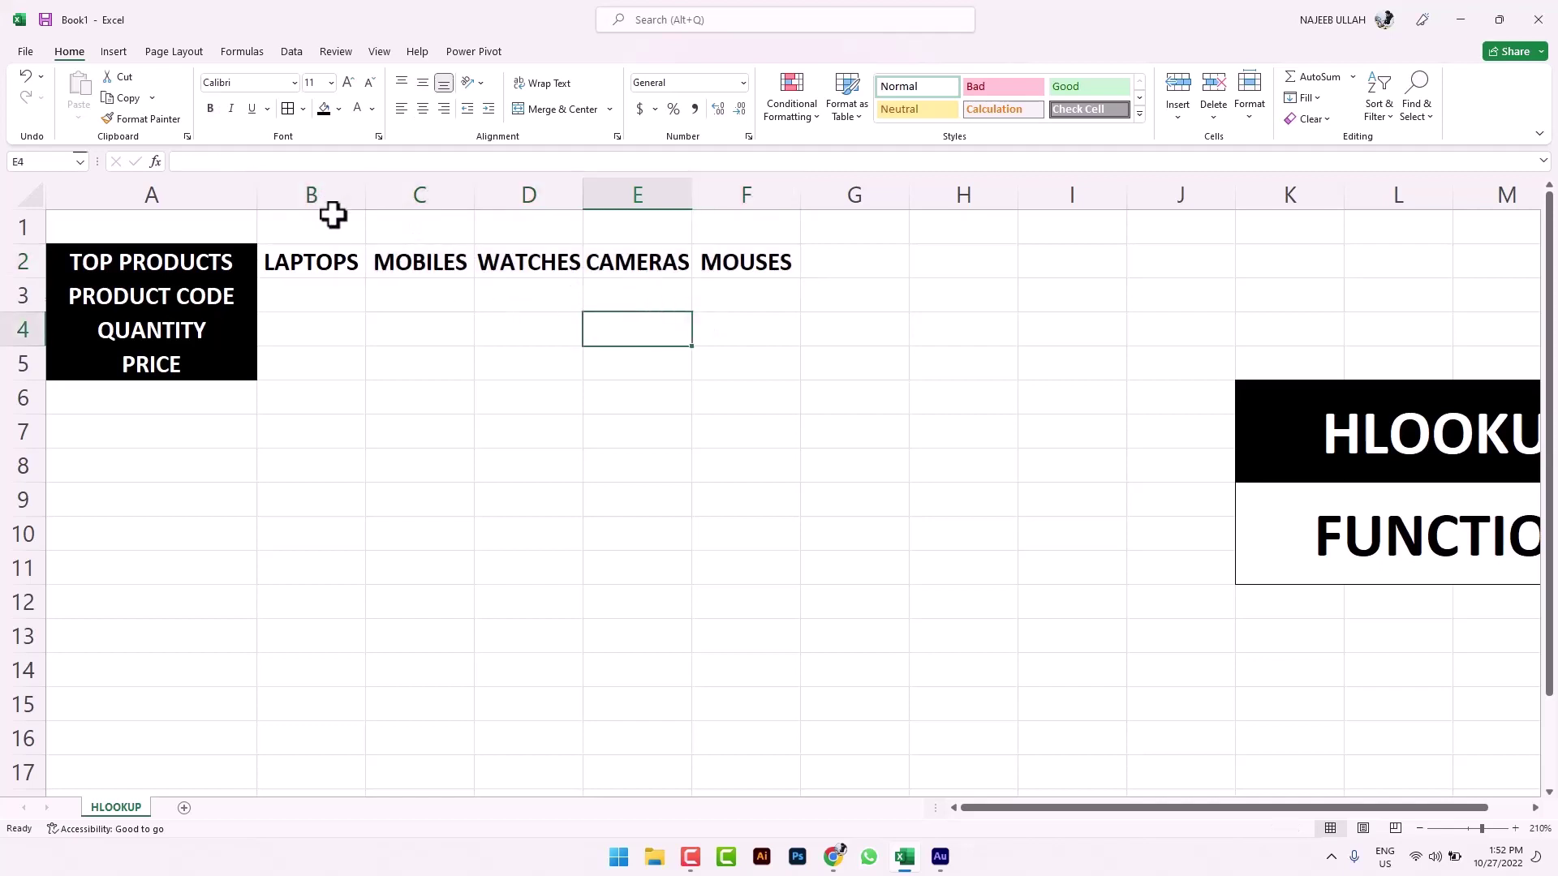
pyautogui.moveTo(370, 199); pyautogui.dragTo(475, 200)
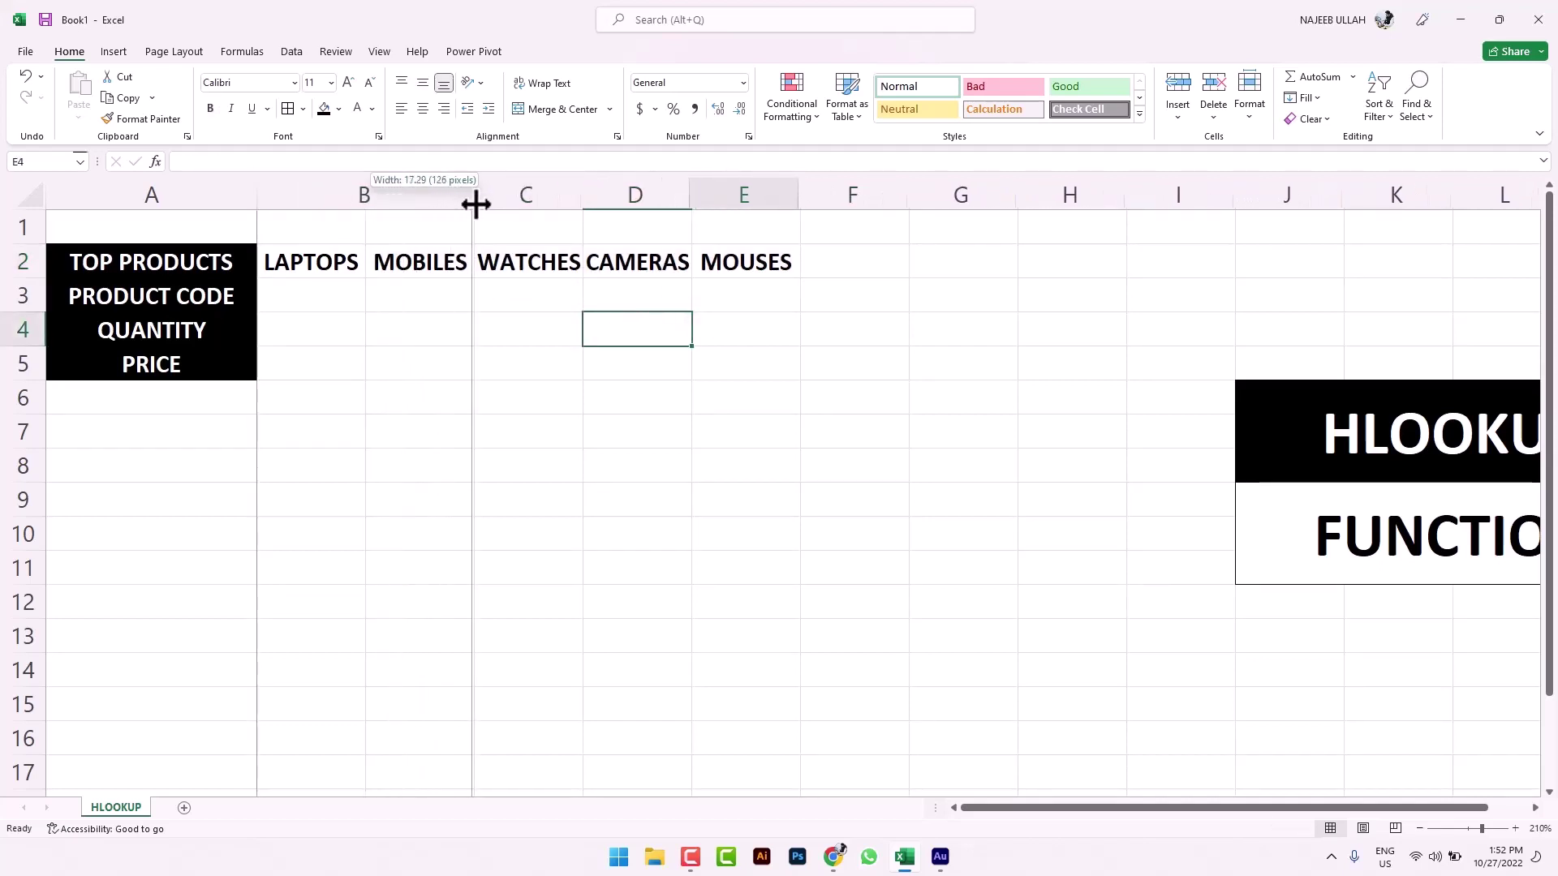
pyautogui.moveTo(475, 200); pyautogui.dragTo(532, 200)
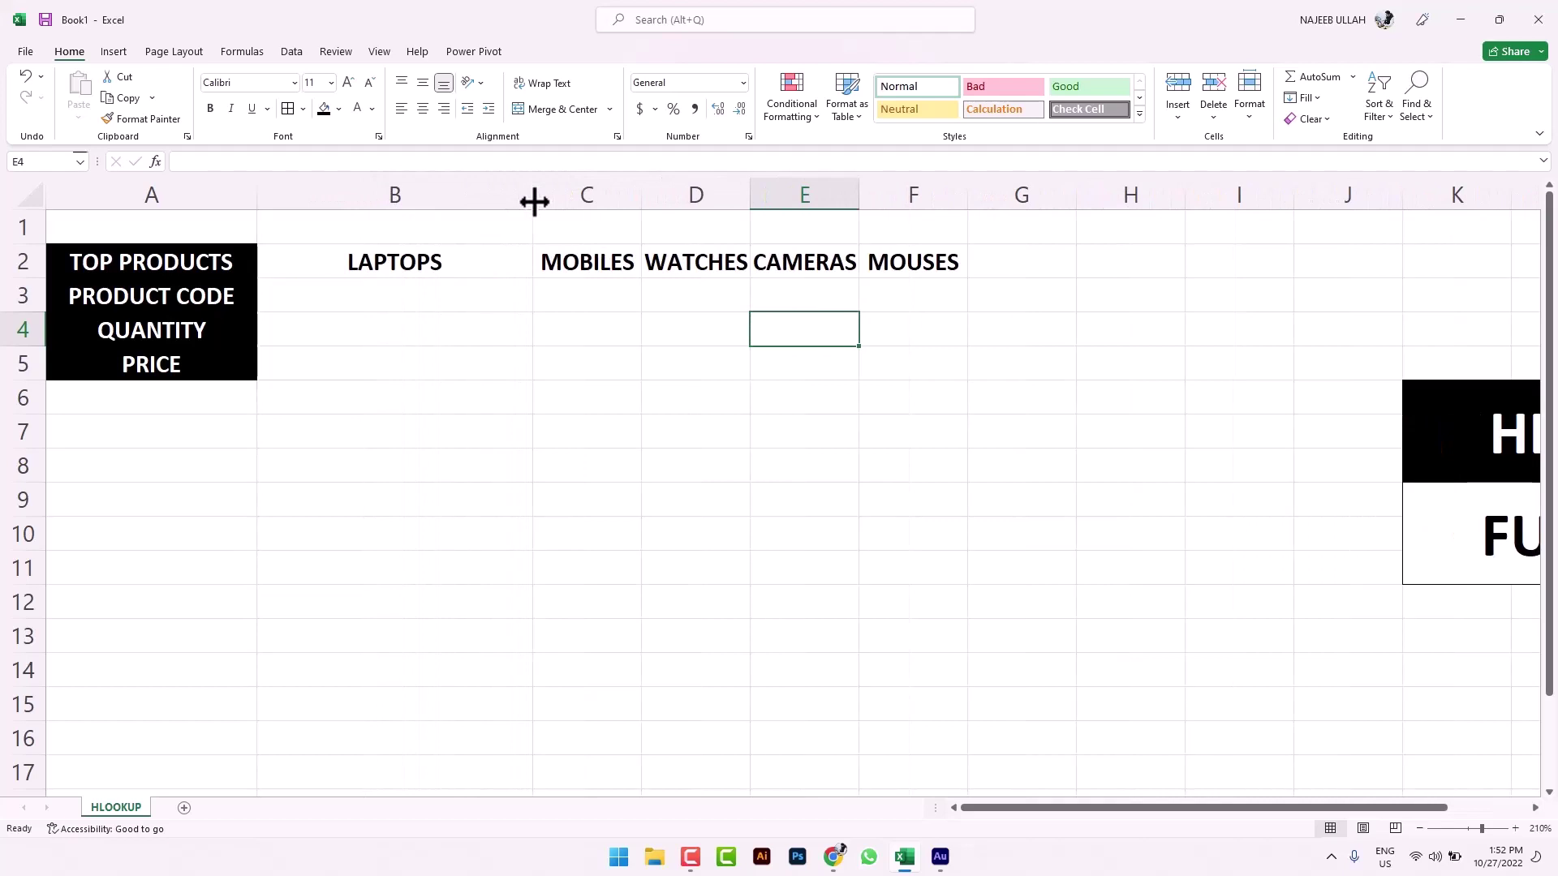
# Step: Cut the HLOOKUP FUNCTION banner and paste it at D12, below the table
pyautogui.moveTo(1453, 460); pyautogui.dragTo(1445, 536)
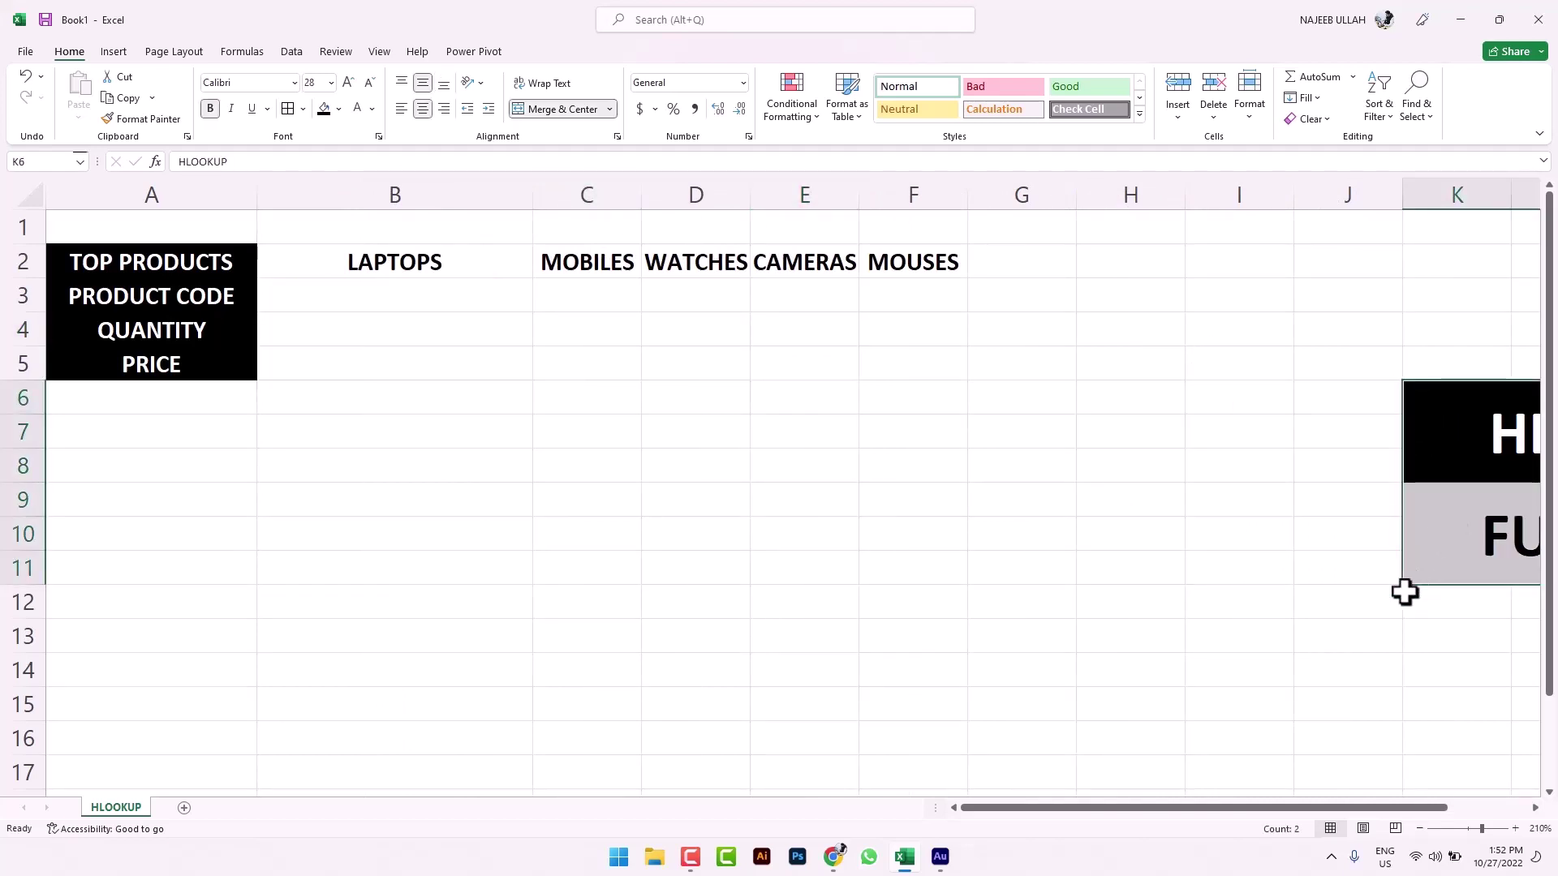
pyautogui.hotkey('ctrl', 'x')
pyautogui.click(645, 596)
pyautogui.hotkey('ctrl', 'v')
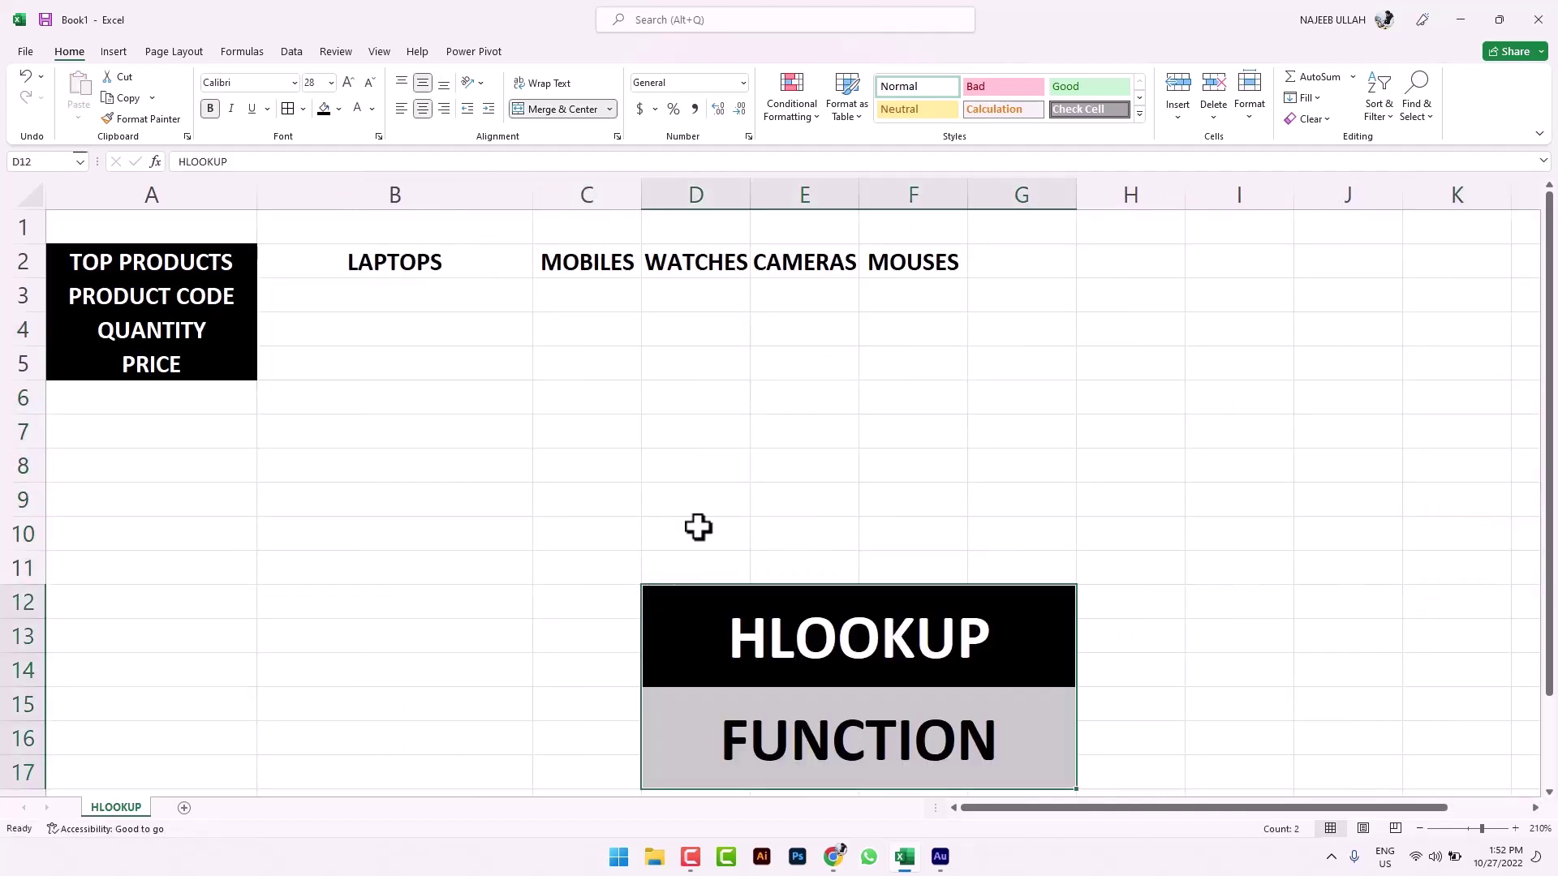
pyautogui.click(696, 474)
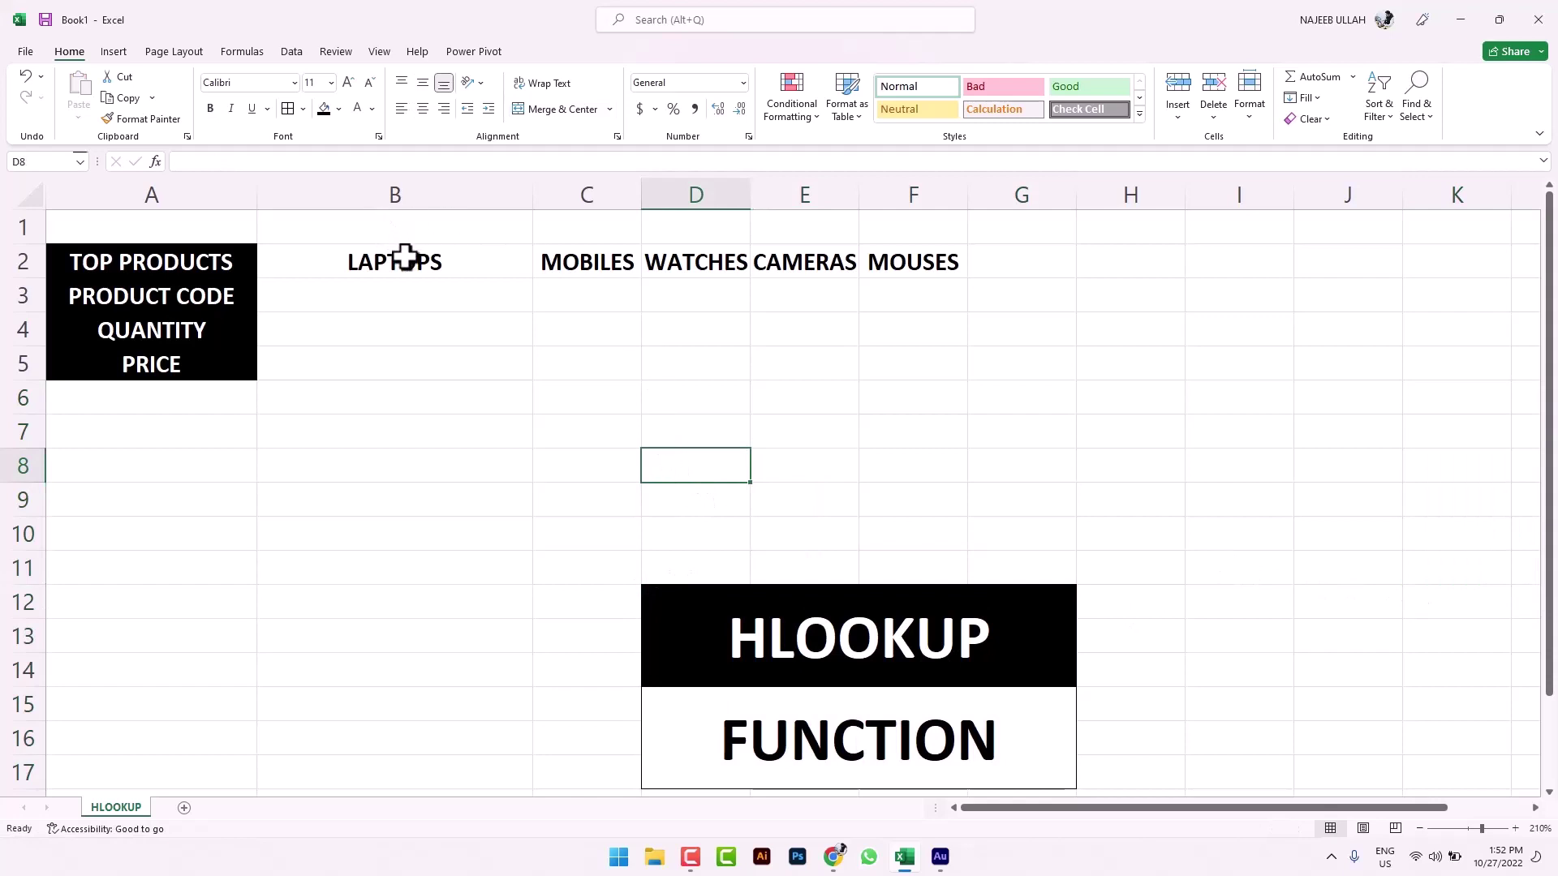
pyautogui.moveTo(407, 258); pyautogui.dragTo(480, 262)
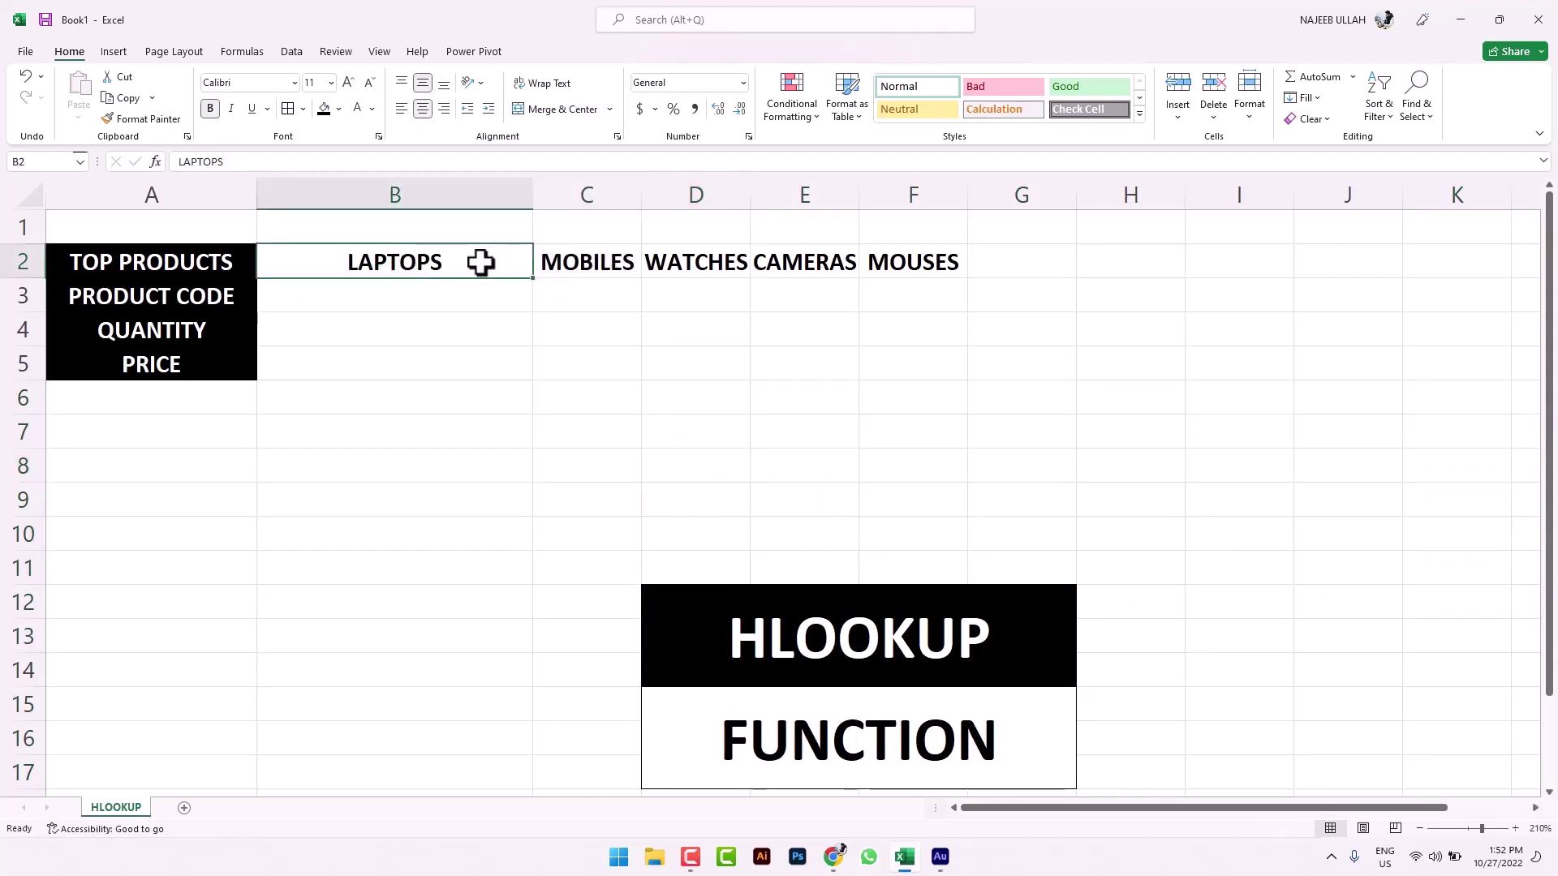
# Step: Paste column B's width onto columns C through F using Paste Special column widths
pyautogui.hotkey('ctrl', 'c')
pyautogui.moveTo(584, 253); pyautogui.dragTo(903, 248)
pyautogui.hotkey('ctrl', 'alt', 'v')
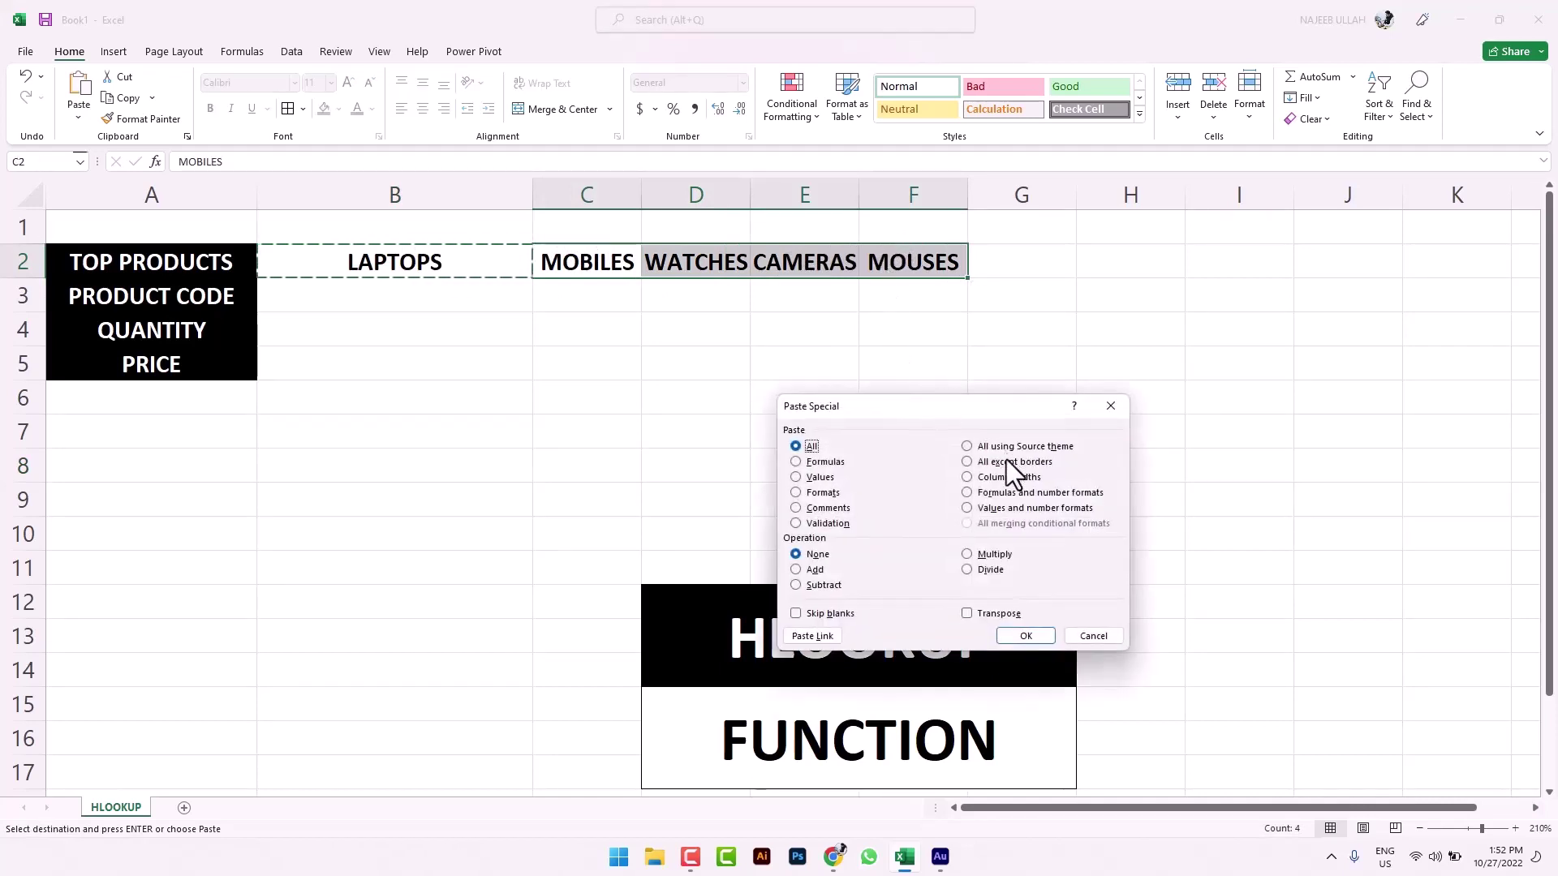
pyautogui.click(1007, 477)
pyautogui.click(1029, 635)
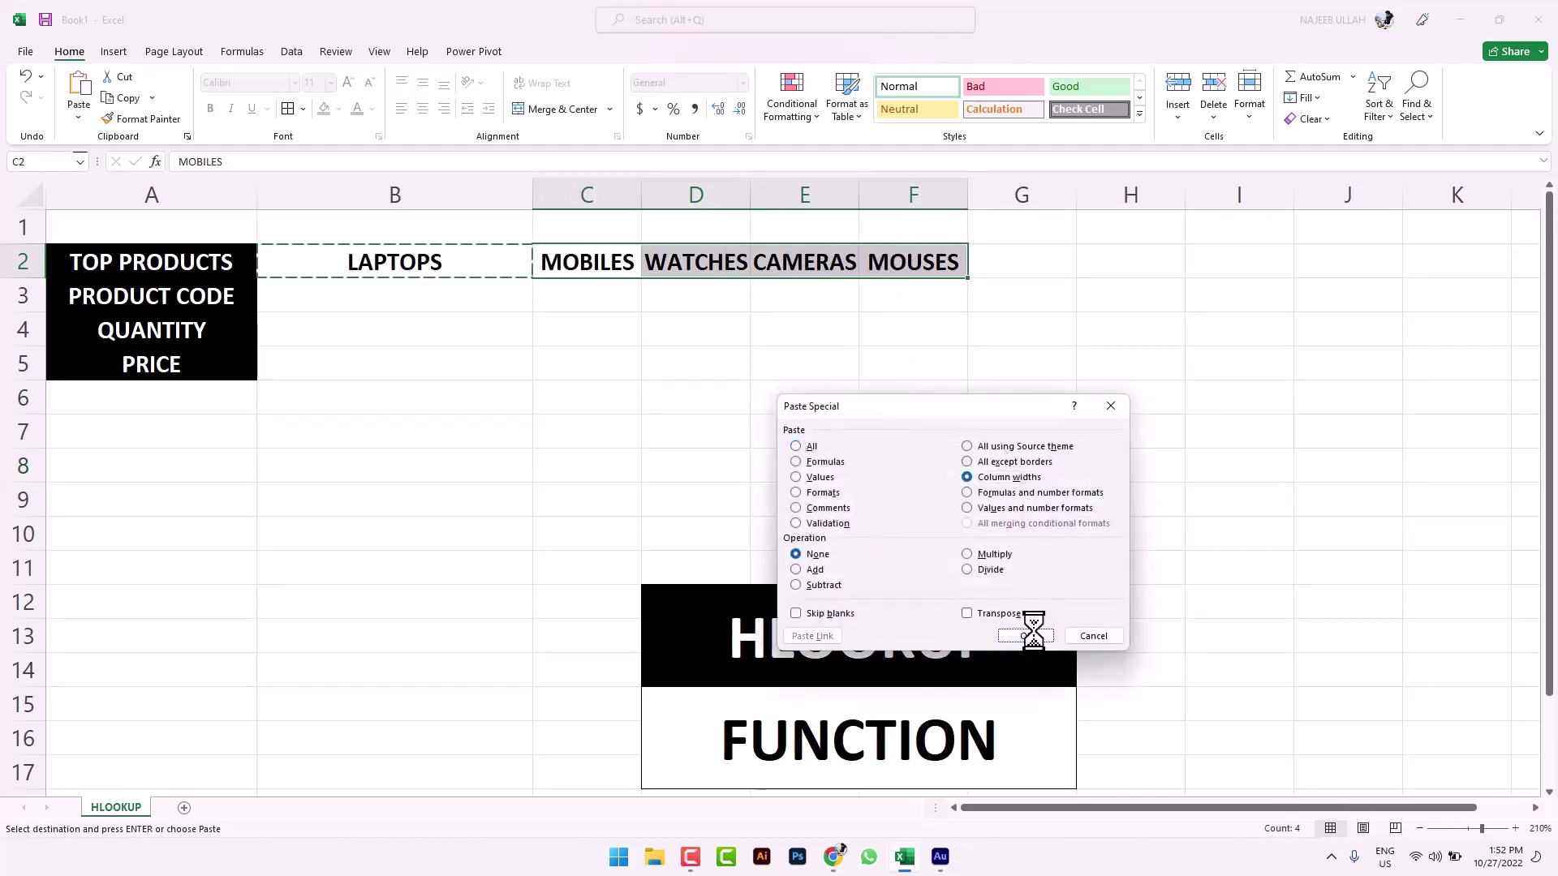
pyautogui.click(988, 477)
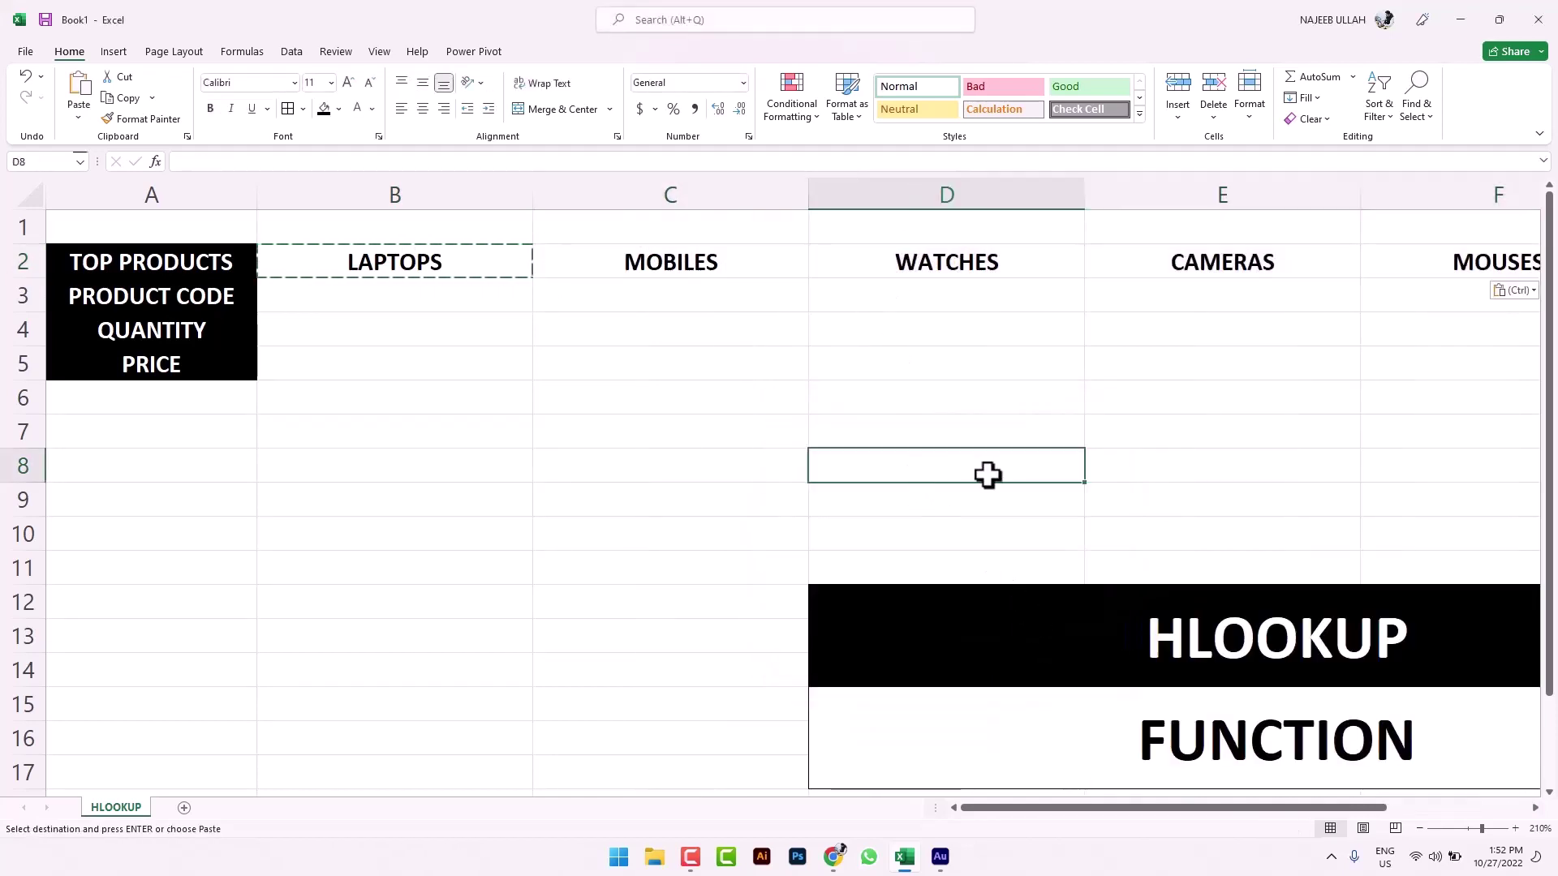
# Step: Zoom out and drag the HLOOKUP FUNCTION banner to C12:F17
pyautogui.click(1414, 830)
pyautogui.click(1414, 829)
pyautogui.click(1414, 829)
pyautogui.click(1414, 829)
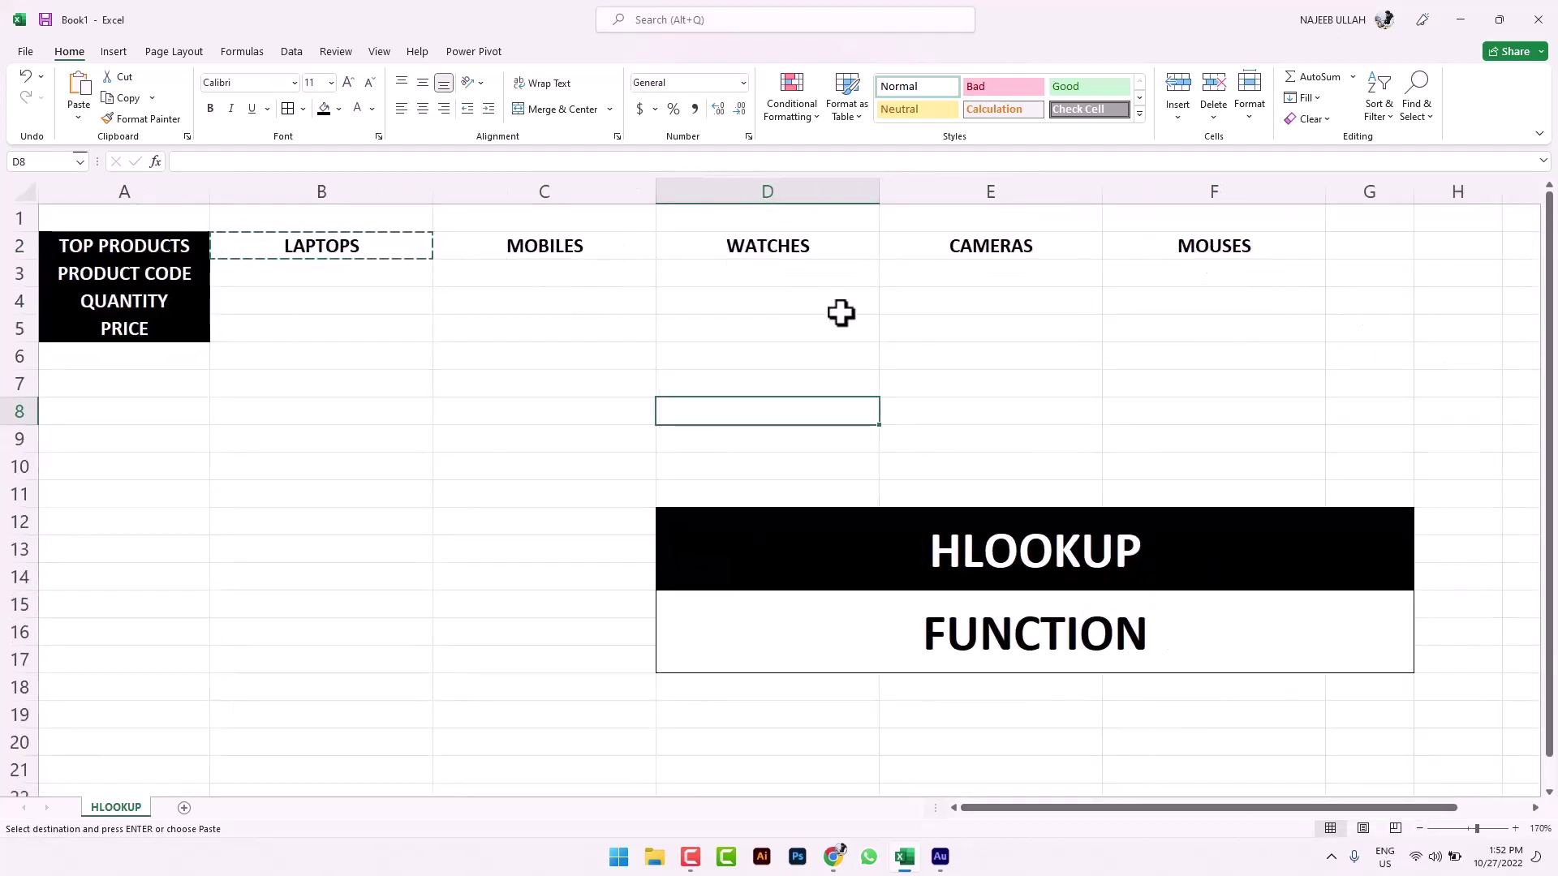
pyautogui.moveTo(752, 536)
pyautogui.mouseDown()
pyautogui.moveTo(758, 650)
pyautogui.moveTo(507, 674)
pyautogui.mouseUp()
pyautogui.click(623, 713)
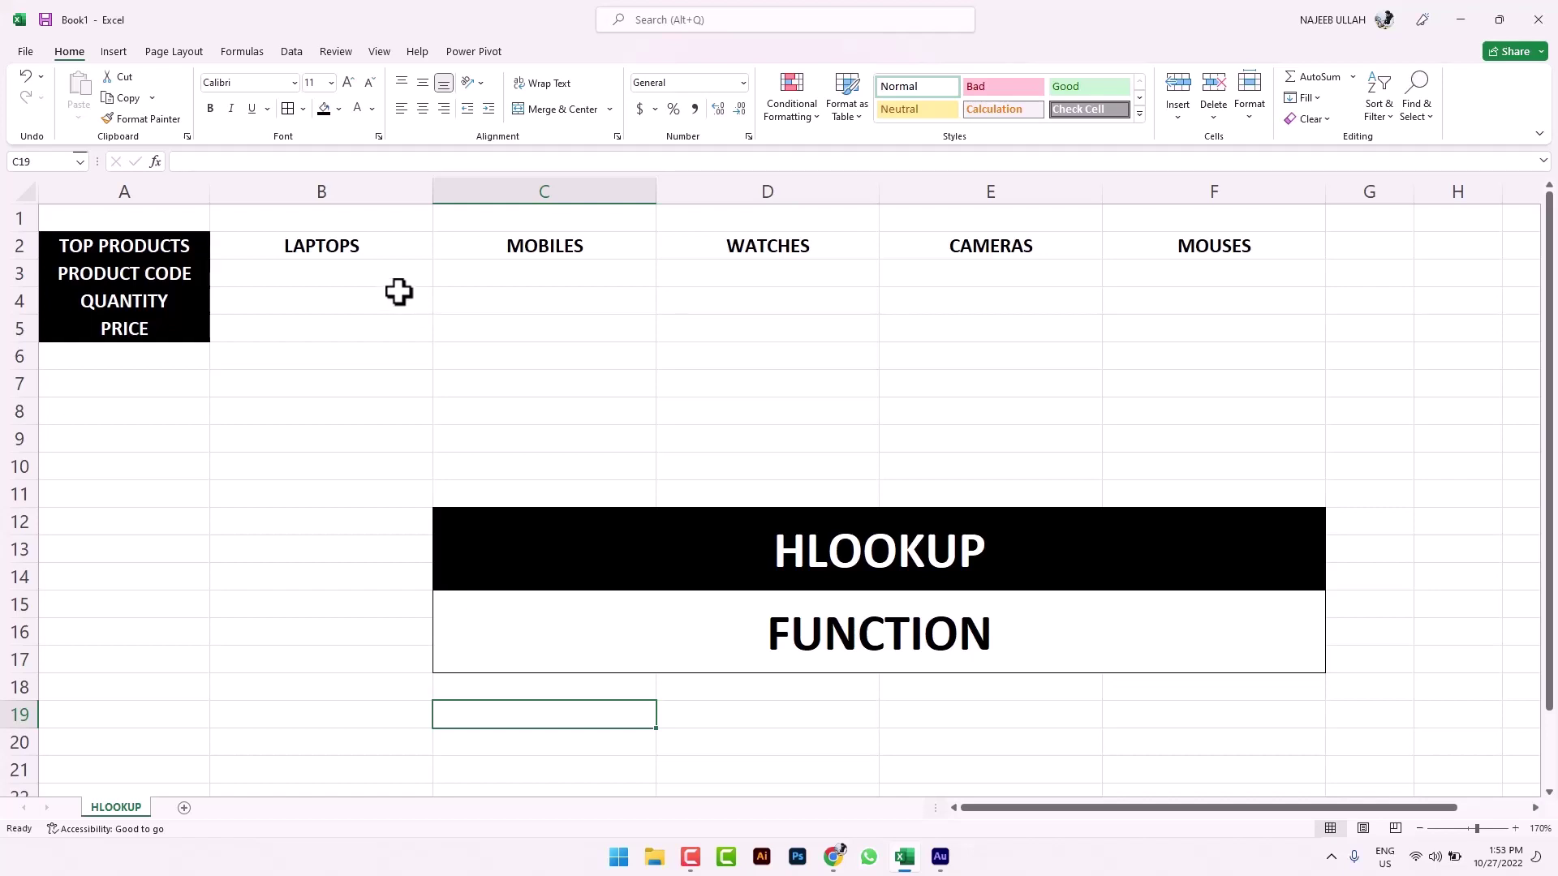
# Step: Merge A1:F1, enter STORE DATA, and format it bold white on a black fill
pyautogui.click(386, 285)
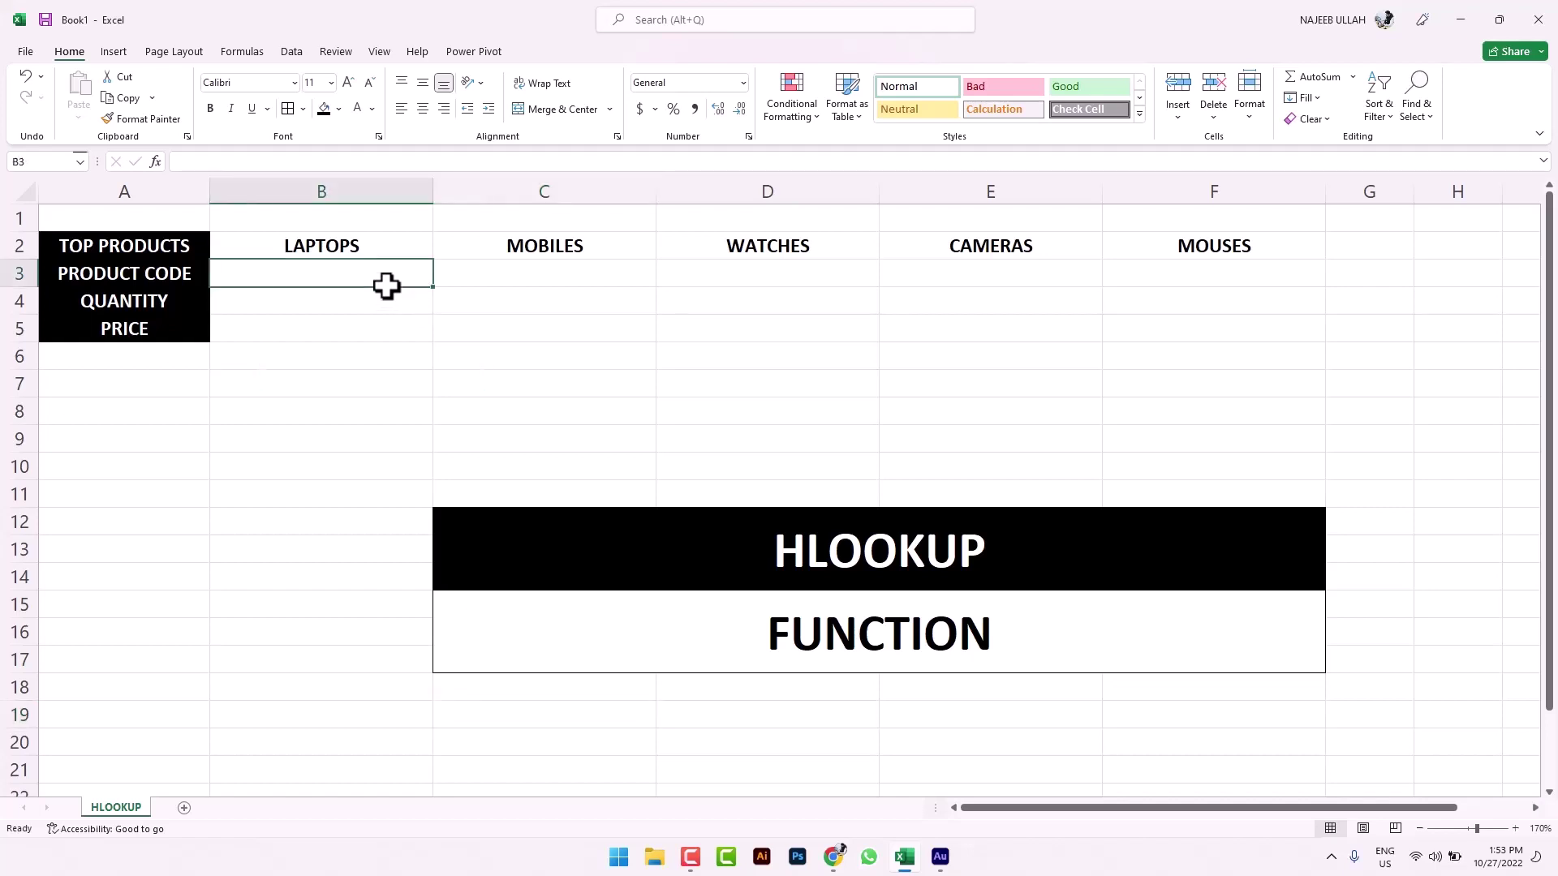
pyautogui.moveTo(195, 227); pyautogui.dragTo(1147, 215)
pyautogui.click(571, 111)
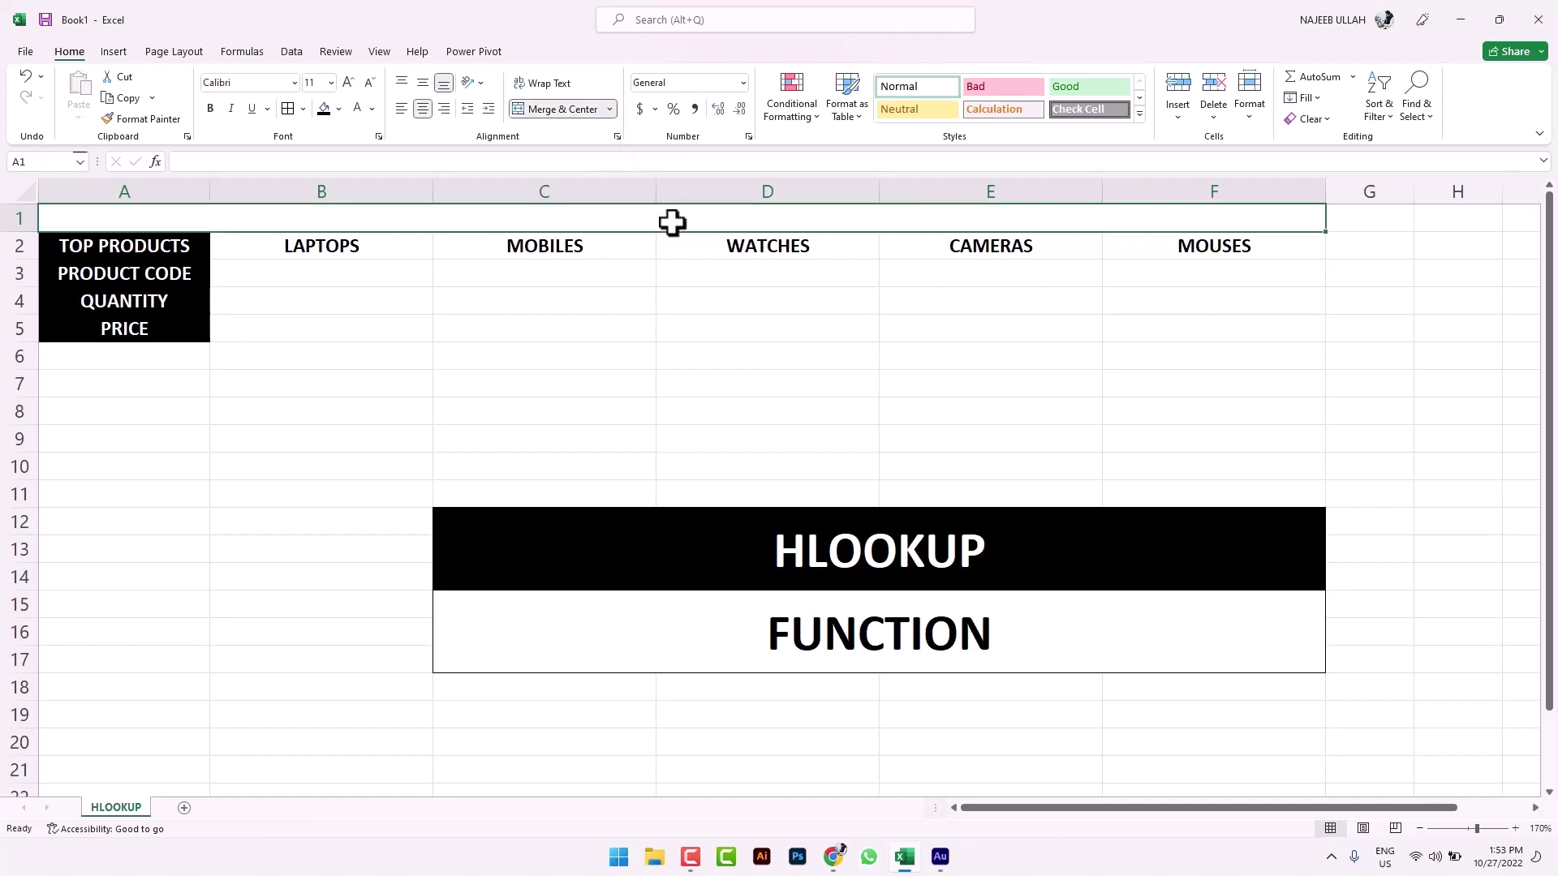
pyautogui.write('sto')
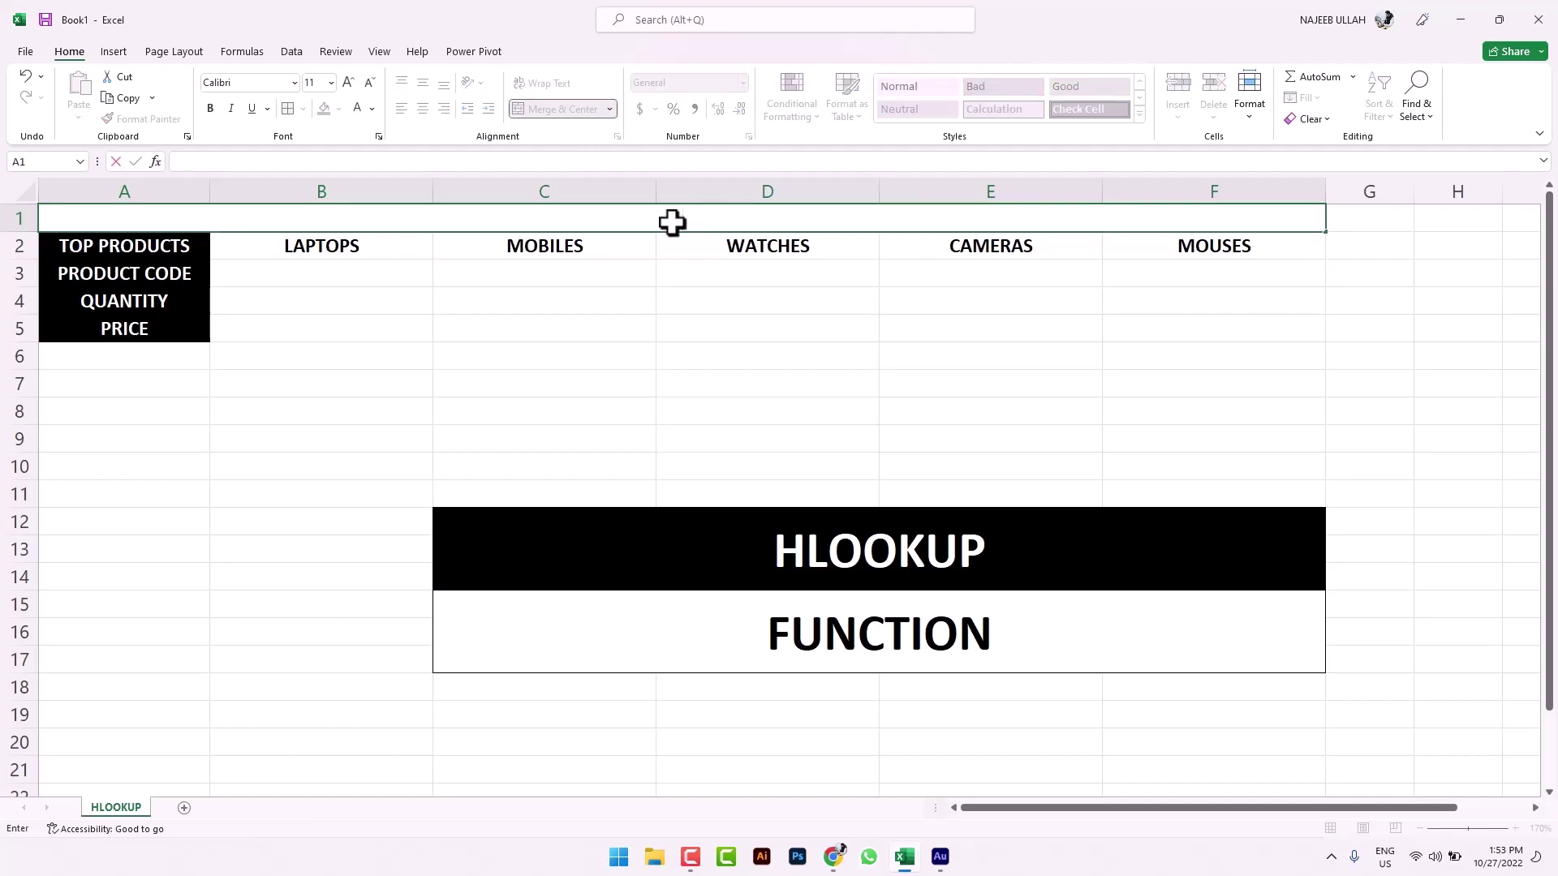
pyautogui.write('RE DATA')
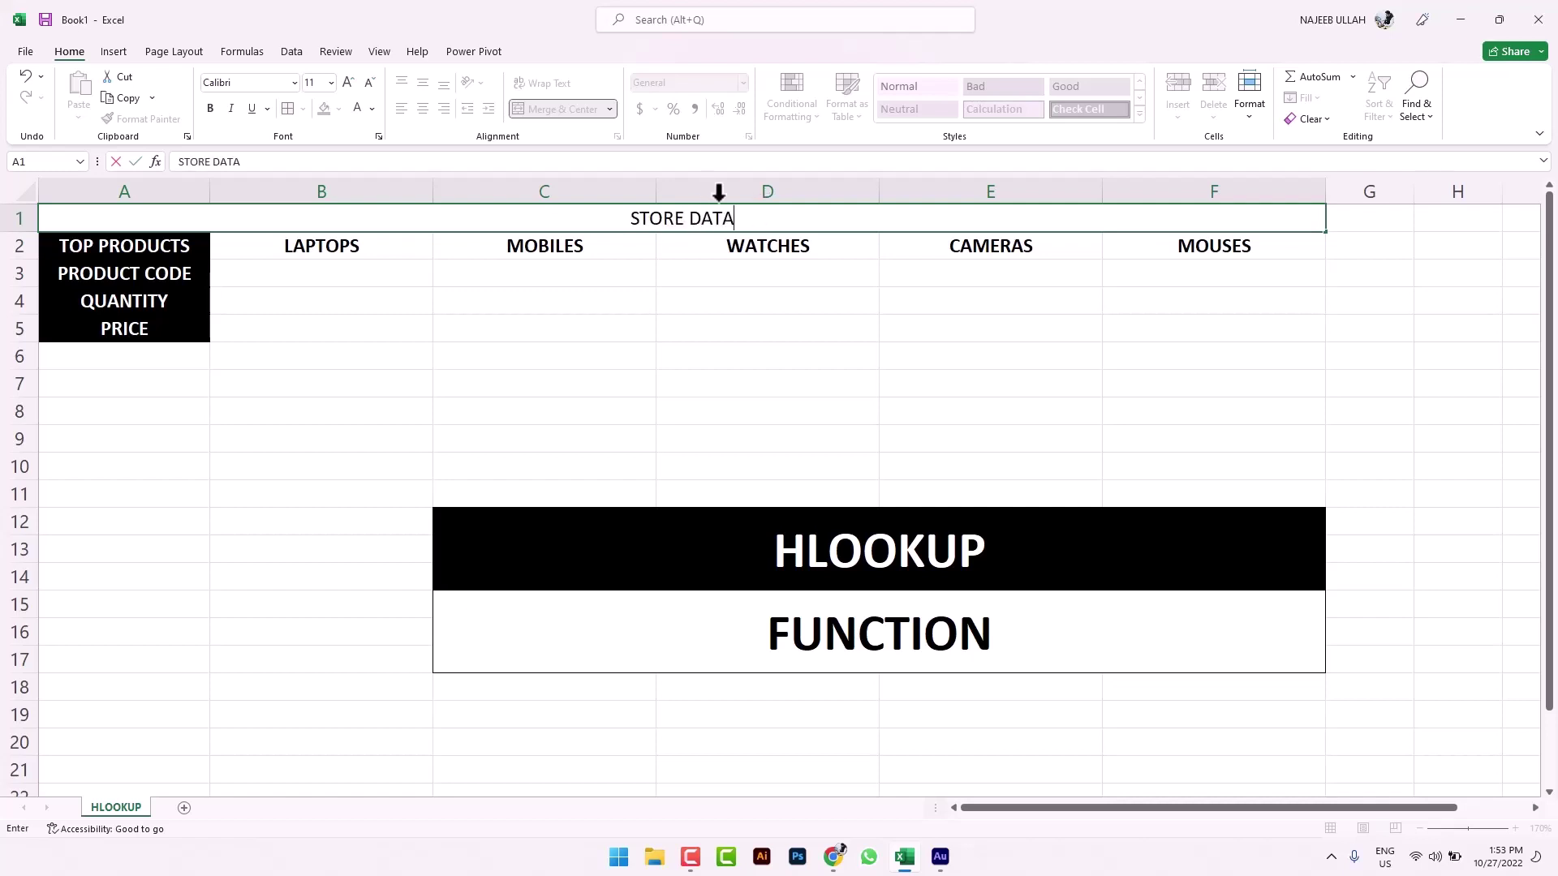
pyautogui.click(734, 297)
pyautogui.click(691, 213)
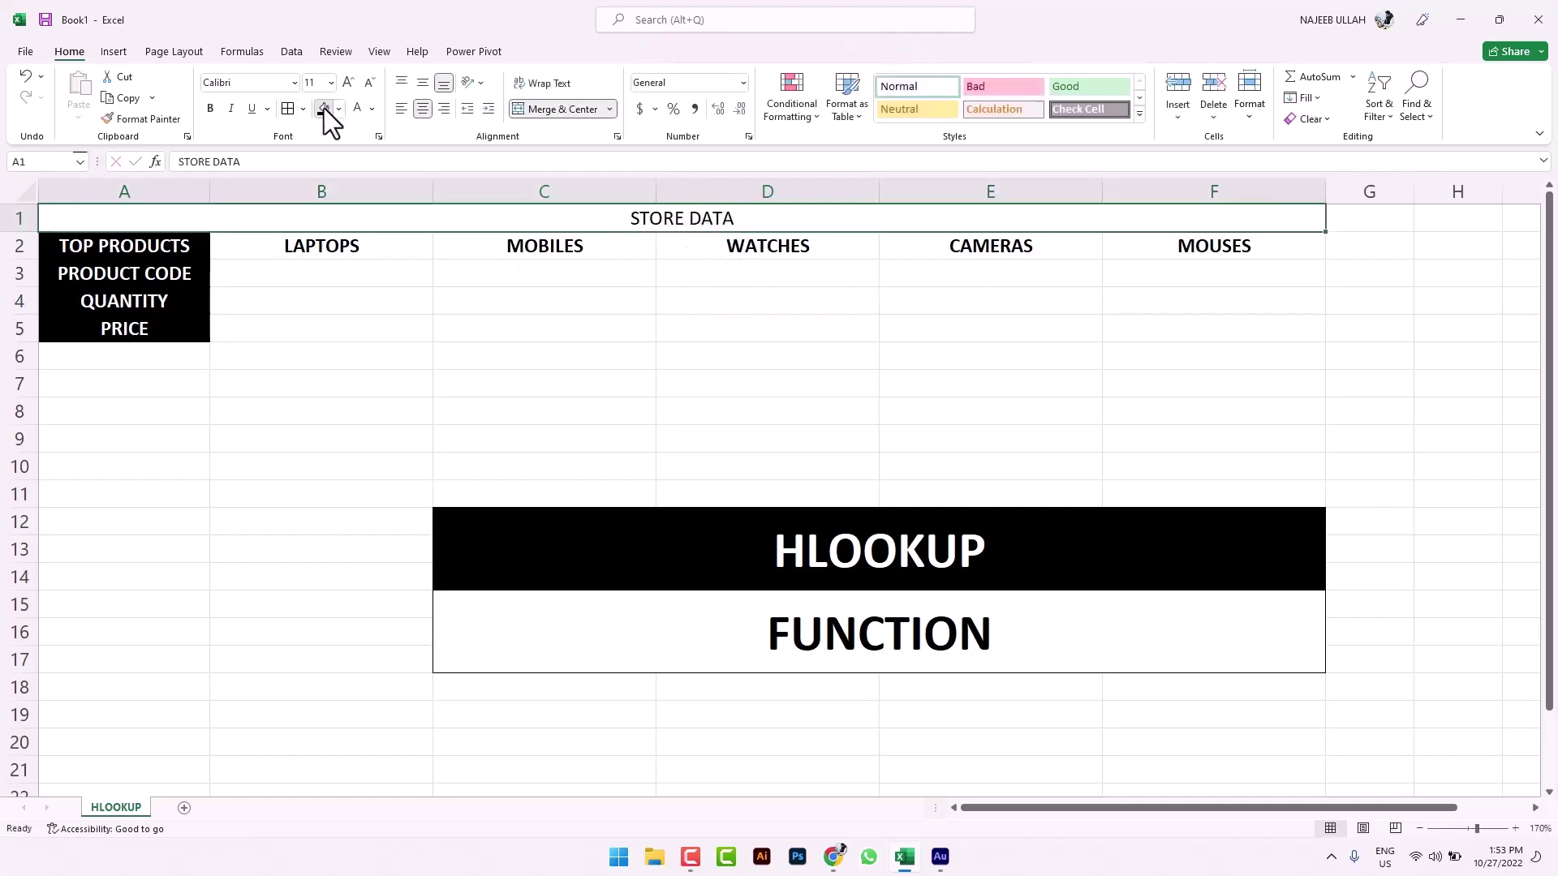
pyautogui.click(324, 109)
pyautogui.click(353, 109)
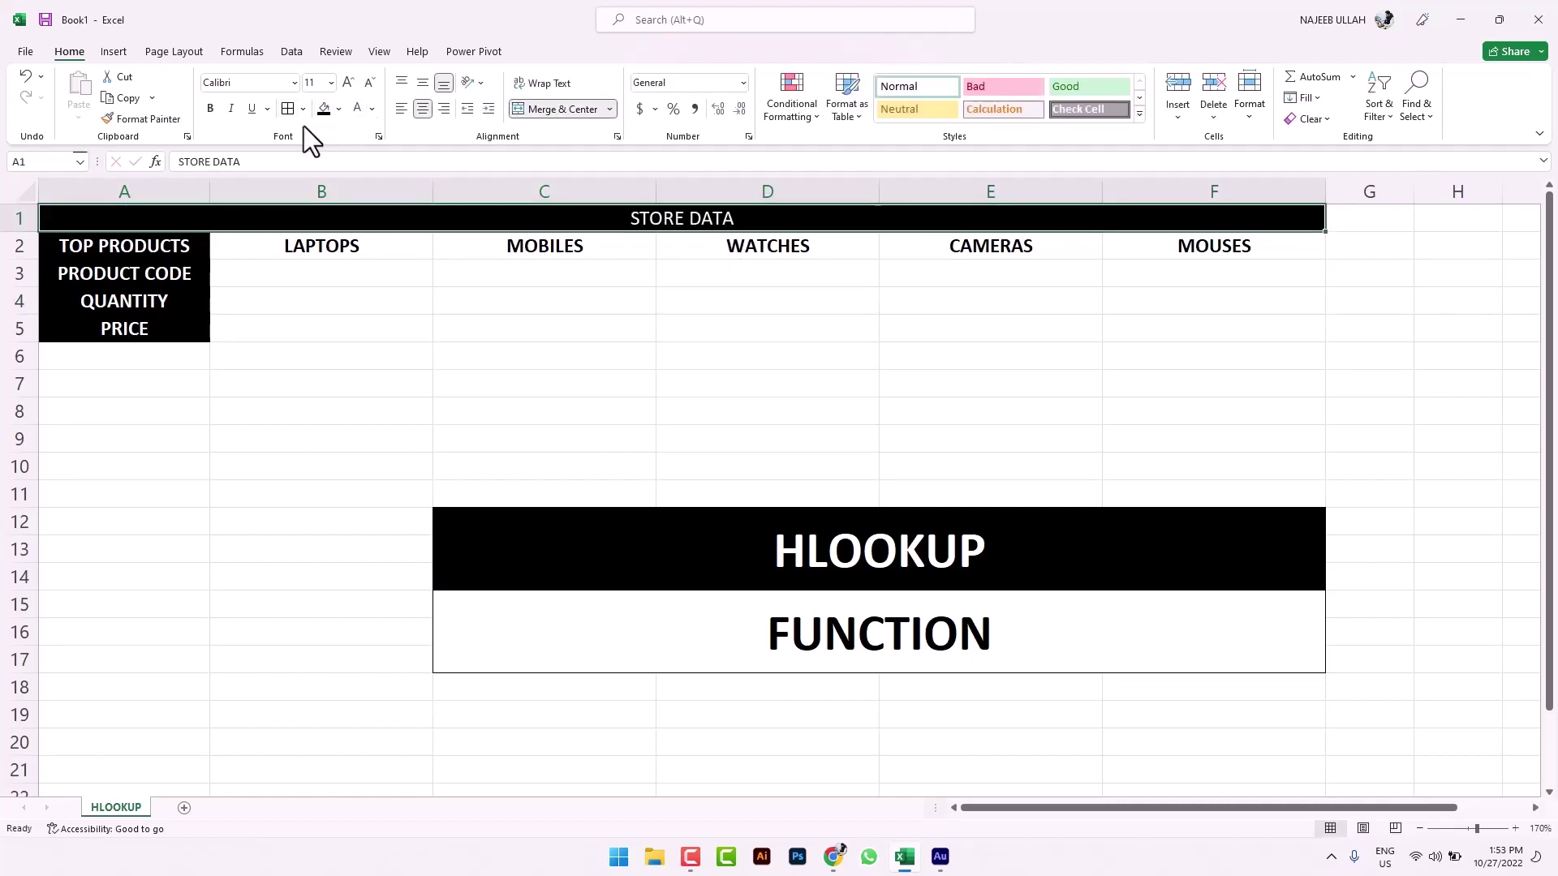
pyautogui.click(211, 109)
pyautogui.click(523, 323)
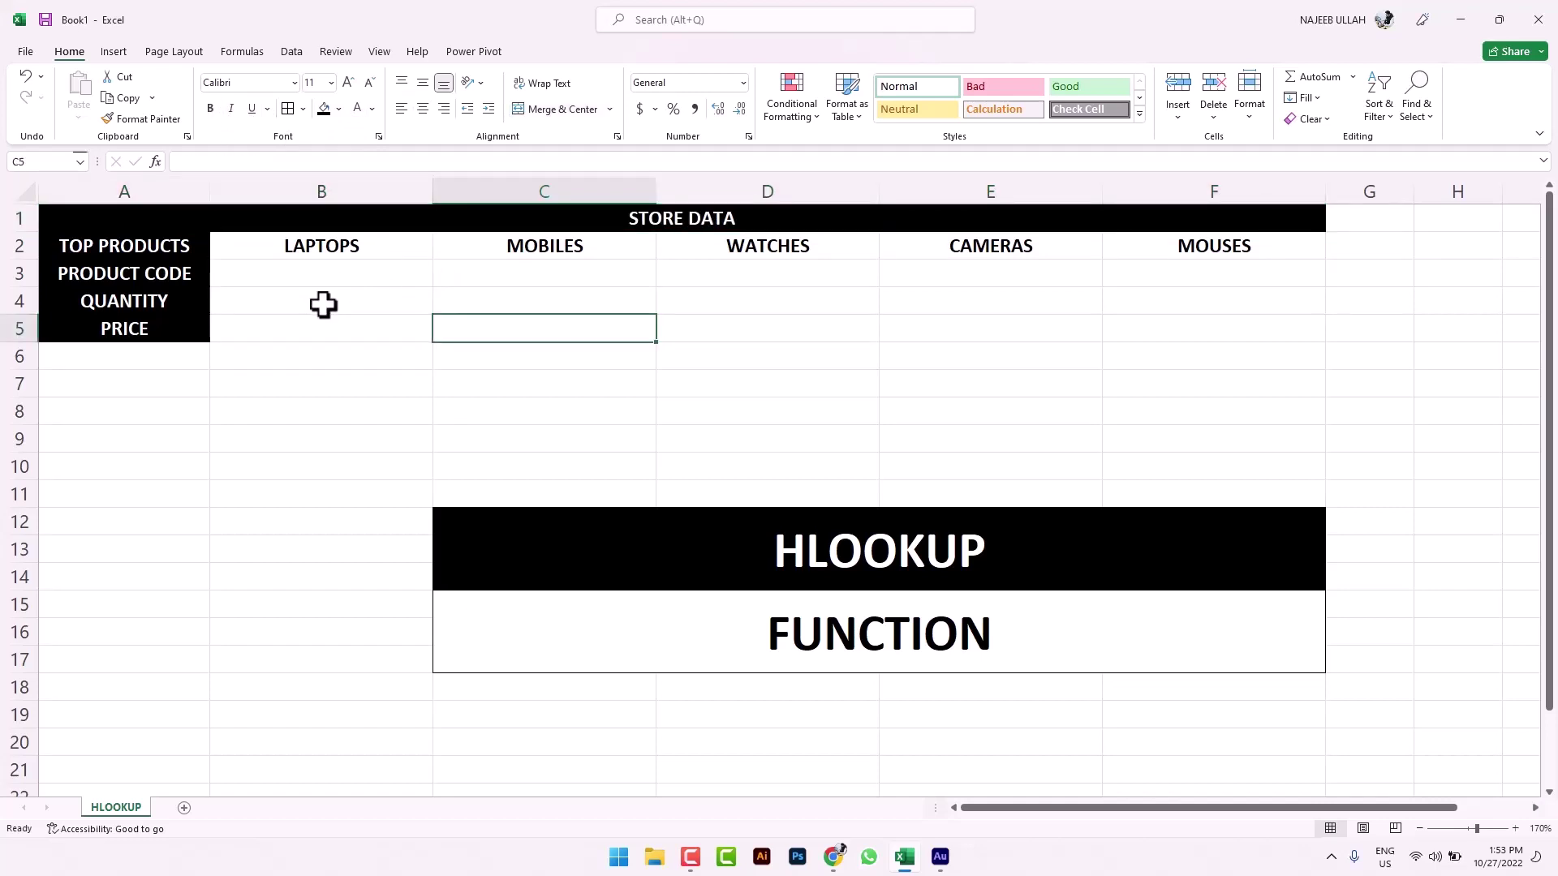
# Step: Enter product codes B41-5QE for LAPTOPS and B52-DT3 for MOBILES
pyautogui.click(333, 275)
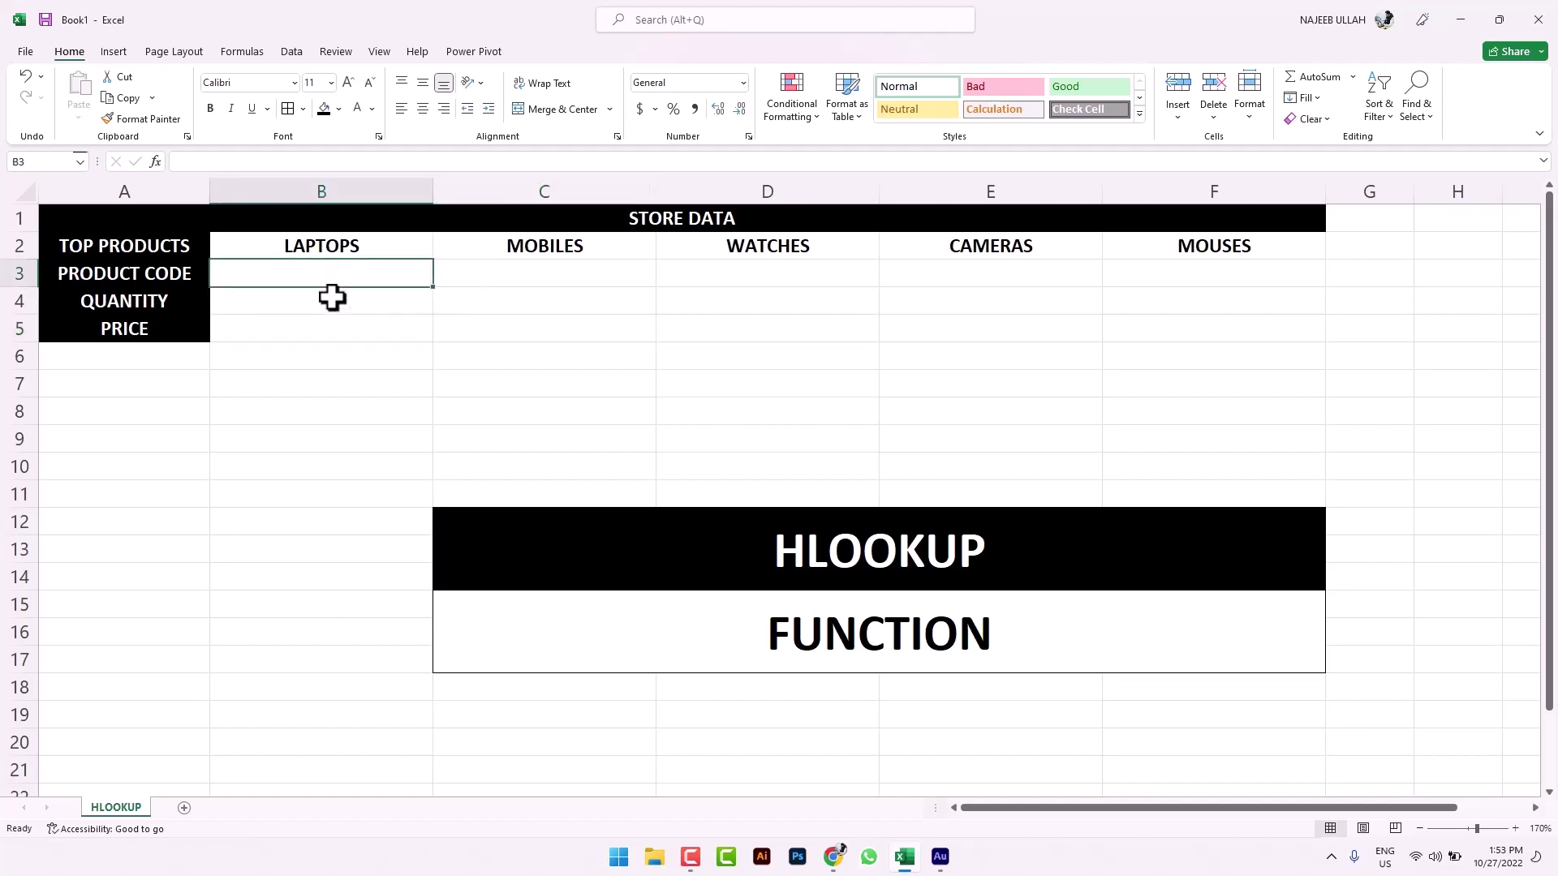
pyautogui.write('B41-5QE')
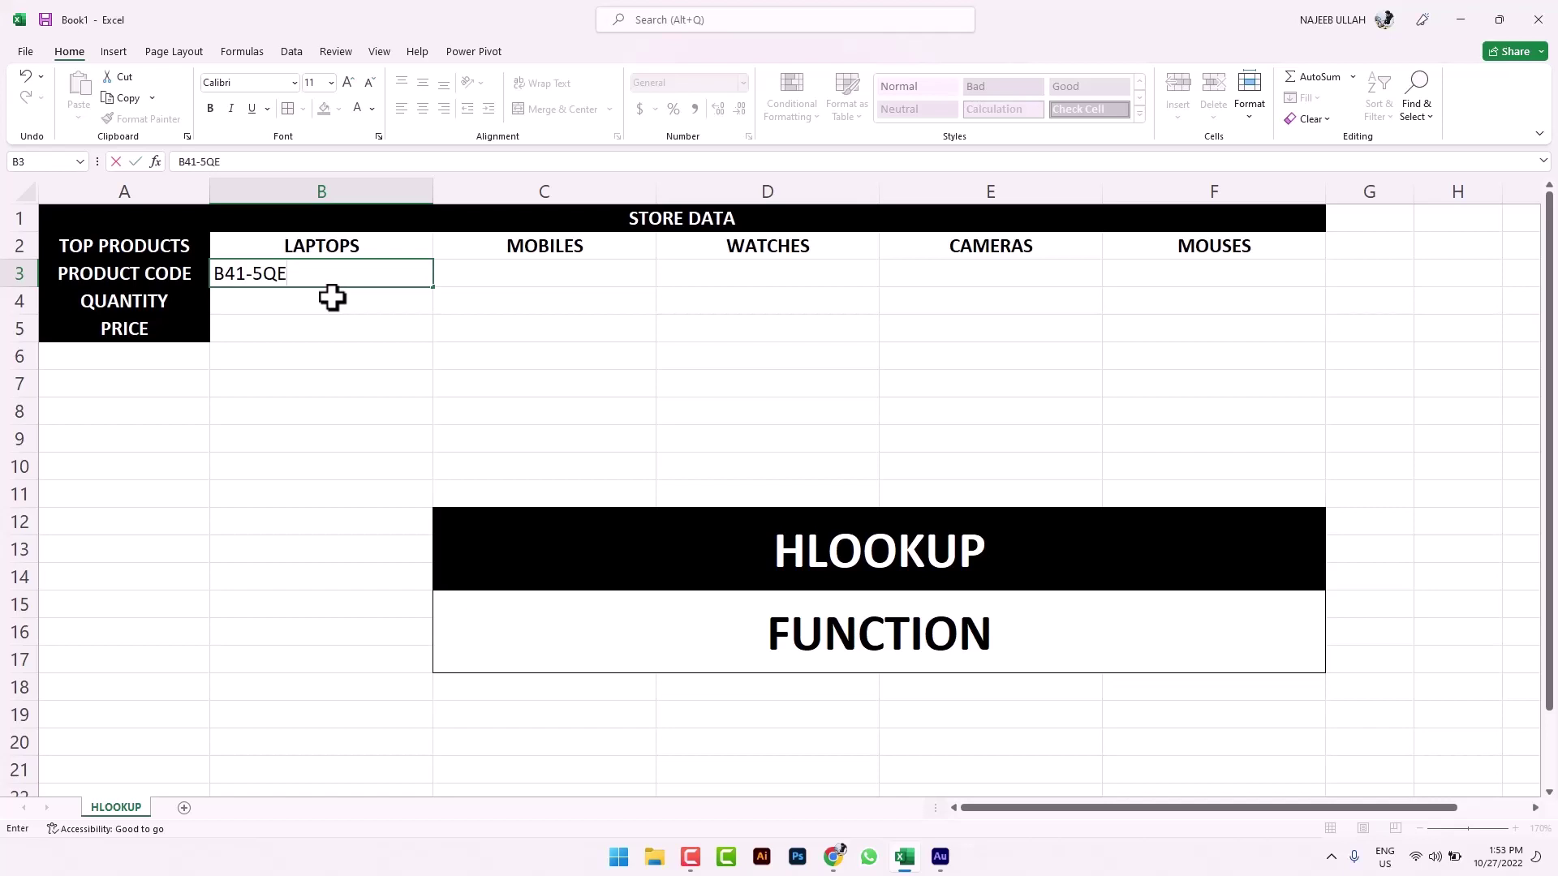
pyautogui.click(452, 302)
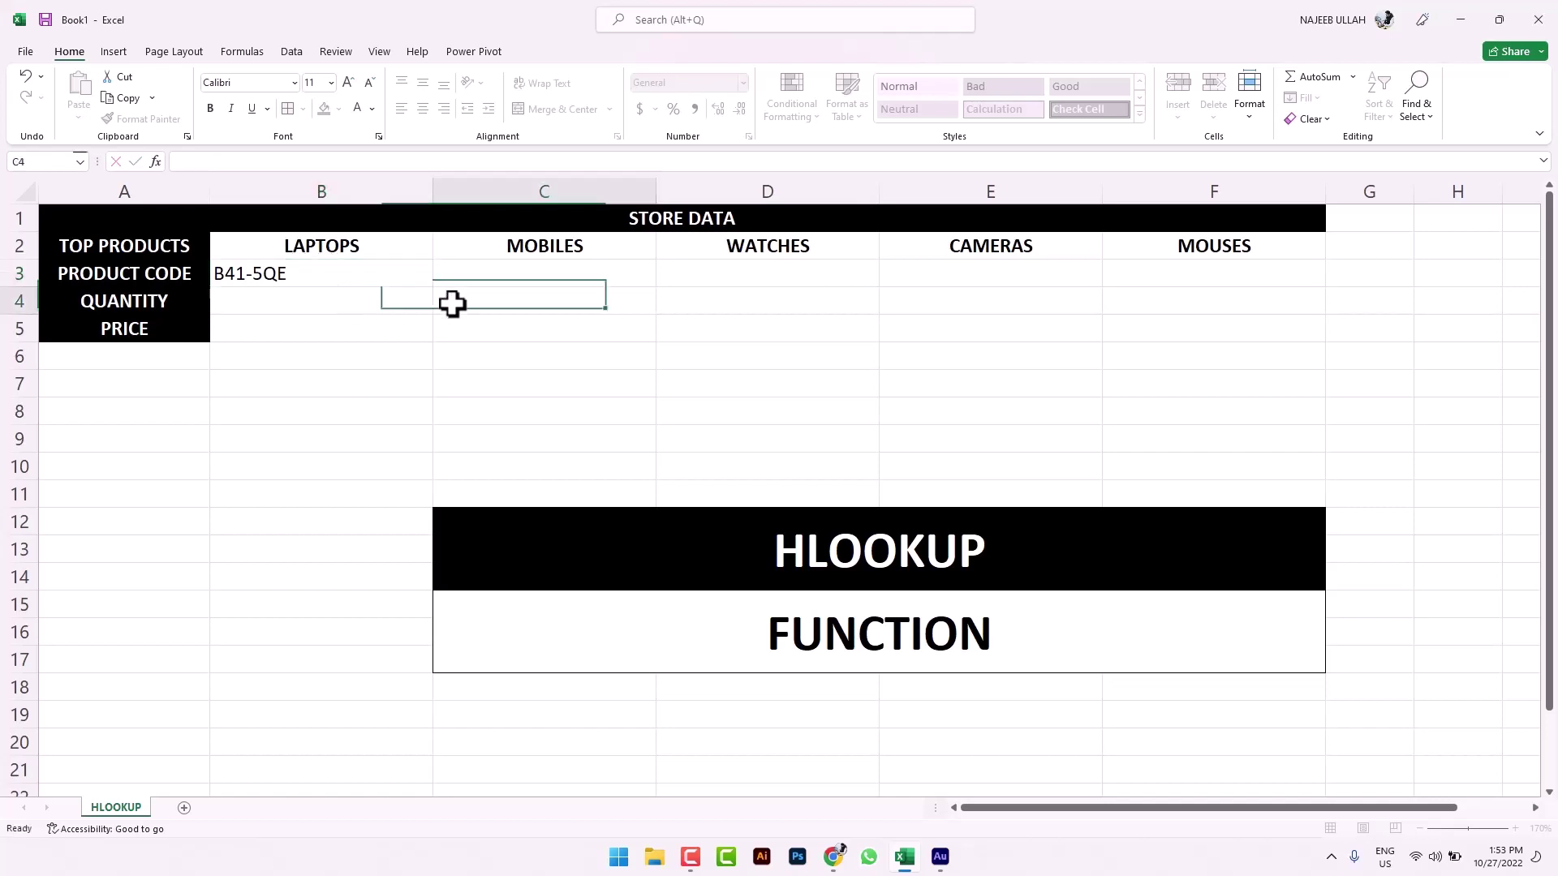
pyautogui.click(408, 281)
pyautogui.click(495, 272)
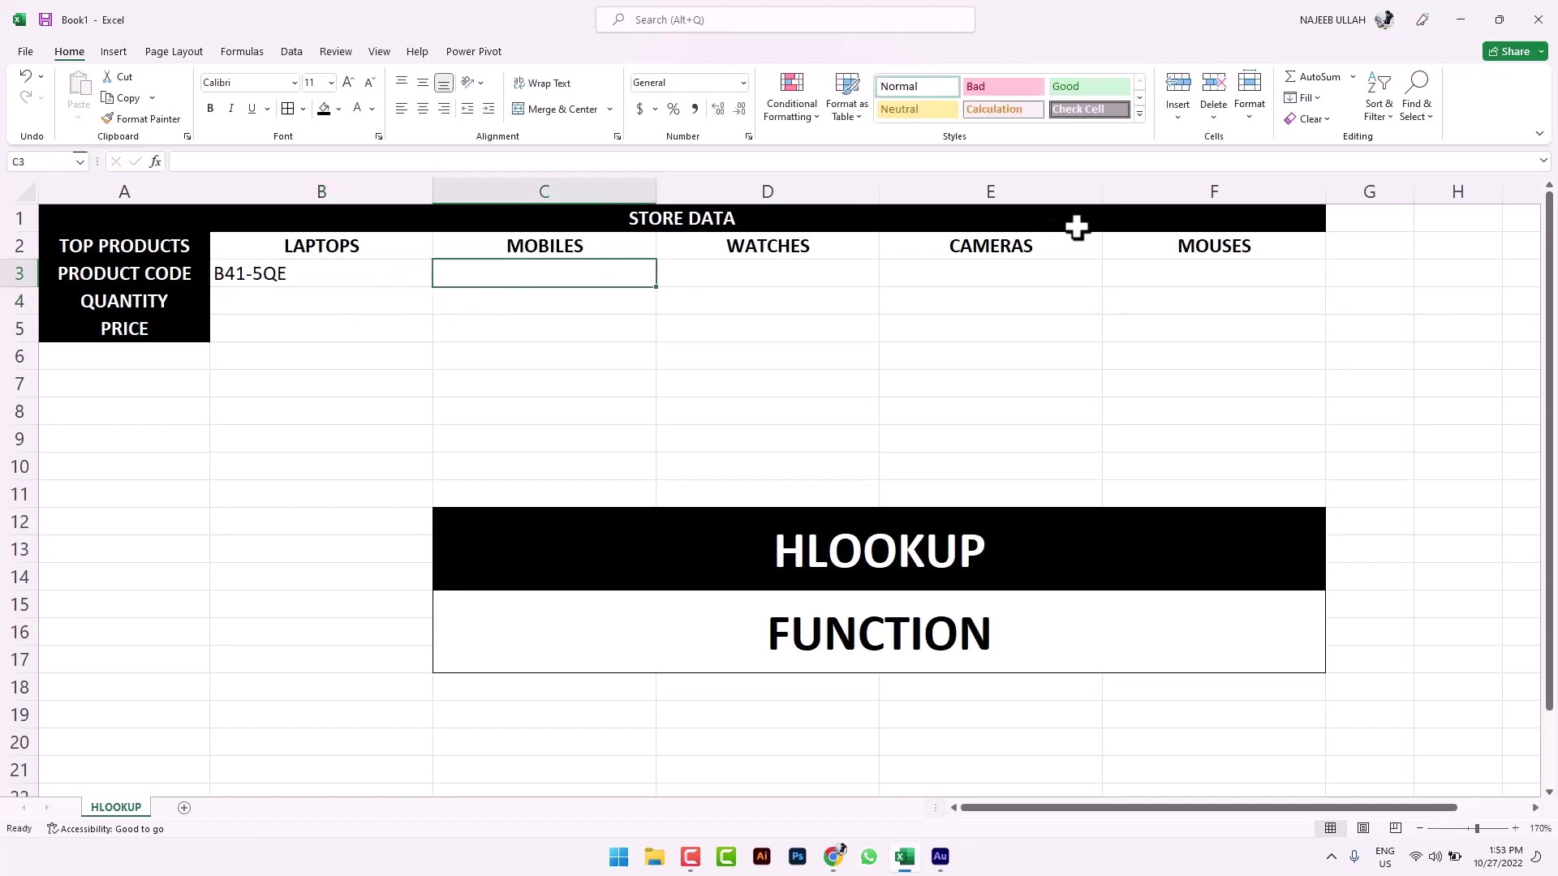
pyautogui.write('B52-DT3')
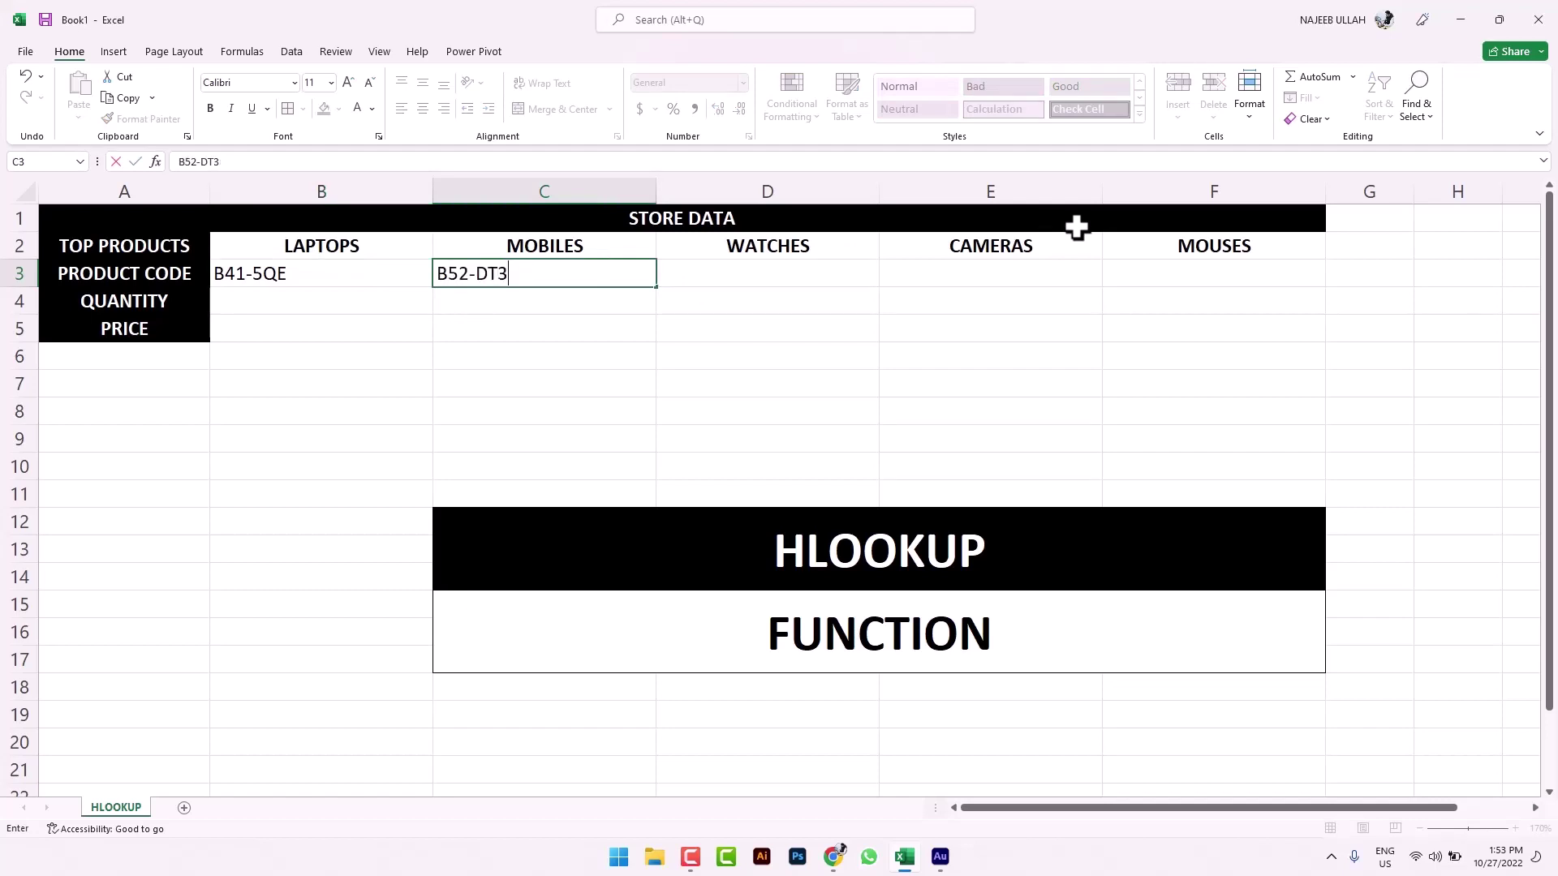
pyautogui.press('Tab')
# Step: Enter codes B34-53D, 34C-23M and G34-E56 for WATCHES, CAMERAS and MOUSES
pyautogui.write('B3')
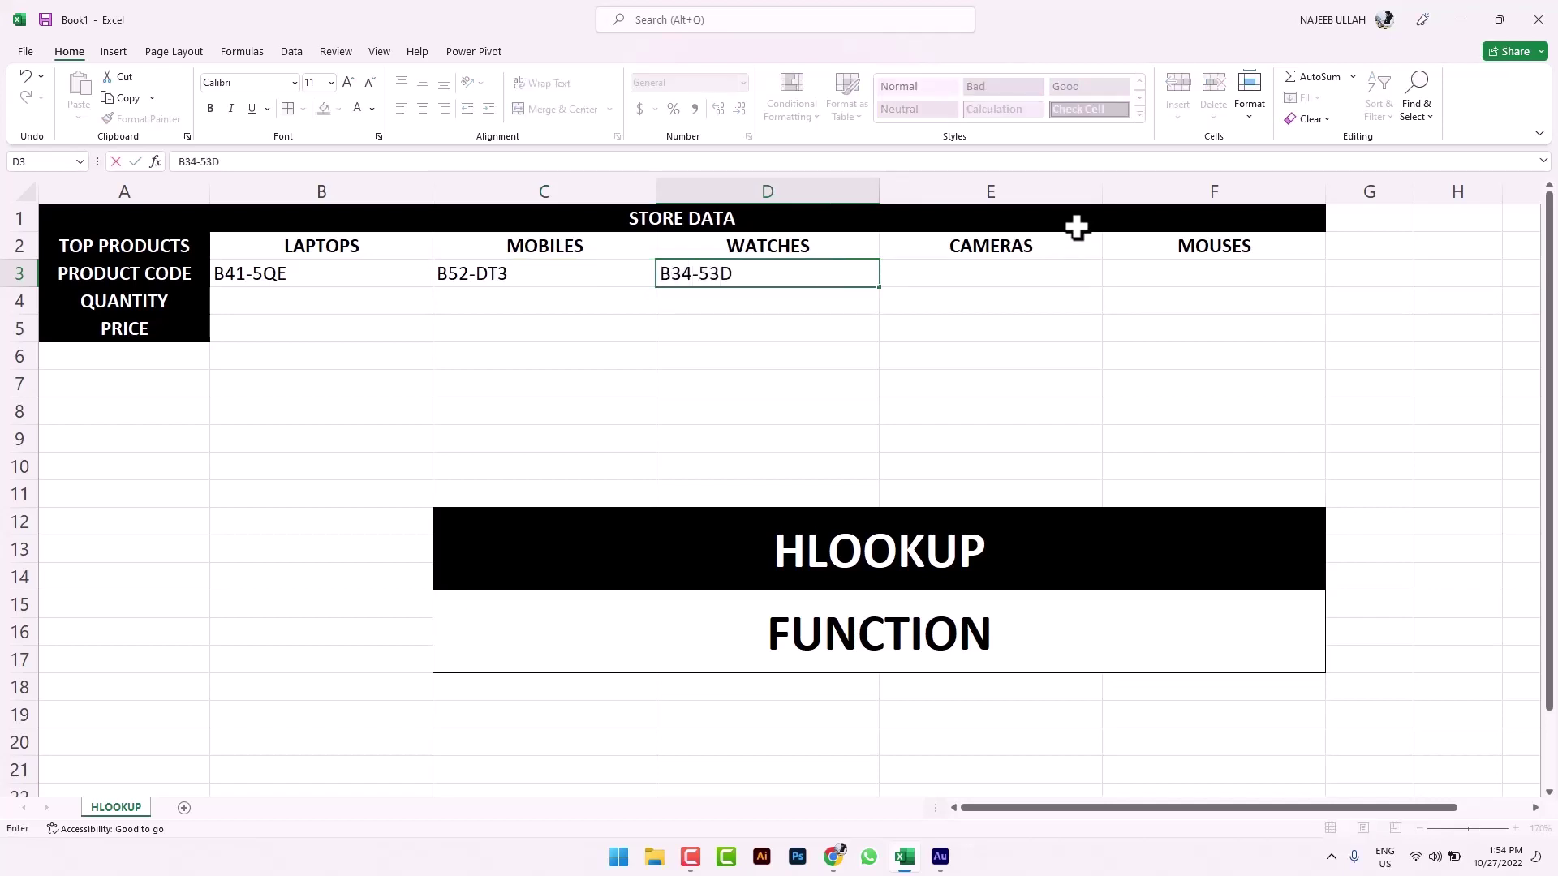
pyautogui.press('Tab')
pyautogui.write('34')
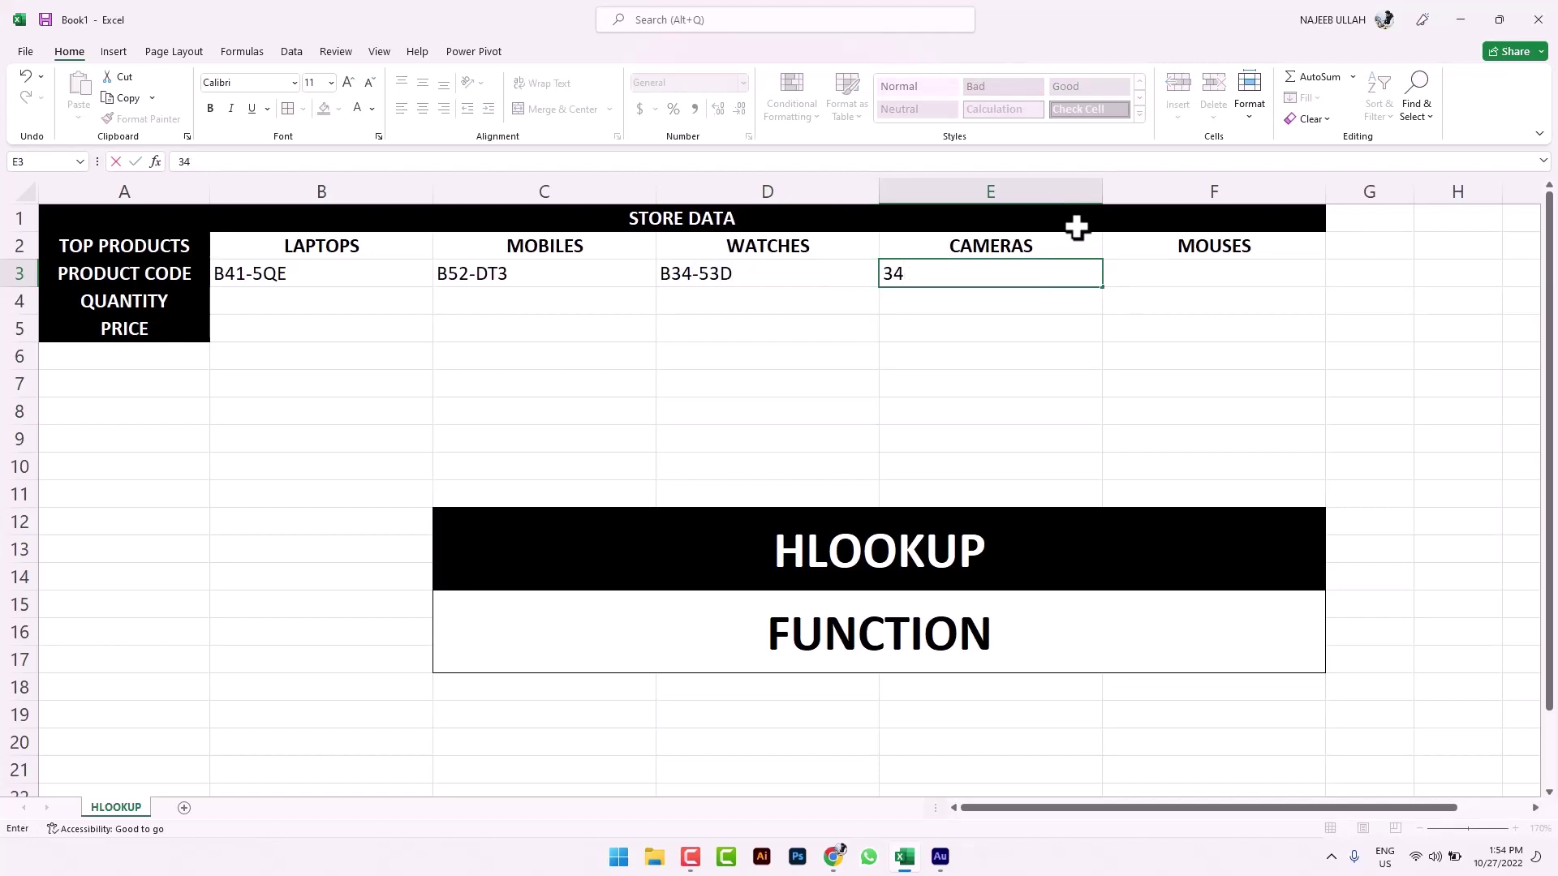
pyautogui.press('Tab')
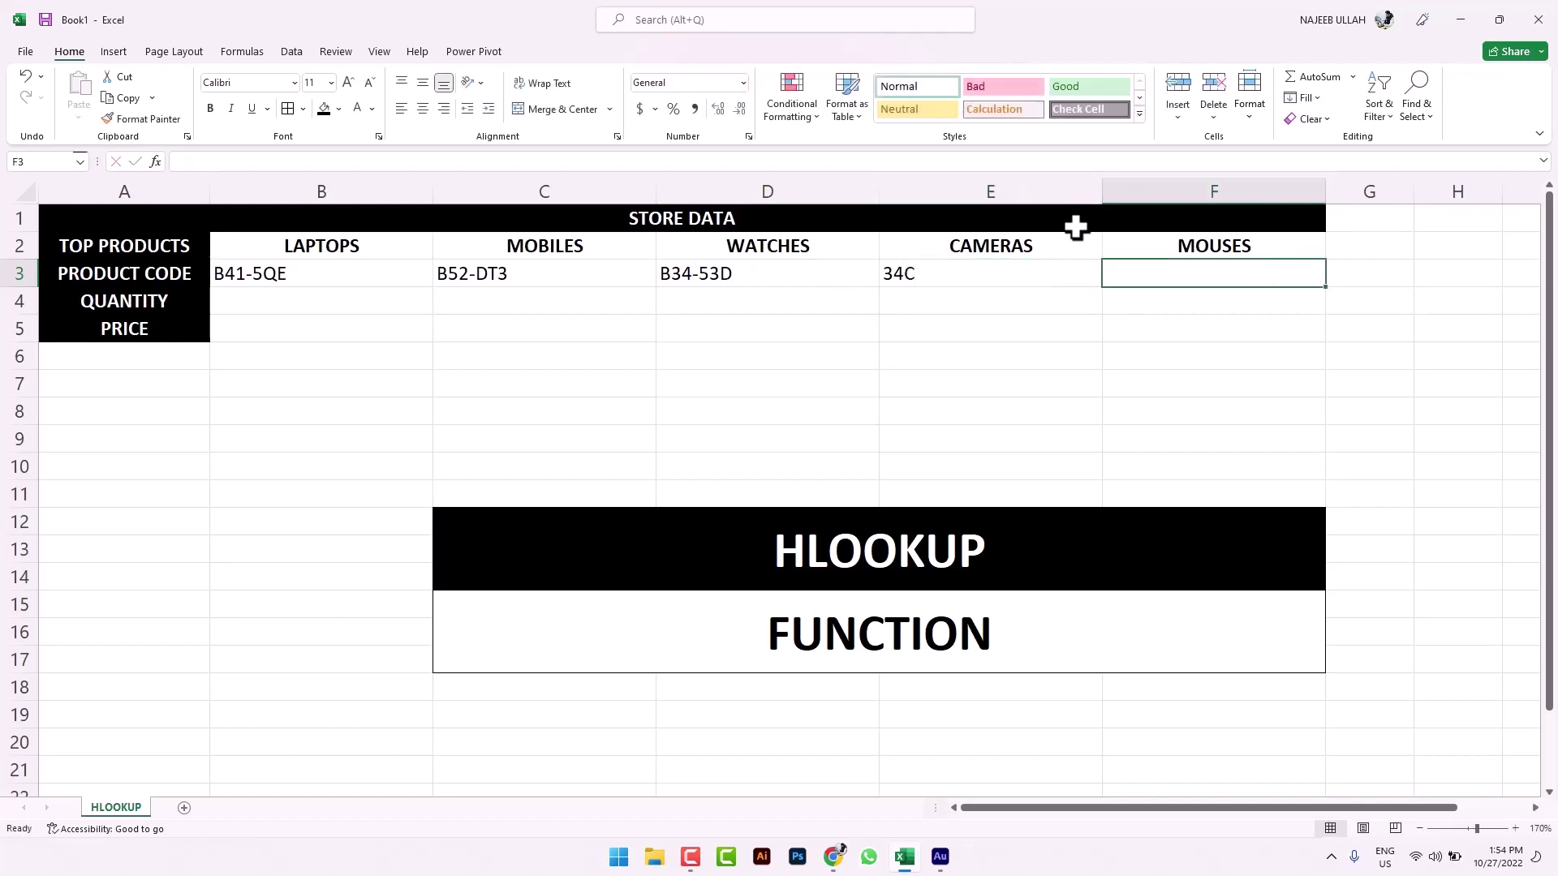
pyautogui.doubleClick(1072, 276)
pyautogui.write('-23')
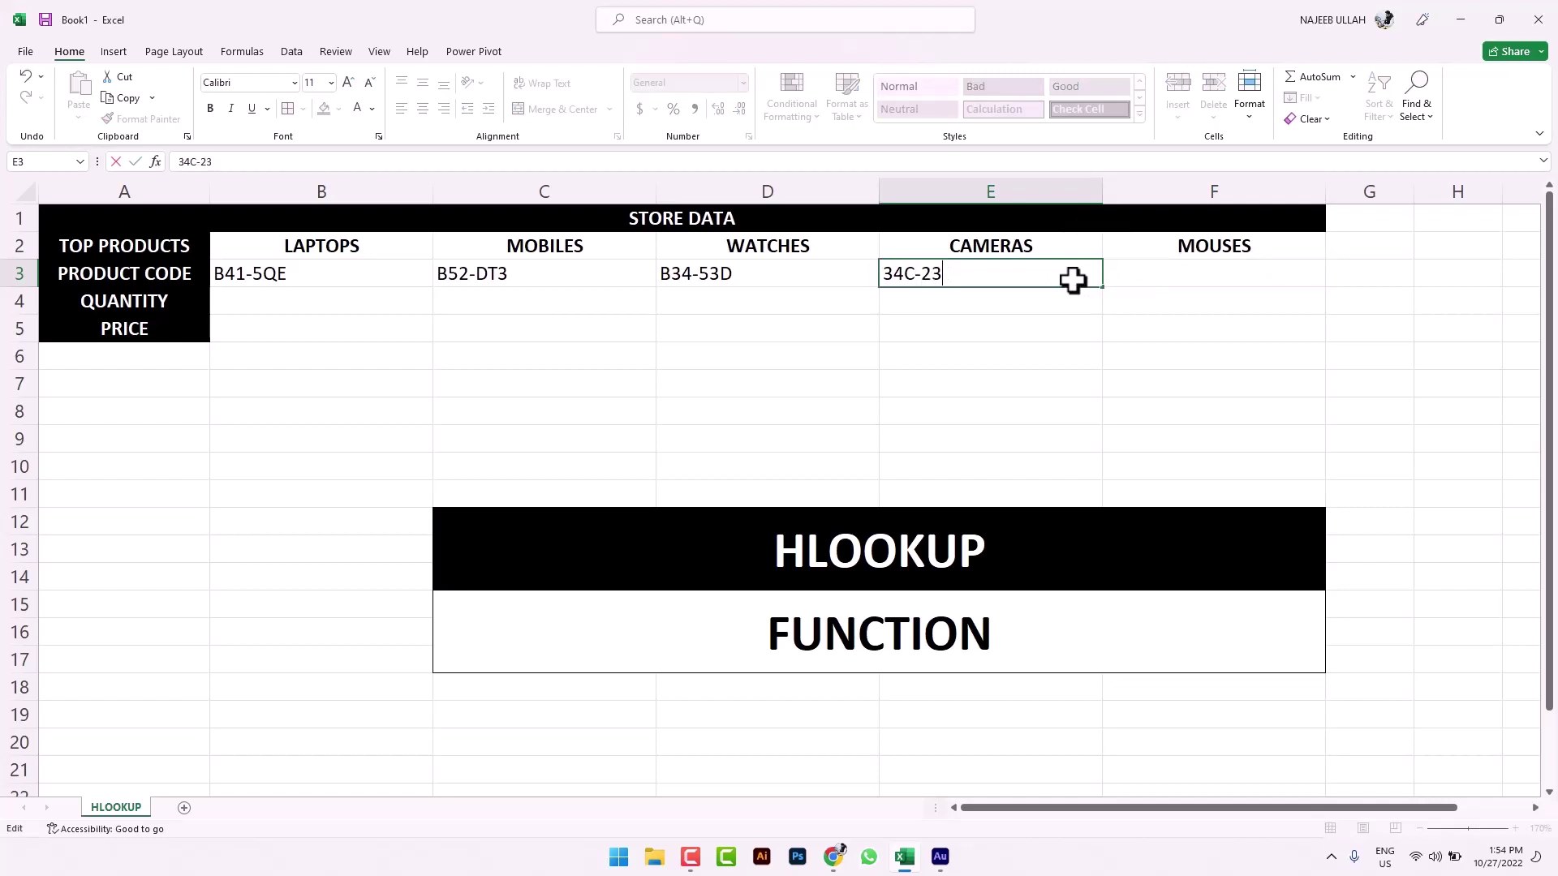
pyautogui.write('M')
pyautogui.press('Tab')
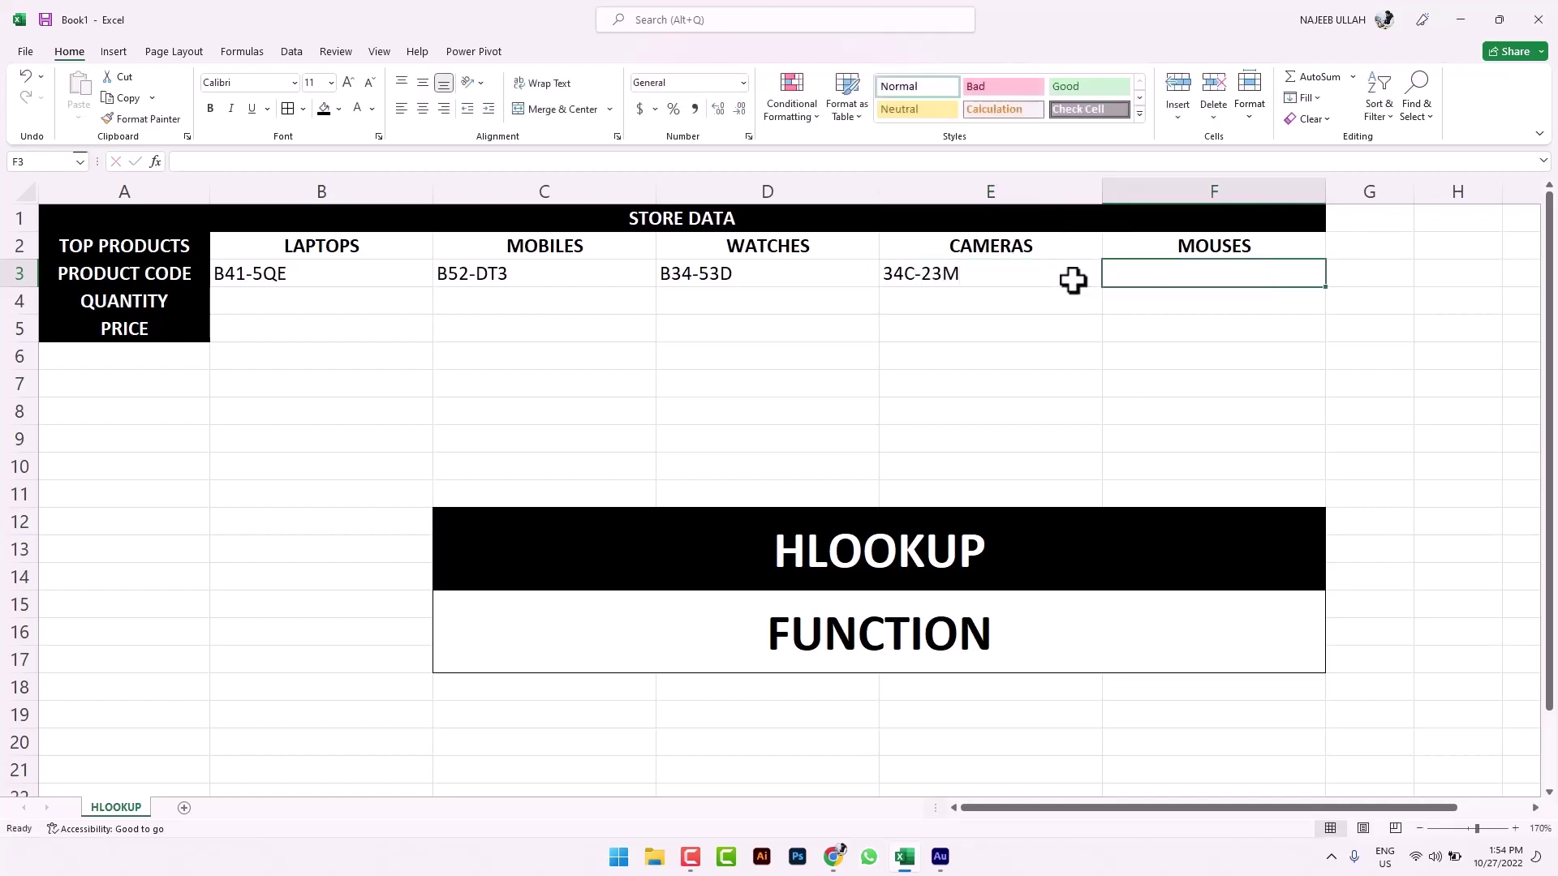
pyautogui.write('G34-E56')
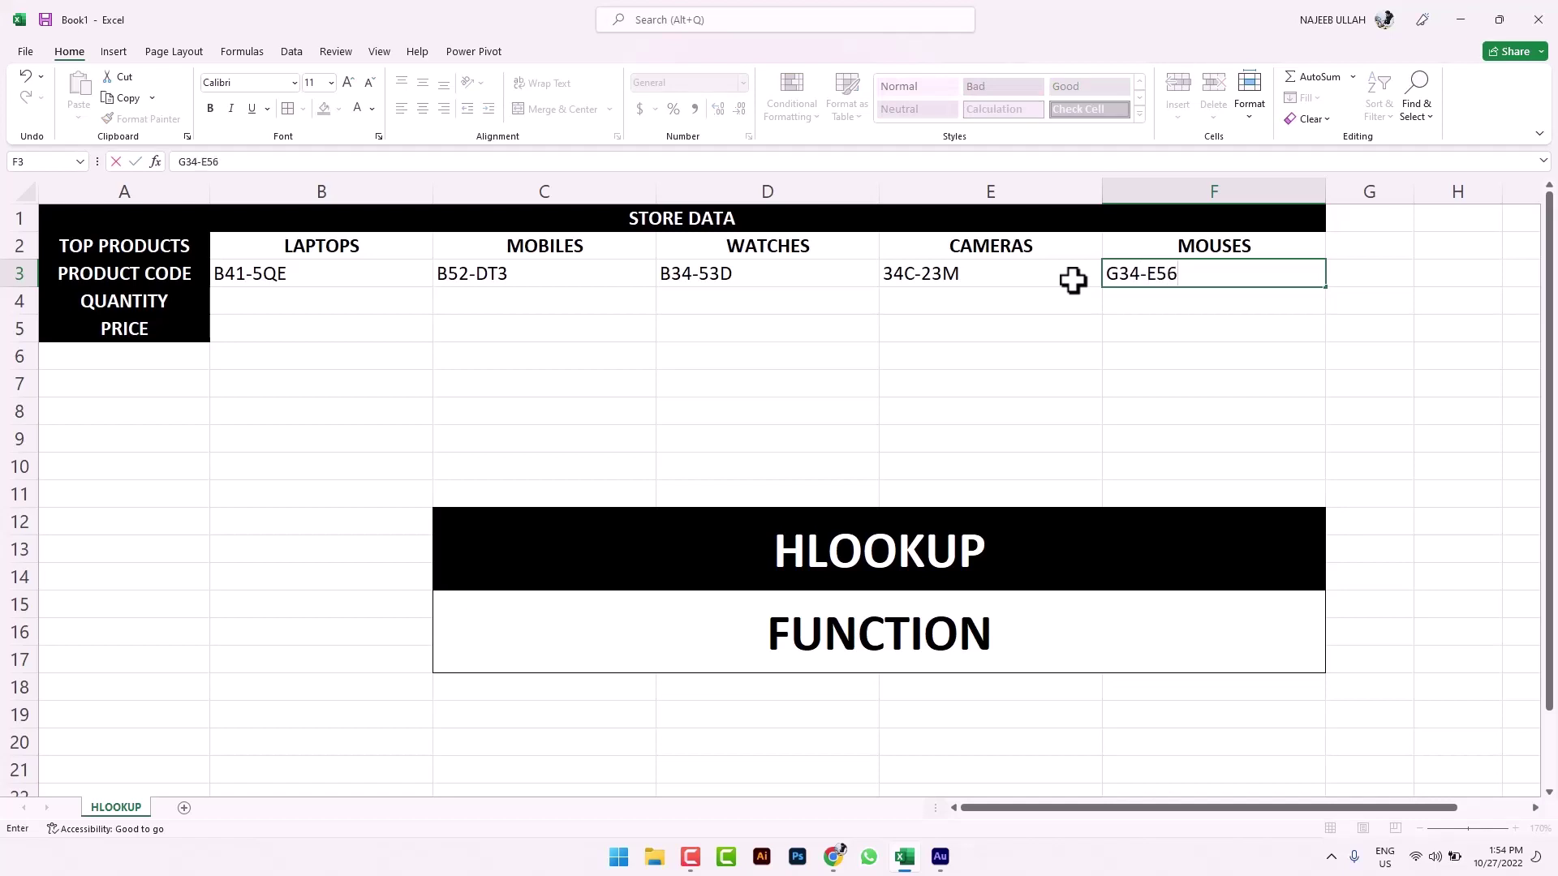
pyautogui.press('Tab')
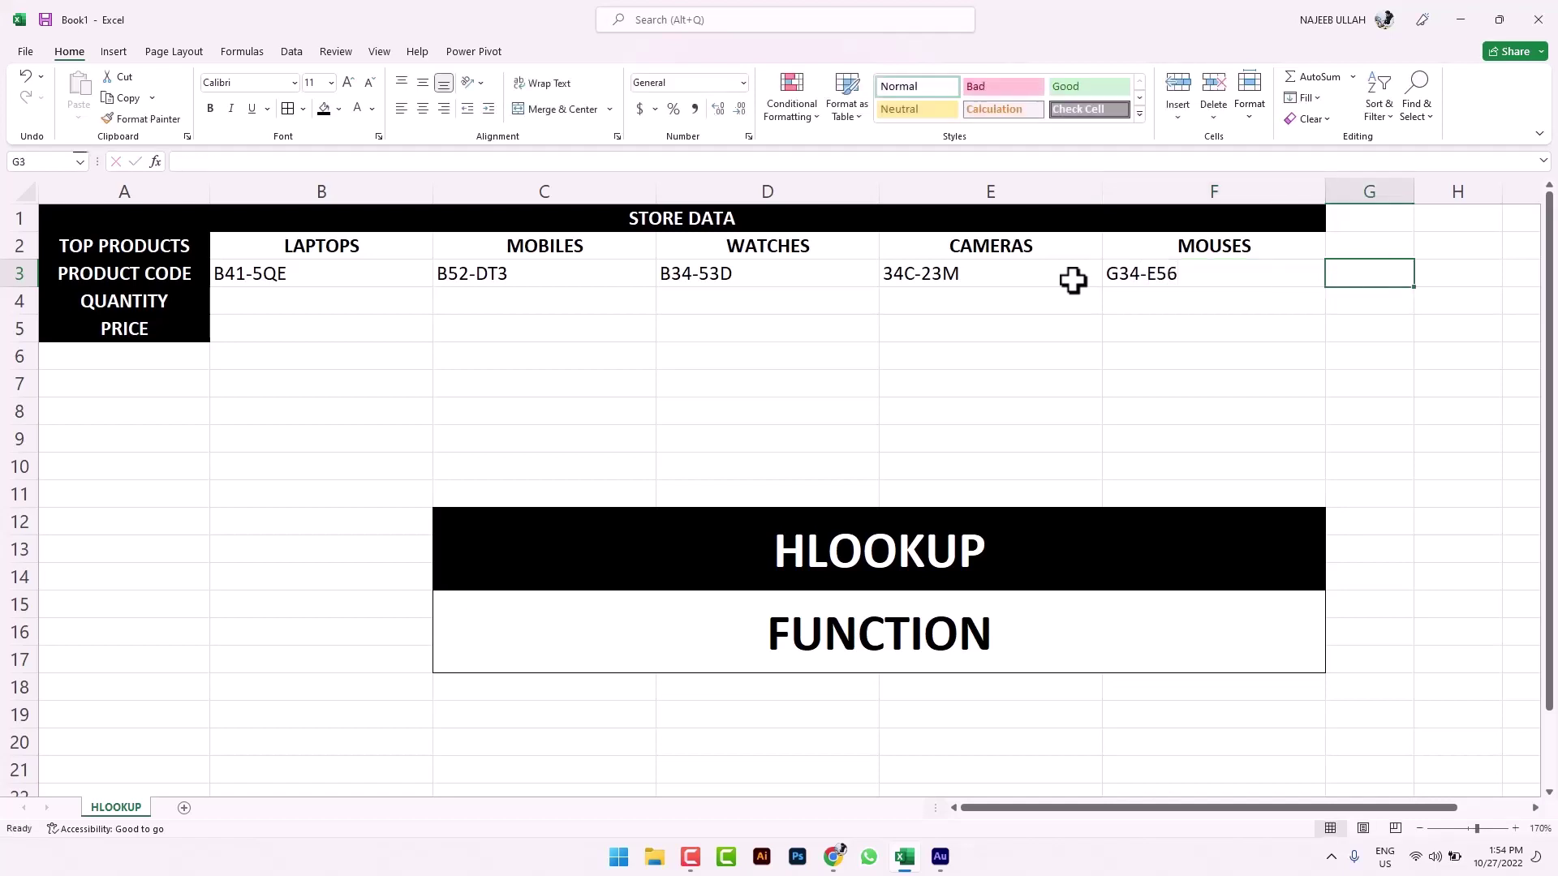
pyautogui.moveTo(393, 271)
pyautogui.mouseDown()
pyautogui.moveTo(782, 309)
pyautogui.moveTo(1109, 294)
pyautogui.moveTo(1179, 327)
pyautogui.mouseUp()
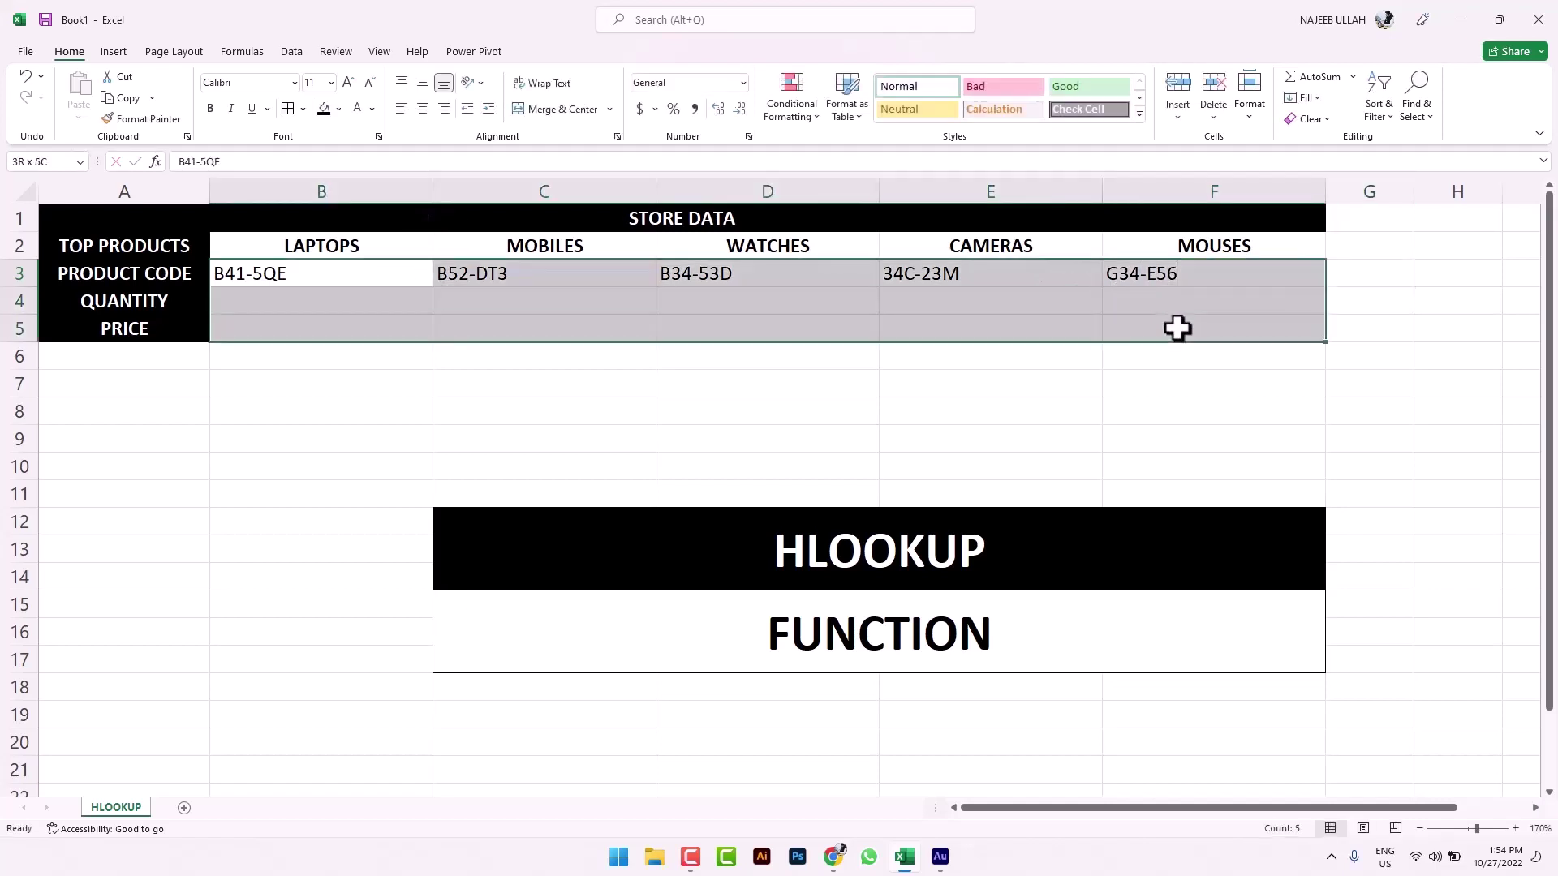
# Step: Centre and bold the product codes and give B3:F5 all borders
pyautogui.click(423, 110)
pyautogui.click(211, 110)
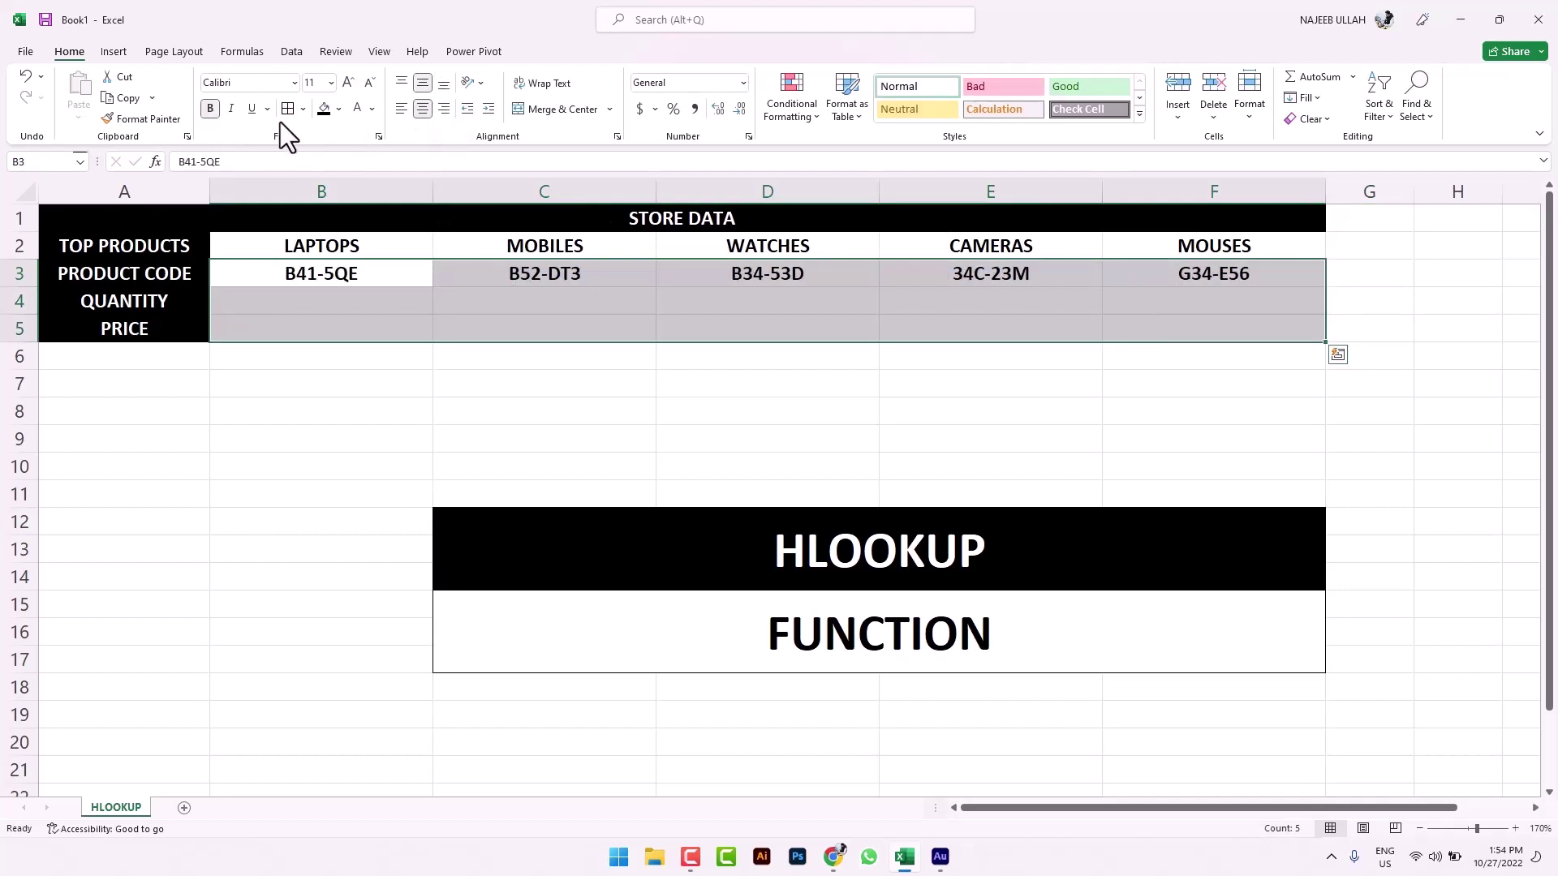
pyautogui.click(303, 108)
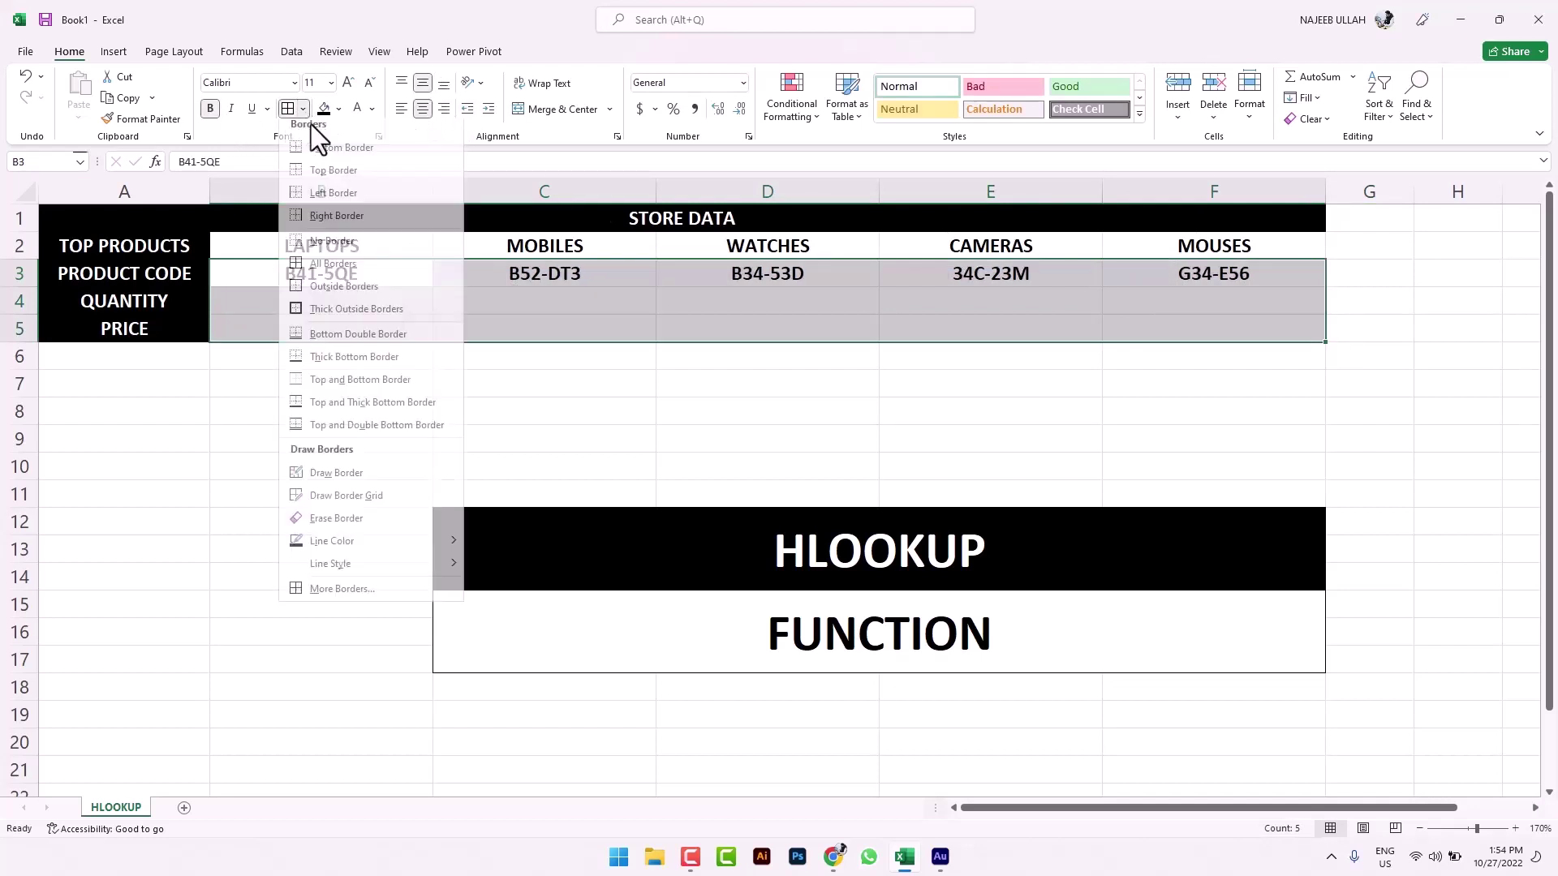
pyautogui.click(374, 286)
pyautogui.click(544, 328)
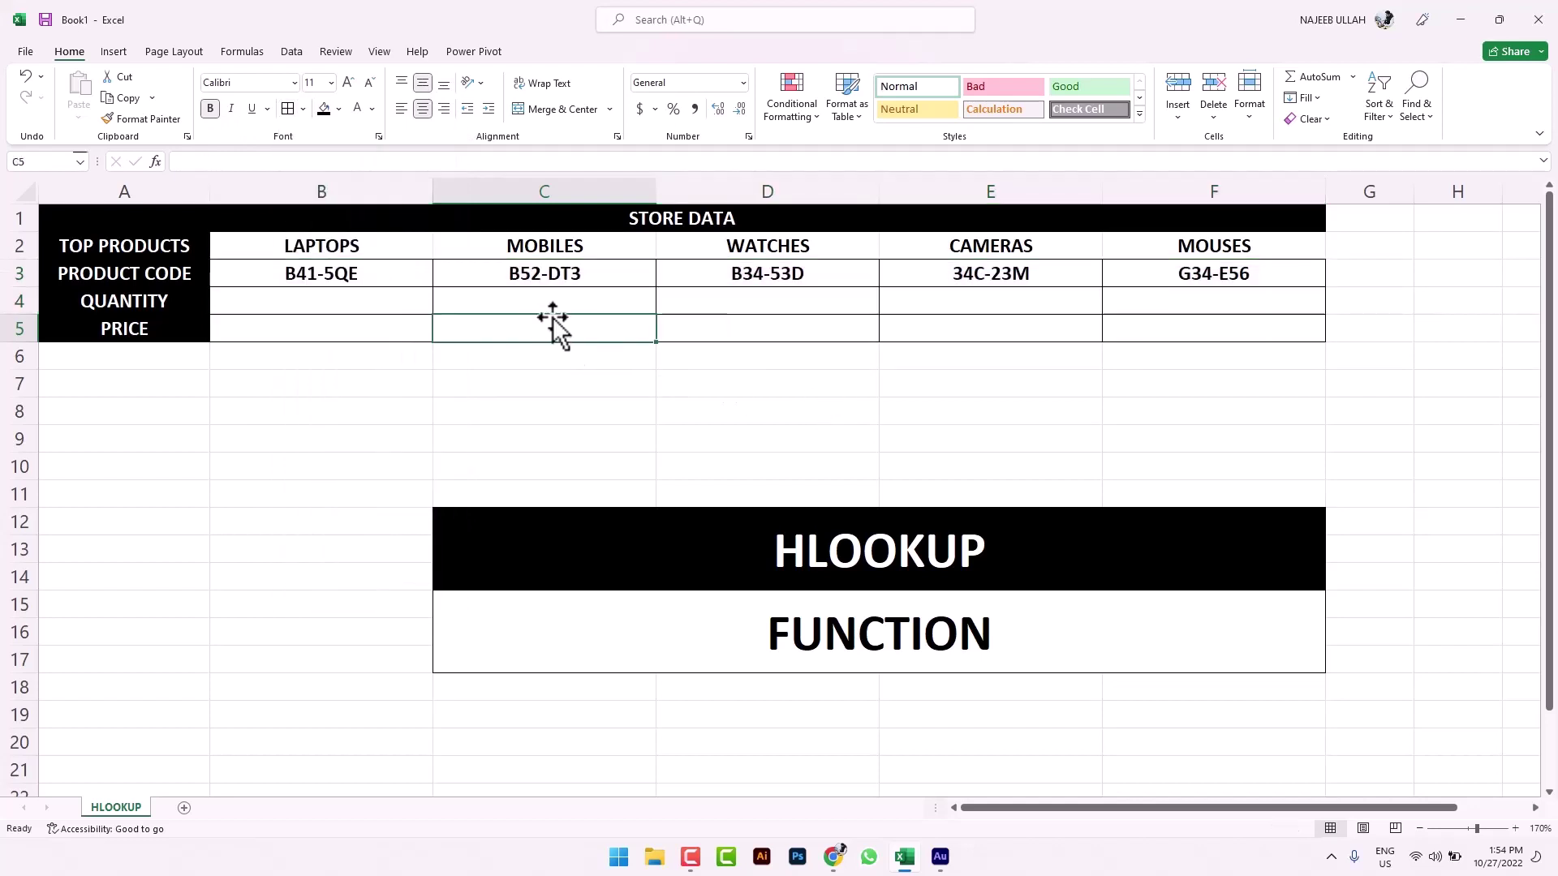
# Step: Apply all borders to the product name headers in B2:F2
pyautogui.moveTo(422, 244); pyautogui.dragTo(1197, 241)
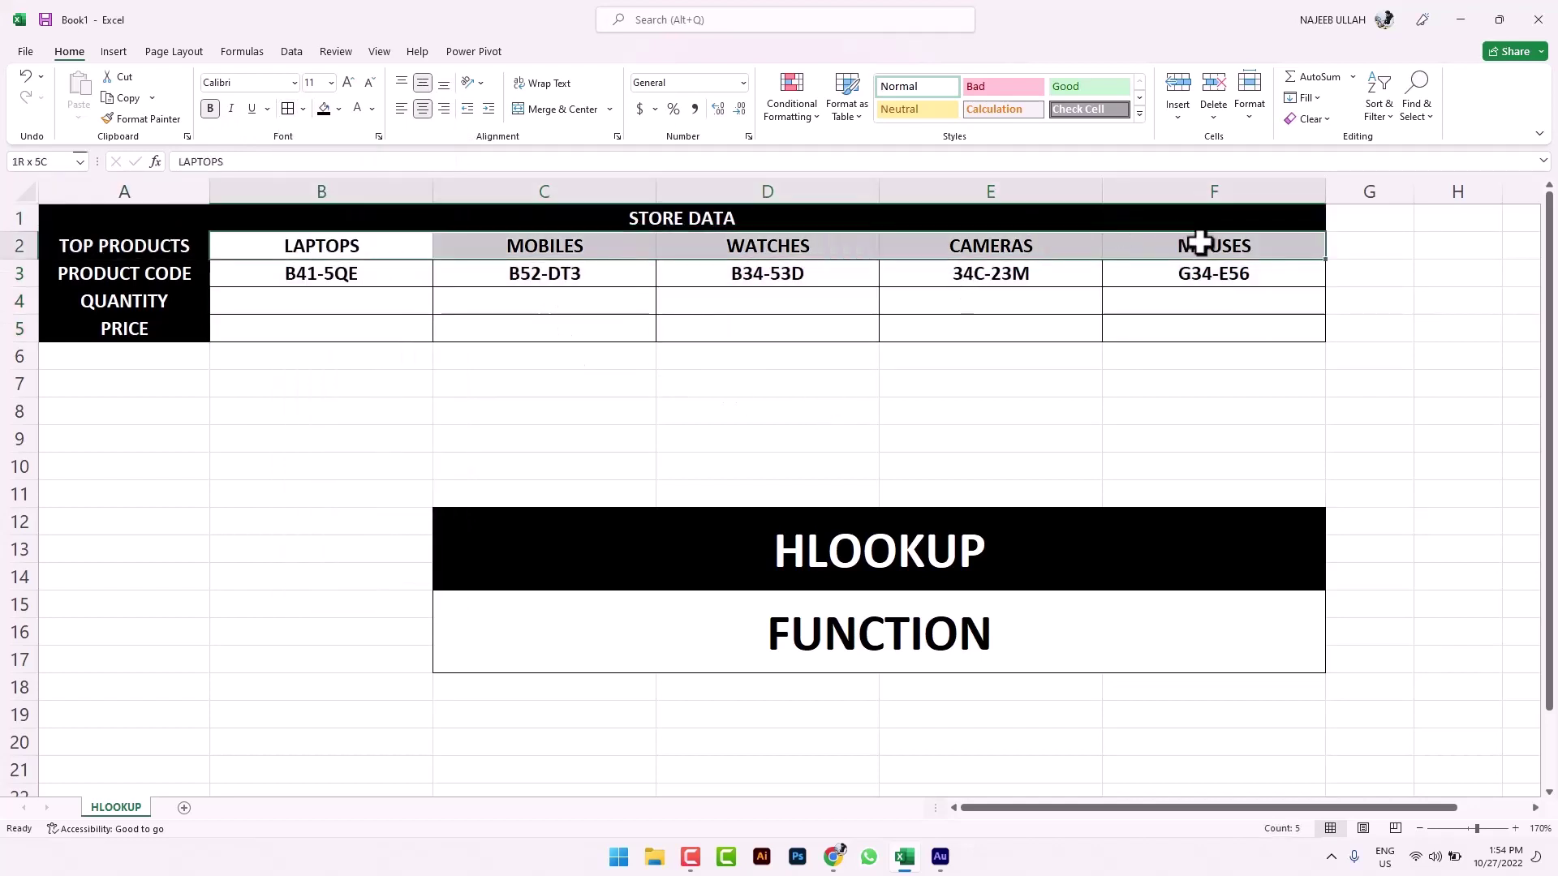
pyautogui.click(302, 109)
pyautogui.click(333, 270)
pyautogui.click(504, 320)
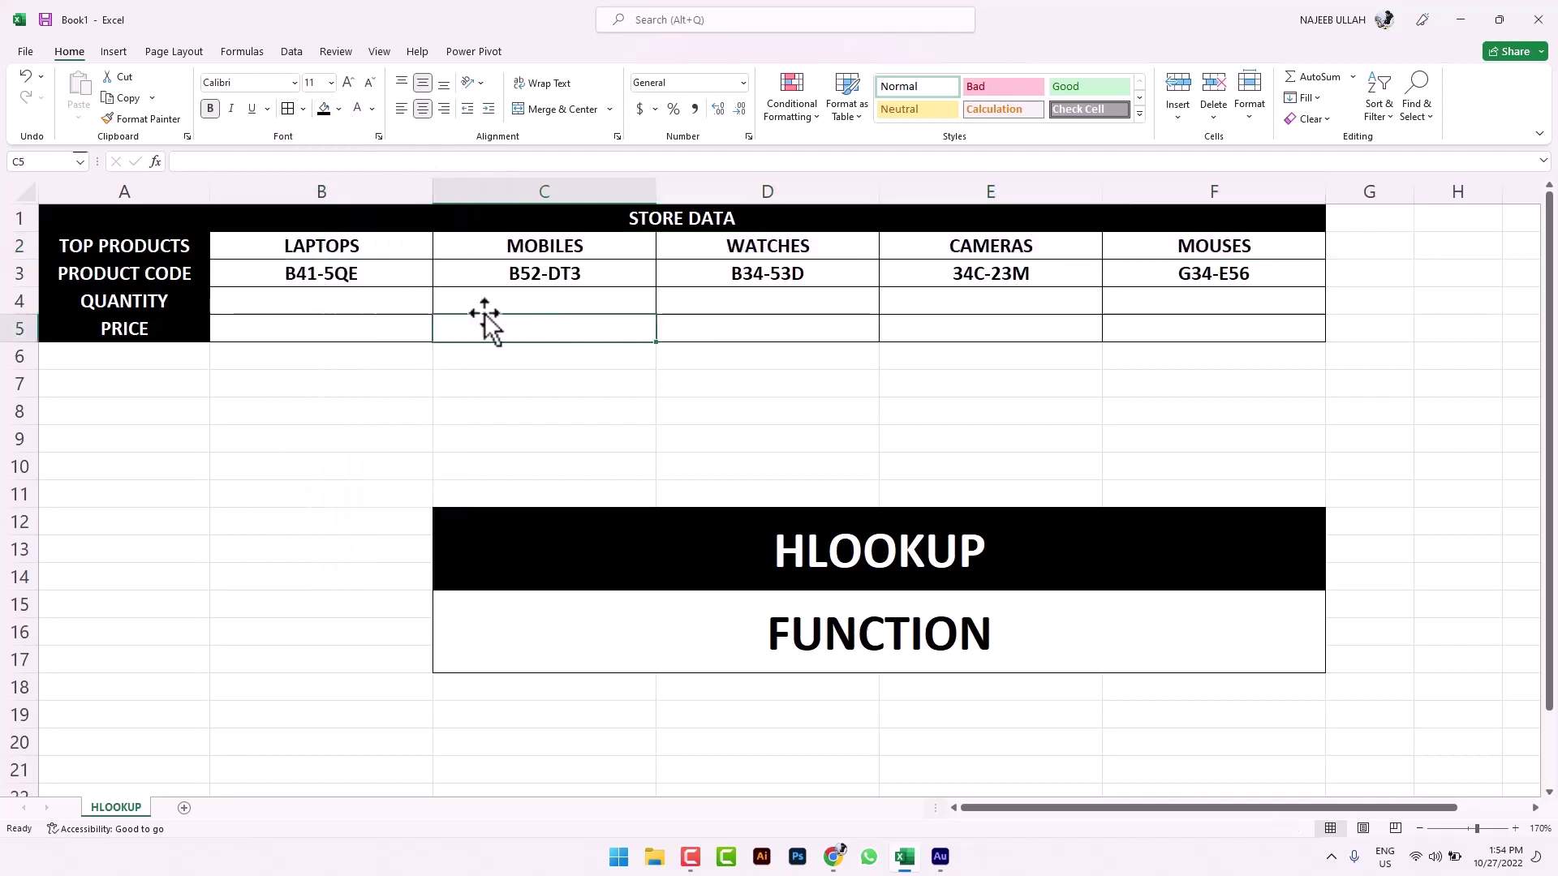
pyautogui.click(407, 293)
# Step: Enter quantities 55, 44, 33, 66 and 22 into B4:F4
pyautogui.write('55')
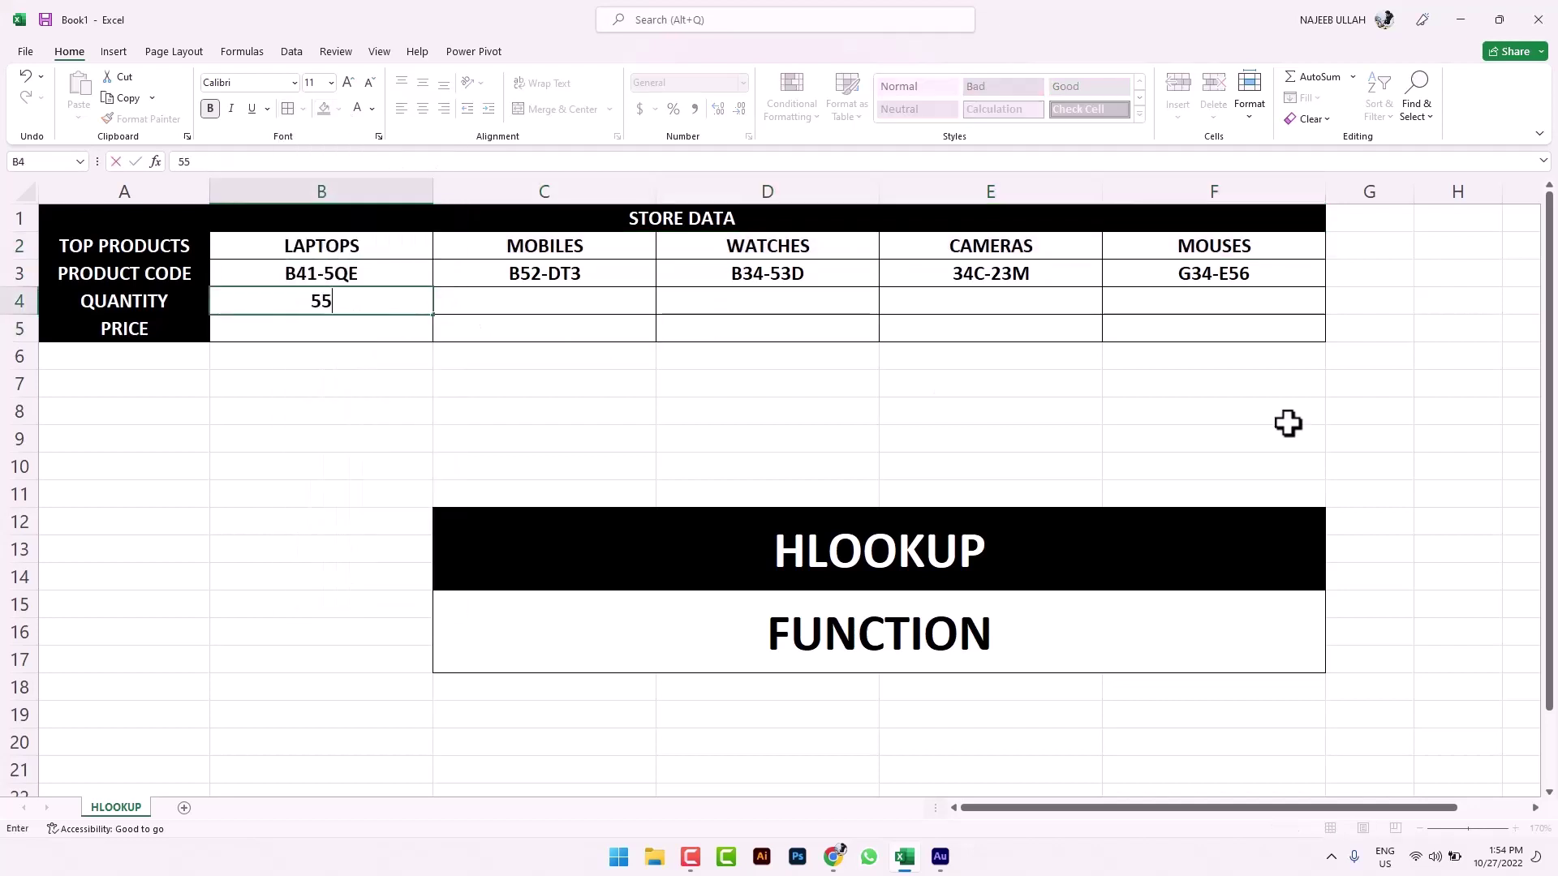
pyautogui.press('Tab')
pyautogui.write('44')
pyautogui.press('Tab')
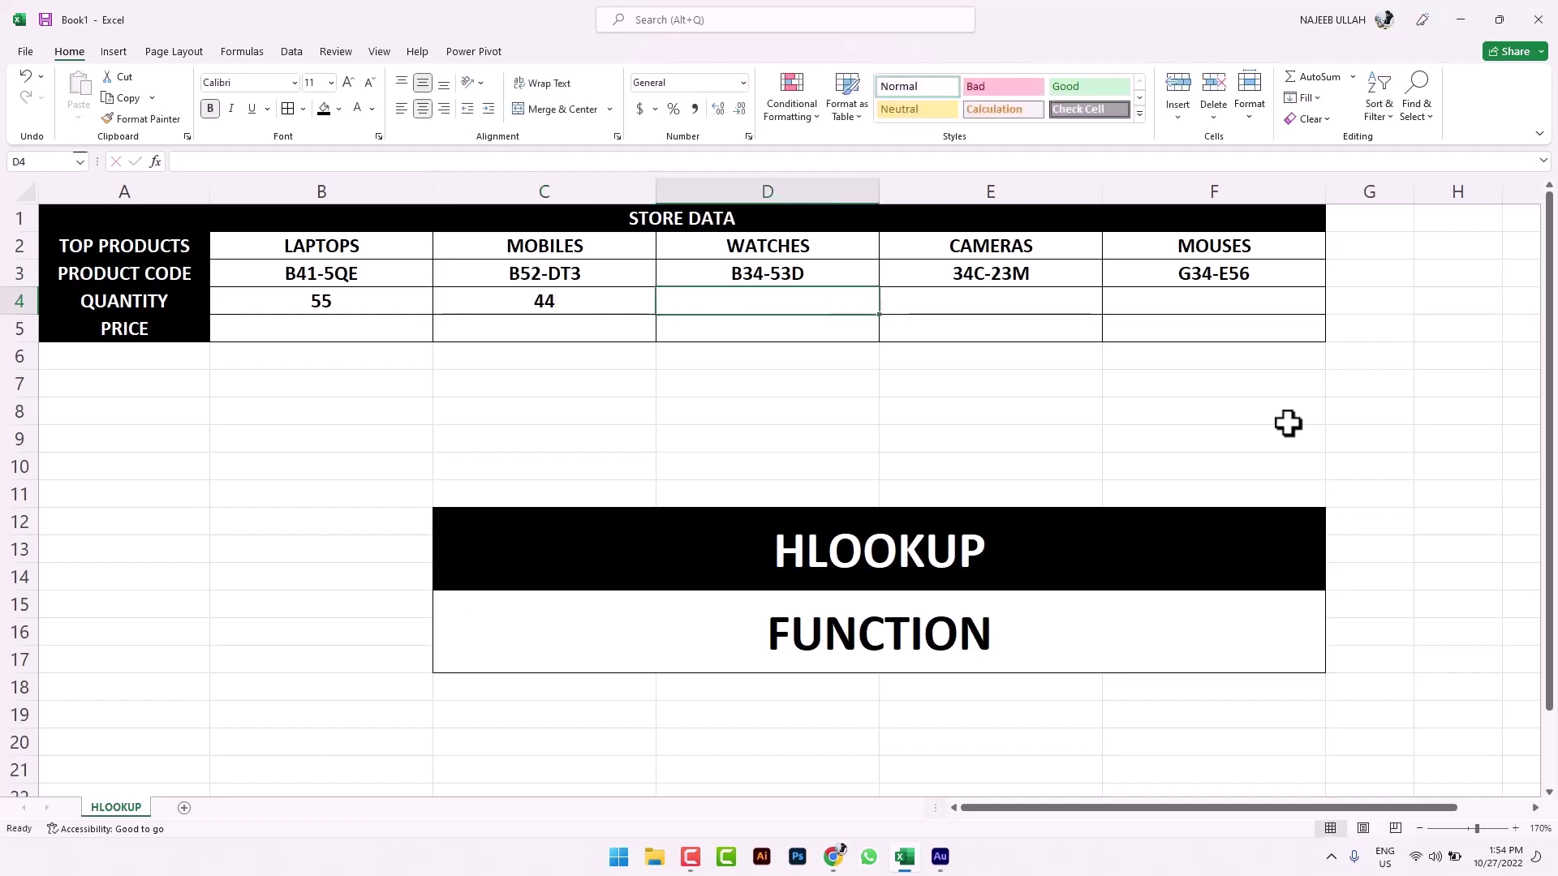
pyautogui.write('33')
pyautogui.press('Tab')
pyautogui.write('66')
pyautogui.press('Tab')
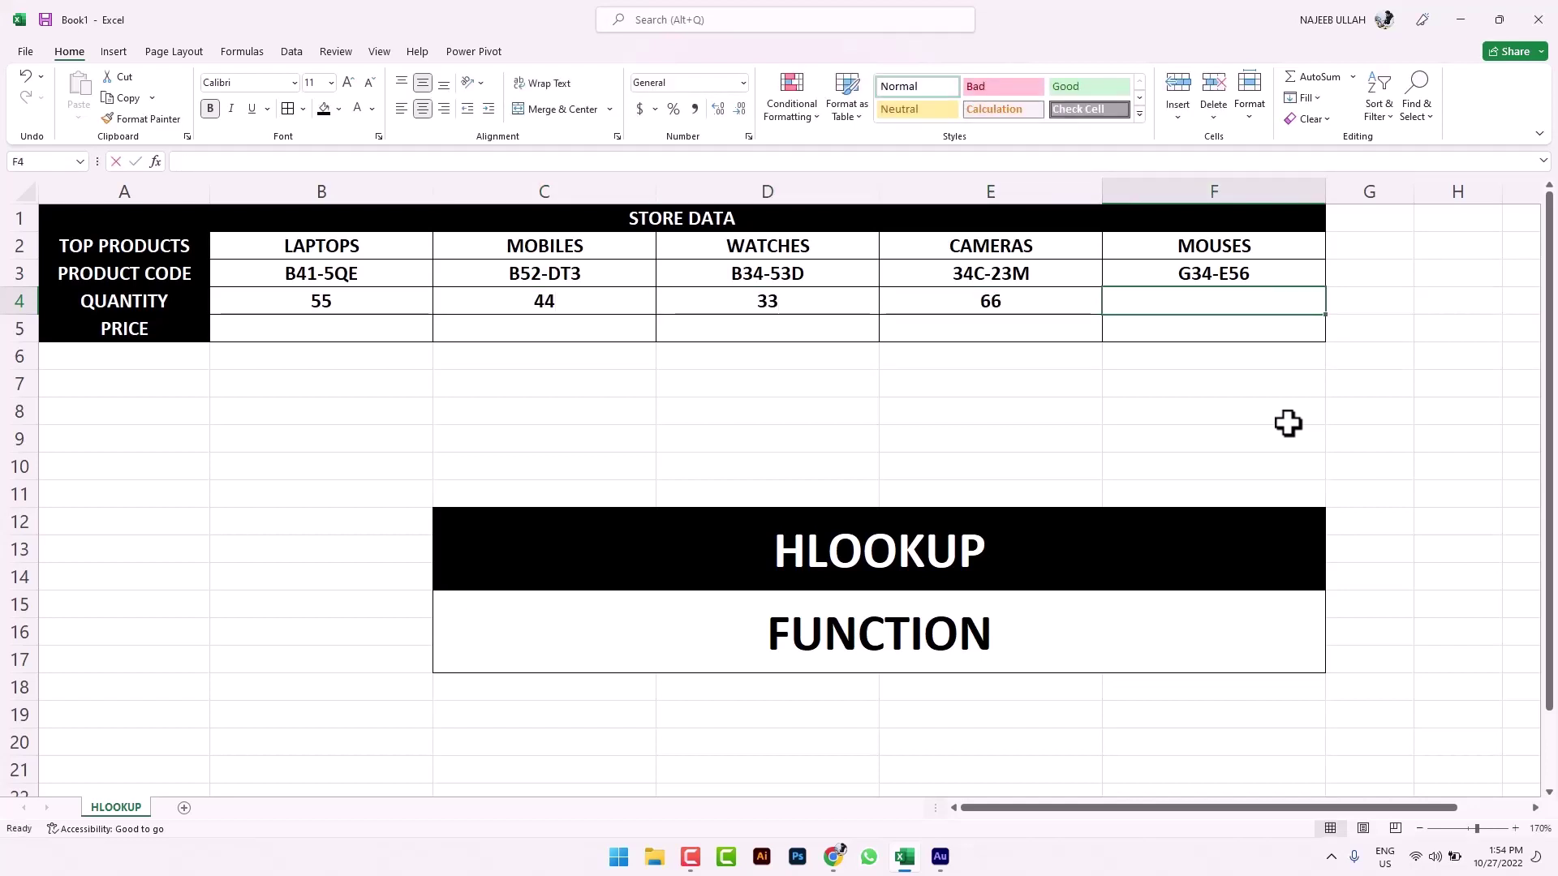
pyautogui.write('22')
pyautogui.press('Return')
pyautogui.click(684, 357)
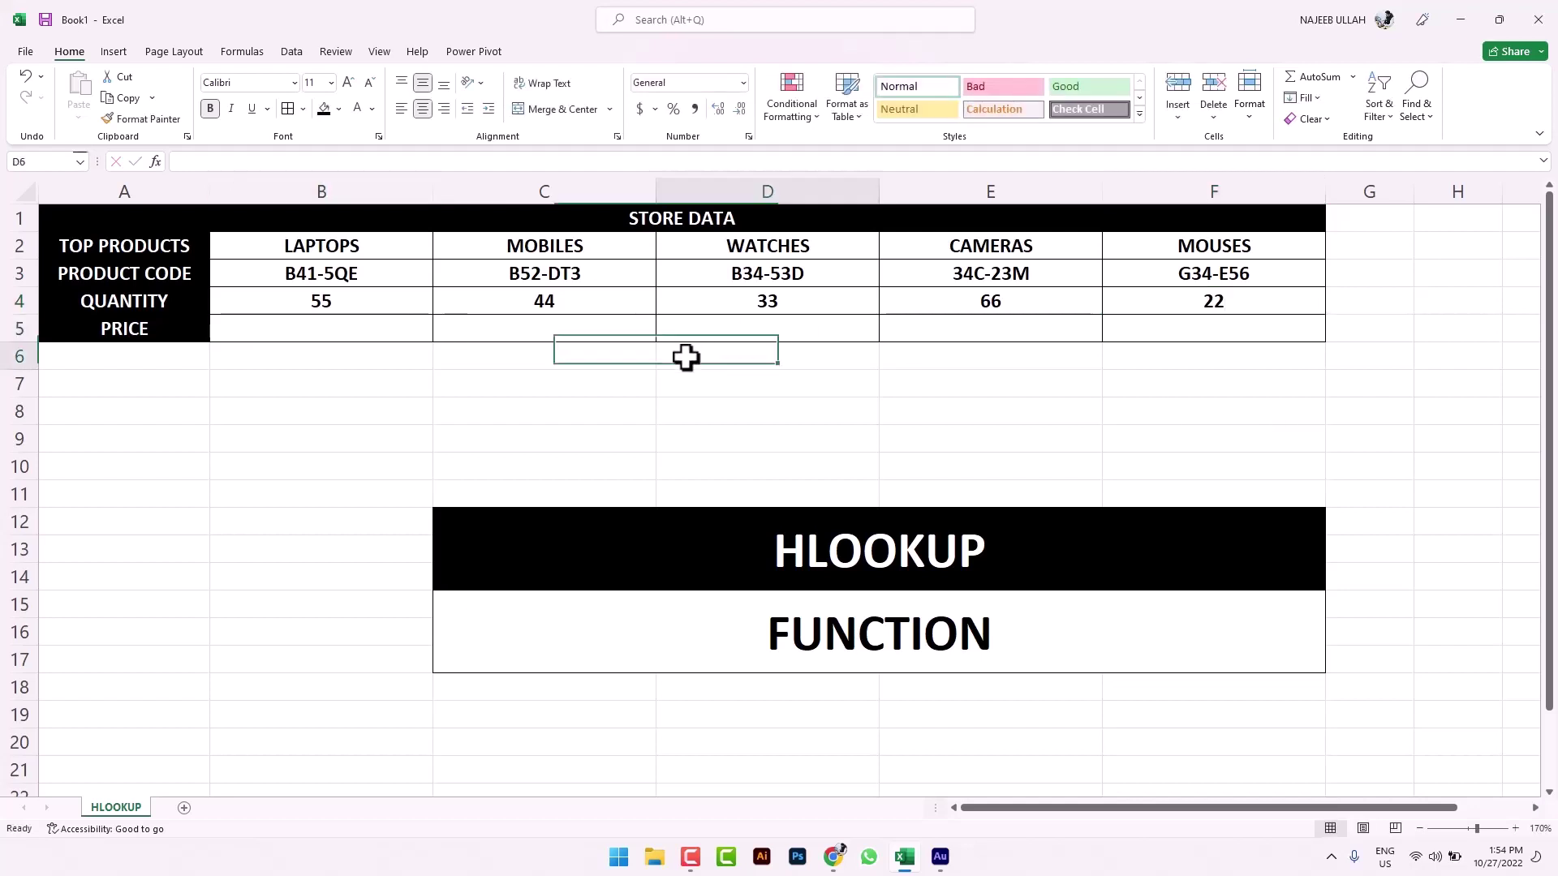
pyautogui.click(373, 342)
pyautogui.click(528, 402)
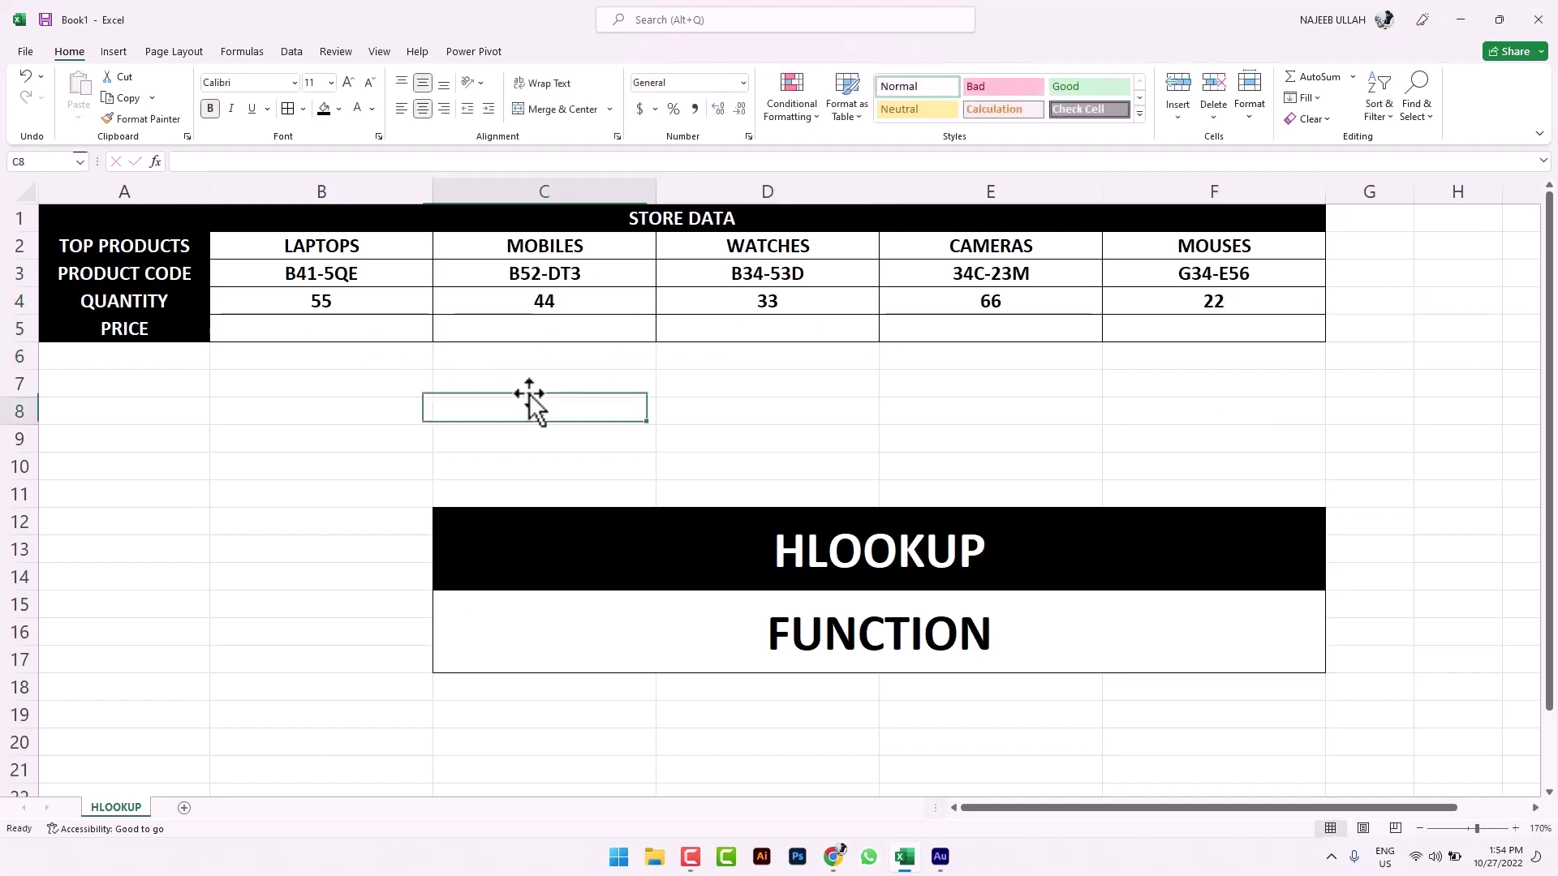
# Step: Format the price cells B5:F5 as Currency
pyautogui.moveTo(417, 337); pyautogui.dragTo(1182, 330)
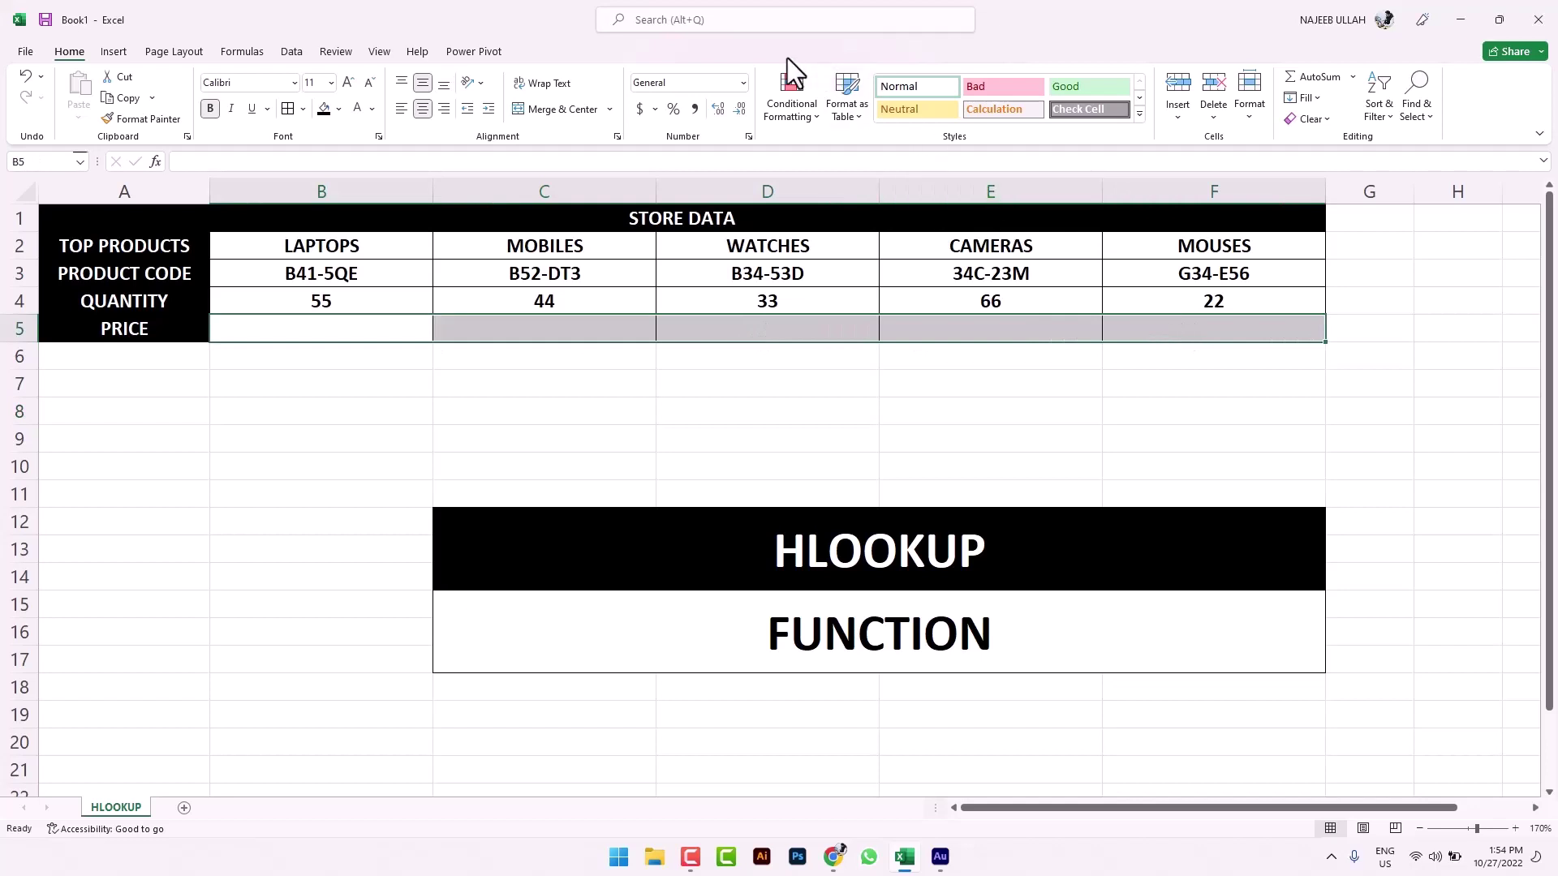
pyautogui.click(744, 82)
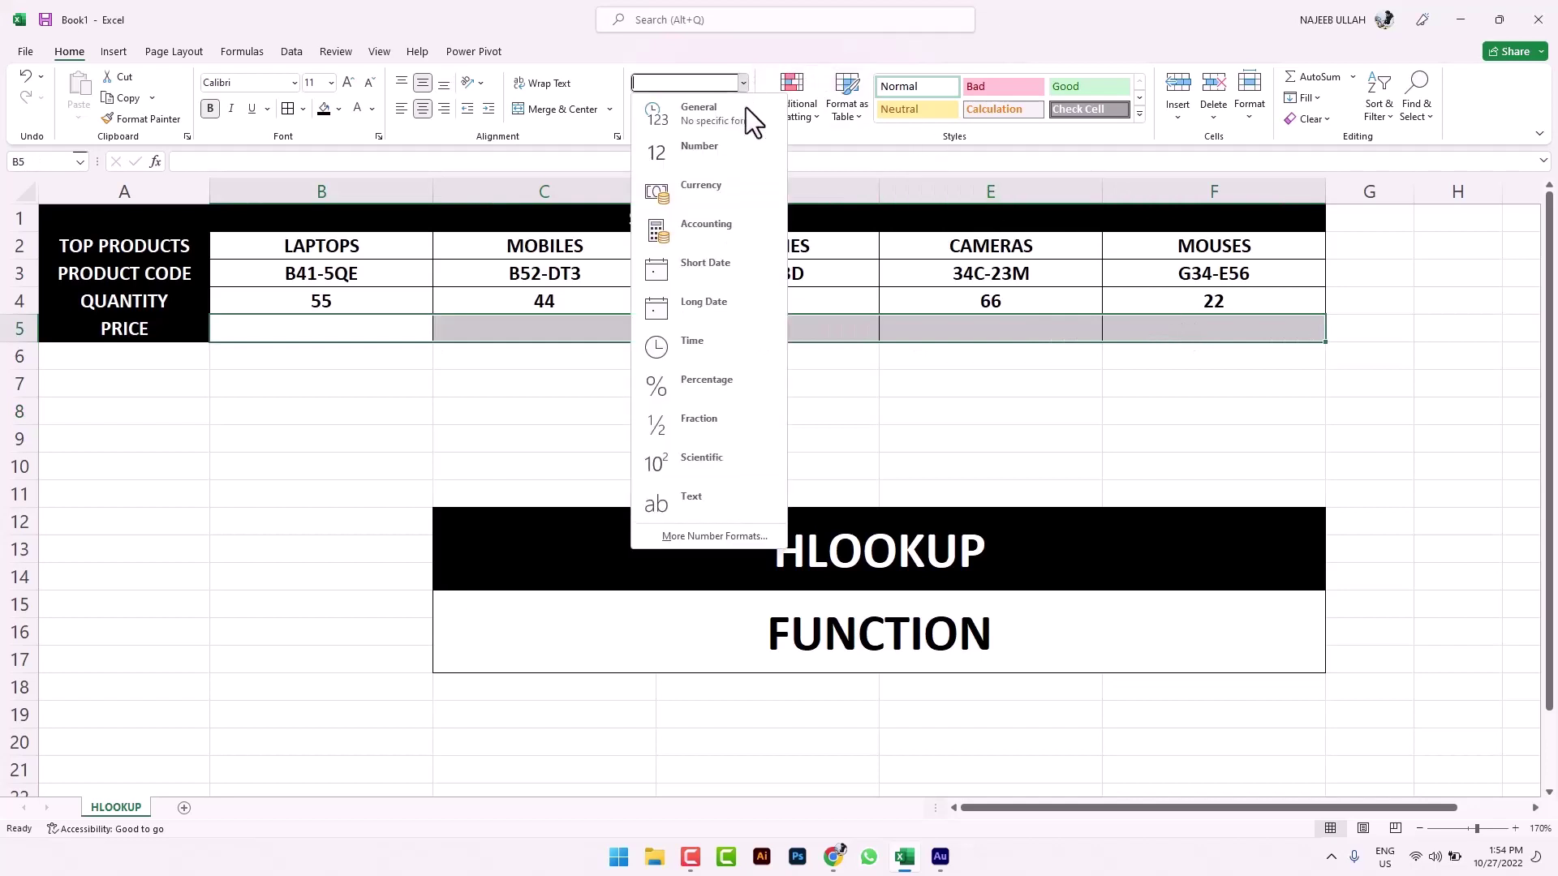
pyautogui.click(723, 190)
pyautogui.click(602, 404)
# Step: Enter the LAPTOPS price, correcting it from $45.00 to $90.00
pyautogui.click(388, 336)
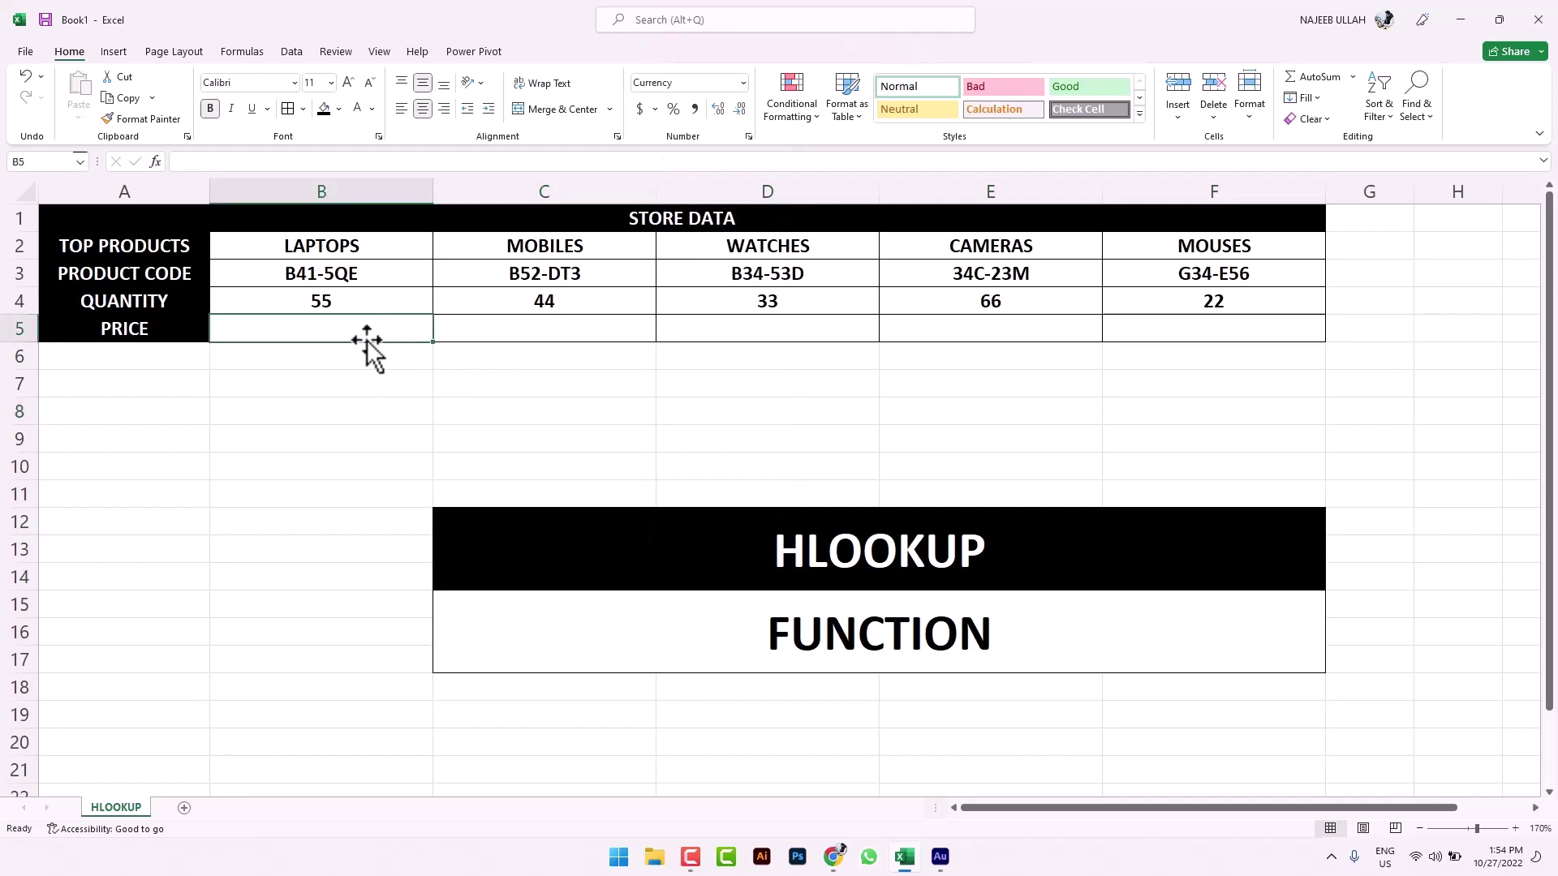
pyautogui.write('45')
pyautogui.press('Return')
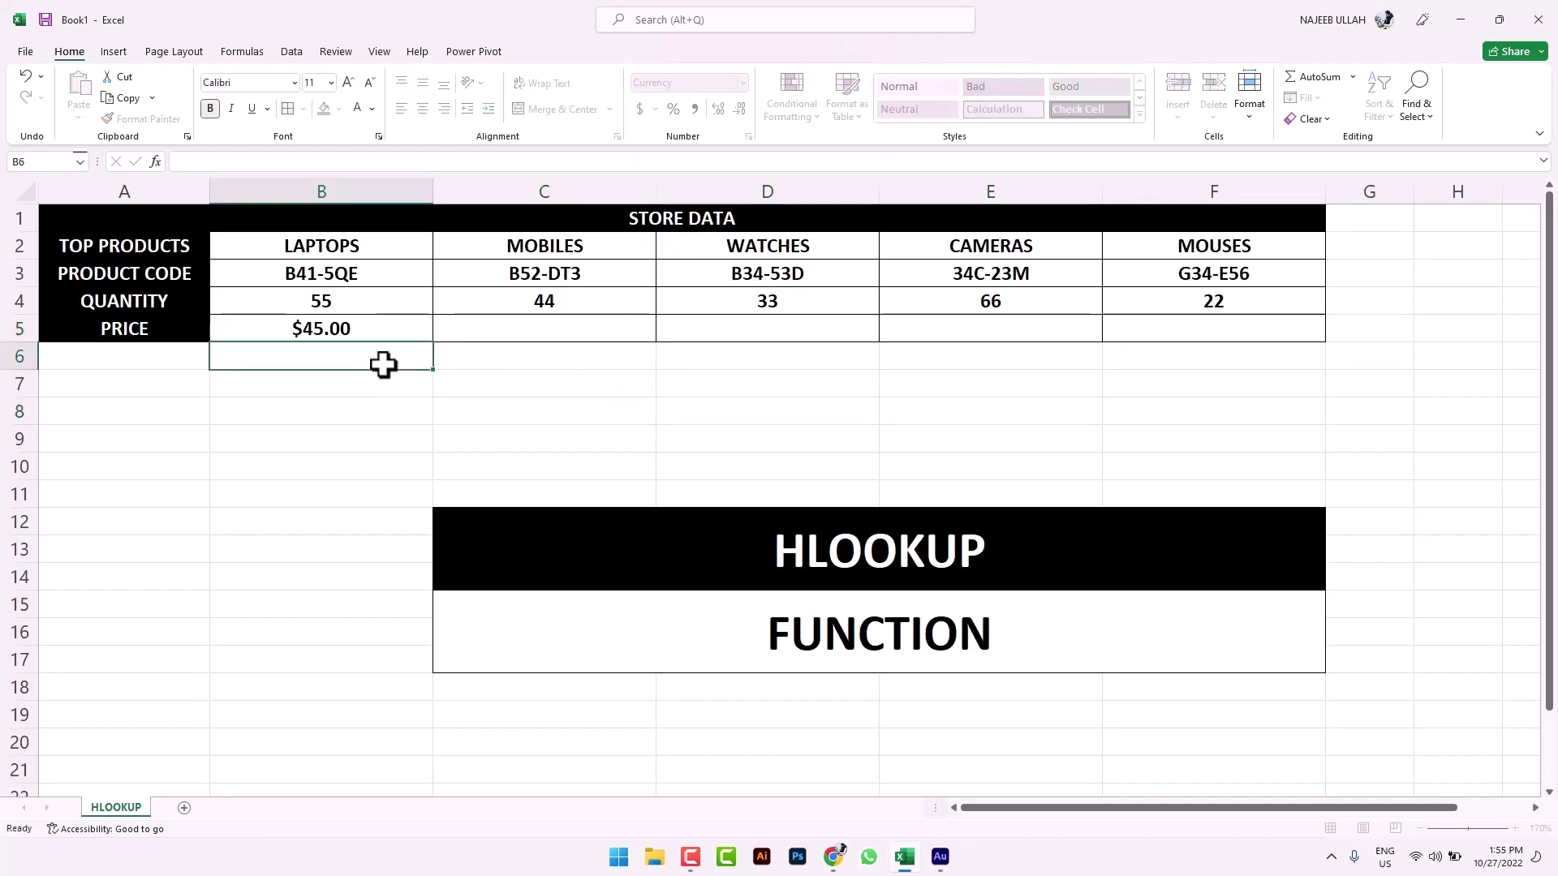
pyautogui.click(355, 333)
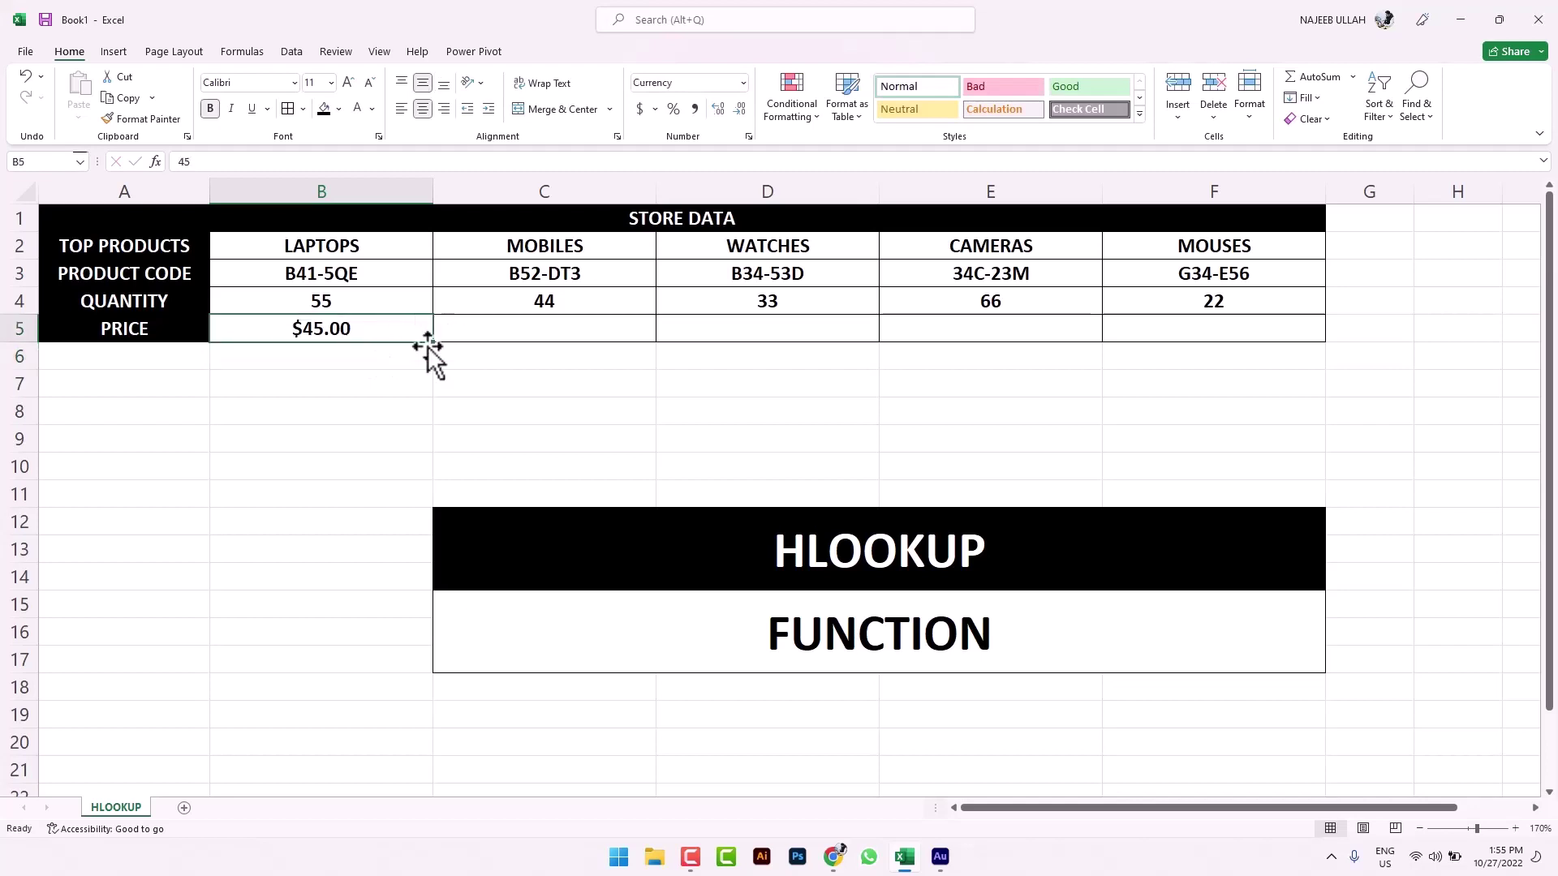
pyautogui.click(521, 333)
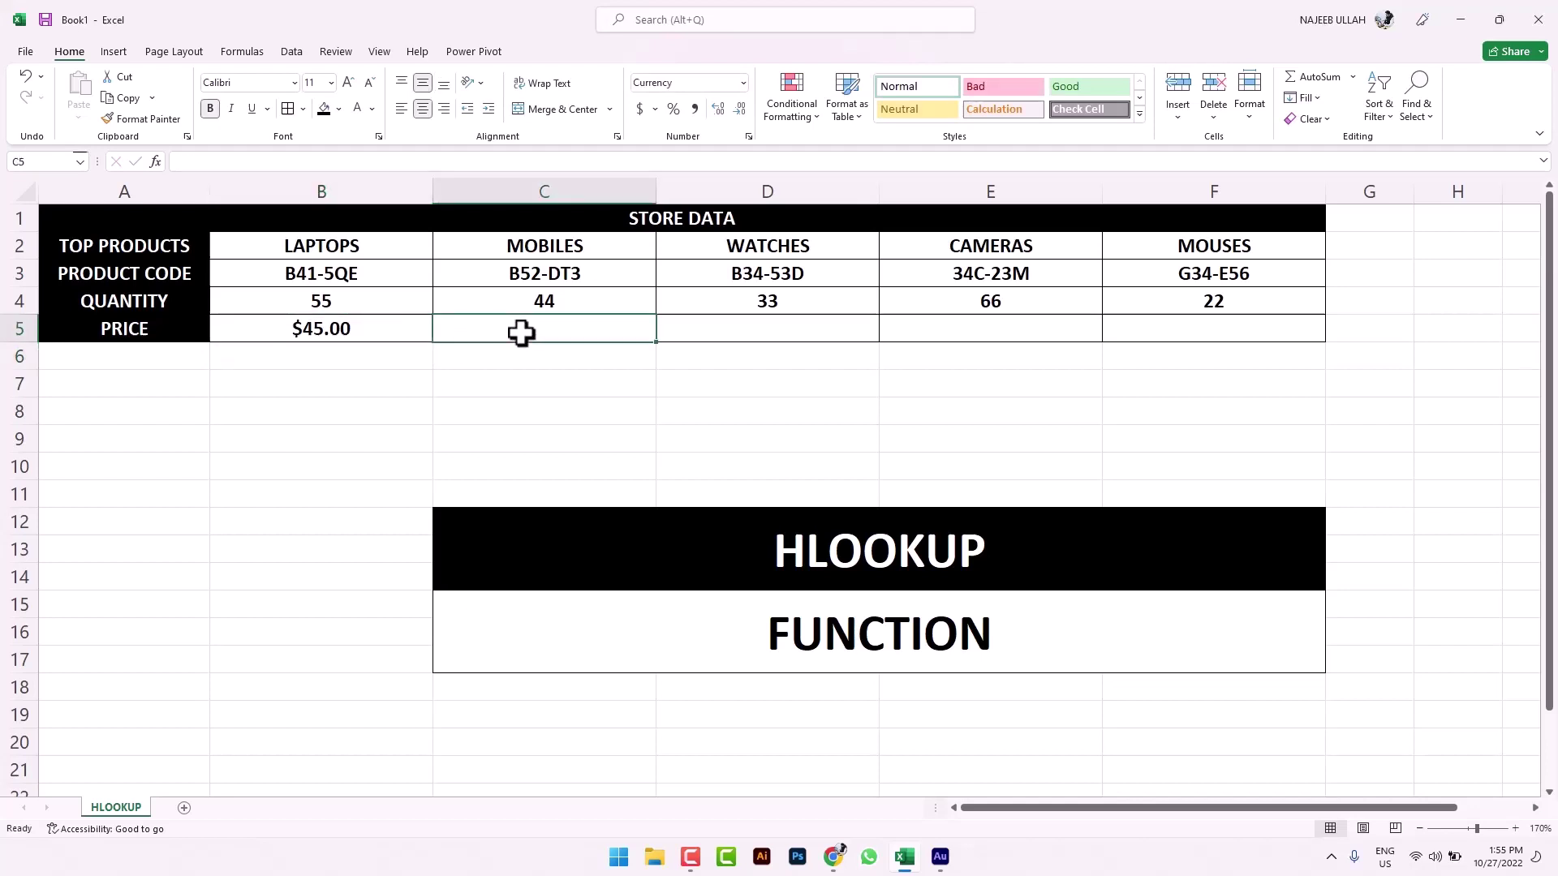
pyautogui.click(407, 333)
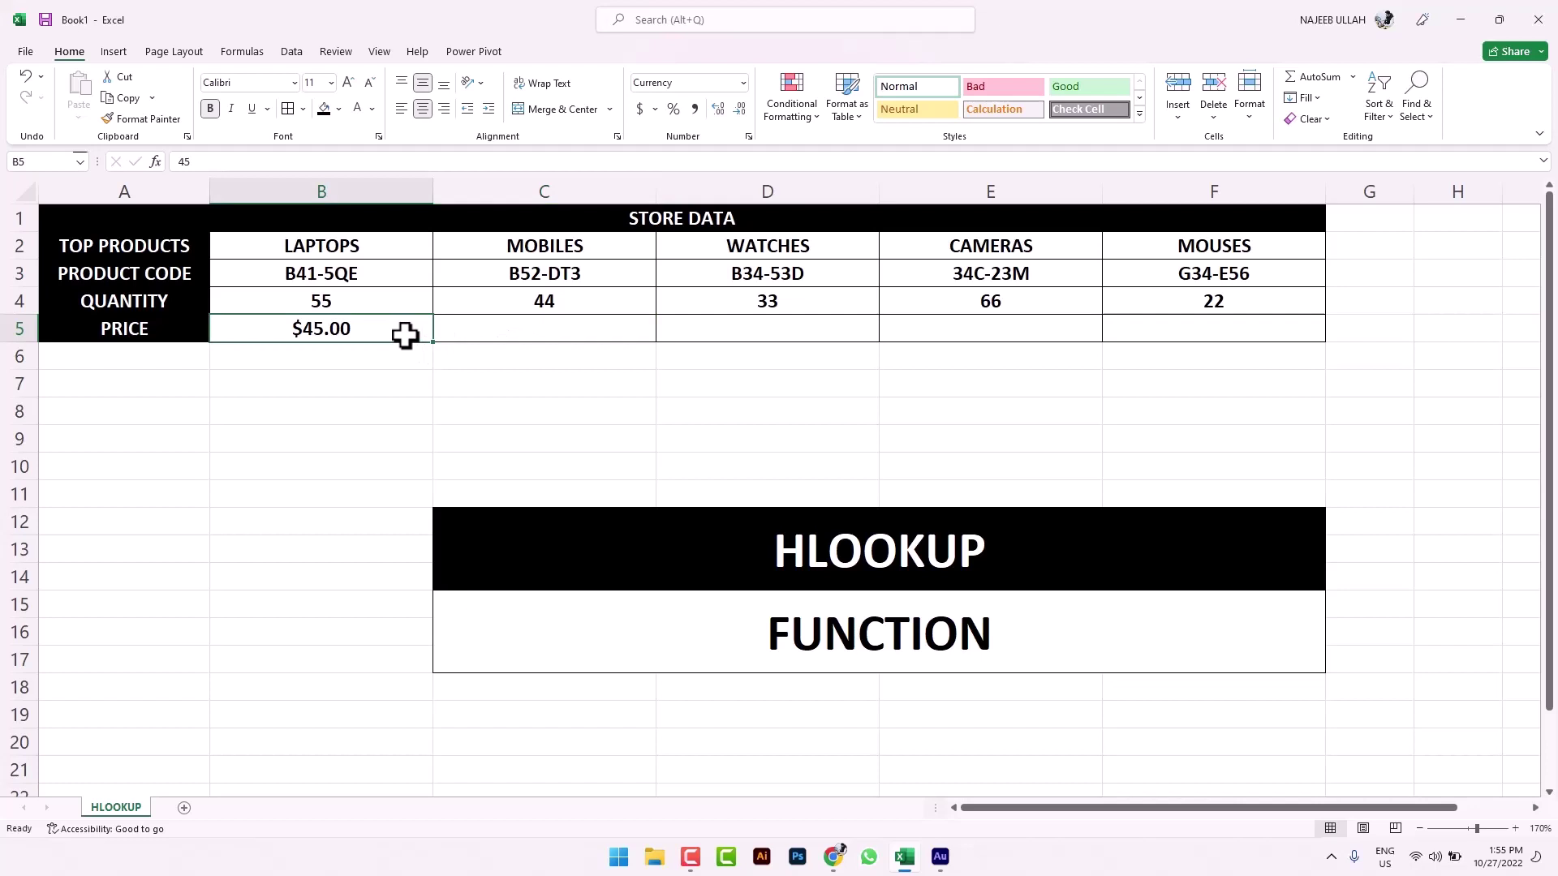
pyautogui.doubleClick(406, 336)
pyautogui.press('BackSpace')
pyautogui.press('BackSpace')
pyautogui.write('90')
pyautogui.press('Tab')
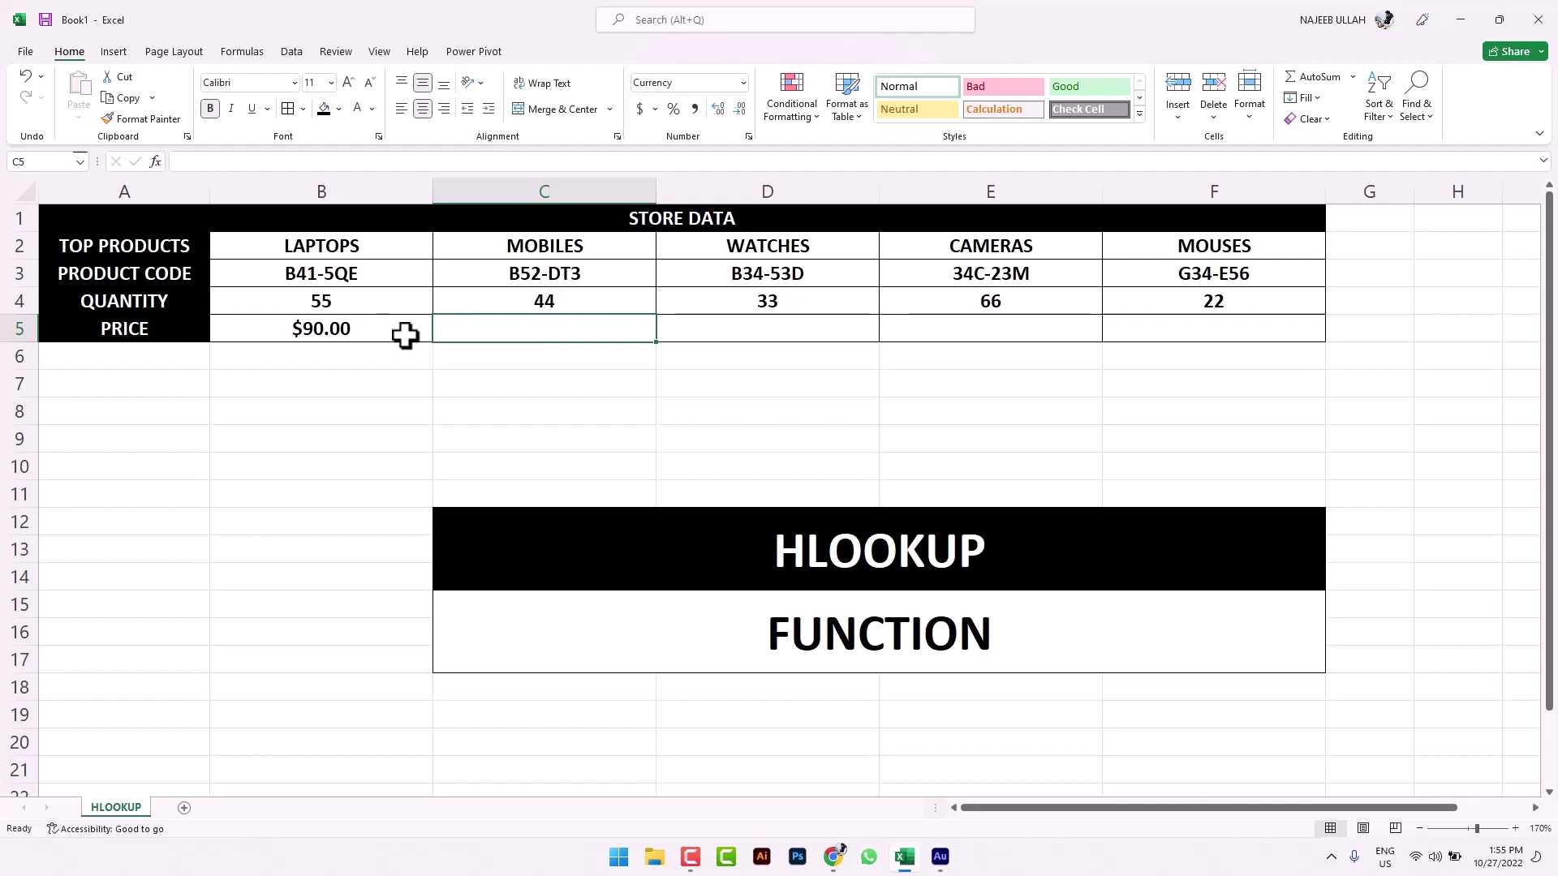
# Step: Enter prices $70.00, $60.00, $190.00 and $40.00 for MOBILES through MOUSES
pyautogui.write('70')
pyautogui.press('Tab')
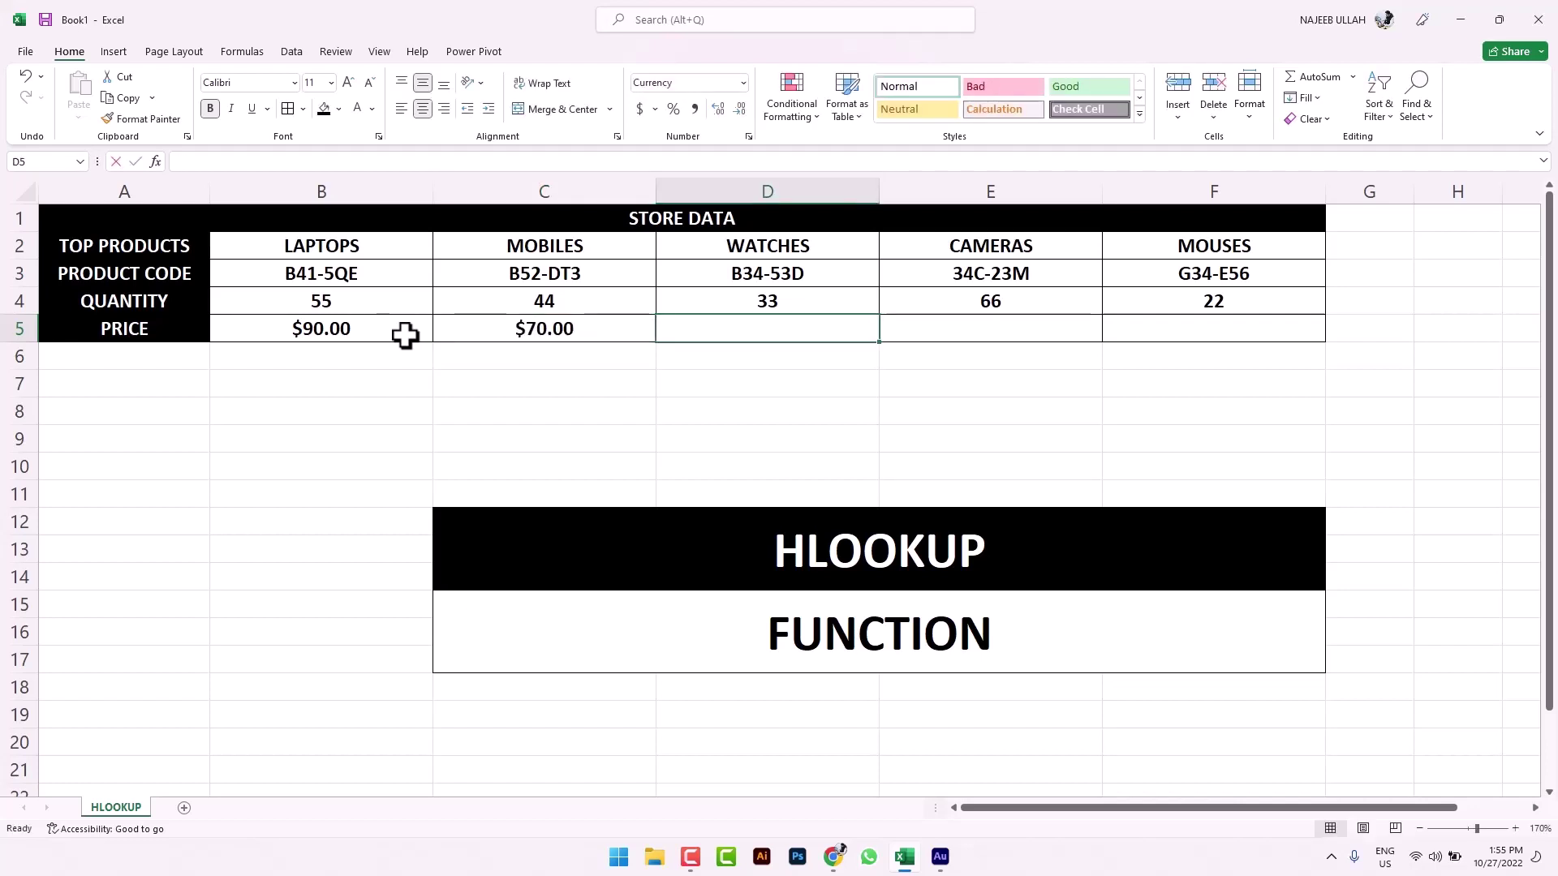
pyautogui.write('60')
pyautogui.press('Tab')
pyautogui.write('1')
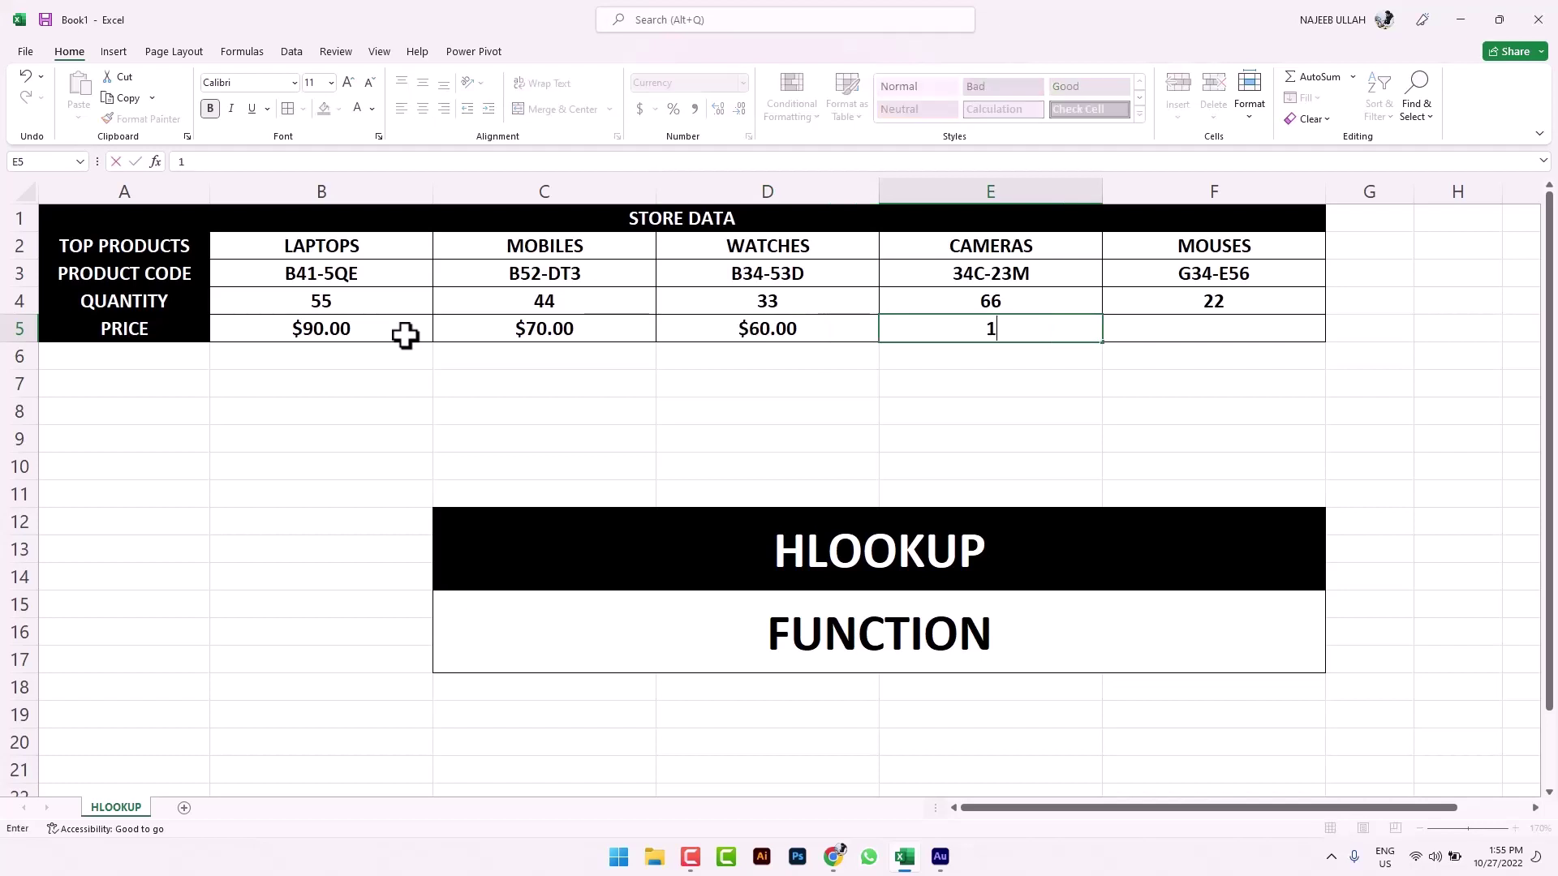
pyautogui.write('90')
pyautogui.press('Tab')
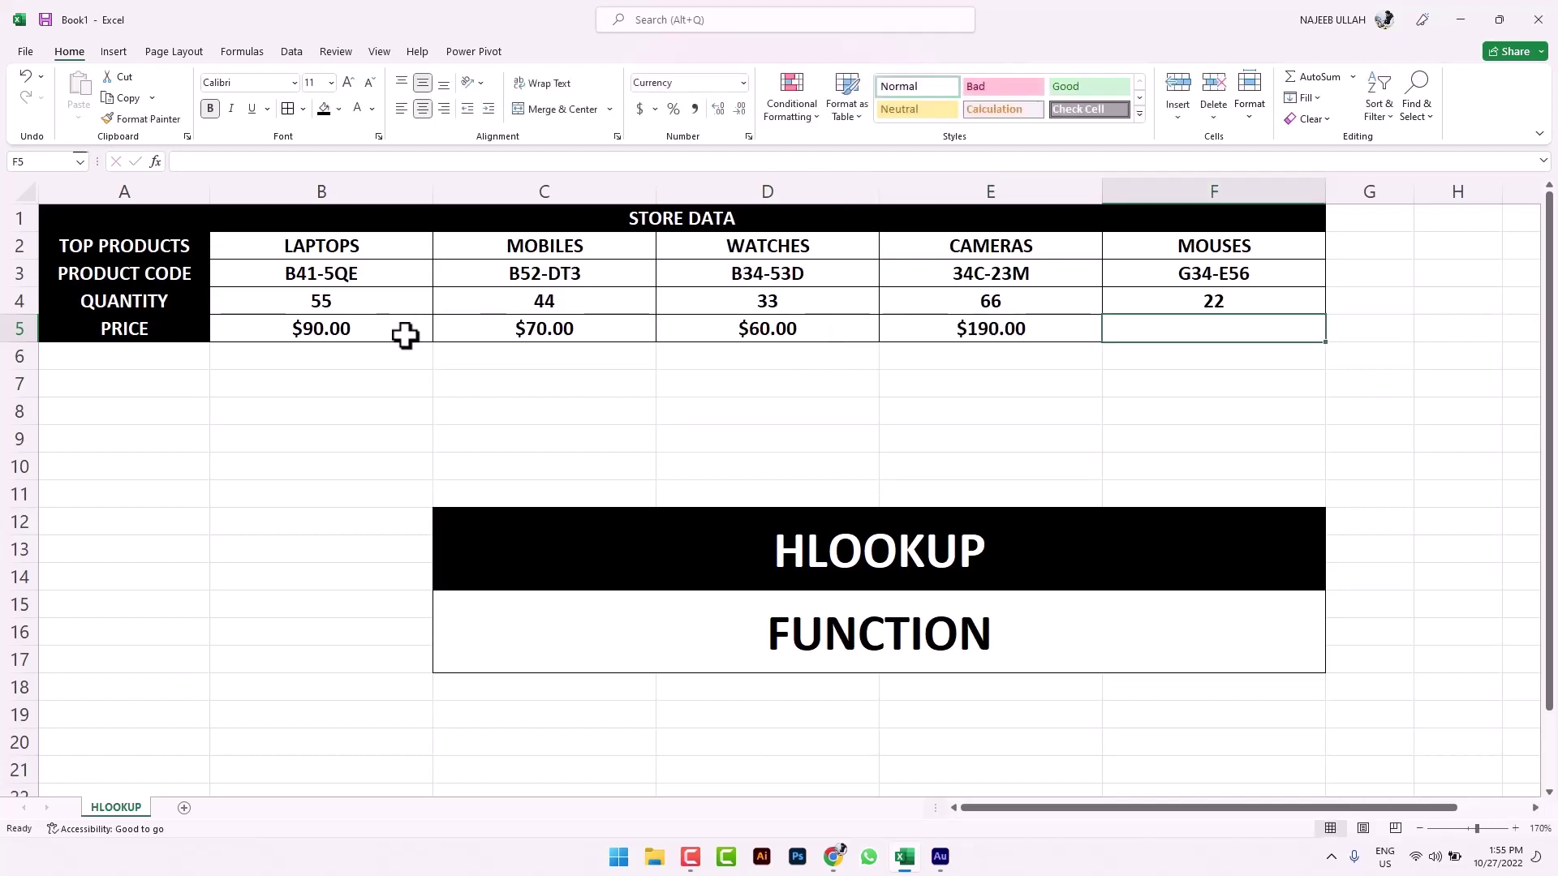
pyautogui.write('40')
pyautogui.press('Tab')
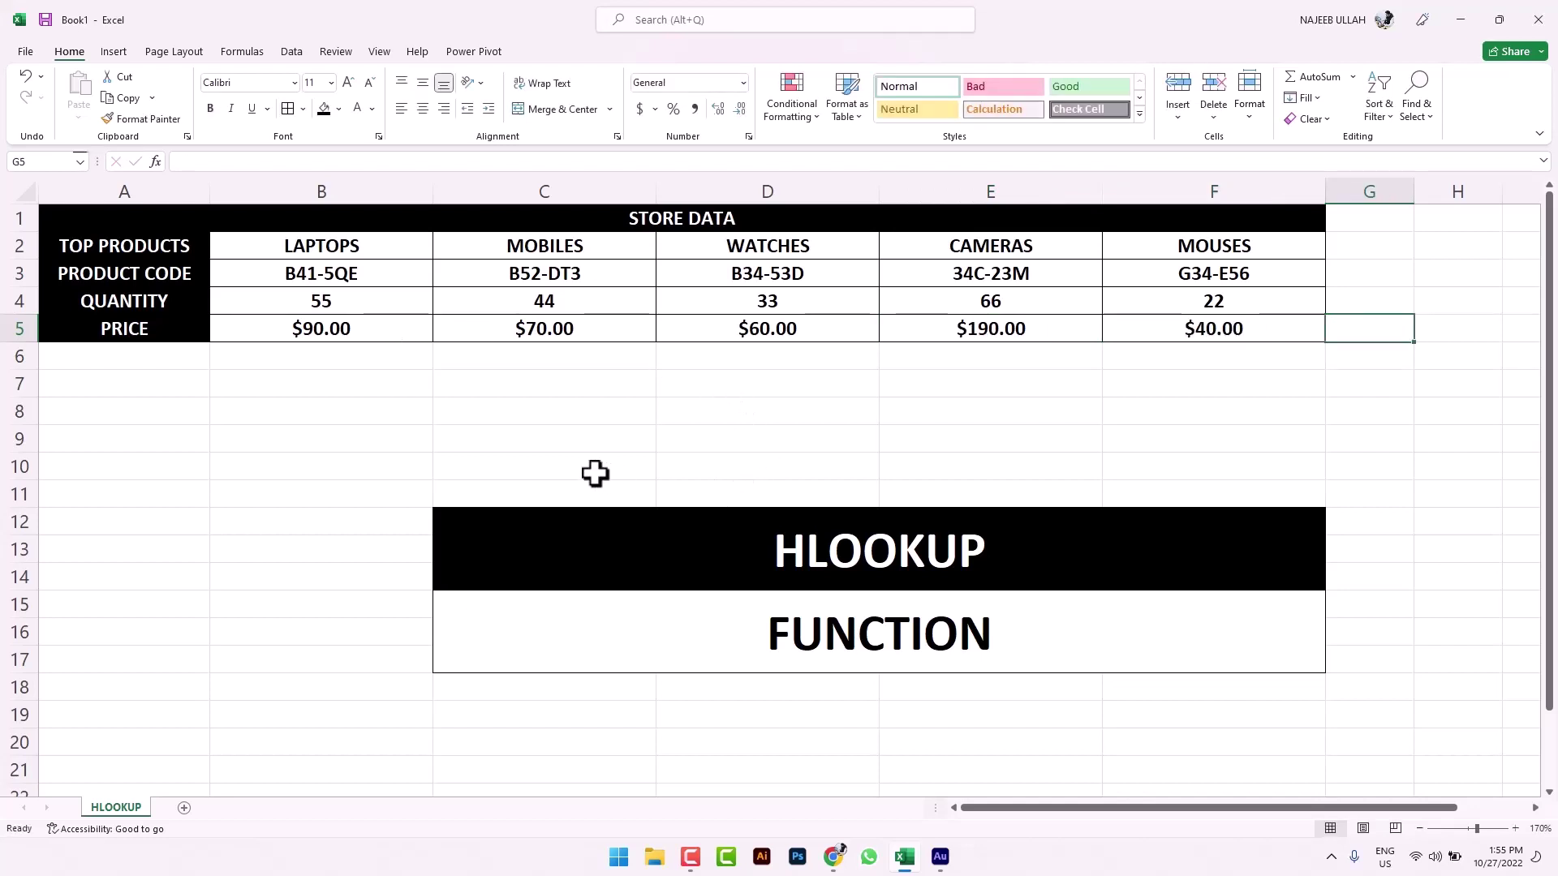
# Step: Copy the TOP PRODUCTS (A2) and PRICE (A5) labels into A7:A8
pyautogui.click(504, 388)
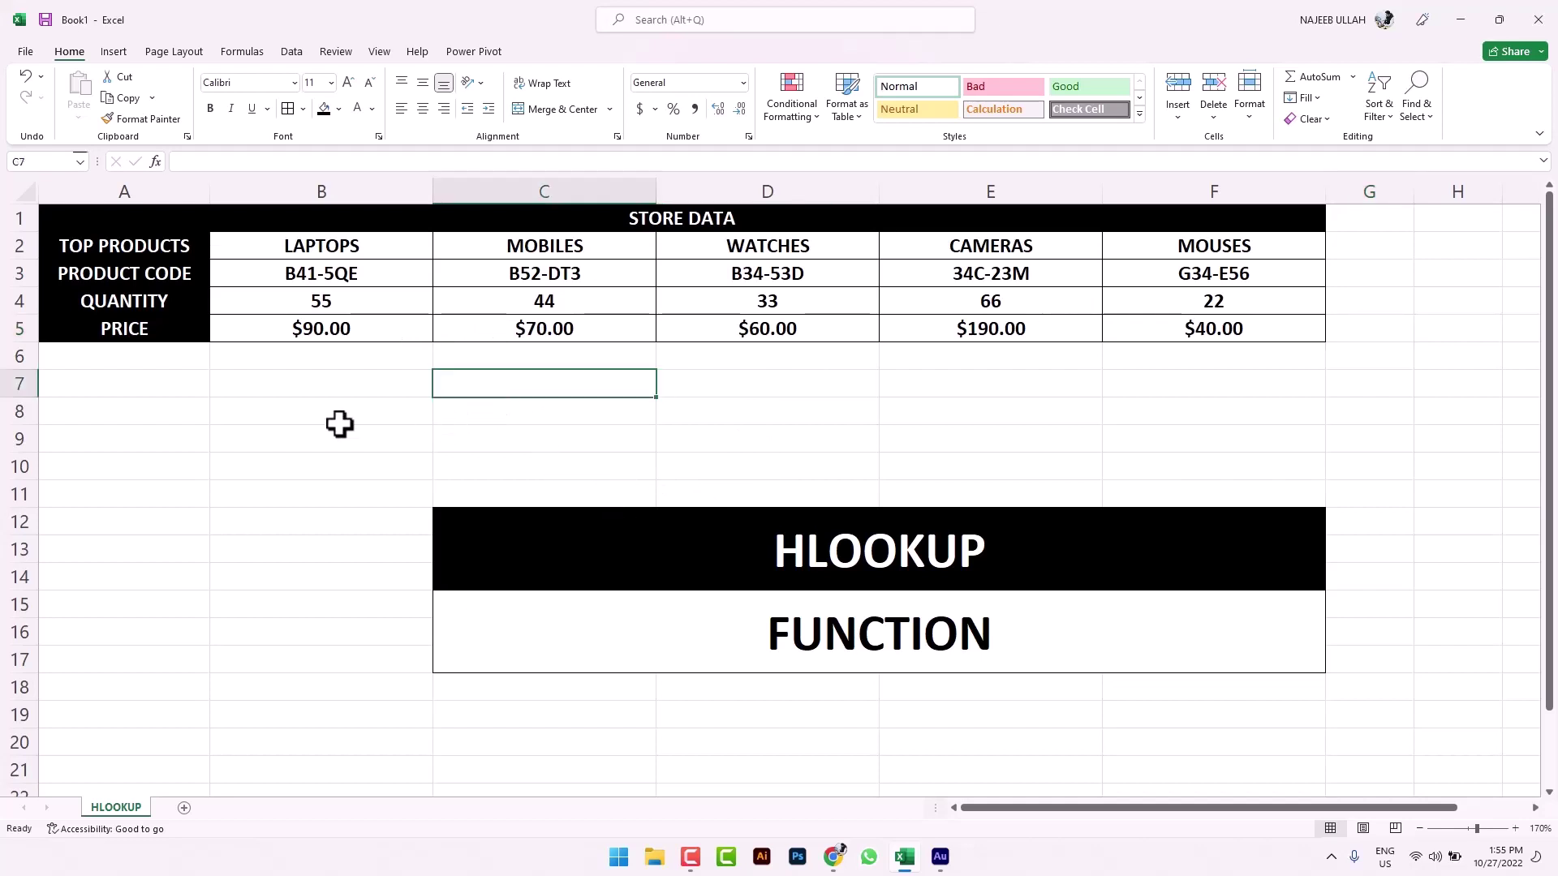
pyautogui.click(145, 245)
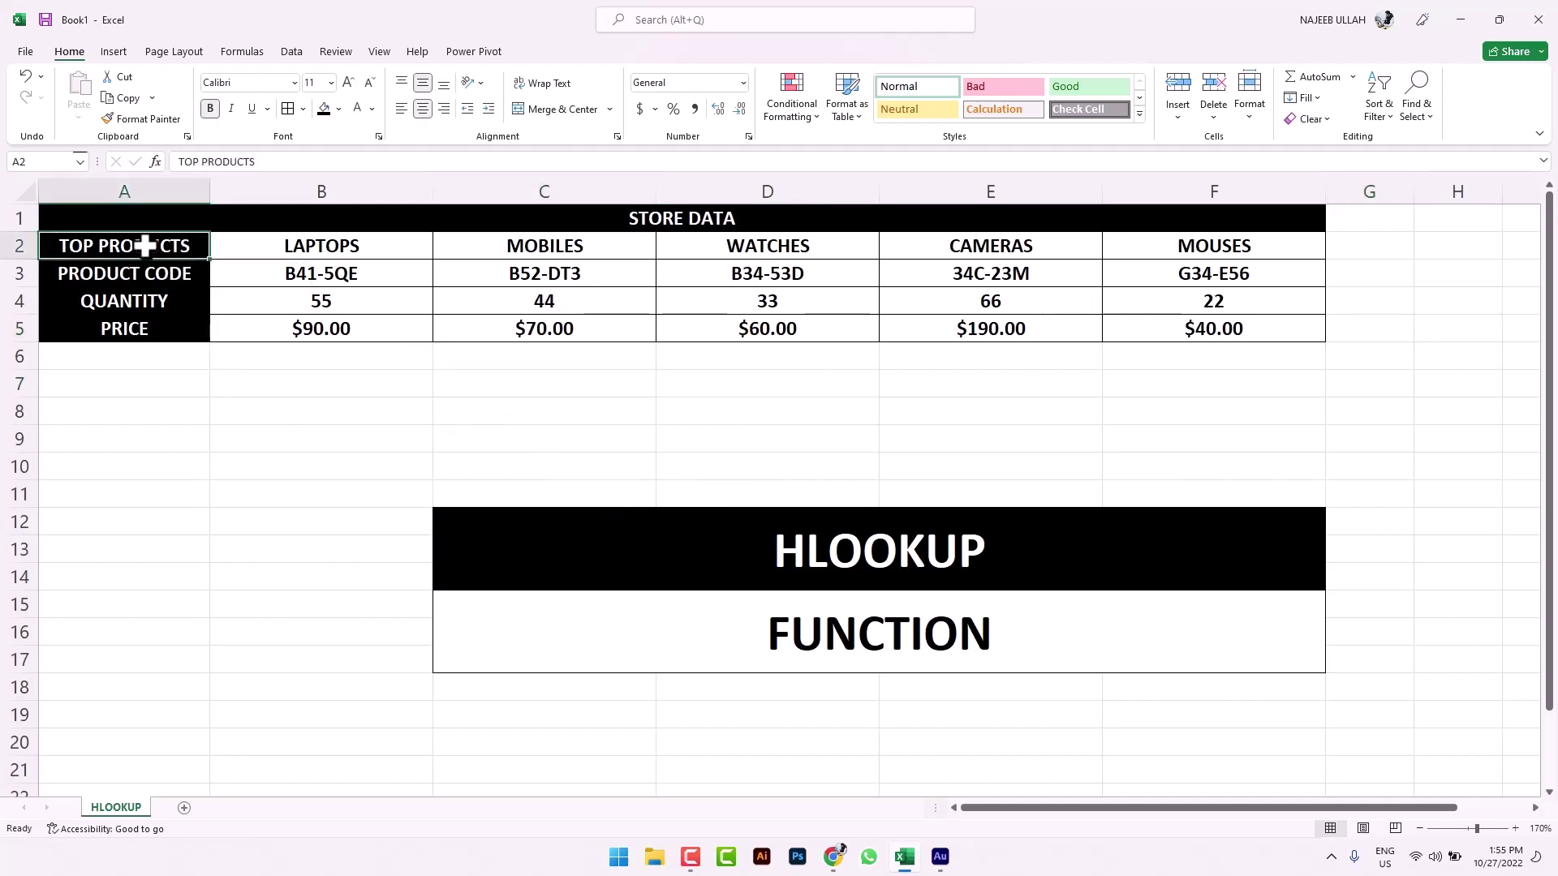
pyautogui.keyDown('ctrl'); pyautogui.click(148, 327); pyautogui.keyUp('ctrl')
pyautogui.hotkey('ctrl', 'c')
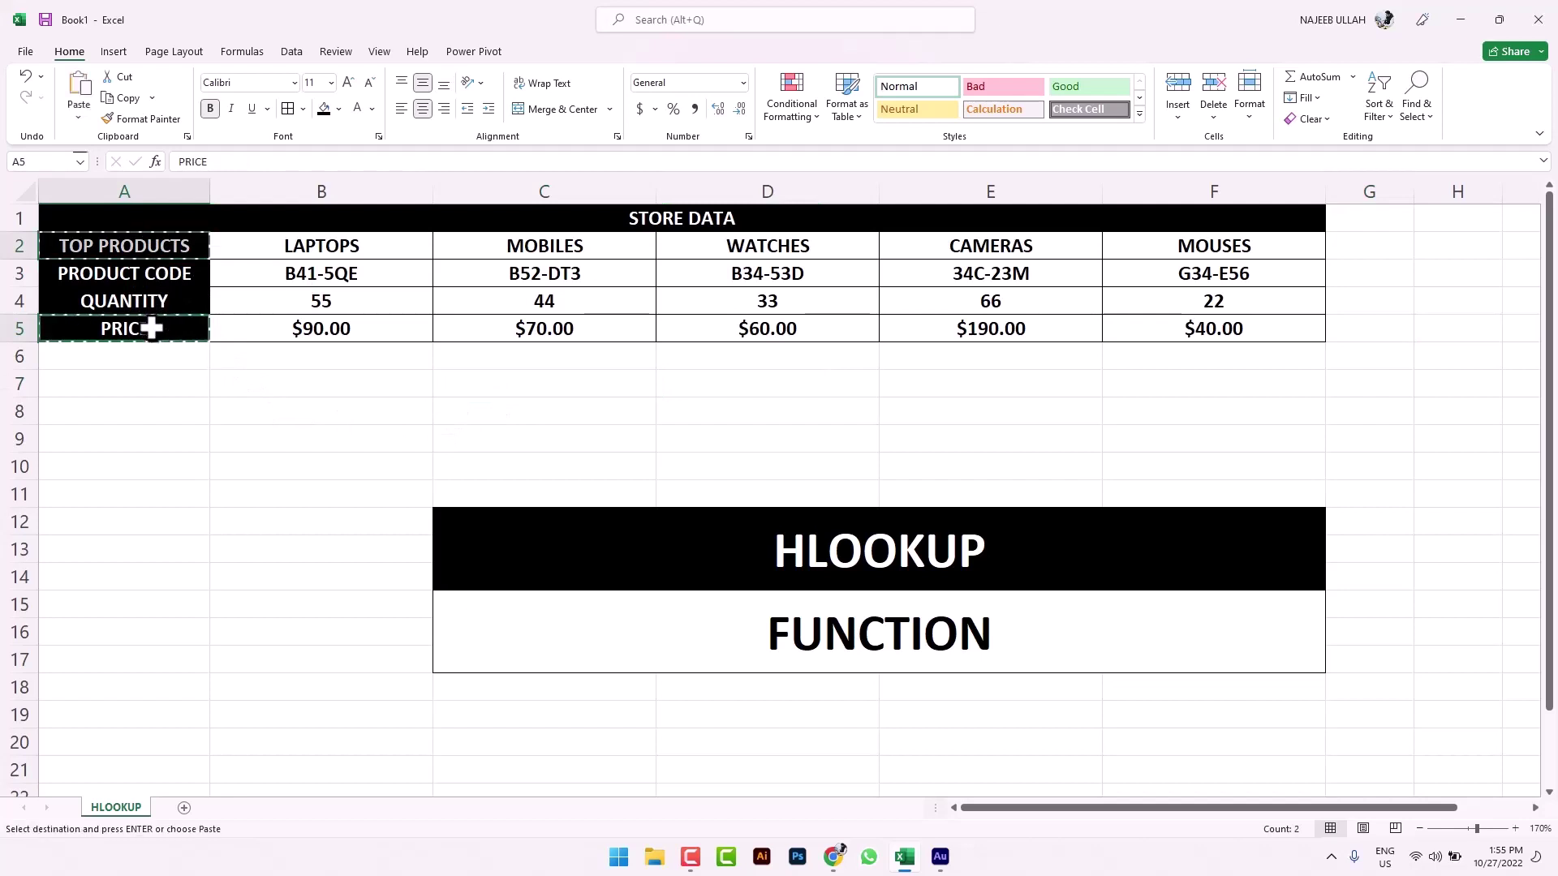
pyautogui.click(128, 463)
pyautogui.hotkey('ctrl', 'v')
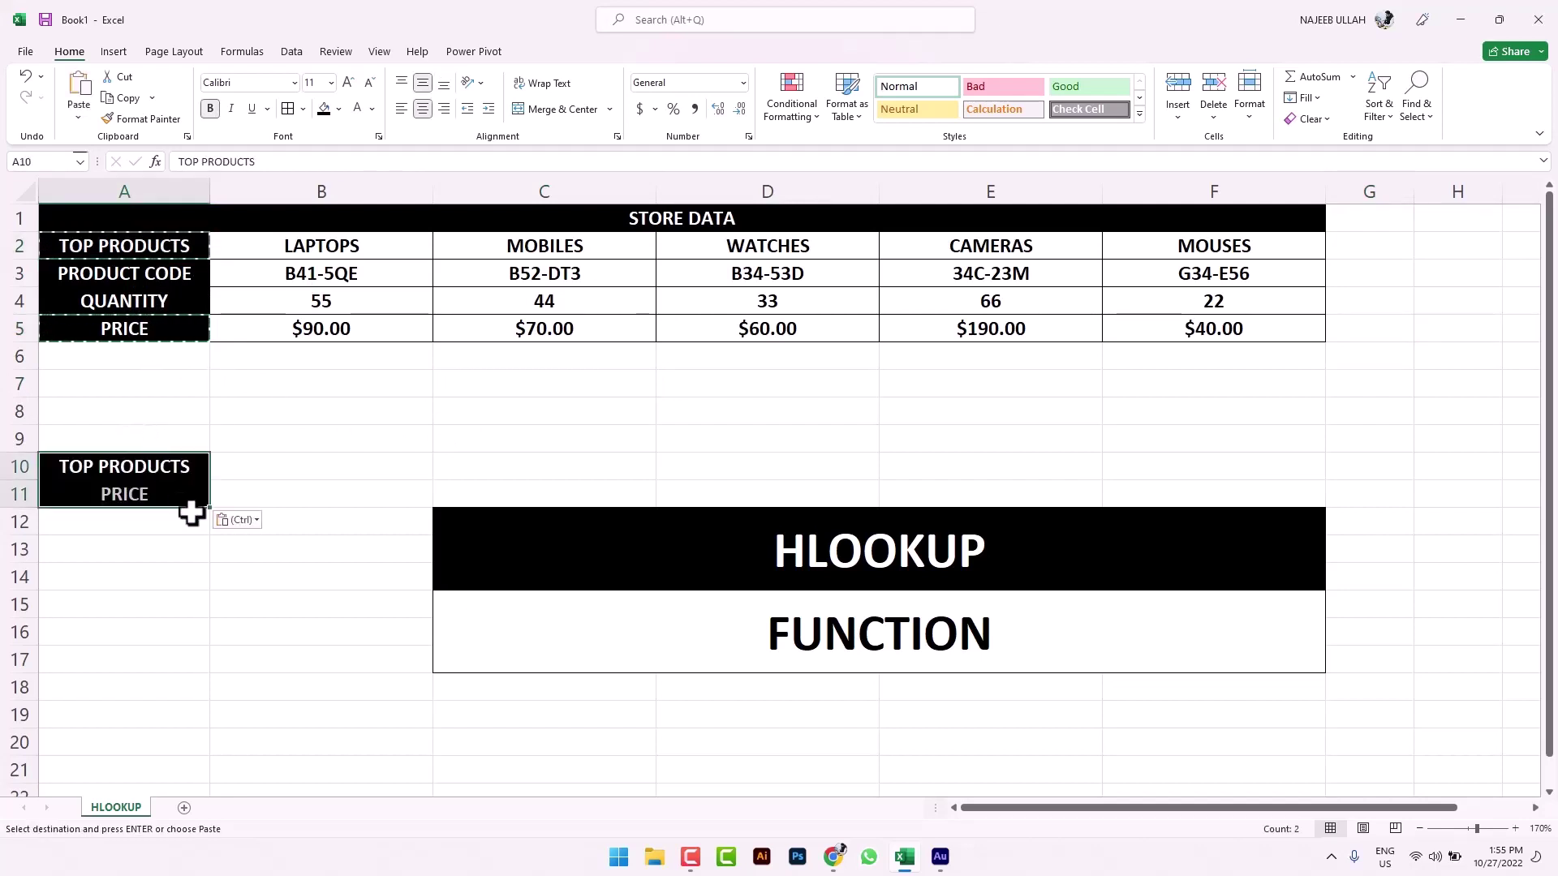
pyautogui.press('Down')
pyautogui.press('Down')
pyautogui.press('Down')
pyautogui.moveTo(154, 467)
pyautogui.mouseDown()
pyautogui.moveTo(163, 491)
pyautogui.moveTo(164, 391)
pyautogui.mouseUp()
pyautogui.click(233, 446)
pyautogui.click(157, 487)
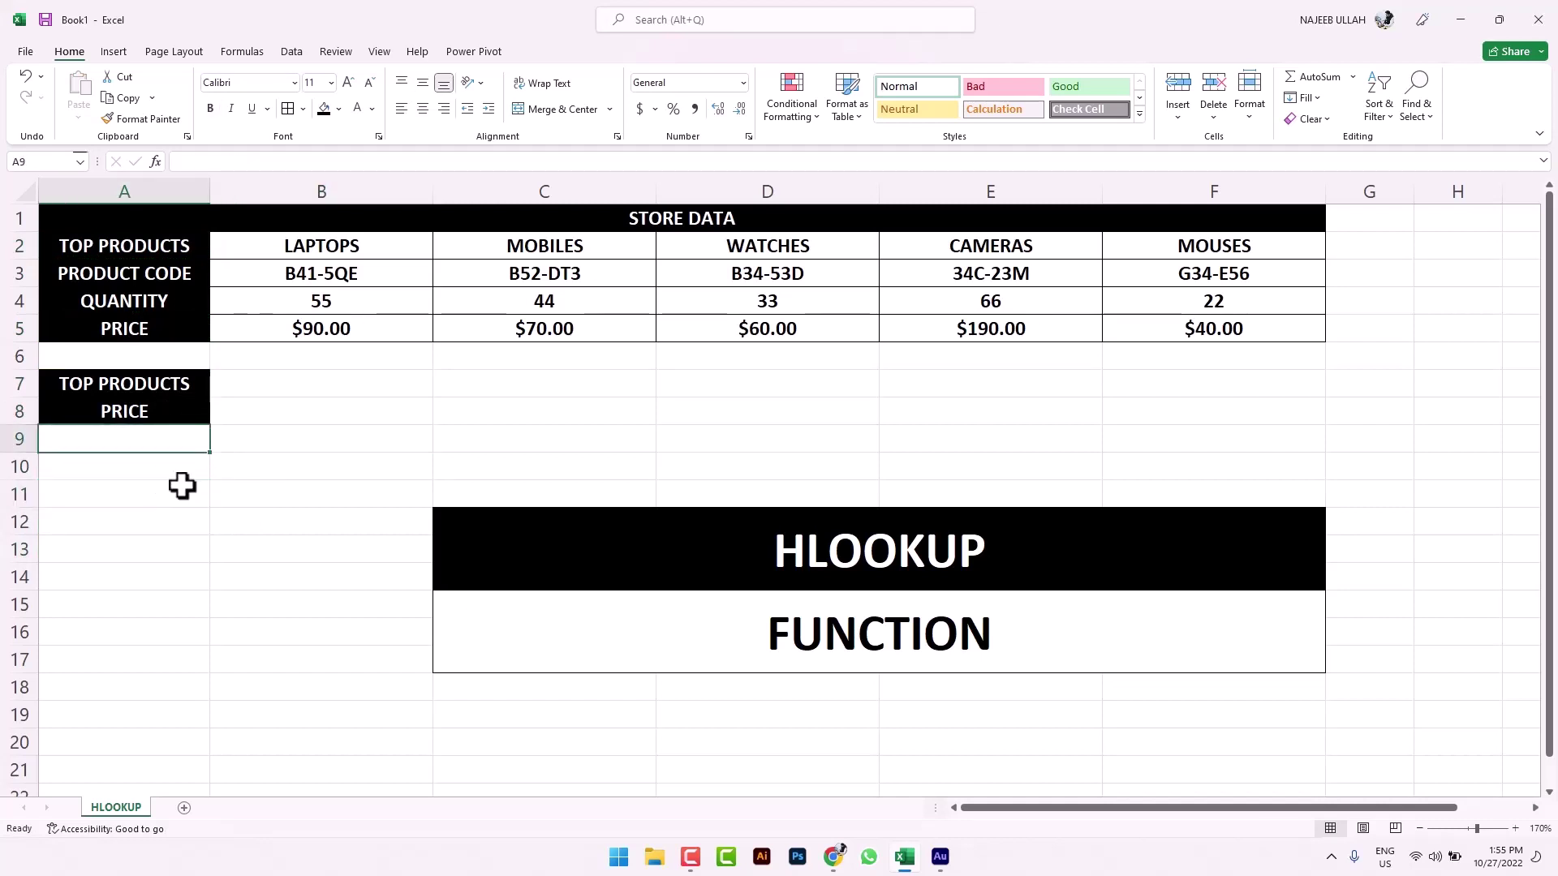
pyautogui.click(212, 495)
# Step: Clear All on the HLOOKUP FUNCTION title block, removing contents and formatting
pyautogui.click(309, 522)
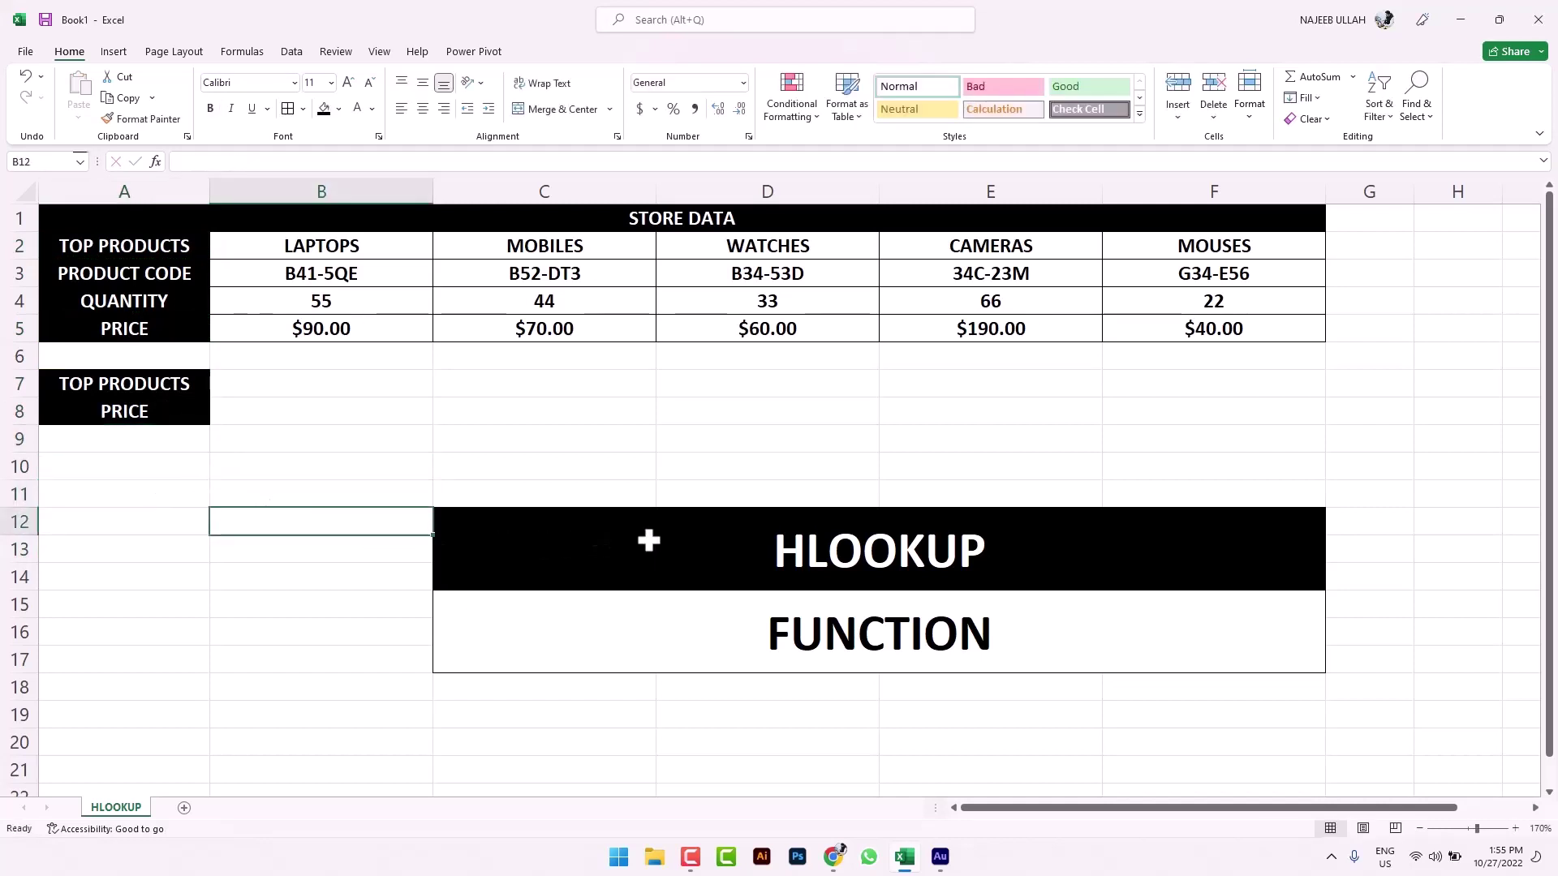
pyautogui.moveTo(643, 537); pyautogui.dragTo(650, 641)
pyautogui.click(1308, 119)
pyautogui.click(1314, 143)
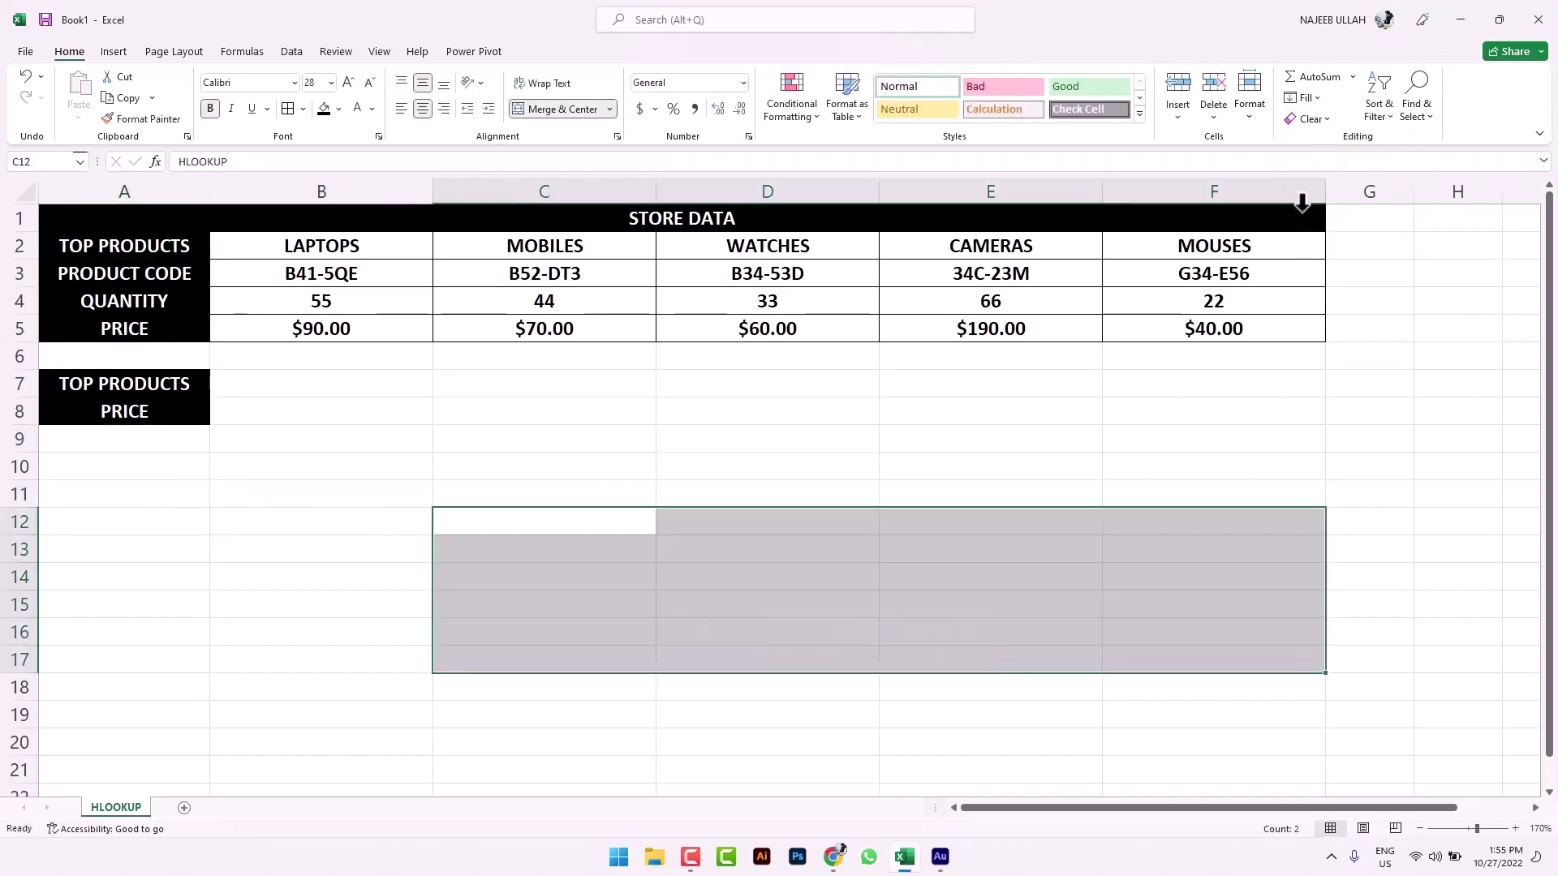
pyautogui.click(781, 474)
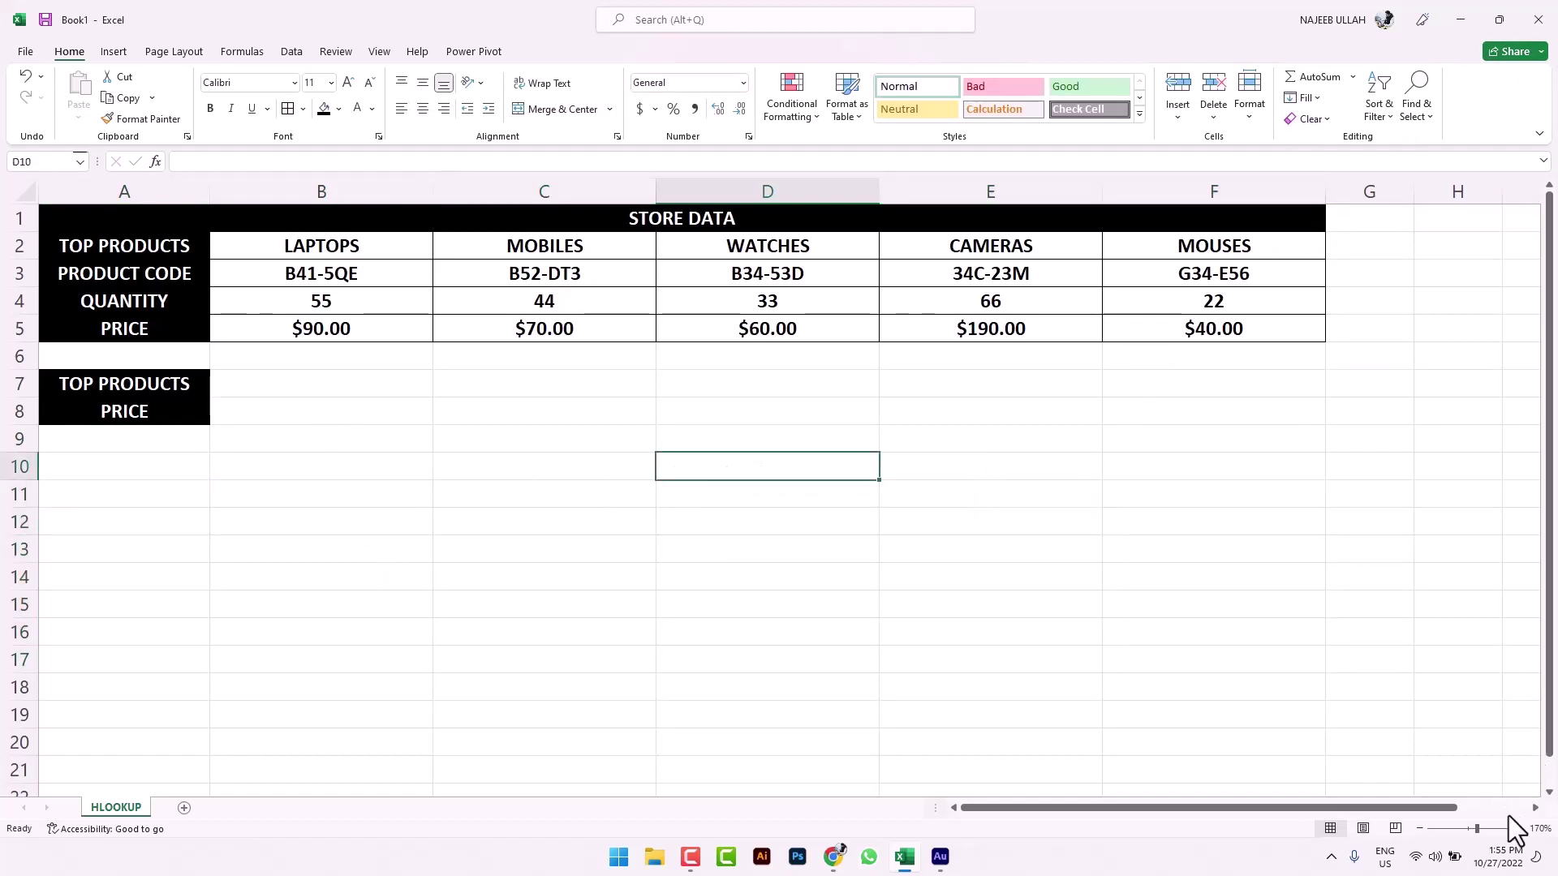
# Step: Apply All Borders to B7:B8 beside the new labels
pyautogui.click(1516, 828)
pyautogui.click(1516, 828)
pyautogui.click(1516, 828)
pyautogui.click(1516, 828)
pyautogui.click(1516, 828)
pyautogui.click(1516, 828)
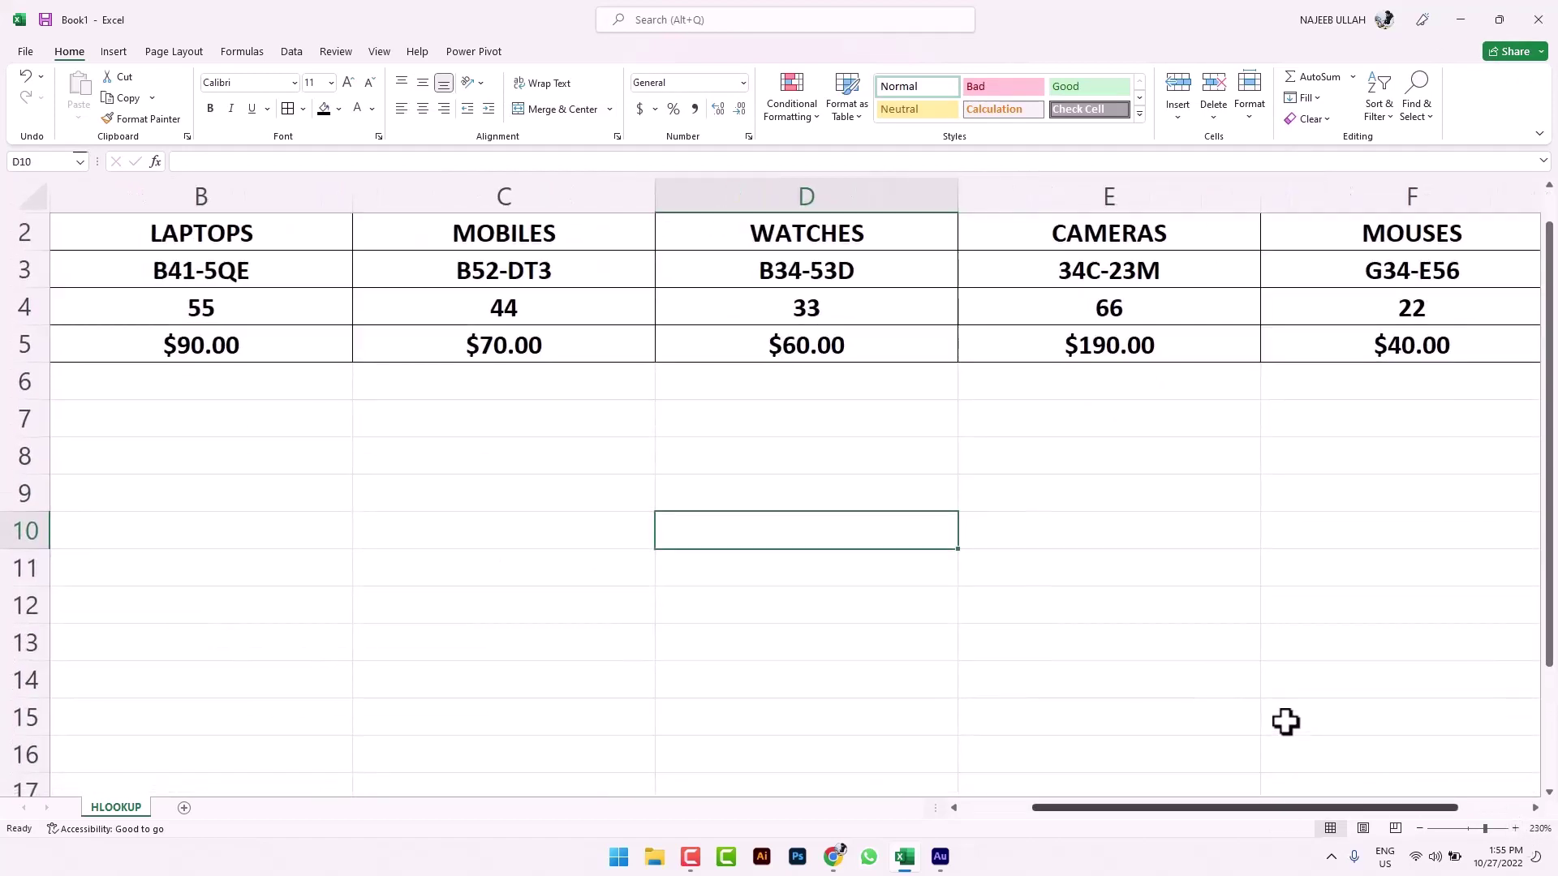
pyautogui.click(1420, 829)
pyautogui.click(1420, 829)
pyautogui.click(1420, 829)
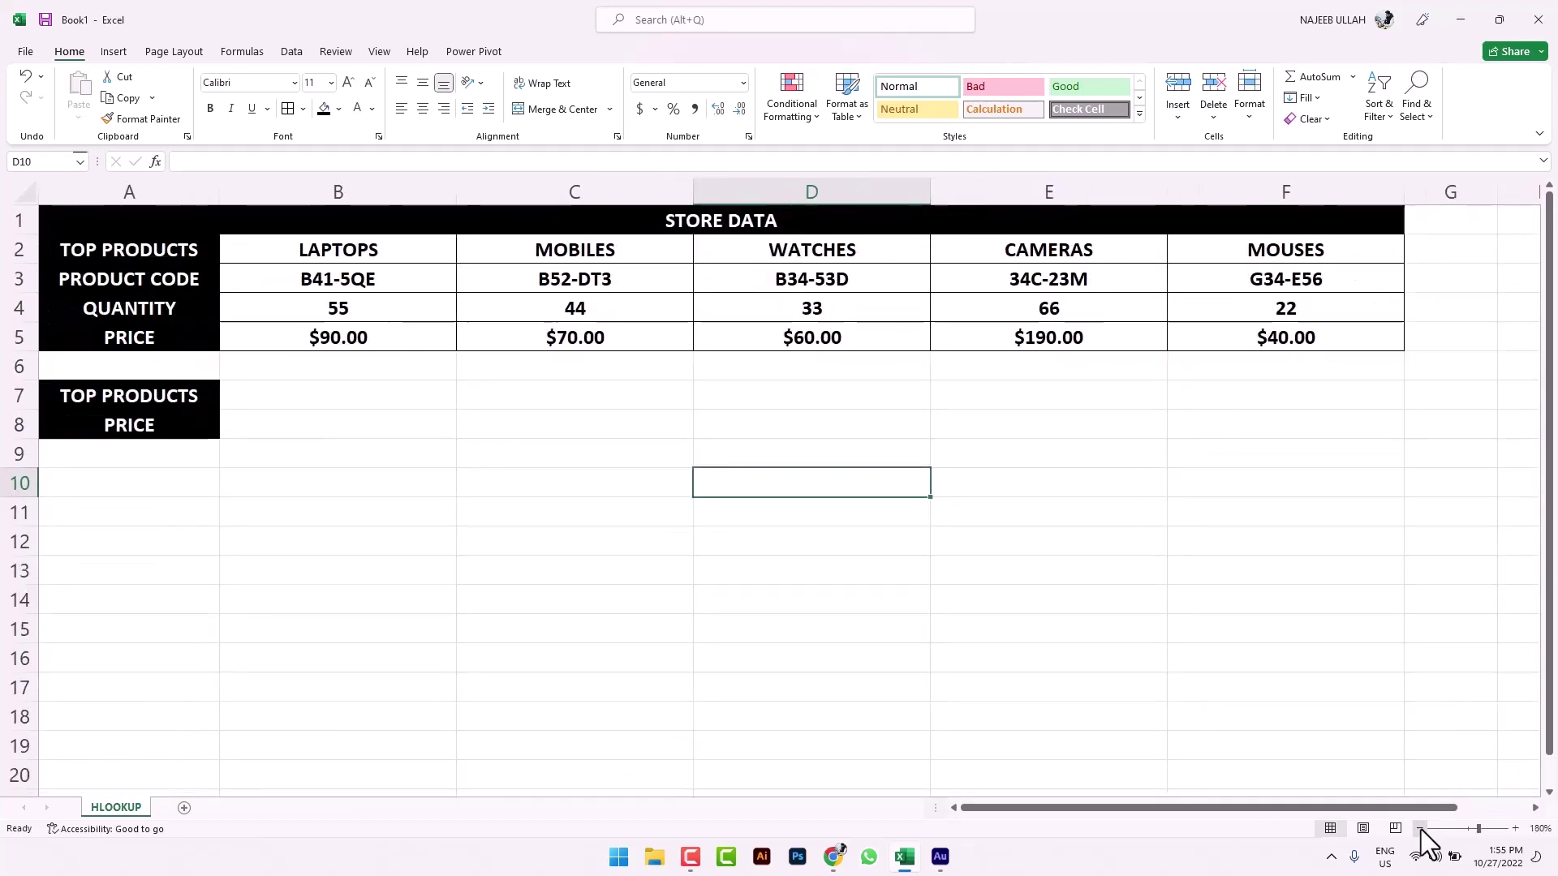
pyautogui.click(1420, 830)
pyautogui.click(1420, 830)
pyautogui.click(640, 549)
pyautogui.click(340, 389)
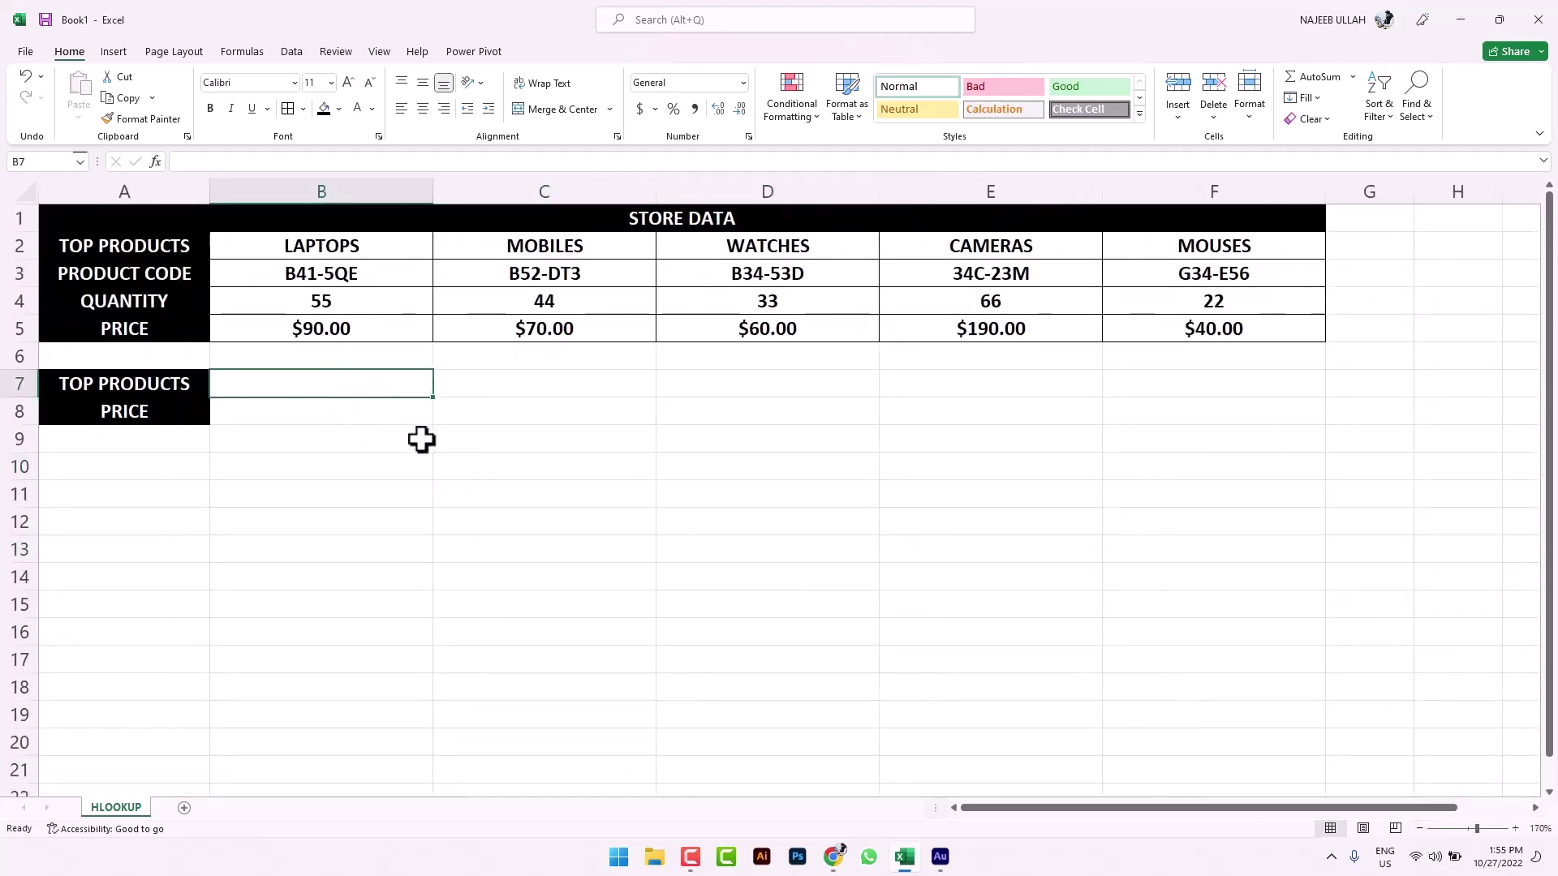
pyautogui.click(420, 441)
pyautogui.click(392, 387)
pyautogui.click(395, 436)
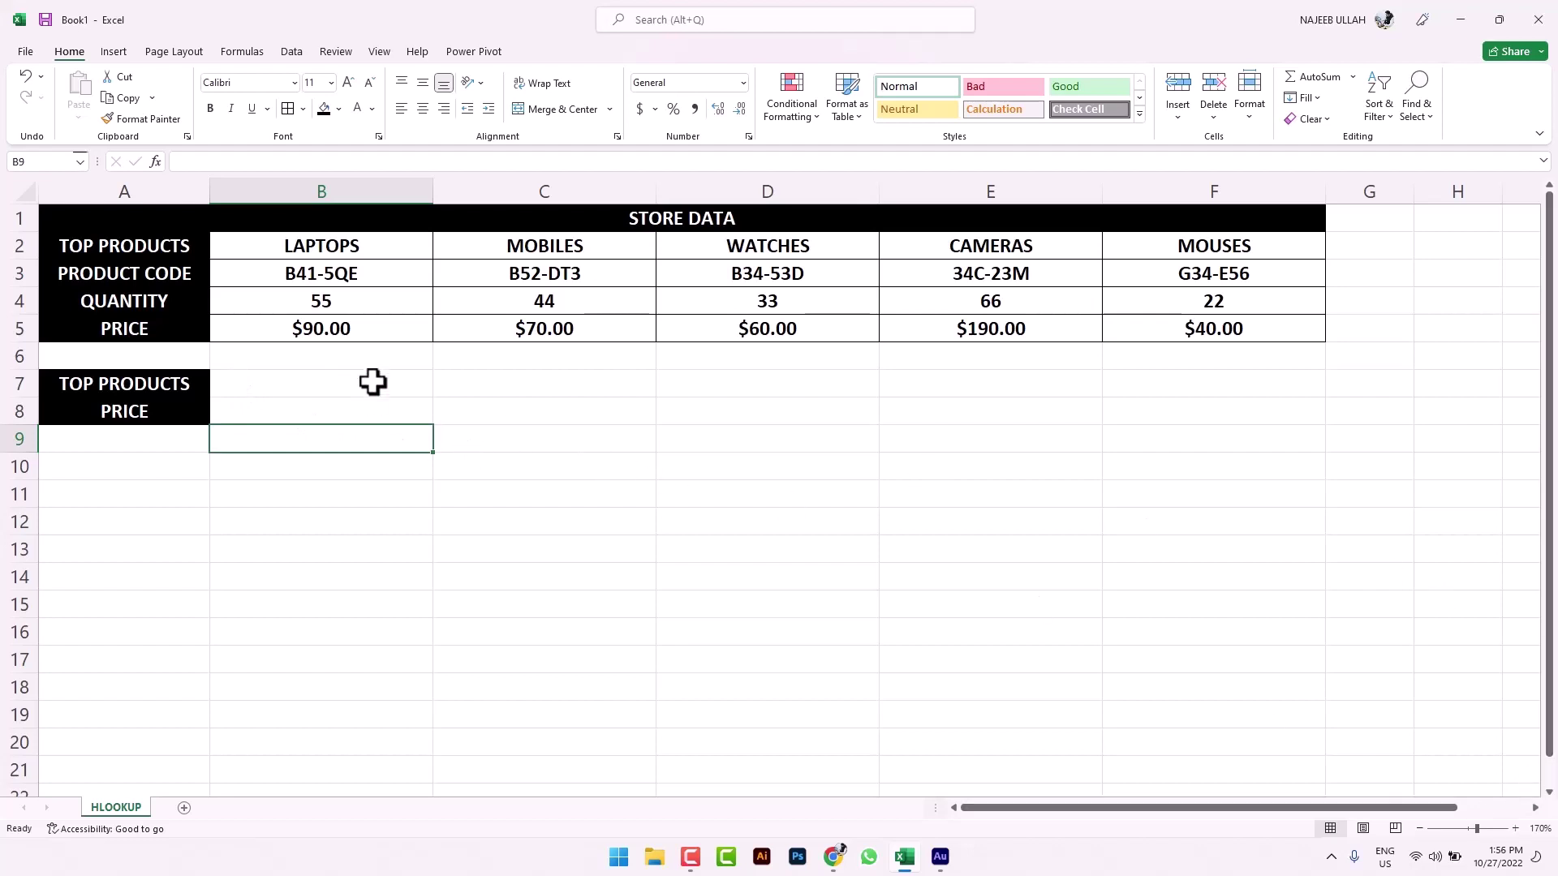
pyautogui.moveTo(373, 382); pyautogui.dragTo(369, 412)
pyautogui.click(304, 108)
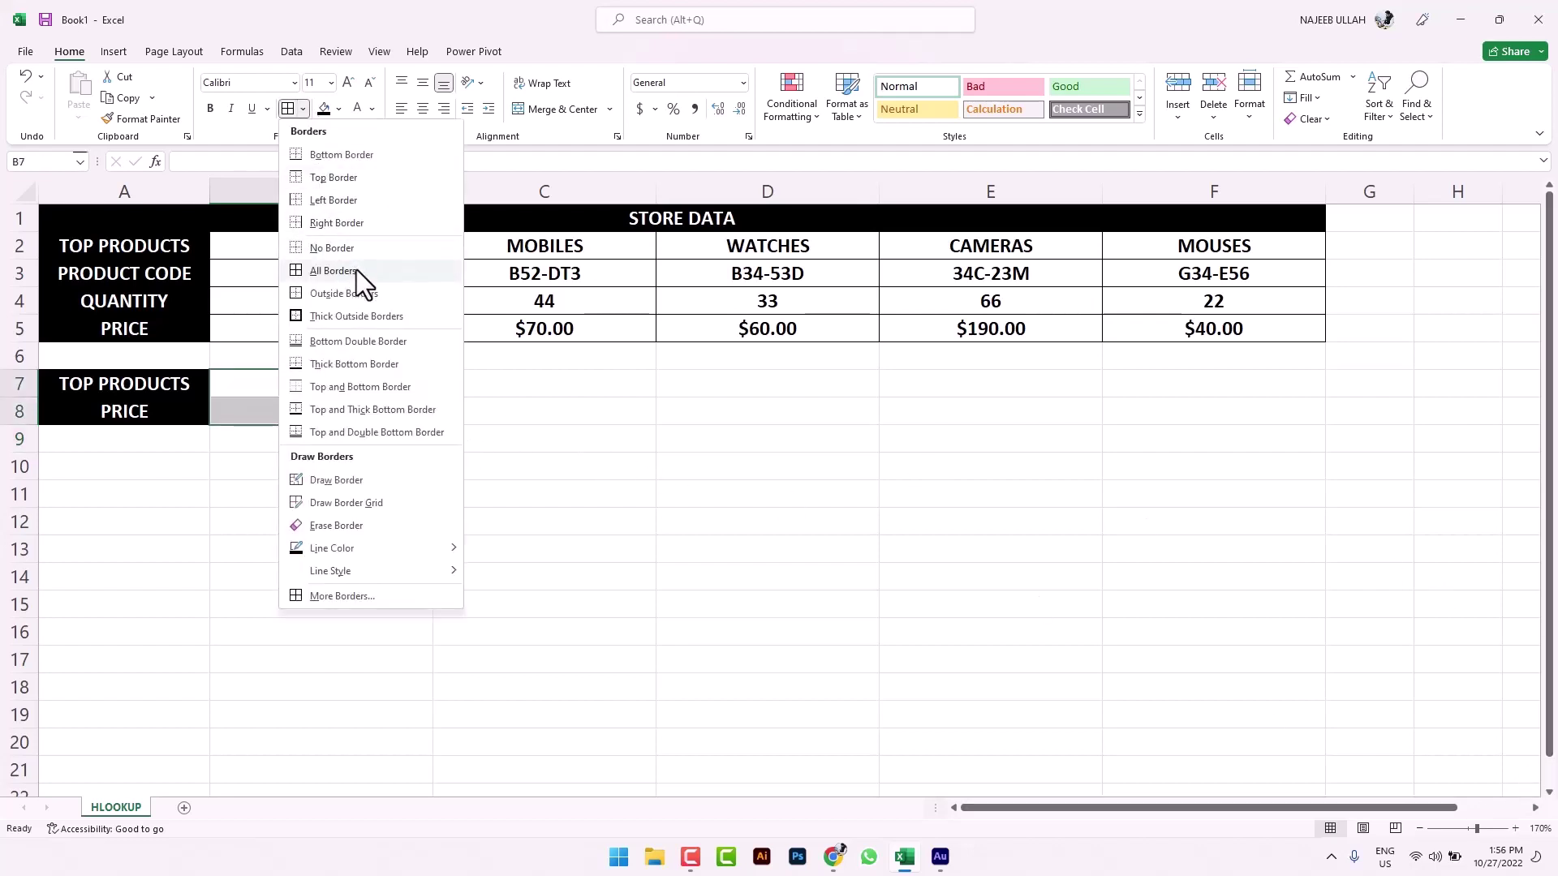
pyautogui.click(357, 269)
pyautogui.click(500, 438)
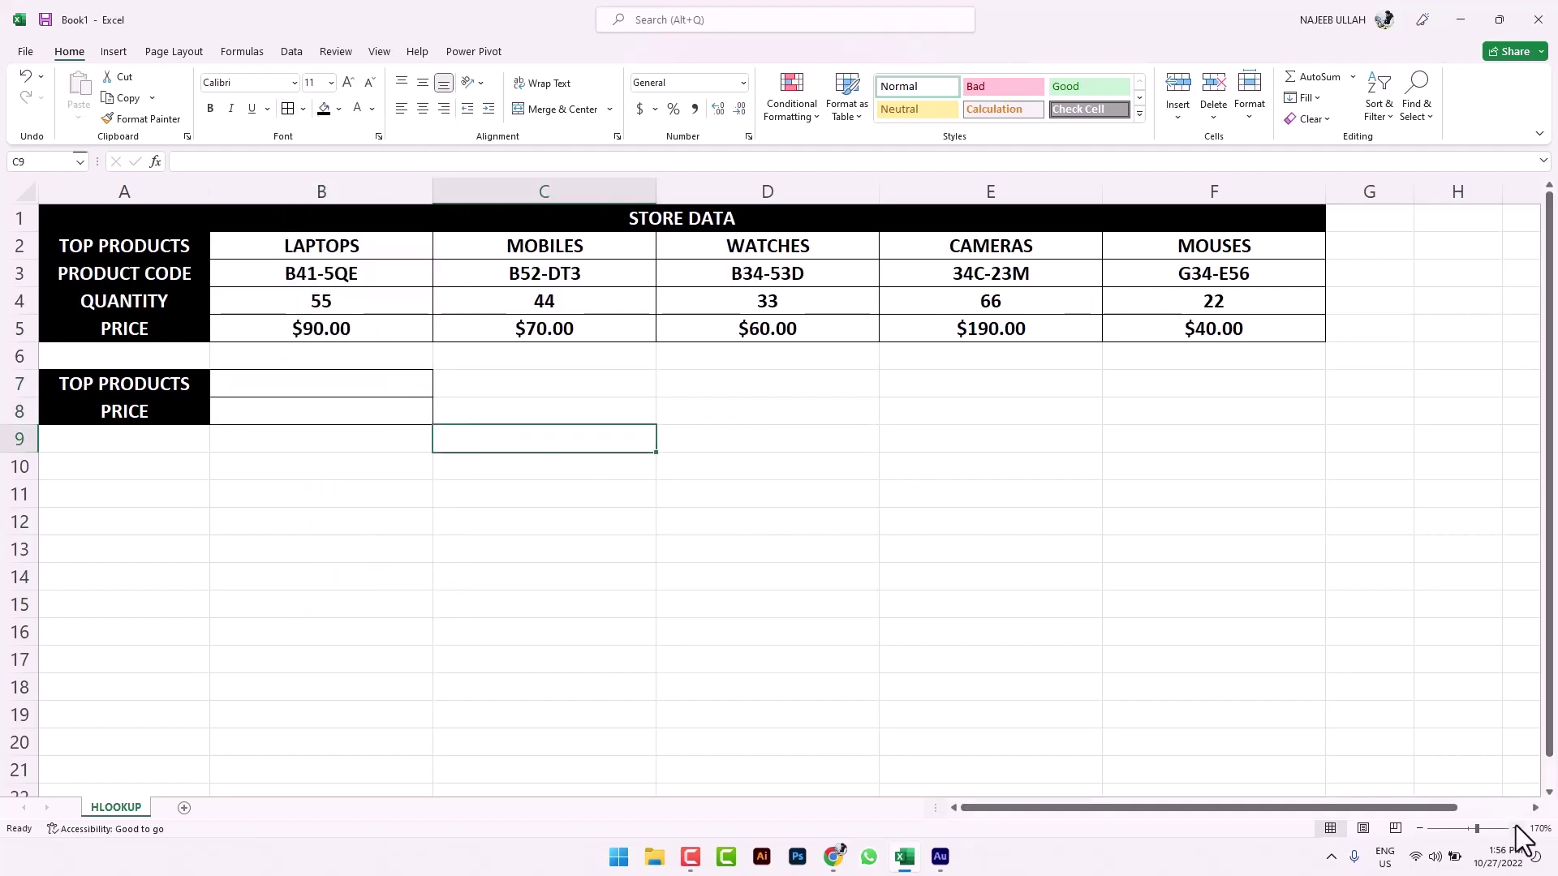
# Step: Move the PRICE label from A8 into B7 with cut and paste
pyautogui.click(1516, 827)
pyautogui.click(1516, 828)
pyautogui.click(1516, 827)
pyautogui.moveTo(1295, 808); pyautogui.dragTo(1174, 808)
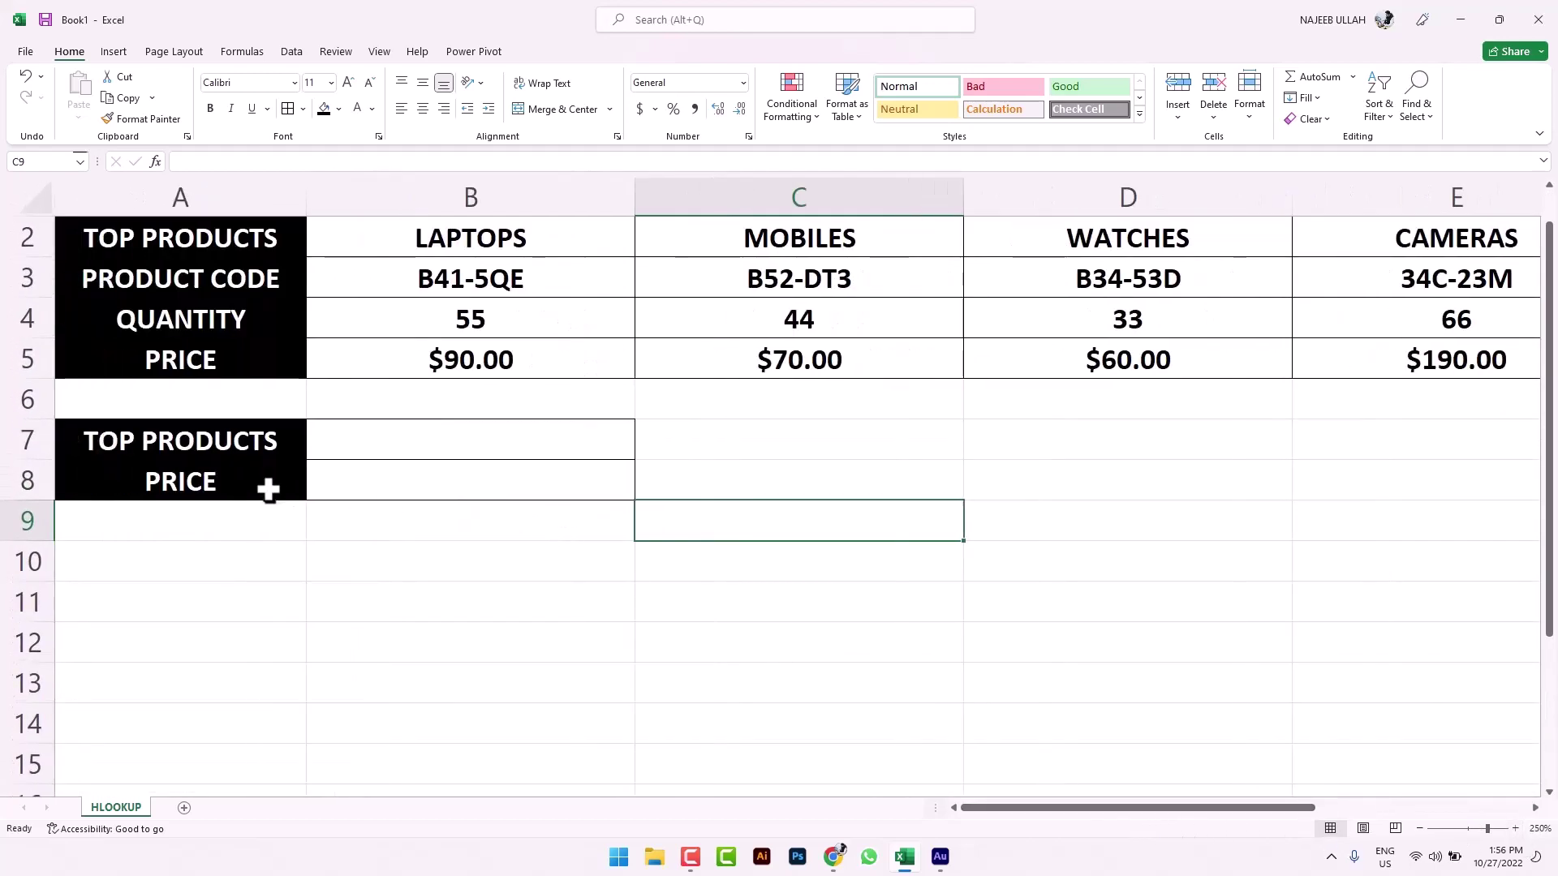
pyautogui.click(268, 511)
pyautogui.click(258, 485)
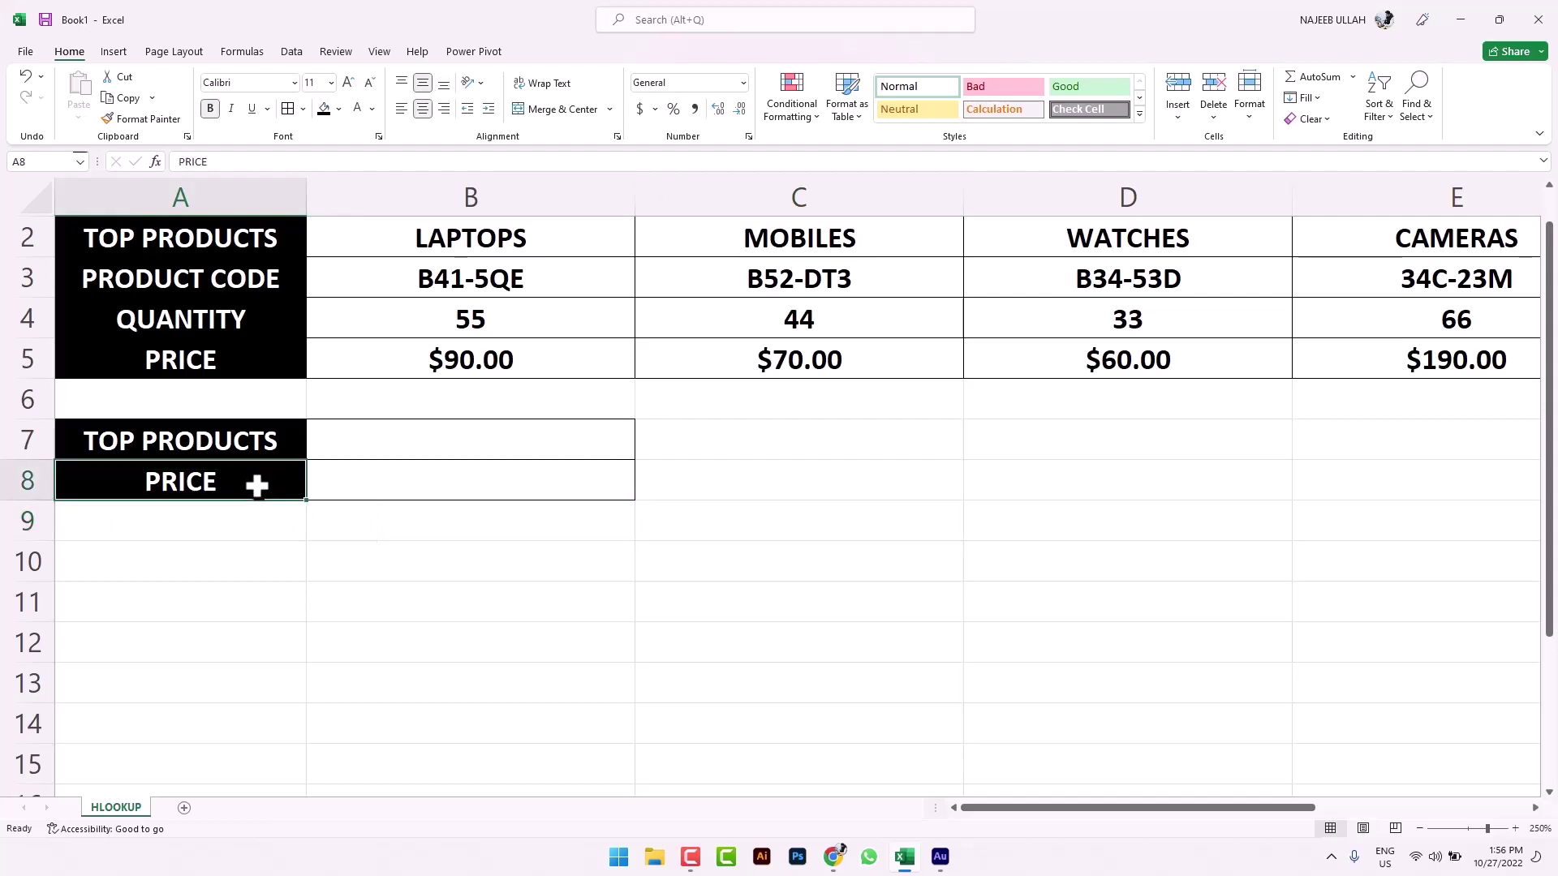
pyautogui.hotkey('ctrl', 'x')
pyautogui.click(371, 452)
pyautogui.hotkey('ctrl', 'v')
pyautogui.click(461, 505)
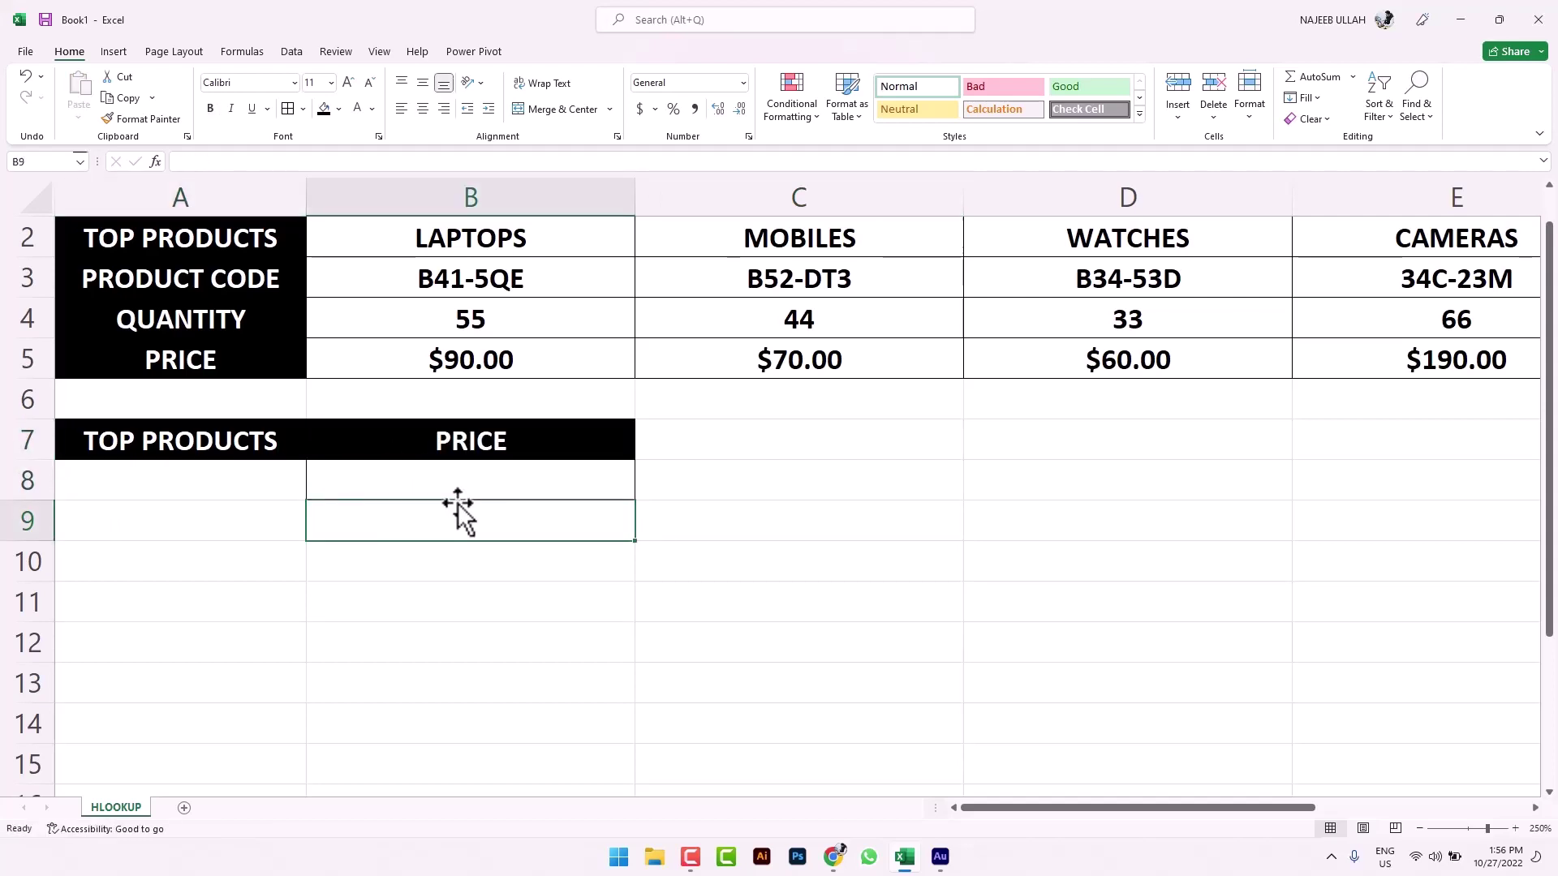
# Step: Apply All Borders to A8:B8 under the headers
pyautogui.moveTo(291, 481); pyautogui.dragTo(363, 482)
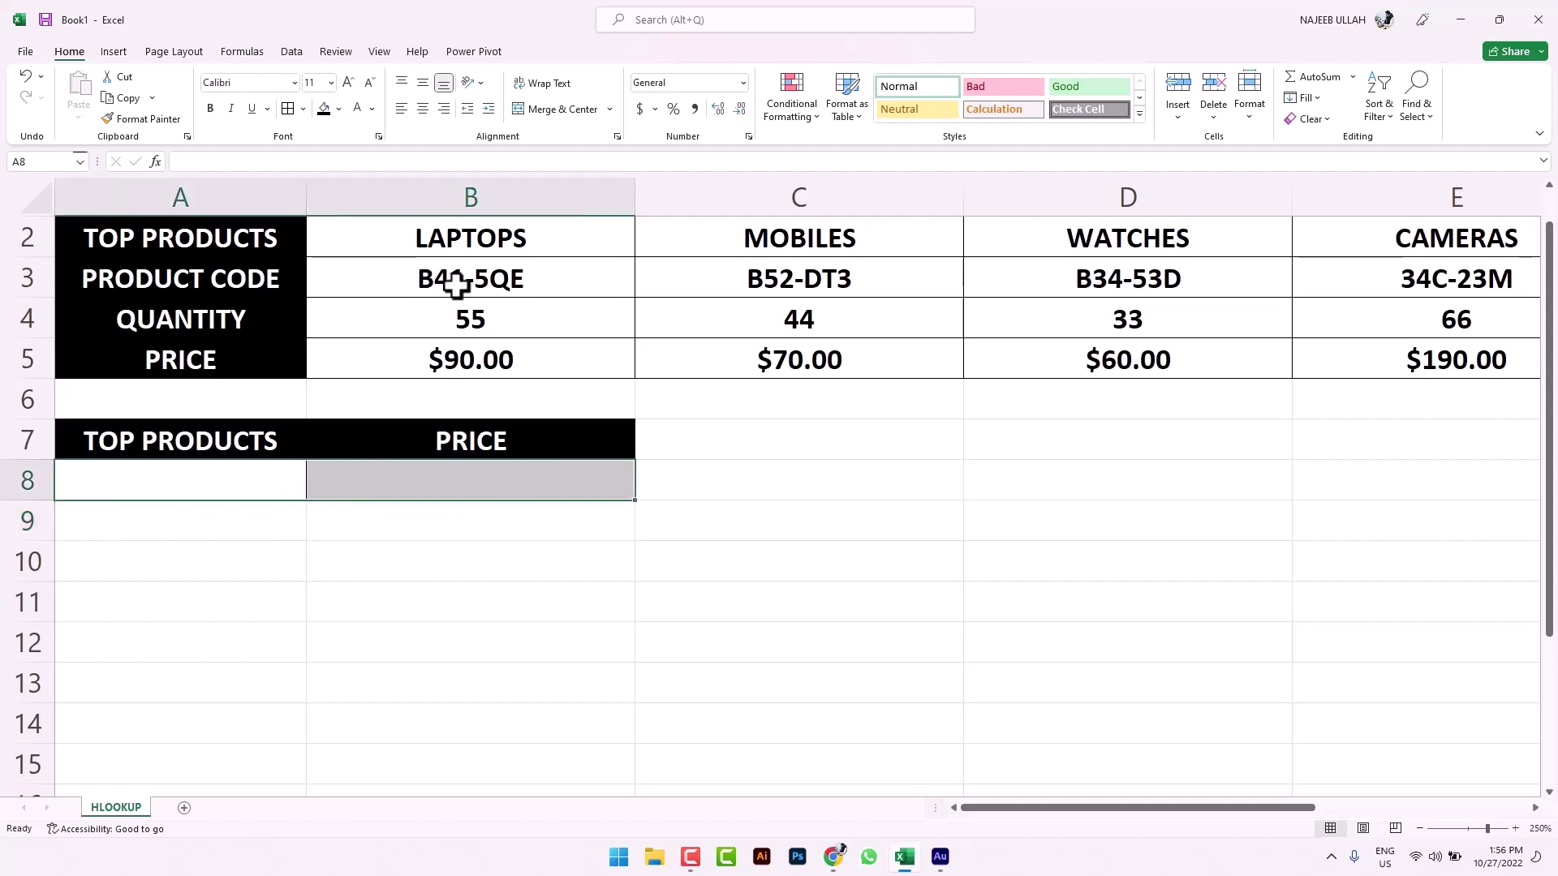
pyautogui.click(304, 110)
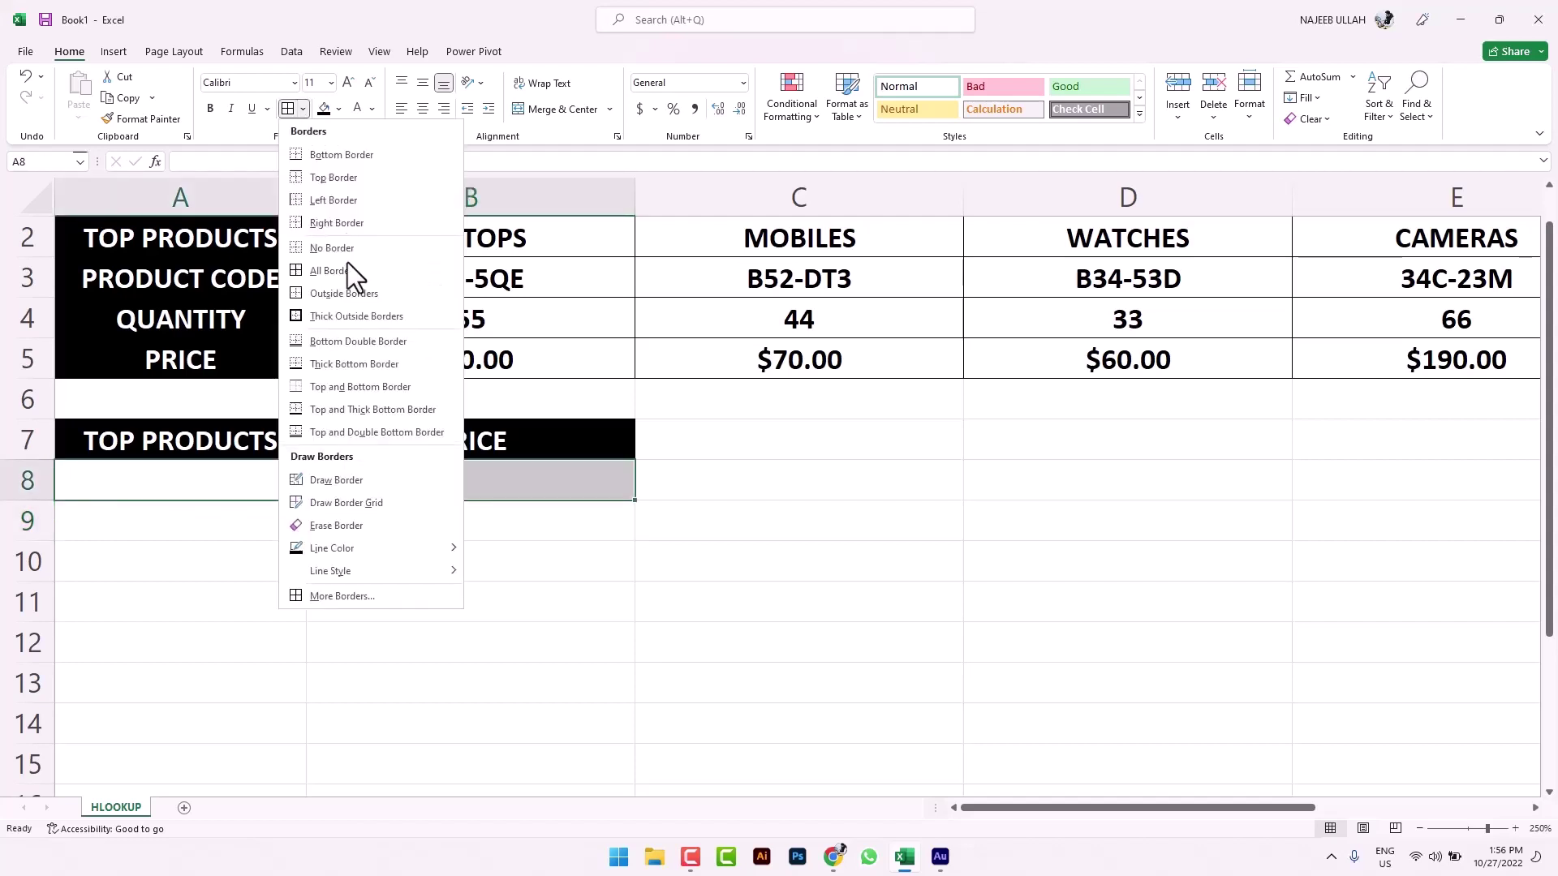
pyautogui.click(348, 280)
pyautogui.scroll(1, 815, 479)
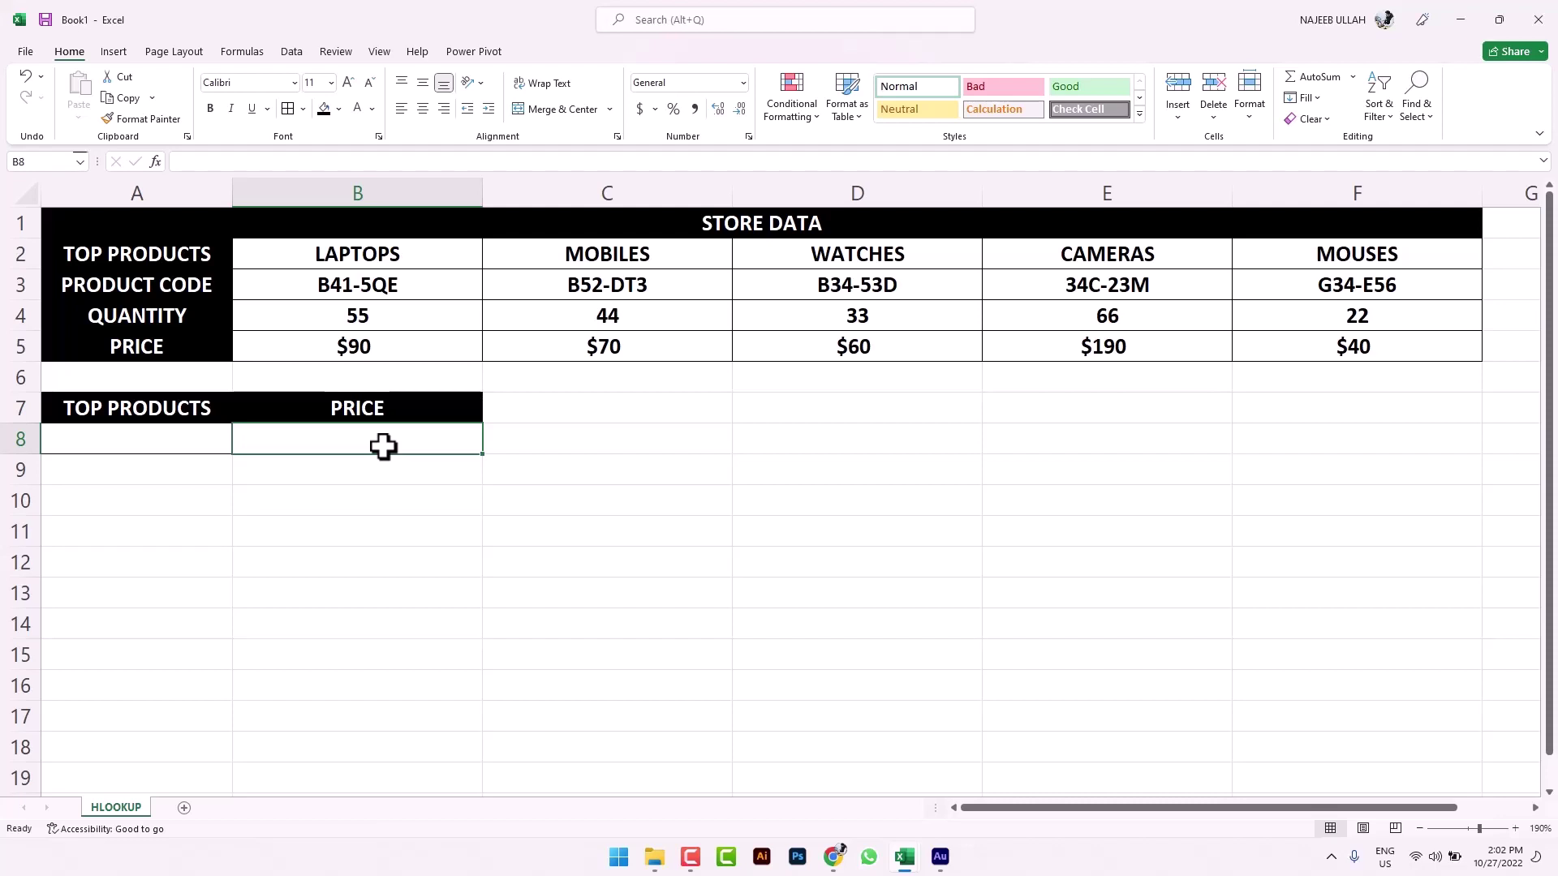
# Step: Start =HLOOKUP in B8 with A8 as lookup value and B2:F5 as the table
pyautogui.write('=H')
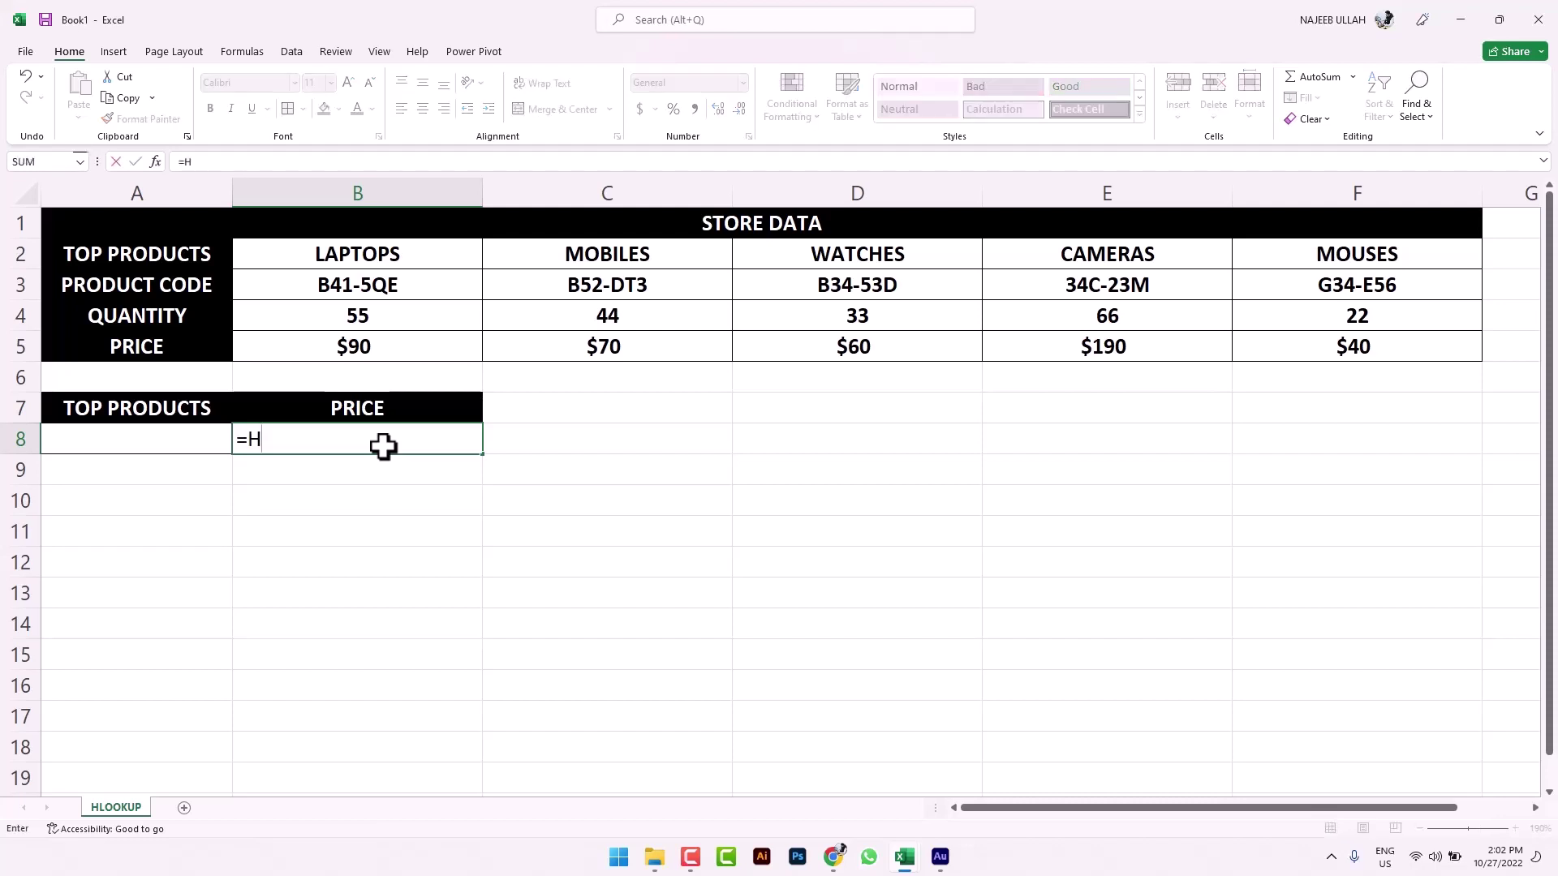
pyautogui.write('LO')
pyautogui.press('Tab')
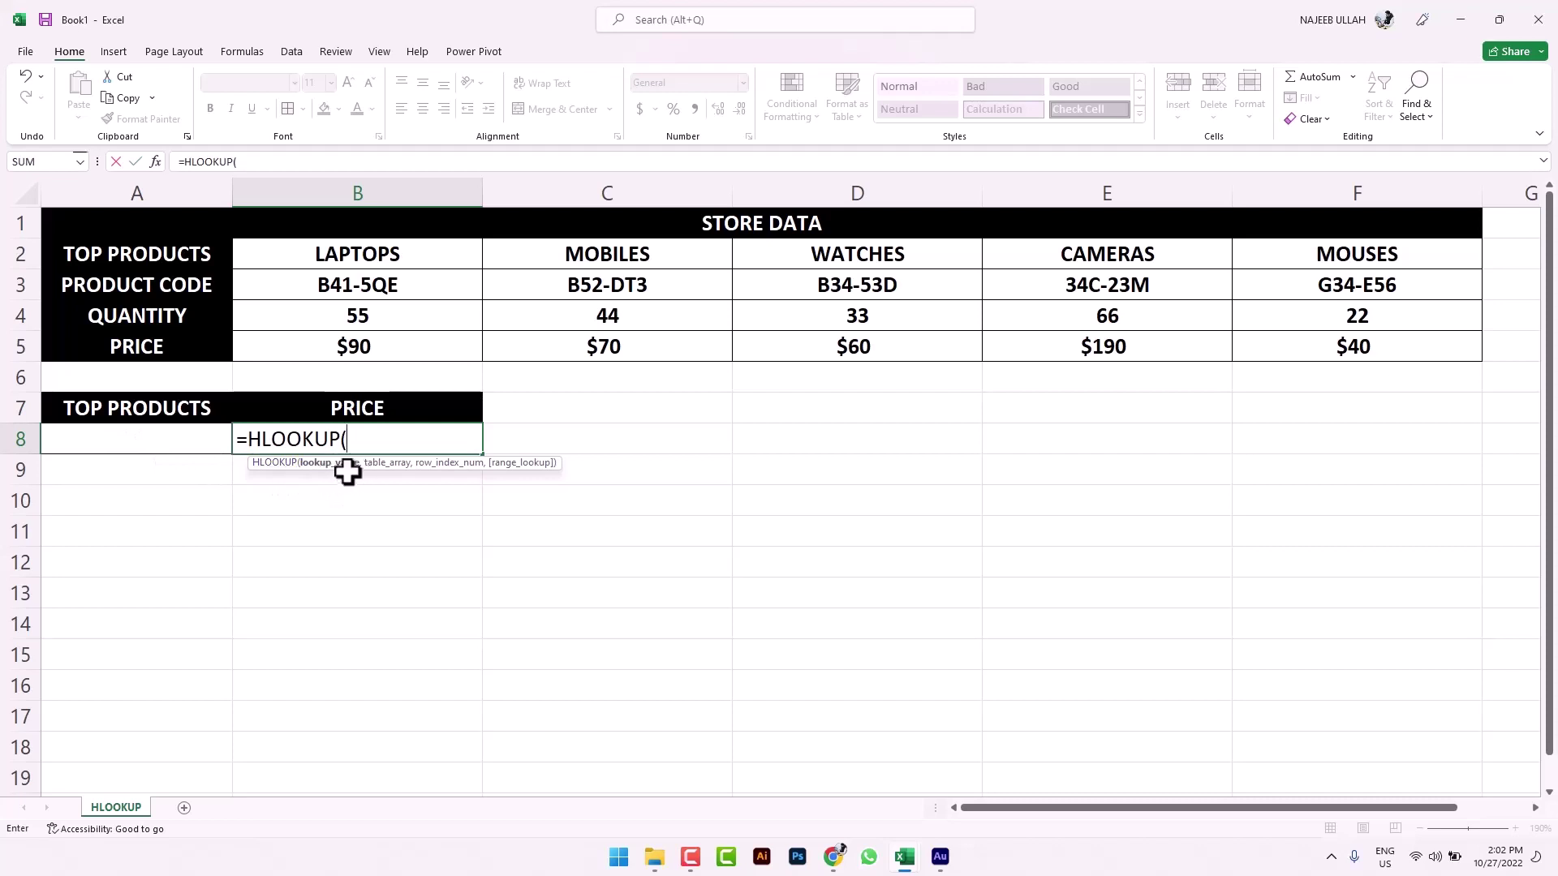
pyautogui.click(140, 439)
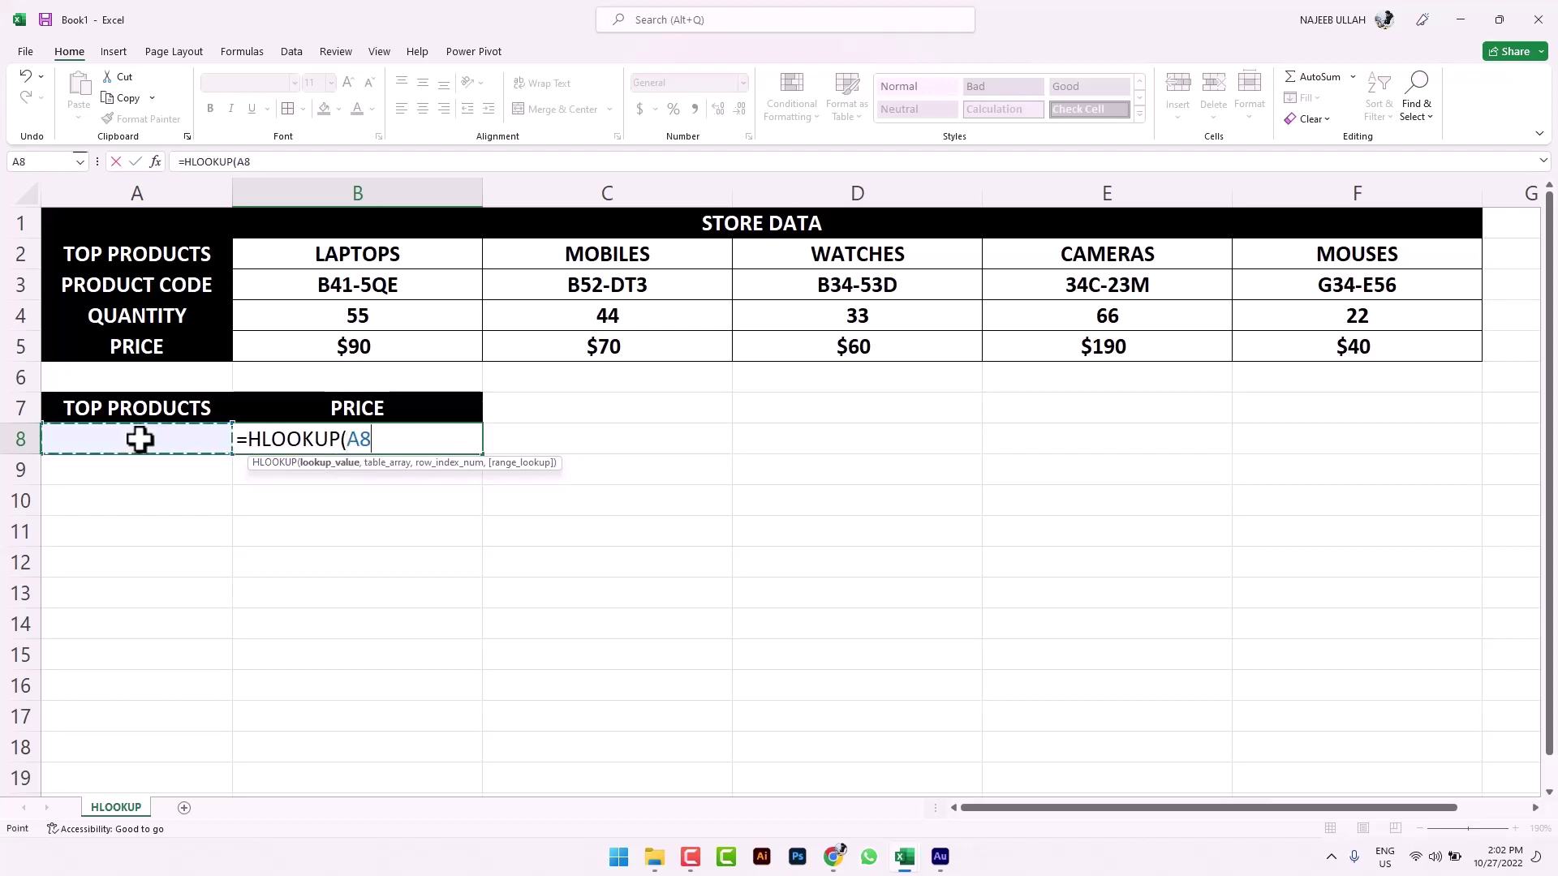
pyautogui.write(',')
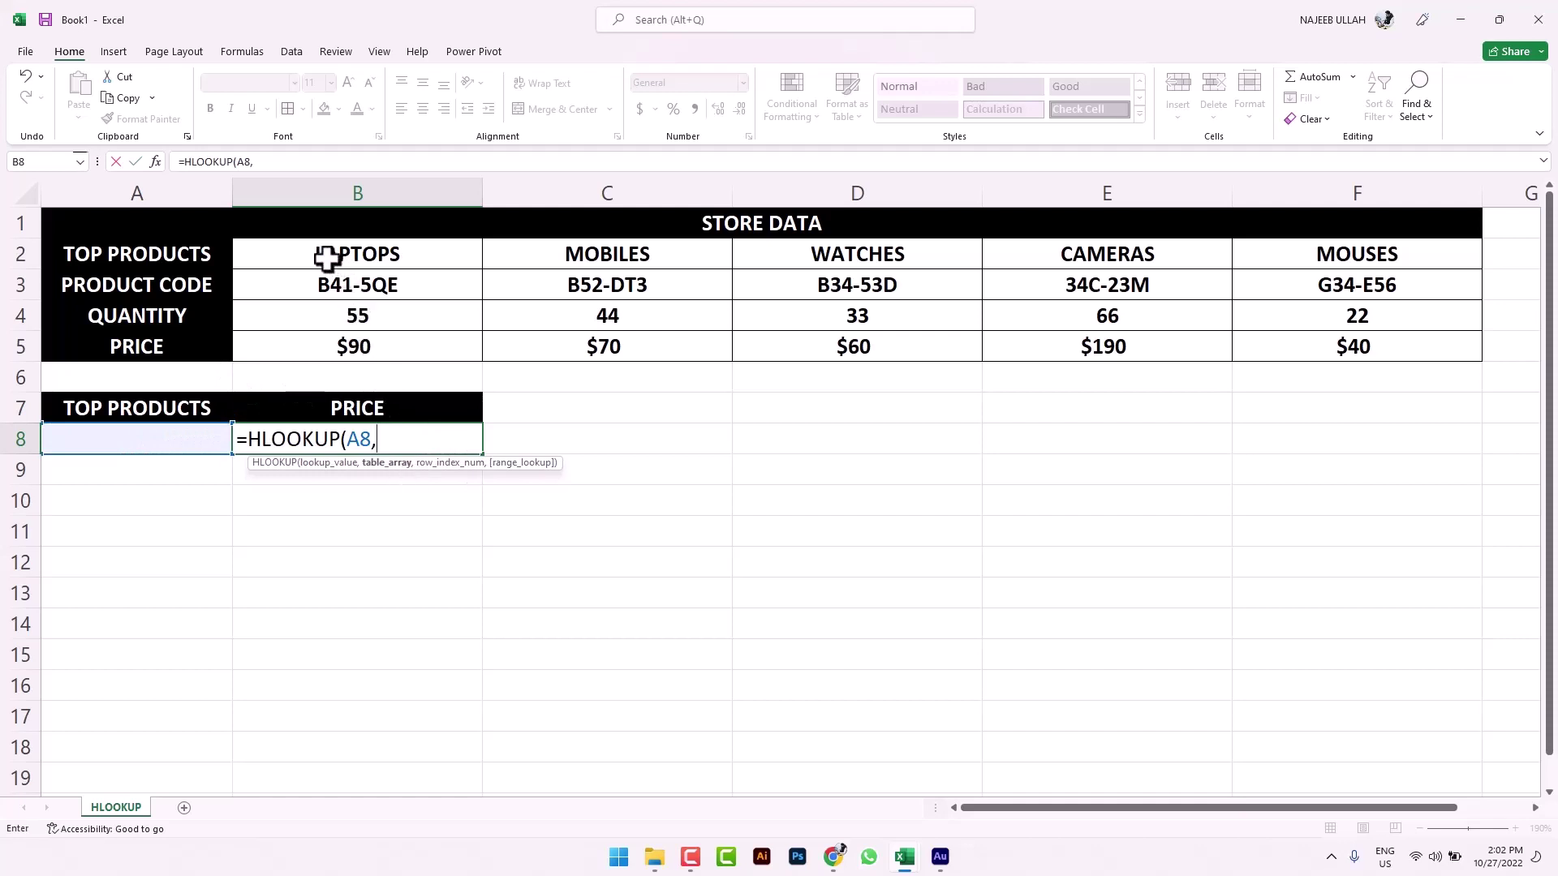
pyautogui.moveTo(313, 255)
pyautogui.mouseDown()
pyautogui.moveTo(1190, 317)
pyautogui.moveTo(1310, 342)
pyautogui.mouseUp()
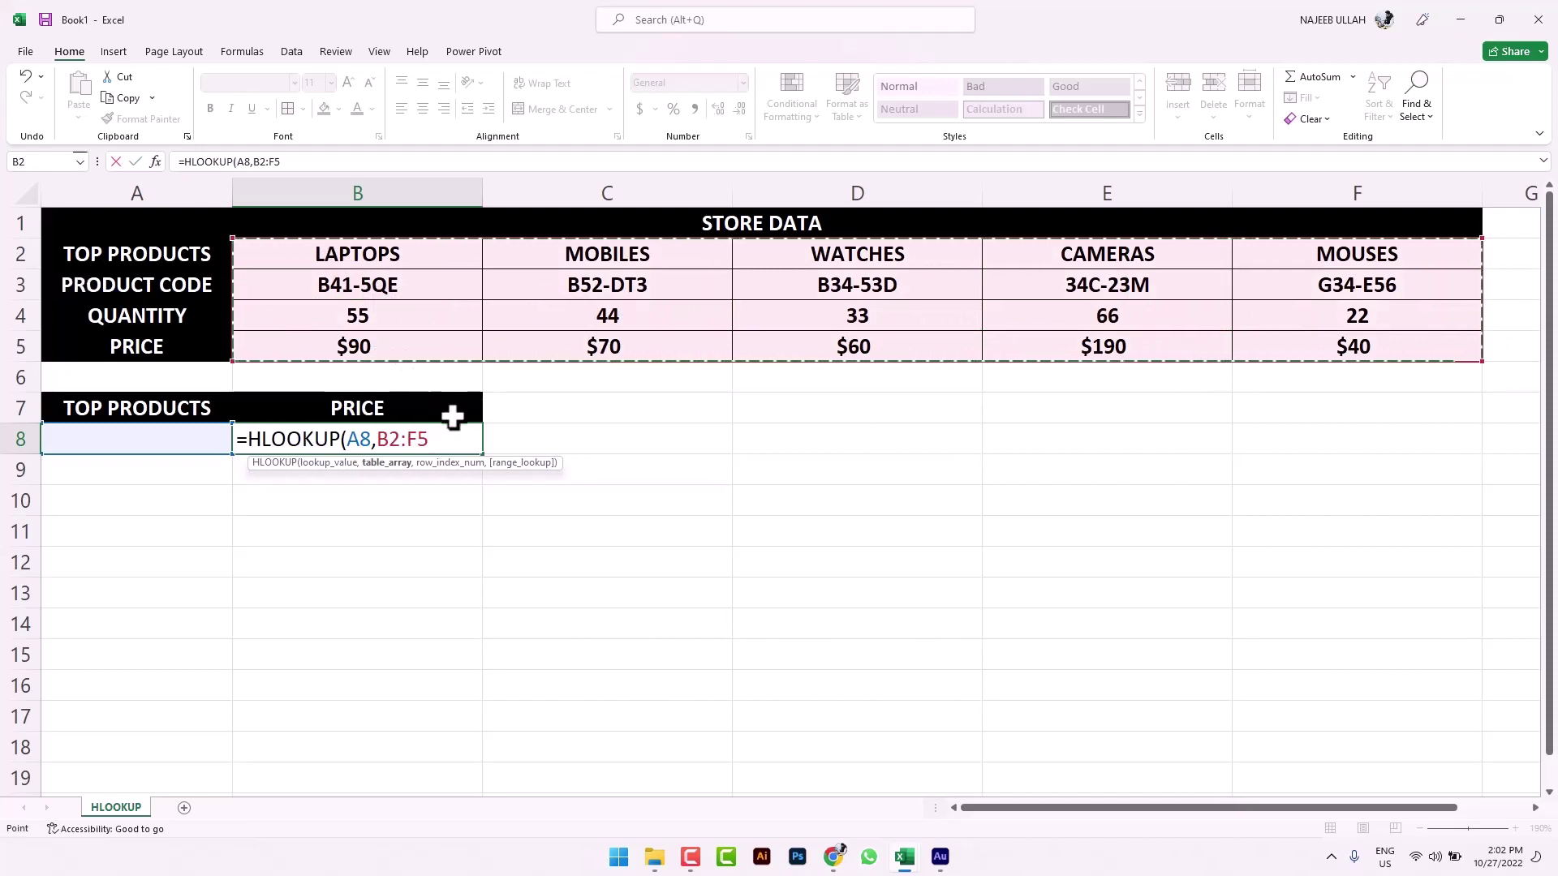
# Step: Add a comma after B2:F5 in B8's HLOOKUP, ready for the row index
pyautogui.write(',')
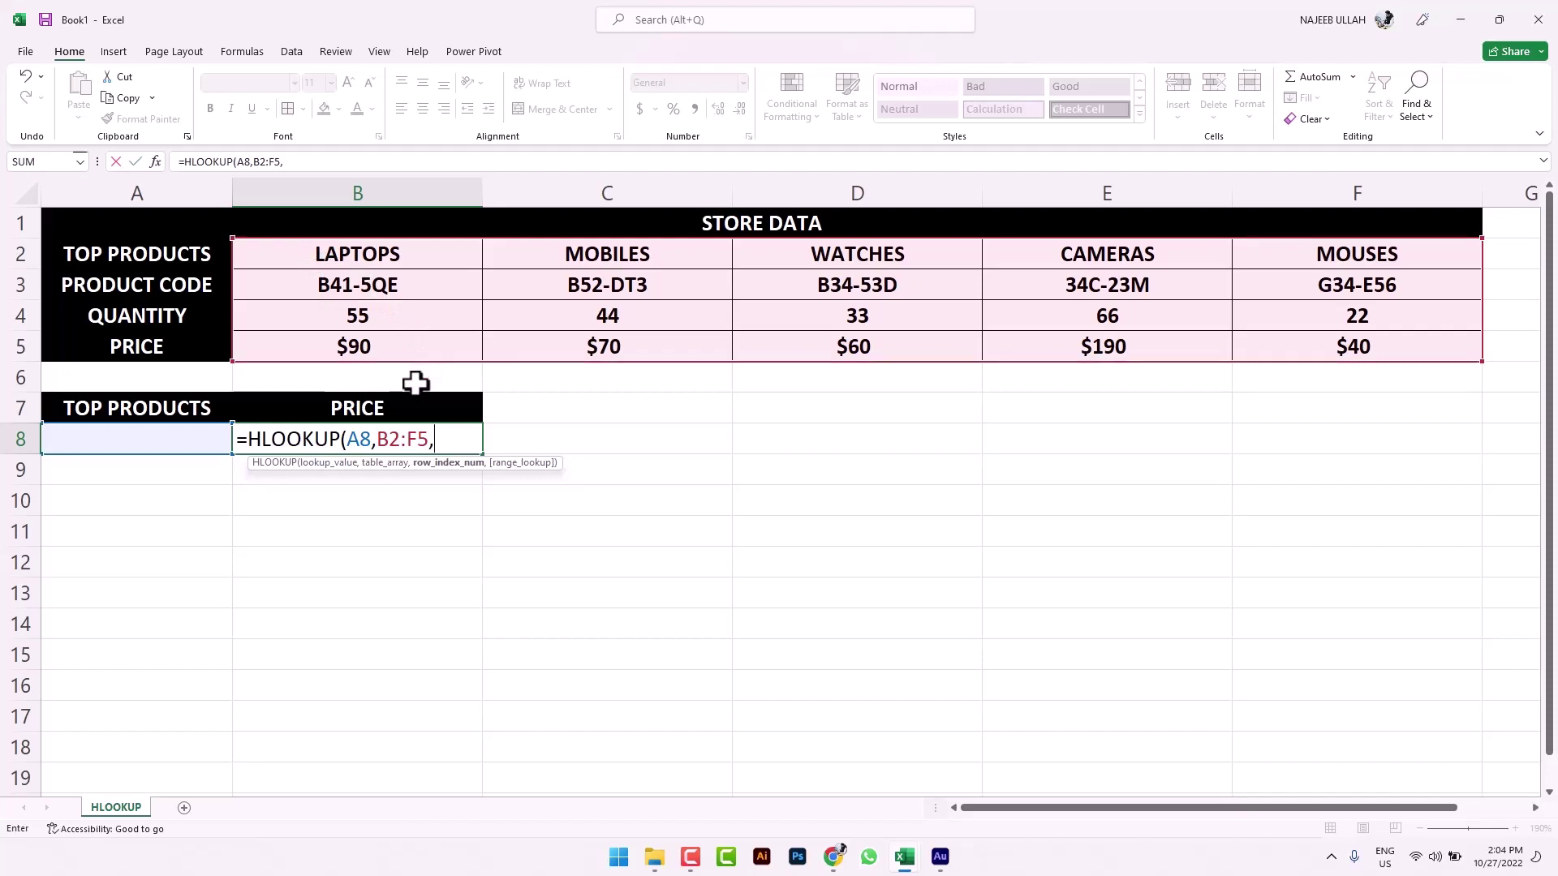
# Step: Complete B8 as =HLOOKUP(A8,B2:F5,4,0) and enter LAPTOPS in A8
pyautogui.write('4,0')
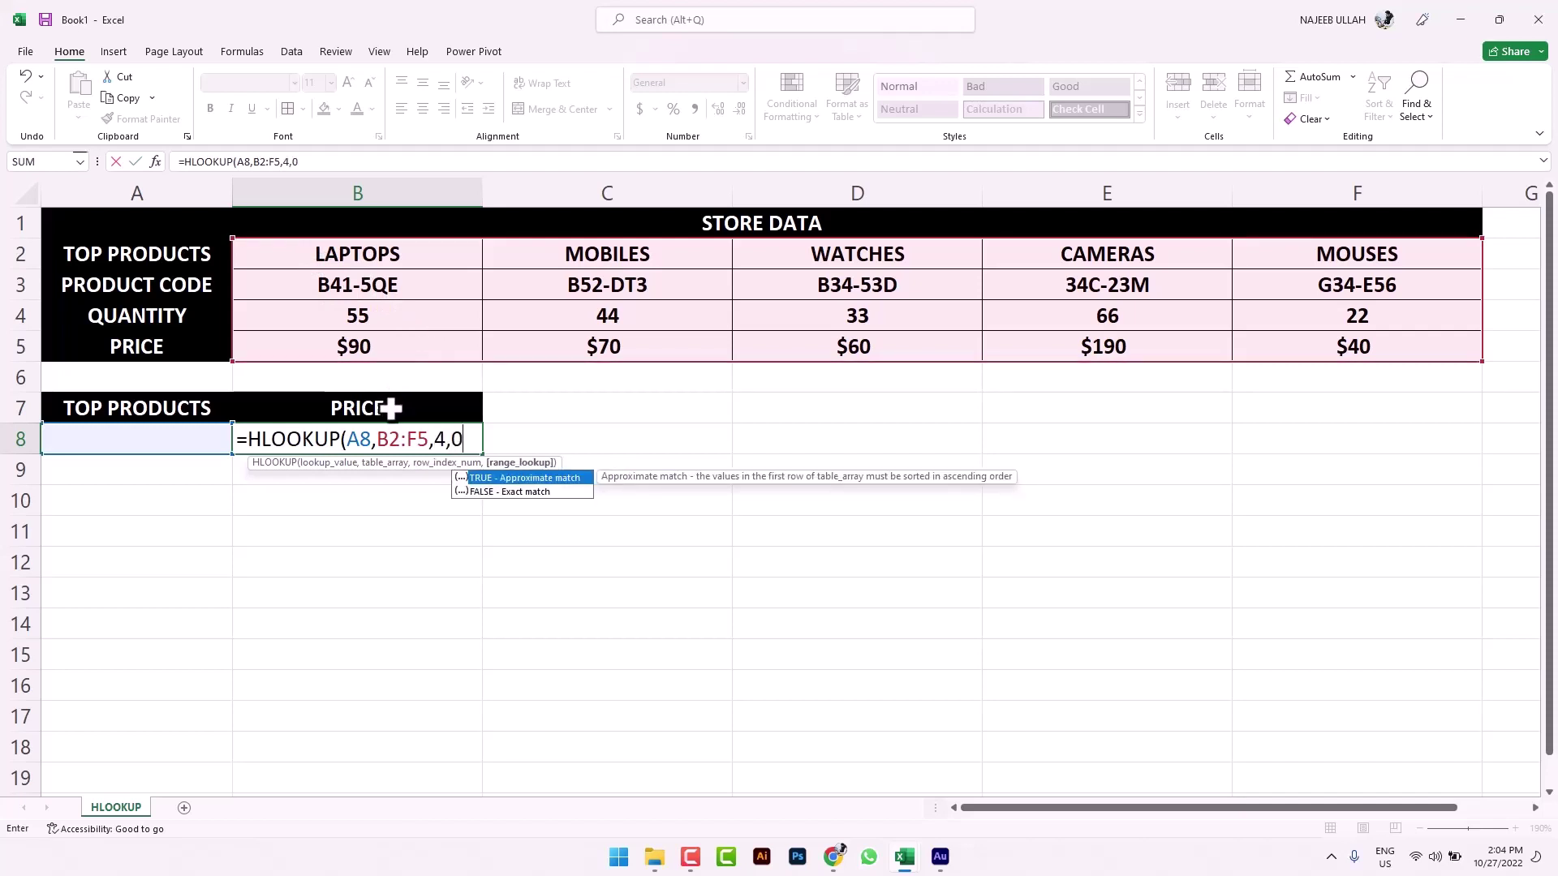
pyautogui.write(')')
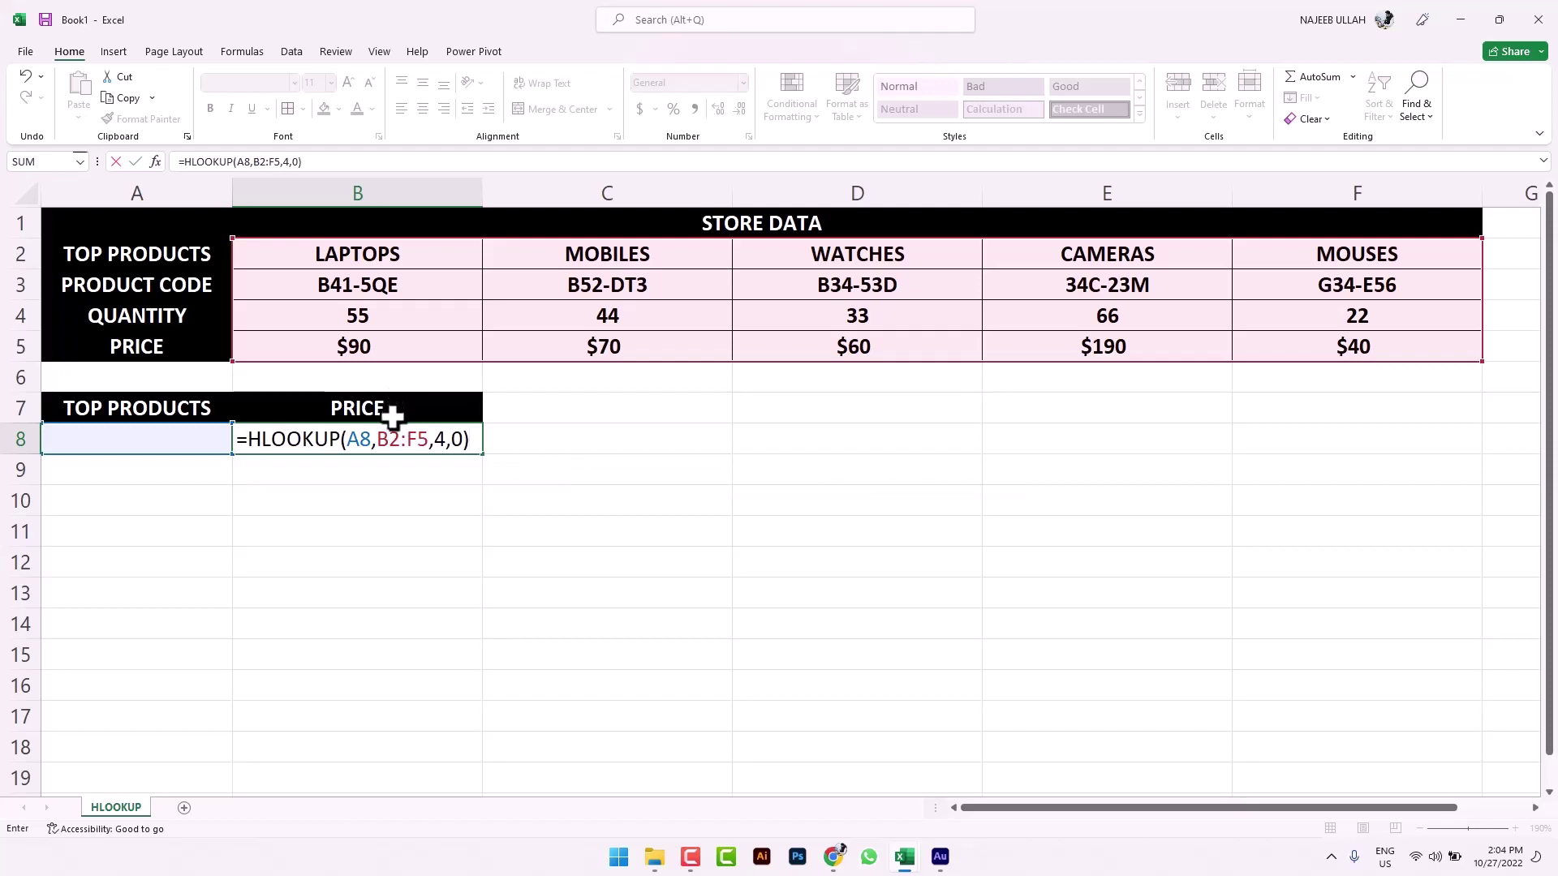
pyautogui.press('Return')
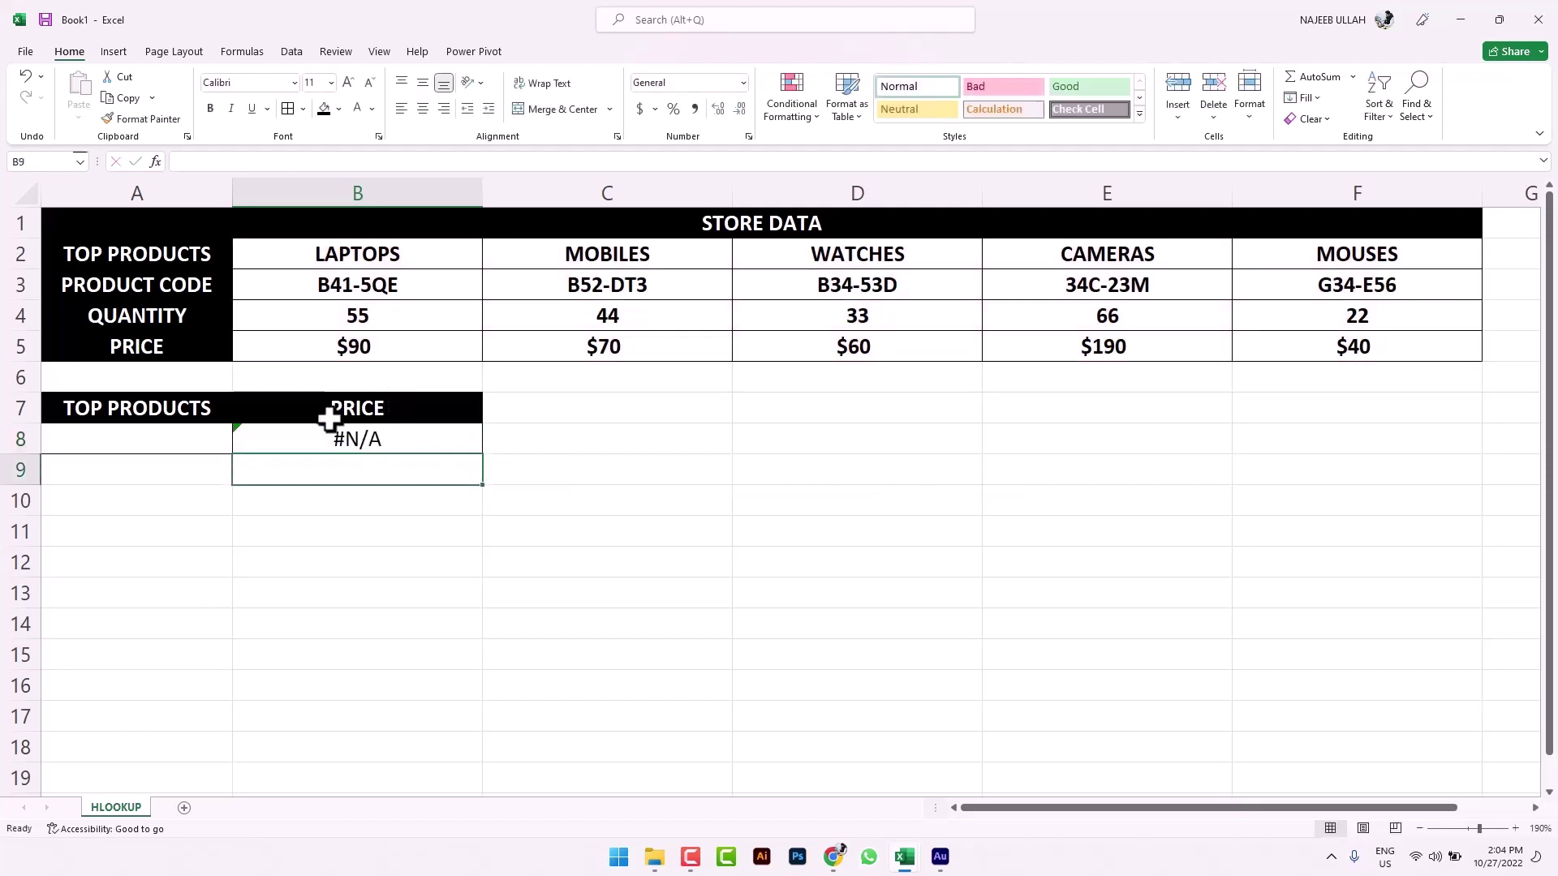
pyautogui.click(197, 442)
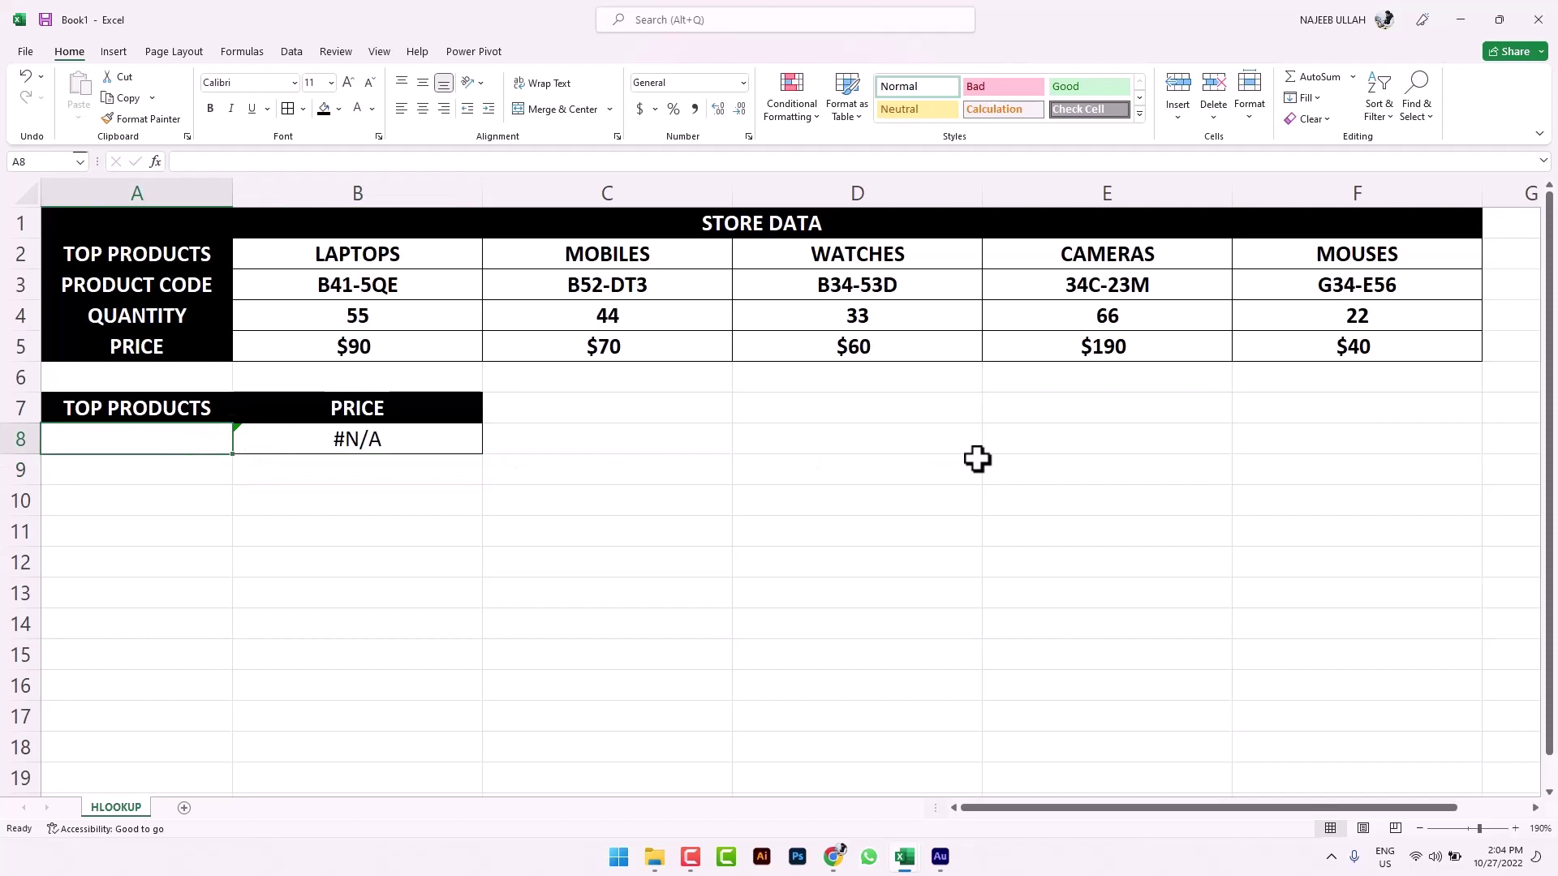
pyautogui.write('LAPTOP')
pyautogui.write('S')
pyautogui.press('Return')
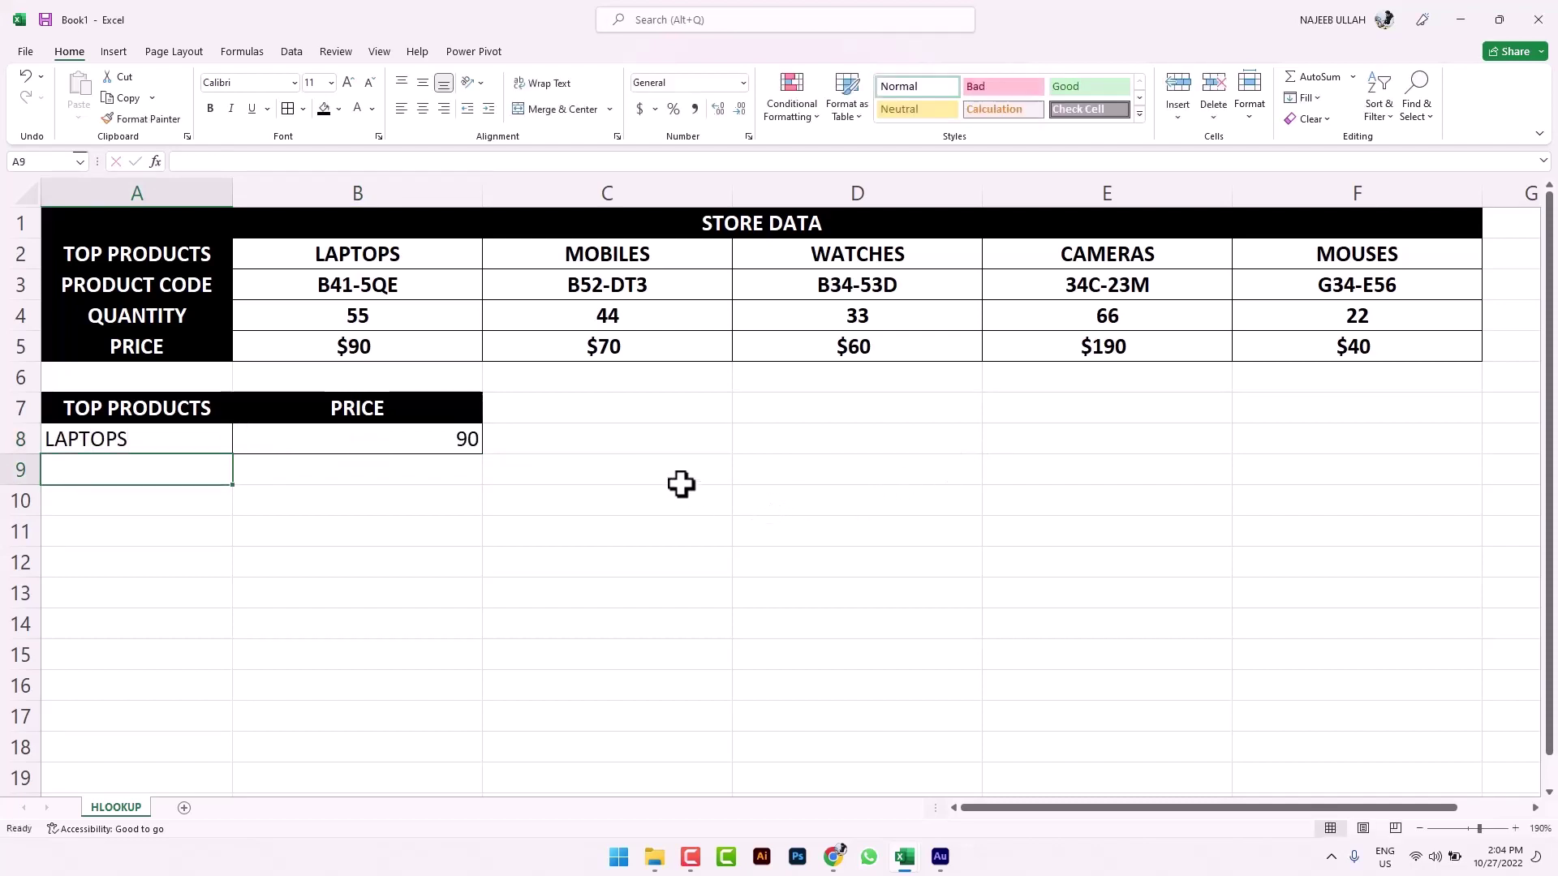
# Step: Make LAPTOPS and its price in A8:B8 bold and centred
pyautogui.moveTo(202, 458); pyautogui.dragTo(295, 442)
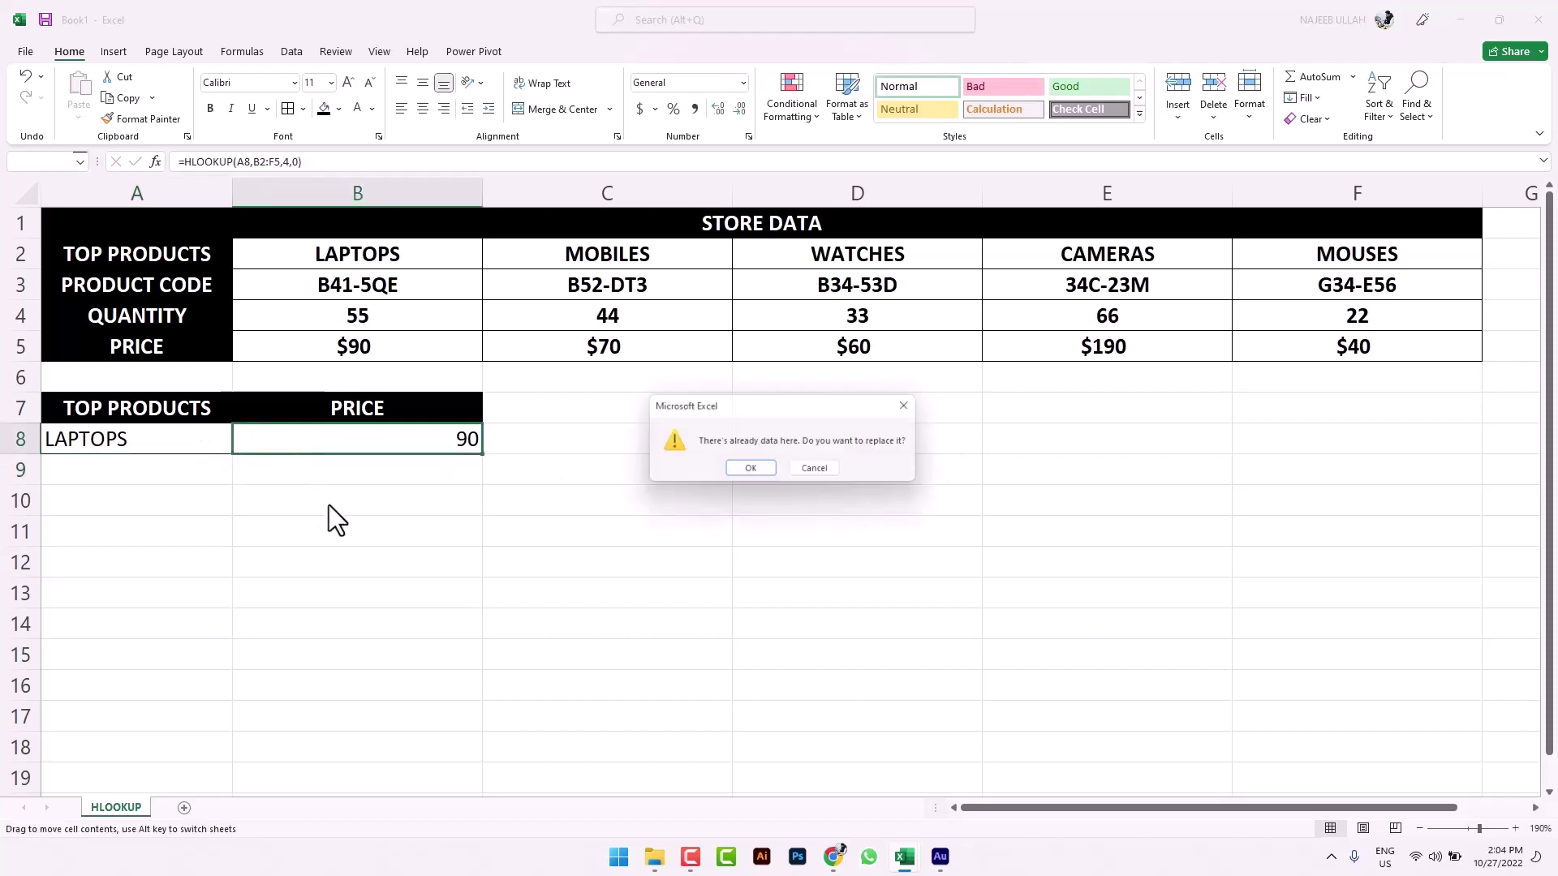
pyautogui.click(810, 471)
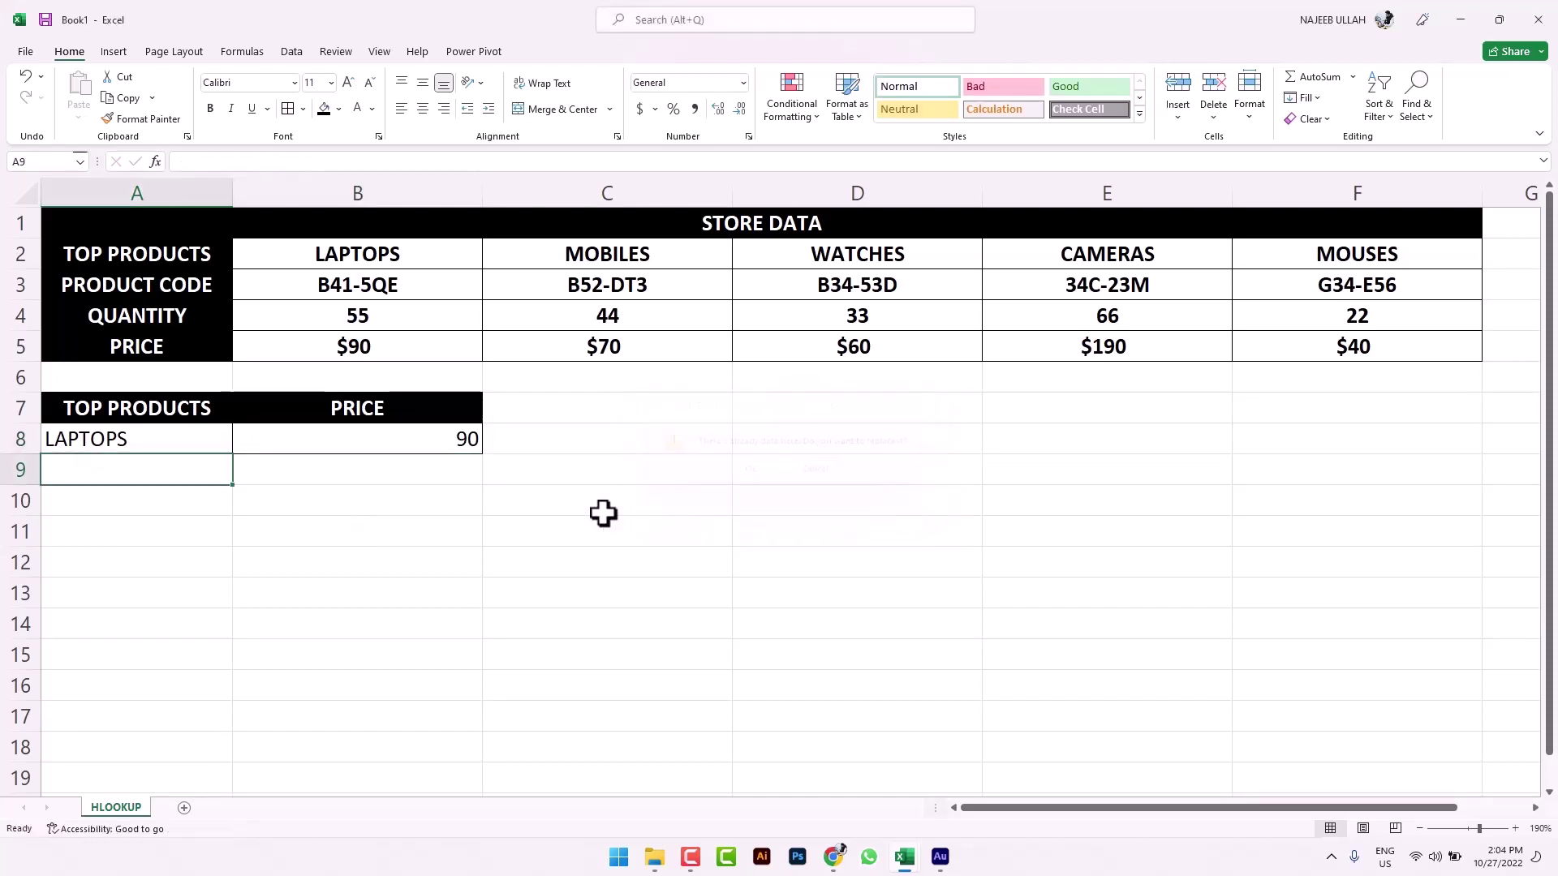
pyautogui.moveTo(192, 446); pyautogui.dragTo(297, 443)
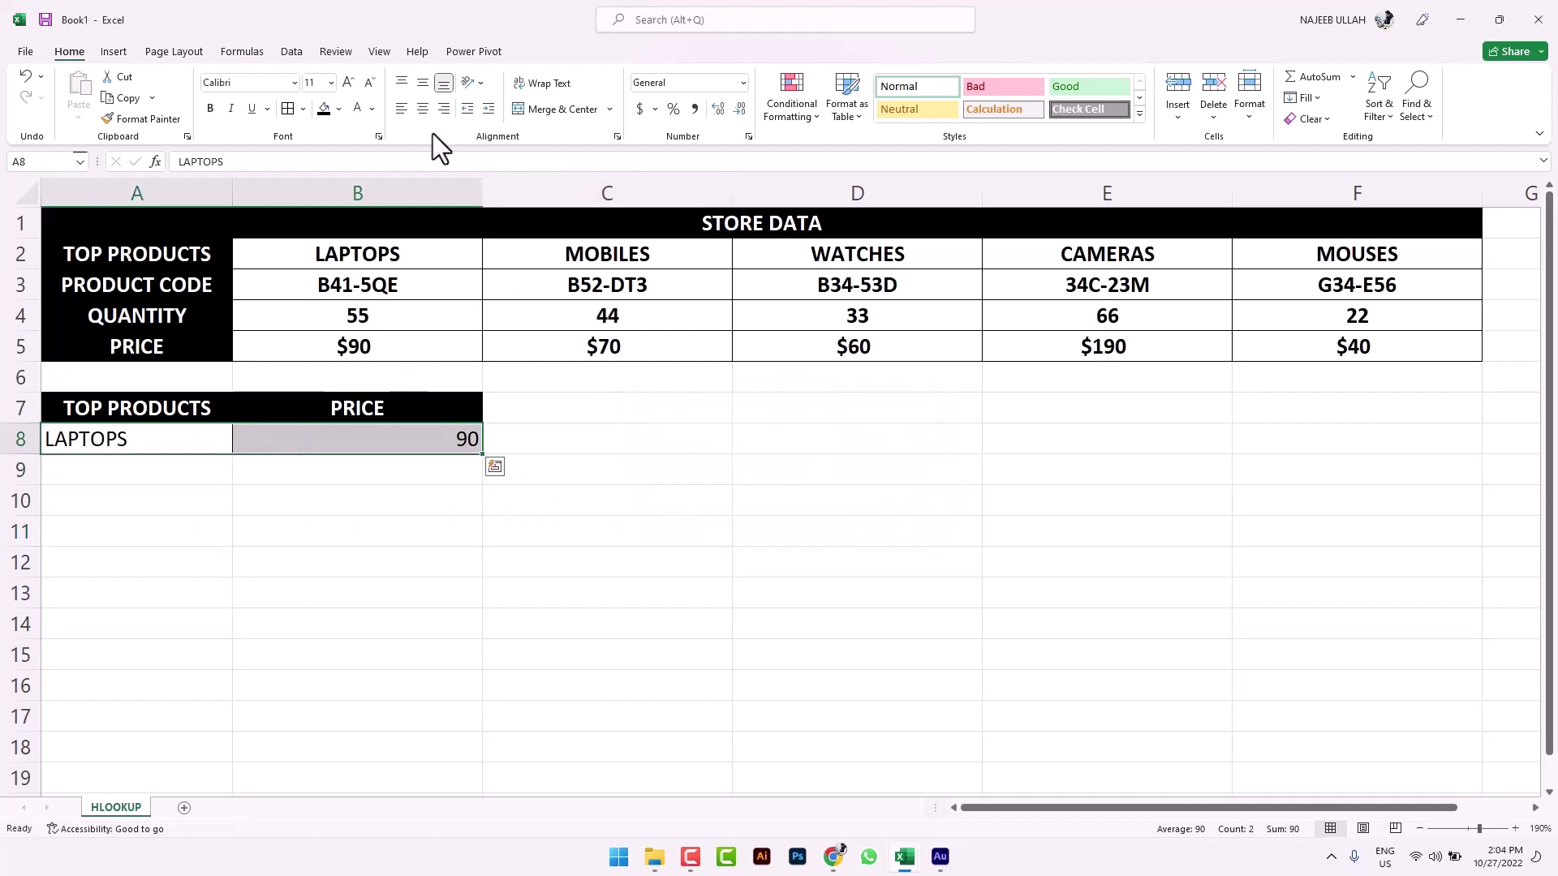
pyautogui.click(409, 110)
pyautogui.click(423, 109)
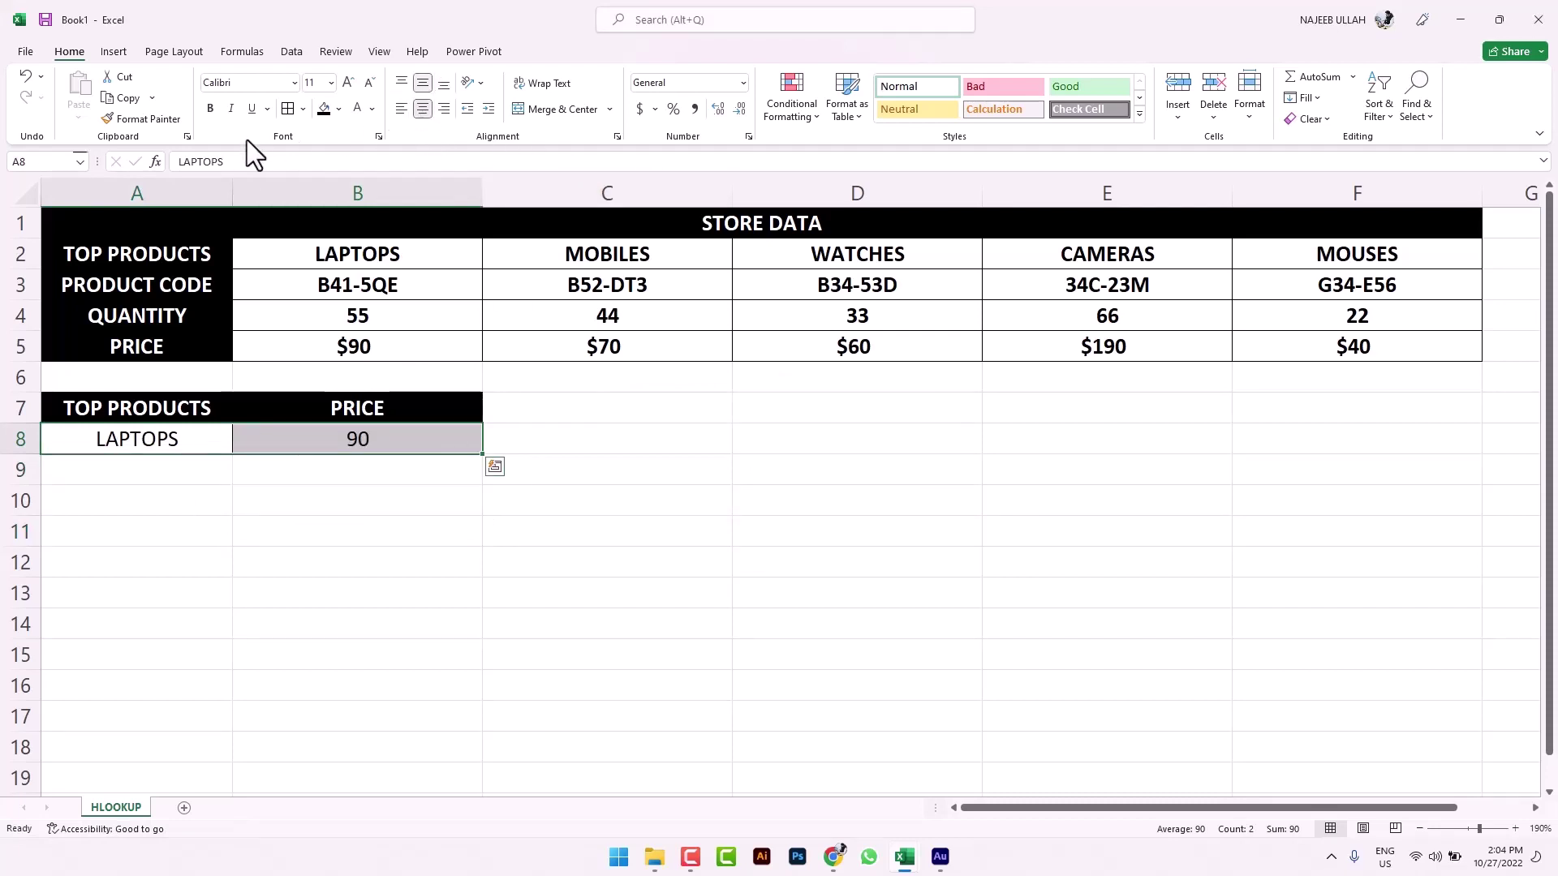
pyautogui.click(211, 108)
pyautogui.click(637, 529)
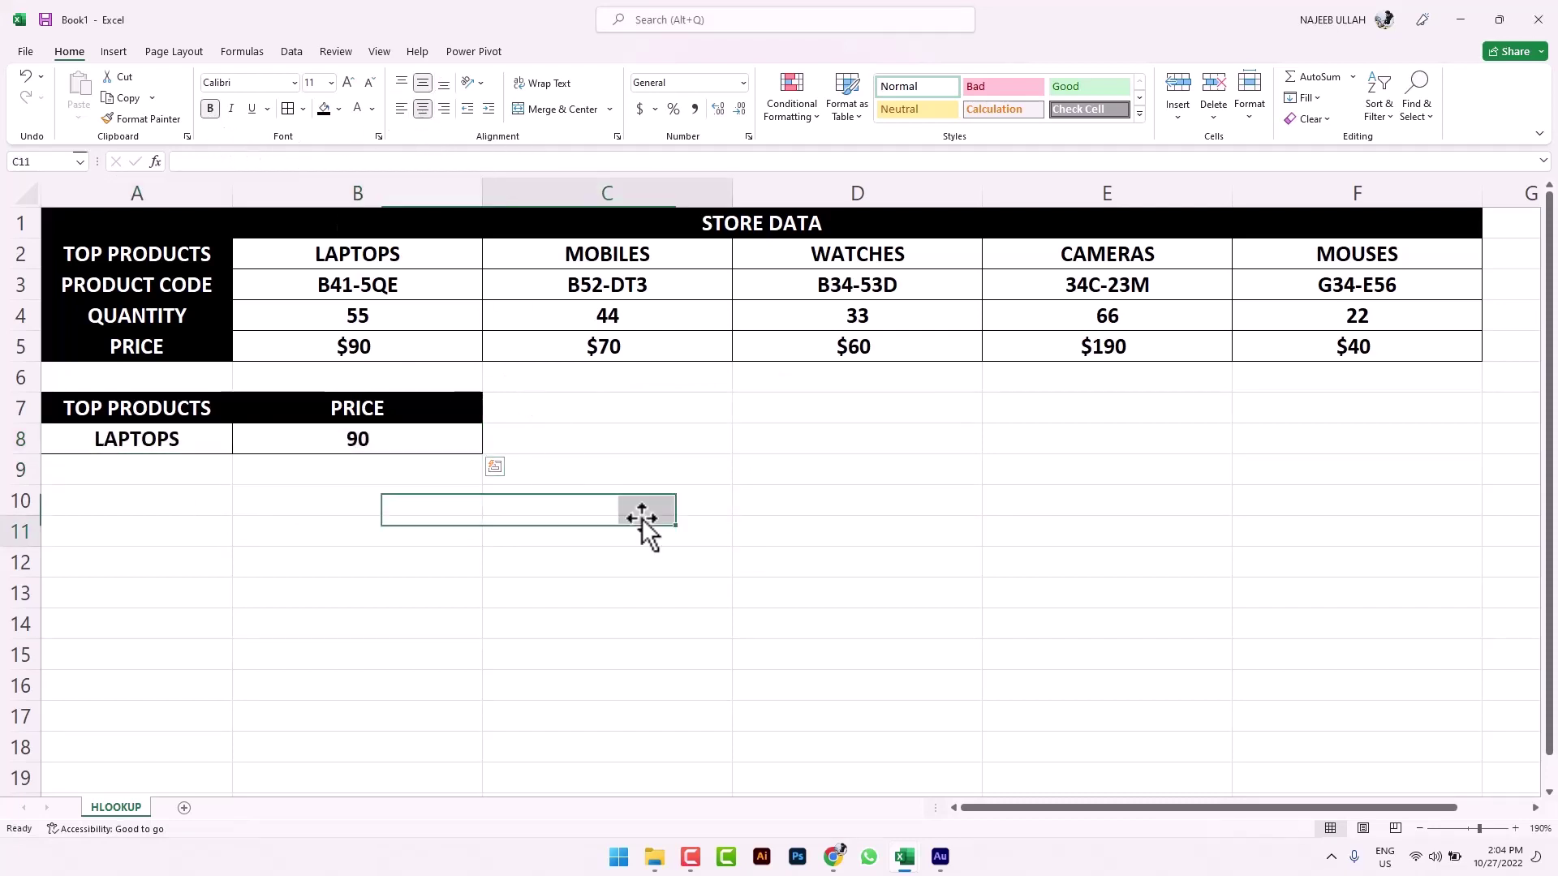
pyautogui.click(399, 449)
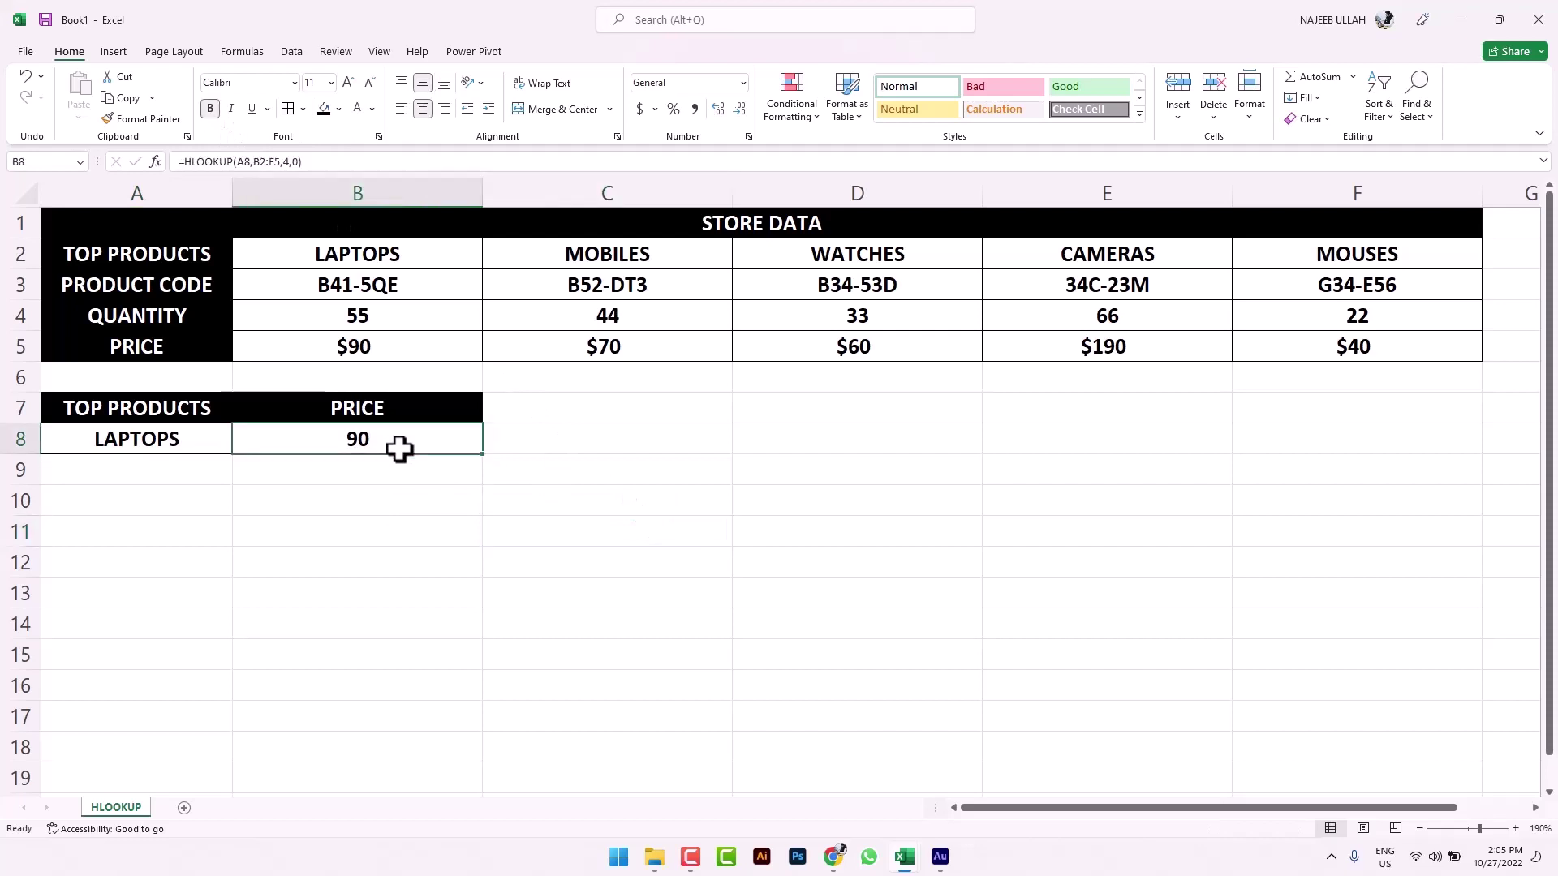
# Step: Format the looked-up price in B8 as Currency
pyautogui.click(742, 88)
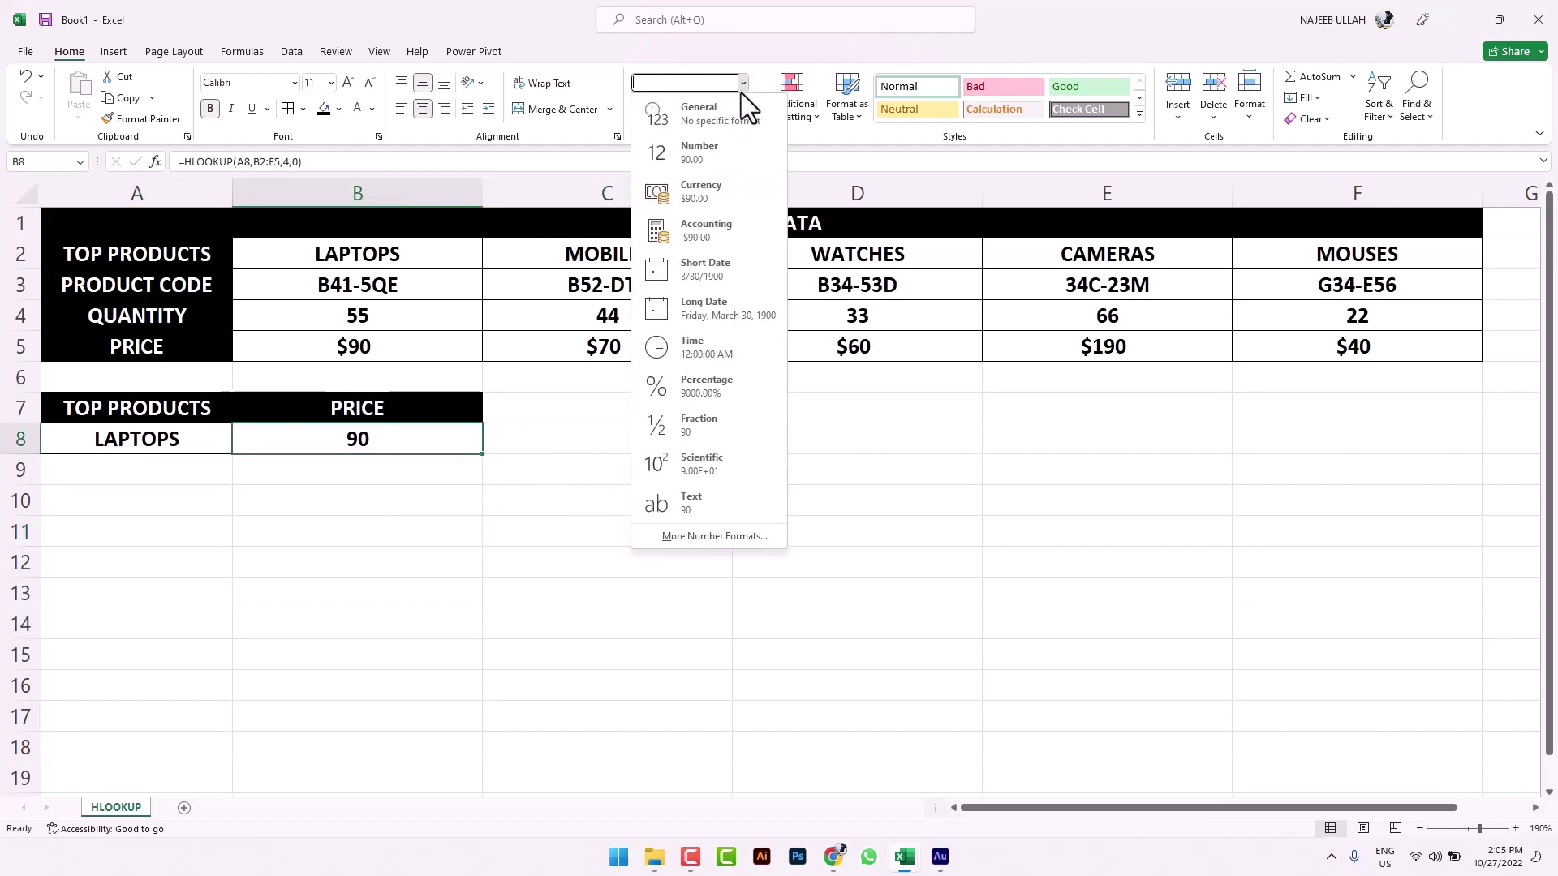
pyautogui.click(699, 194)
pyautogui.click(636, 531)
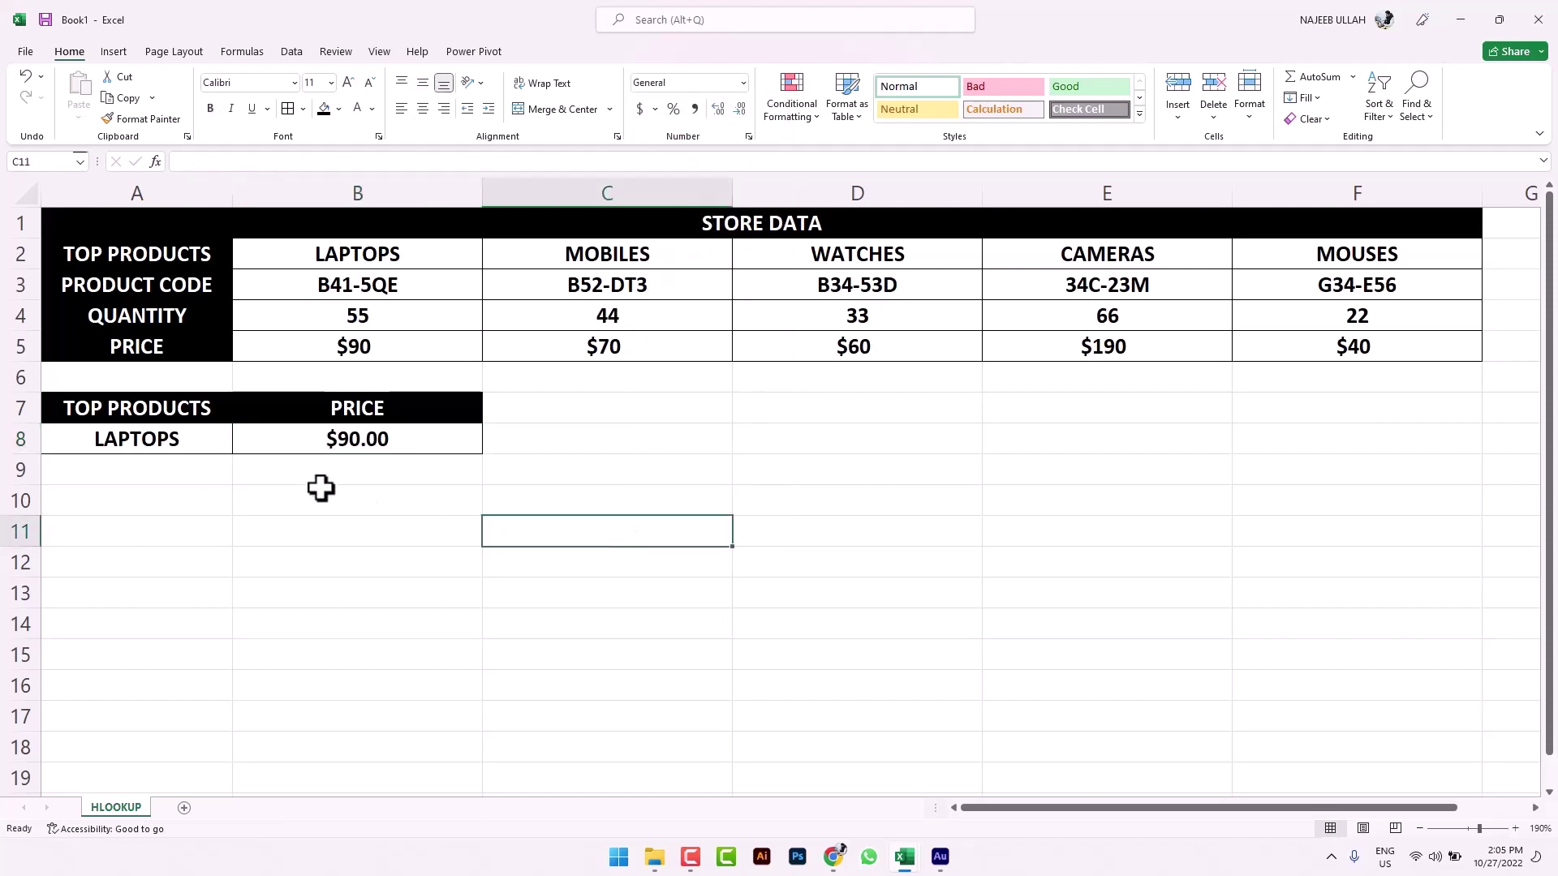
# Step: Look up WATCHES, then CAMERAS in A8, showing $190.00
pyautogui.click(208, 443)
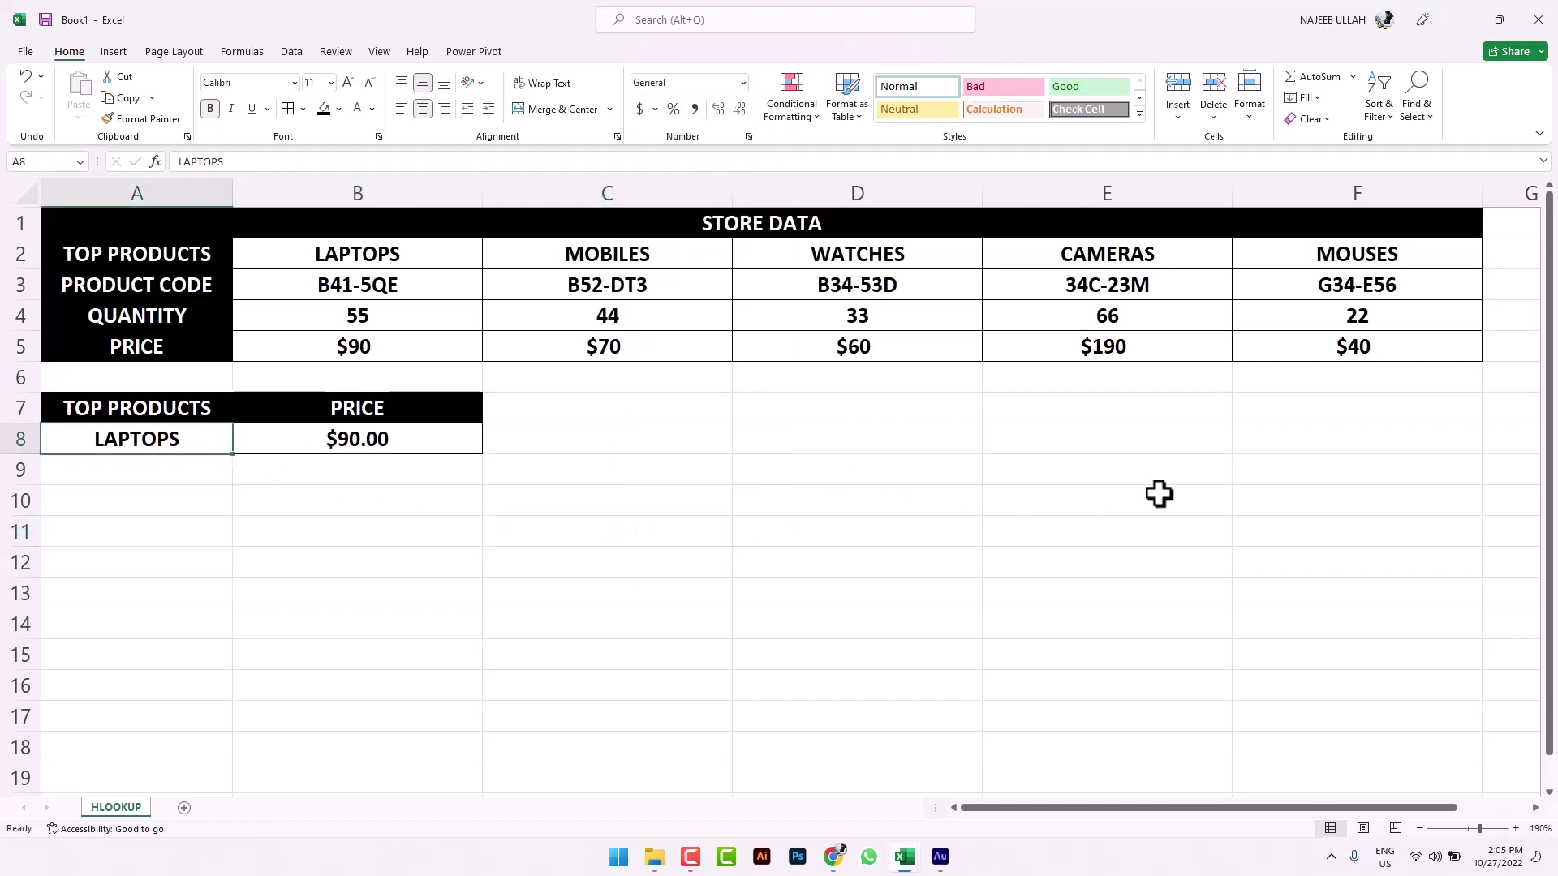
pyautogui.write('WATCHES')
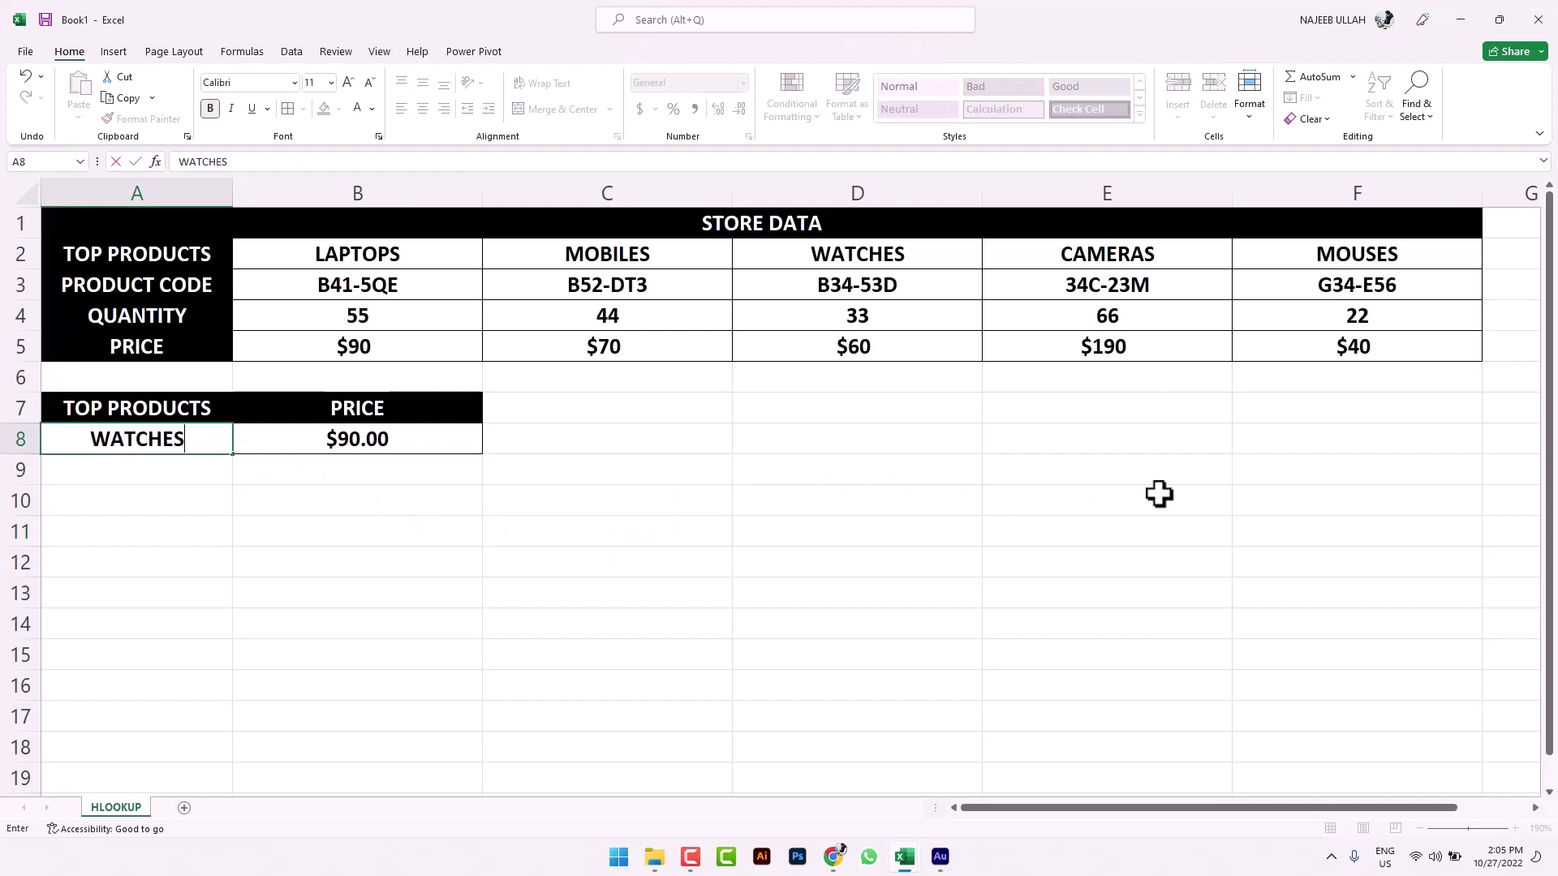
pyautogui.press('Return')
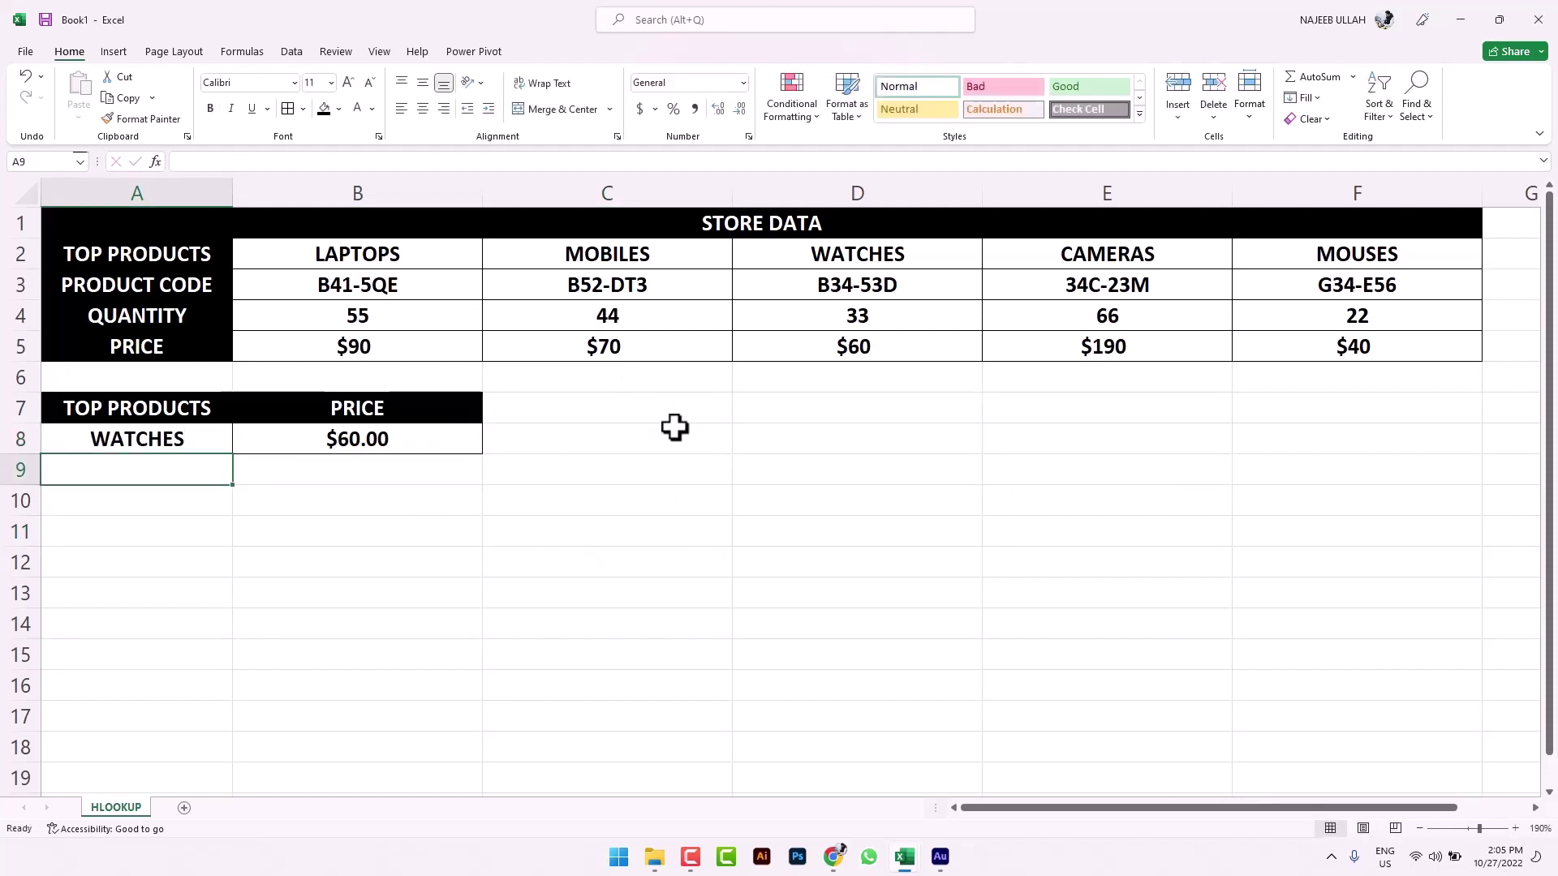
pyautogui.write('CAMERAS')
pyautogui.press('Return')
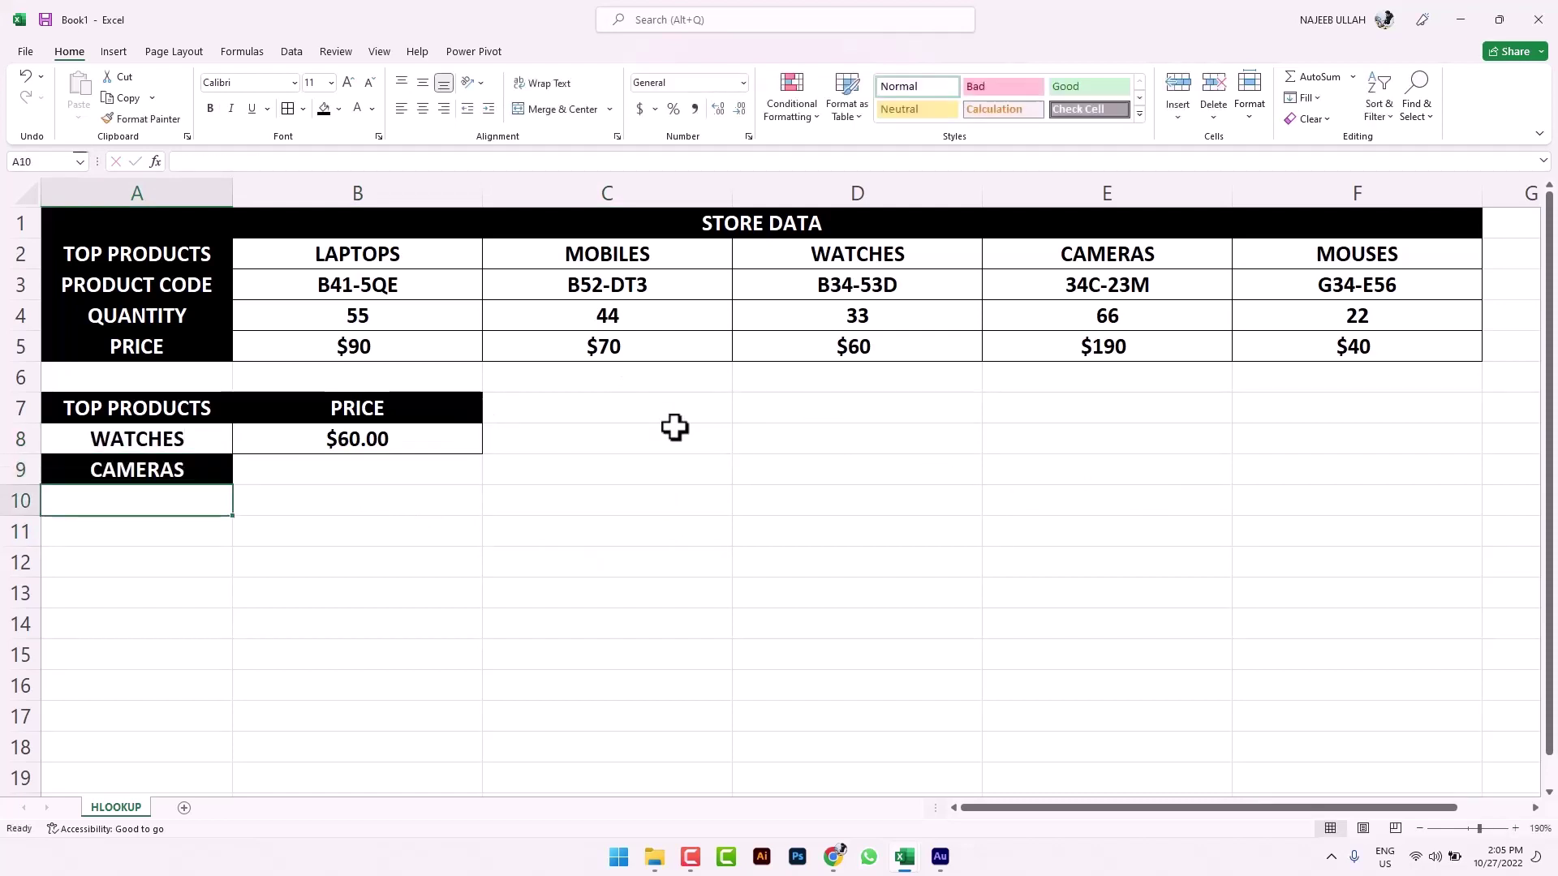
pyautogui.hotkey('ctrl', 'z')
pyautogui.click(199, 440)
pyautogui.write('CA')
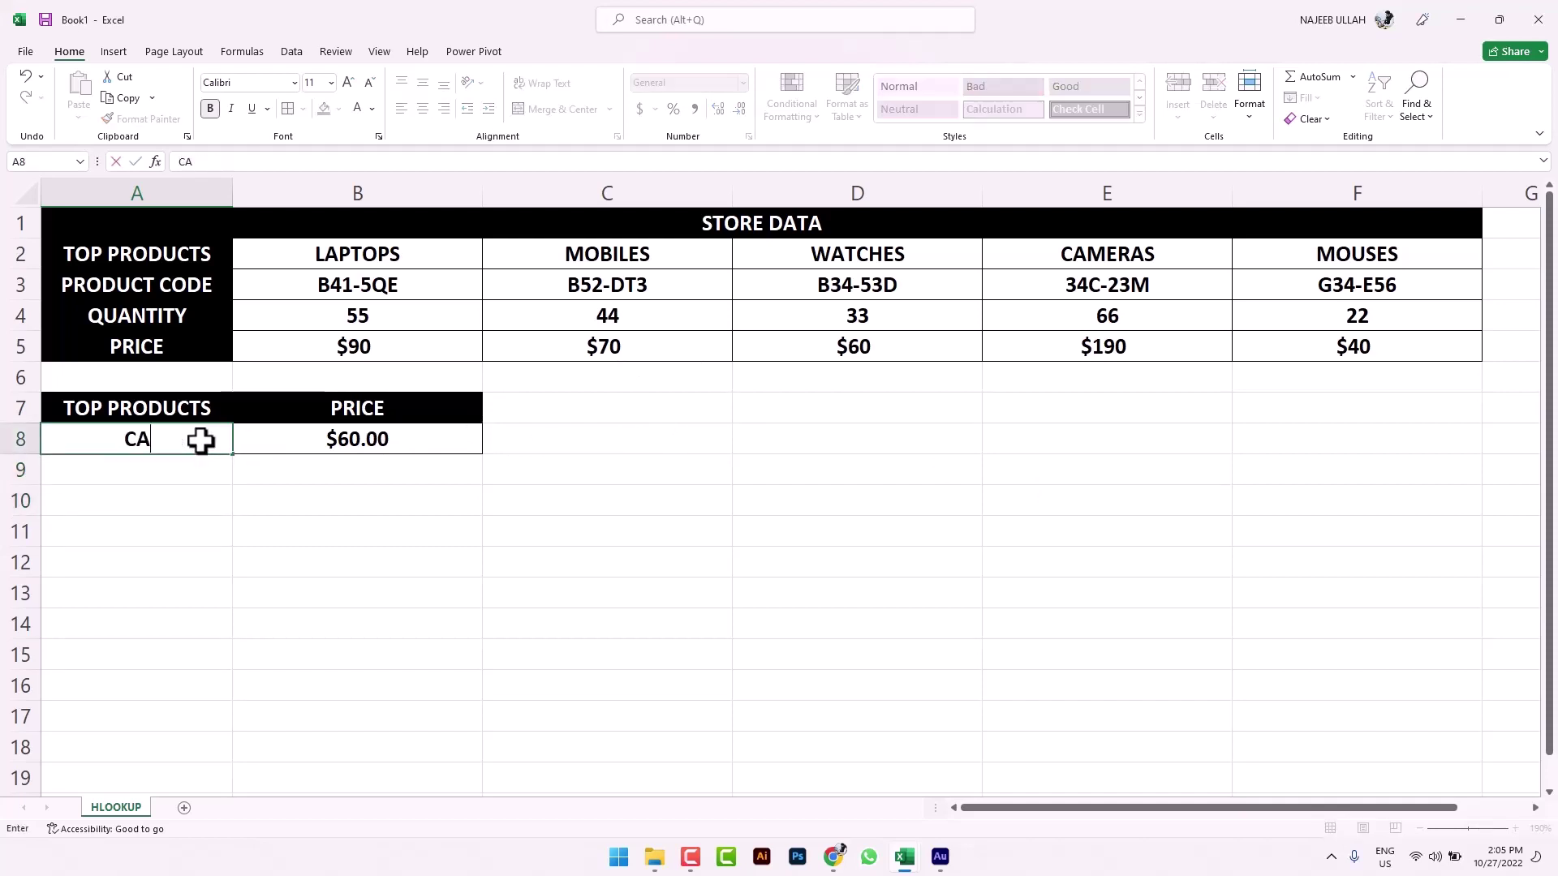
pyautogui.write('MERAS')
pyautogui.press('Return')
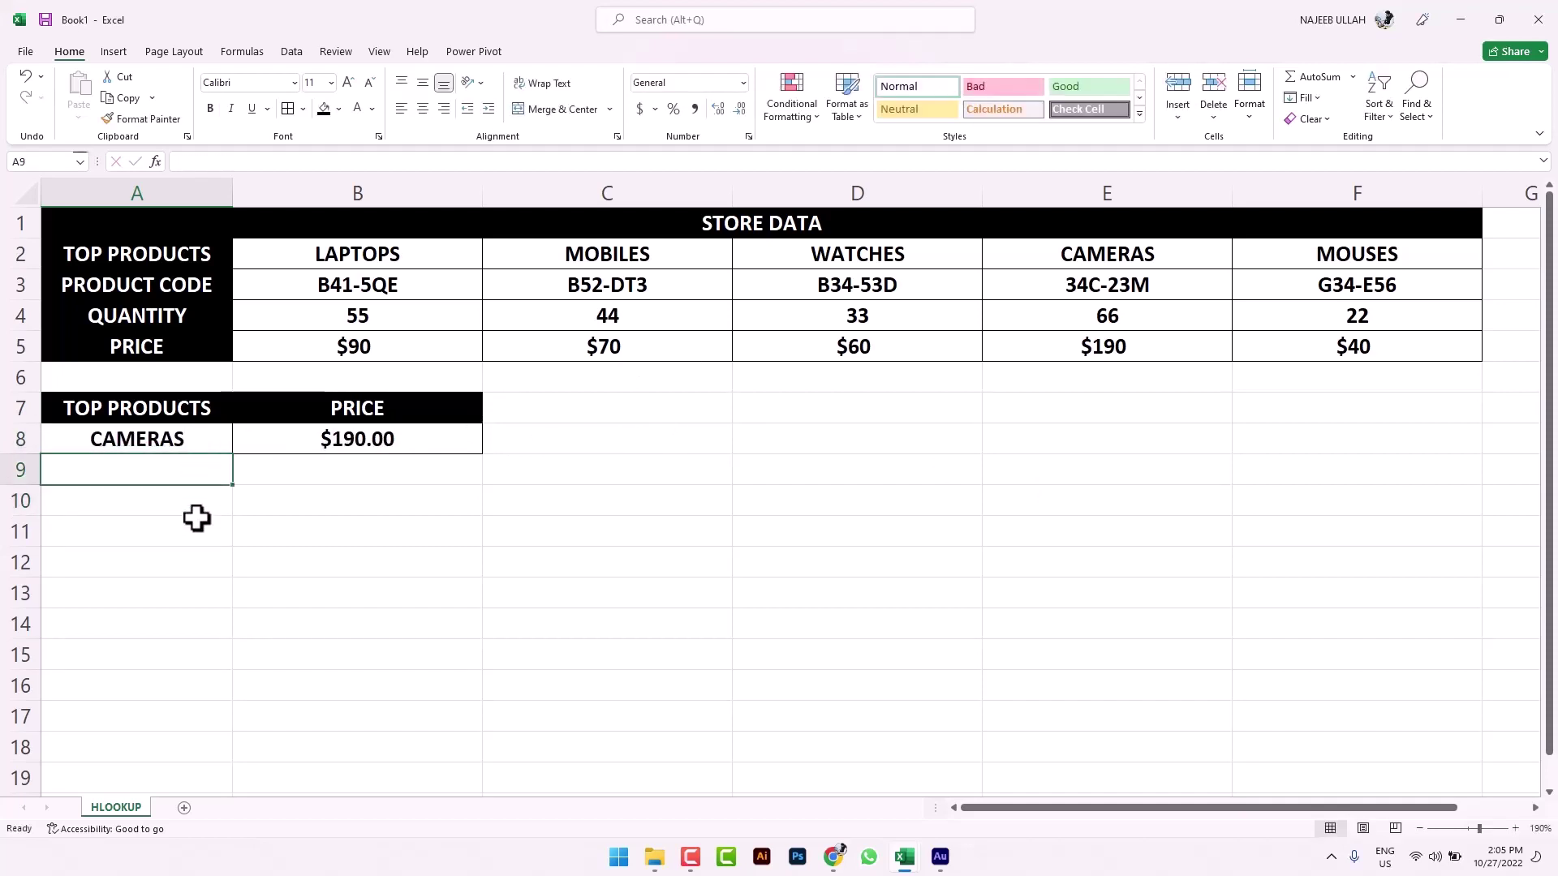
# Step: Copy the STORE DATA block A2:D5 through WATCHES
pyautogui.click(369, 560)
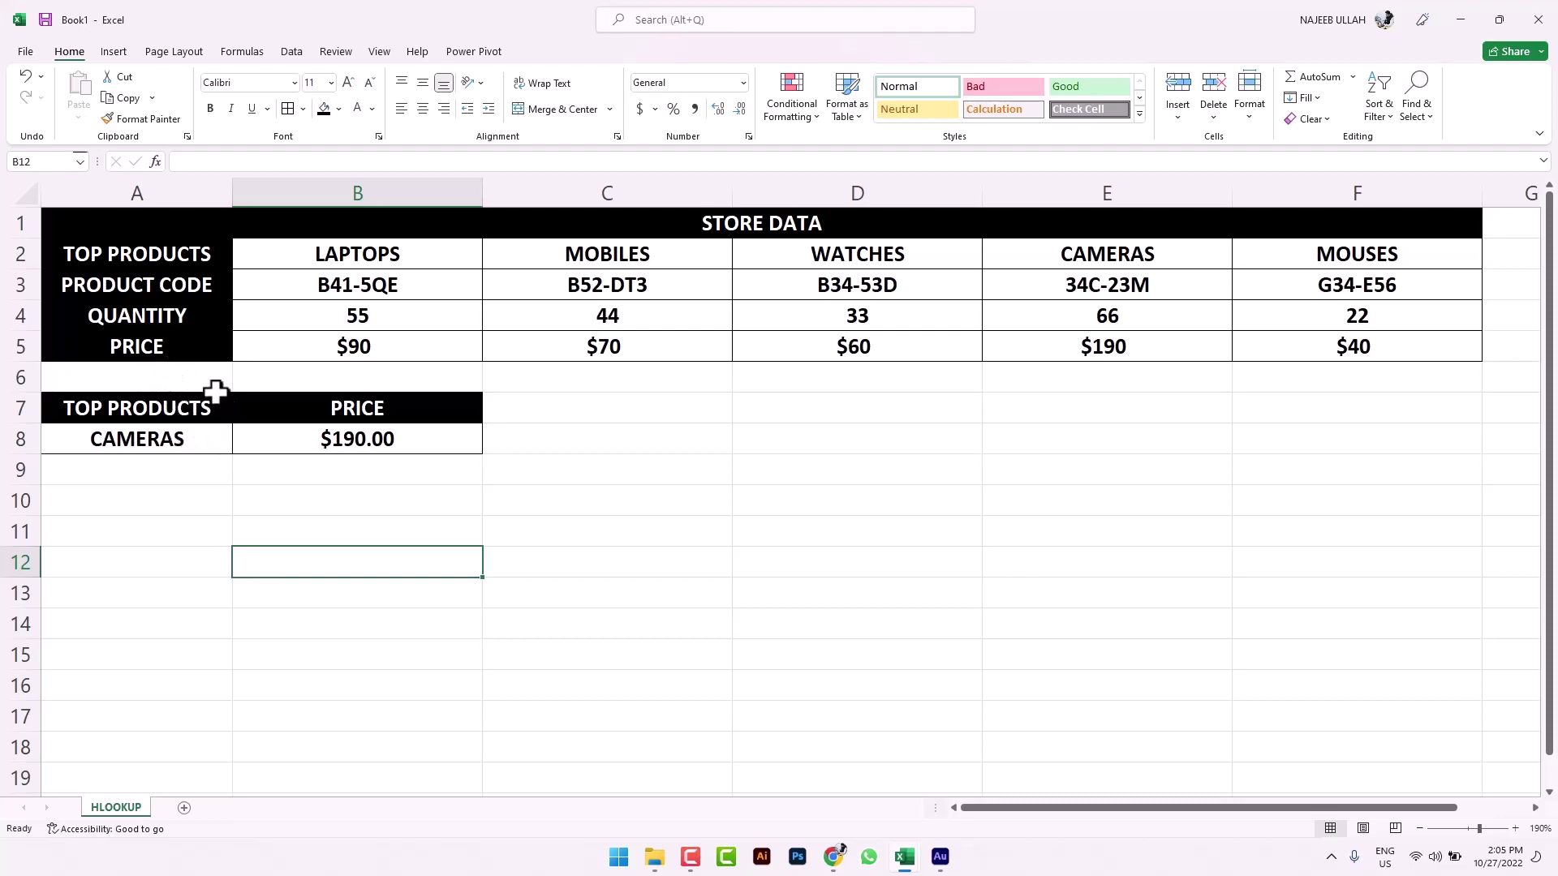
pyautogui.moveTo(128, 252)
pyautogui.mouseDown()
pyautogui.moveTo(585, 357)
pyautogui.moveTo(799, 375)
pyautogui.mouseUp()
pyautogui.hotkey('ctrl', 'c')
# Step: Paste Special the copied block at A12 with Transpose
pyautogui.click(180, 558)
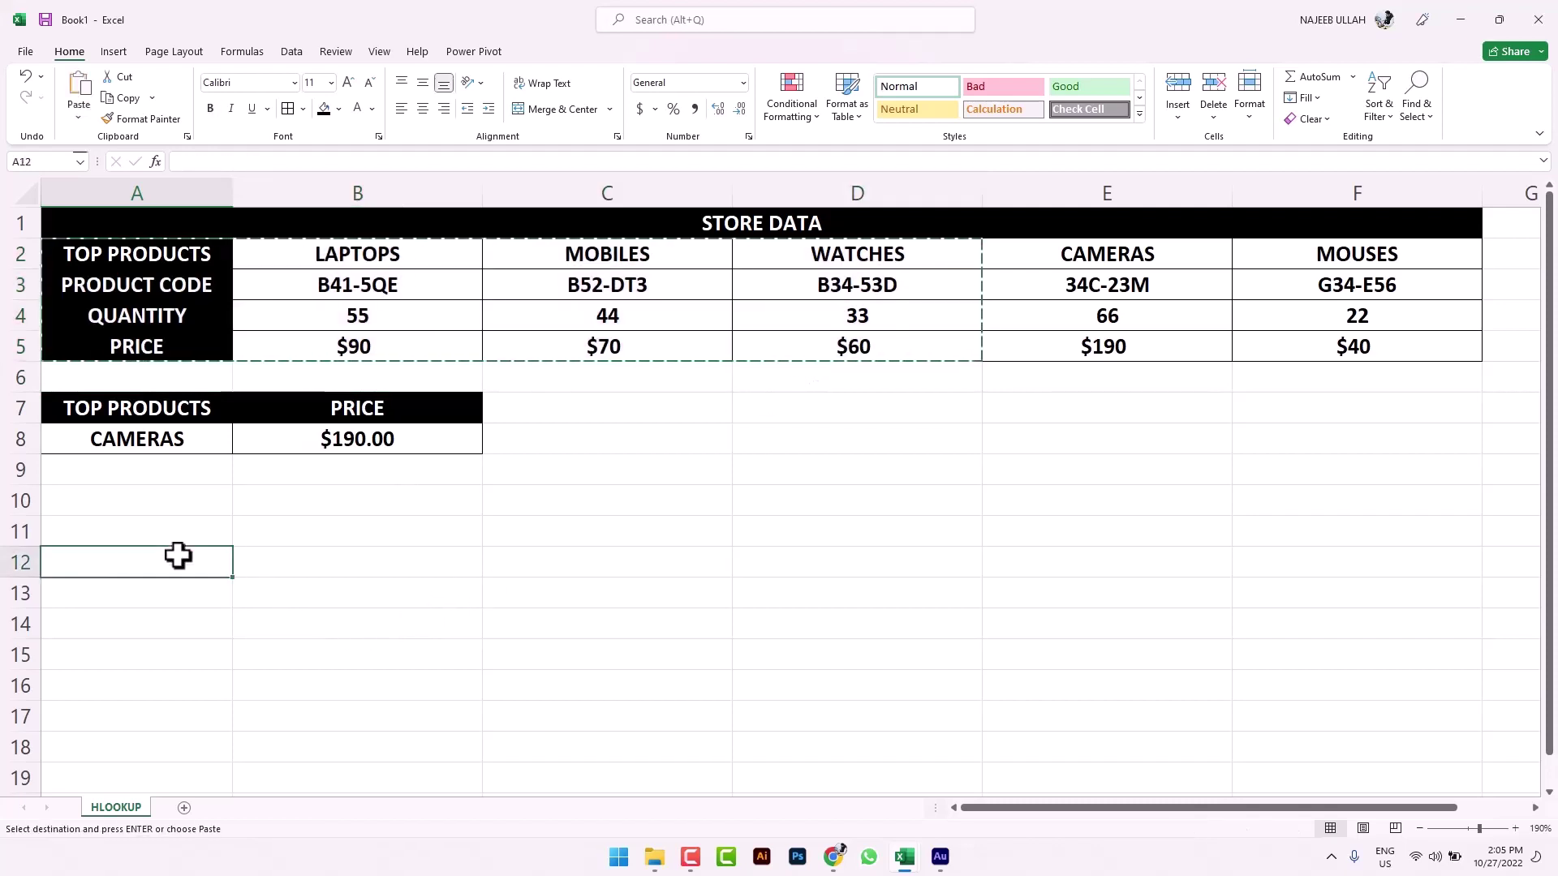
pyautogui.hotkey('ctrl', 'alt', 'v')
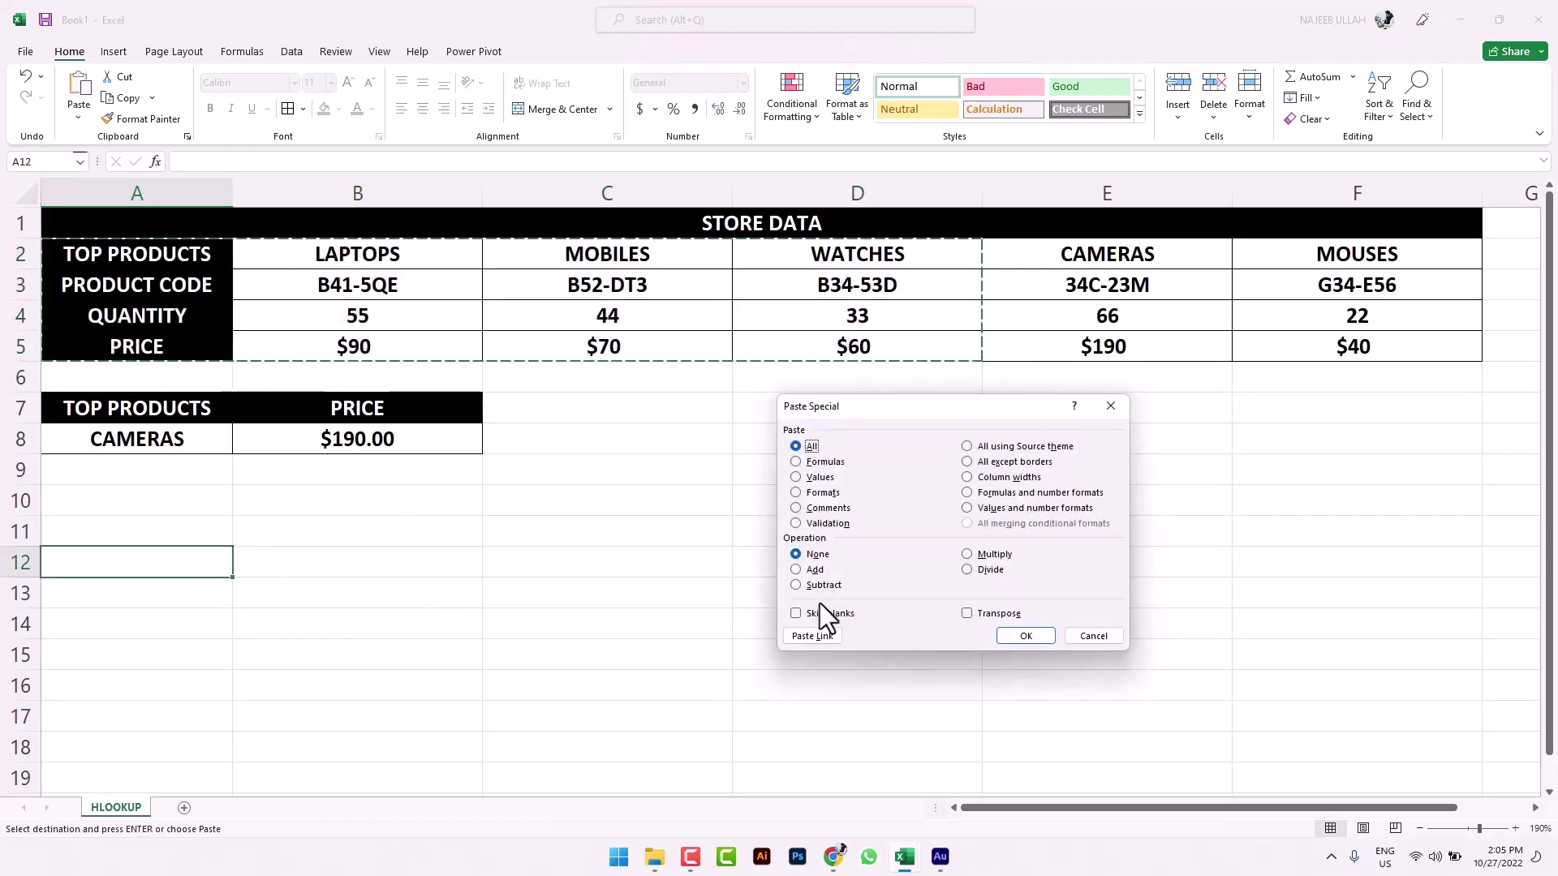
pyautogui.click(966, 614)
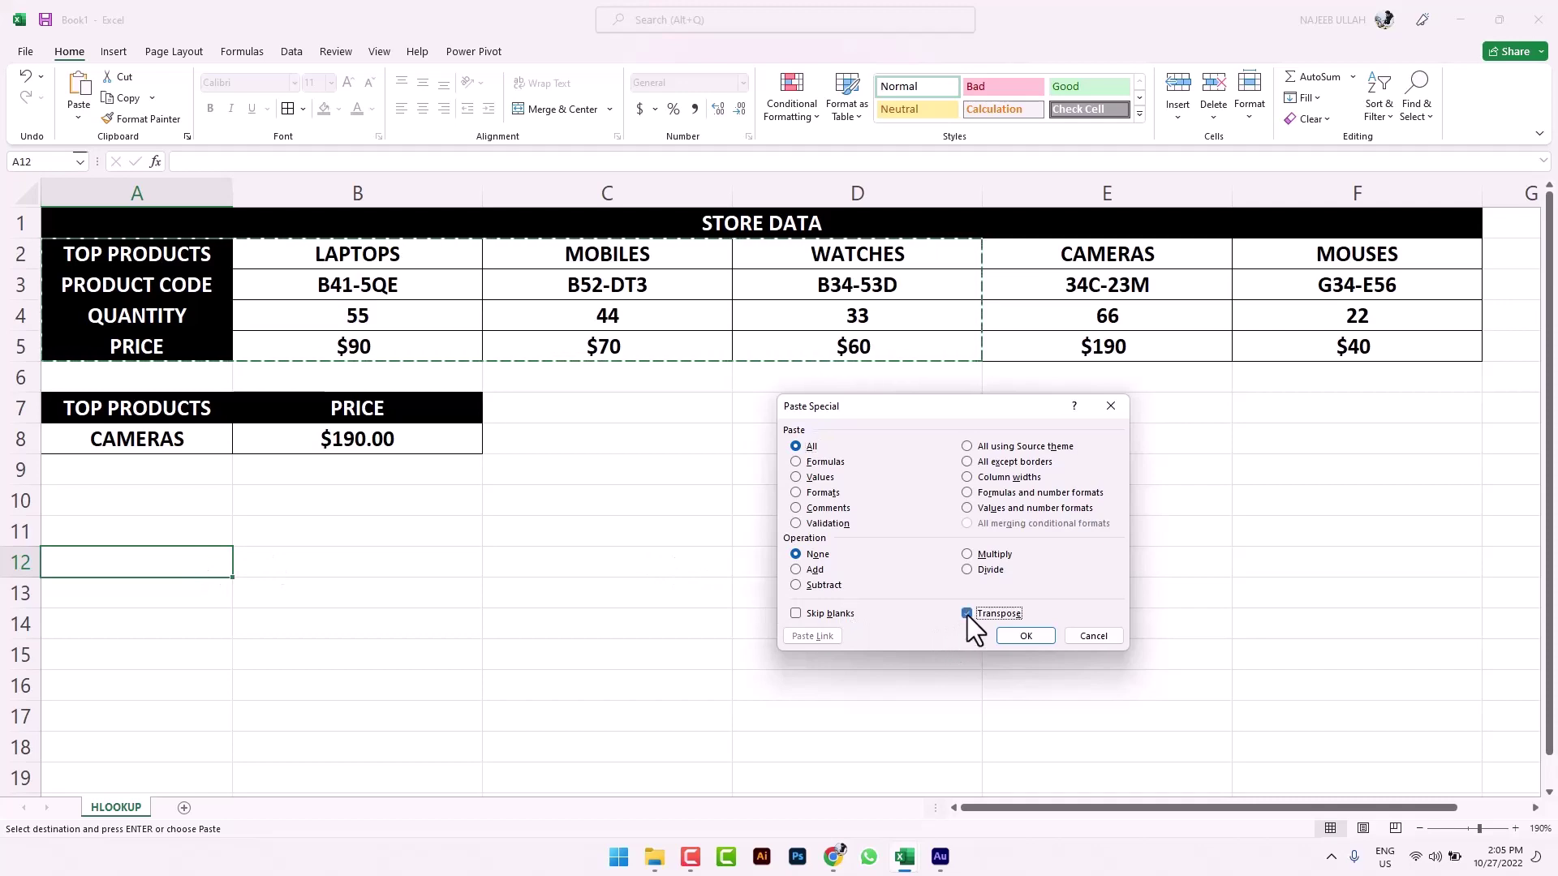
pyautogui.click(1008, 639)
pyautogui.click(588, 717)
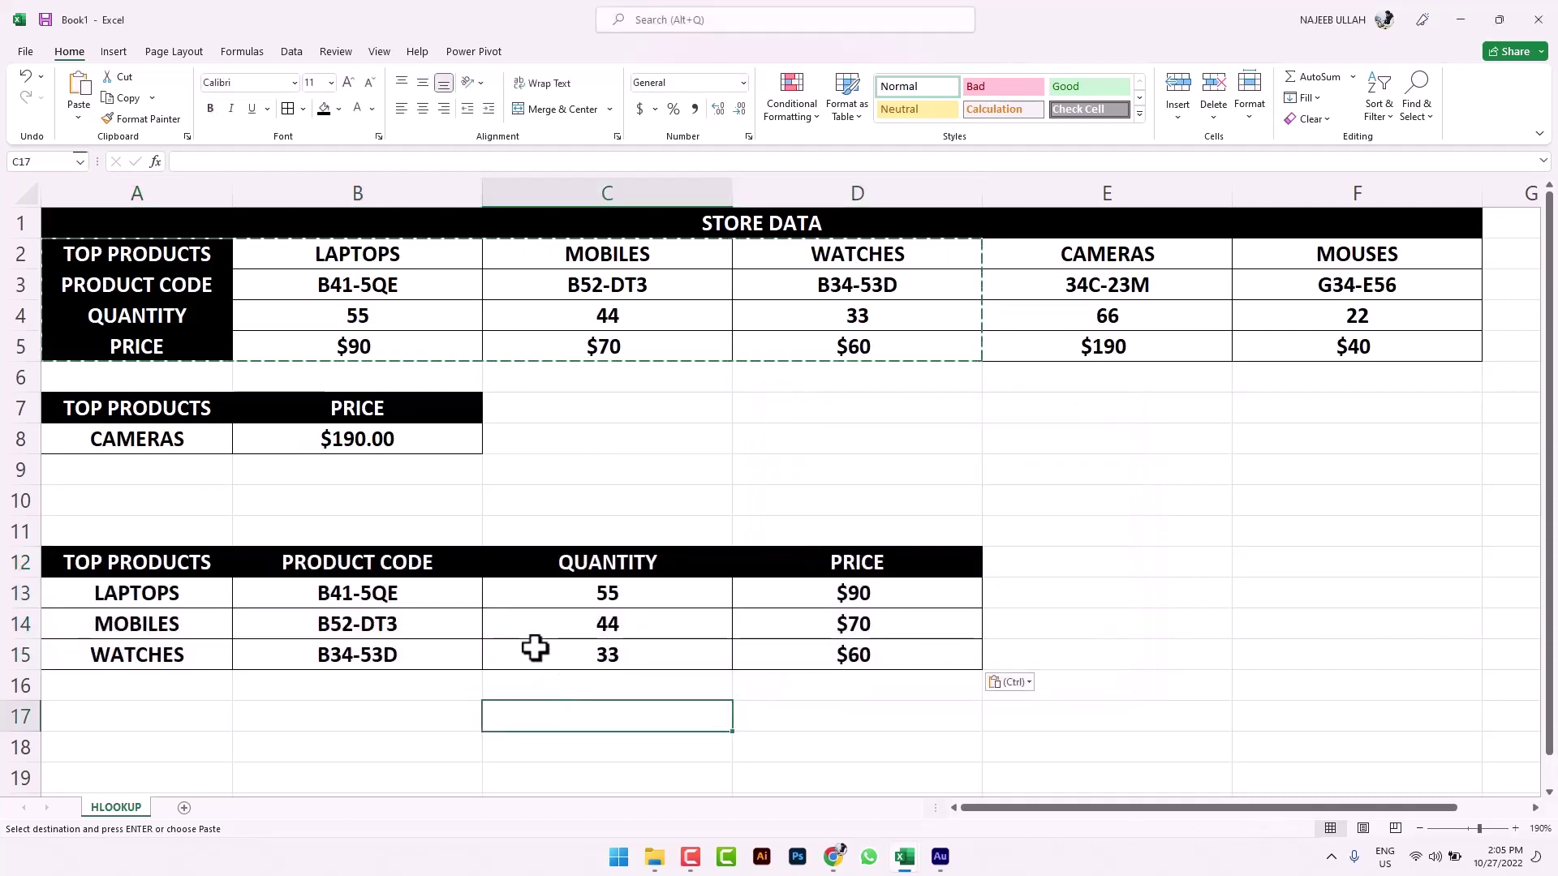
pyautogui.scroll(-1, 527, 647)
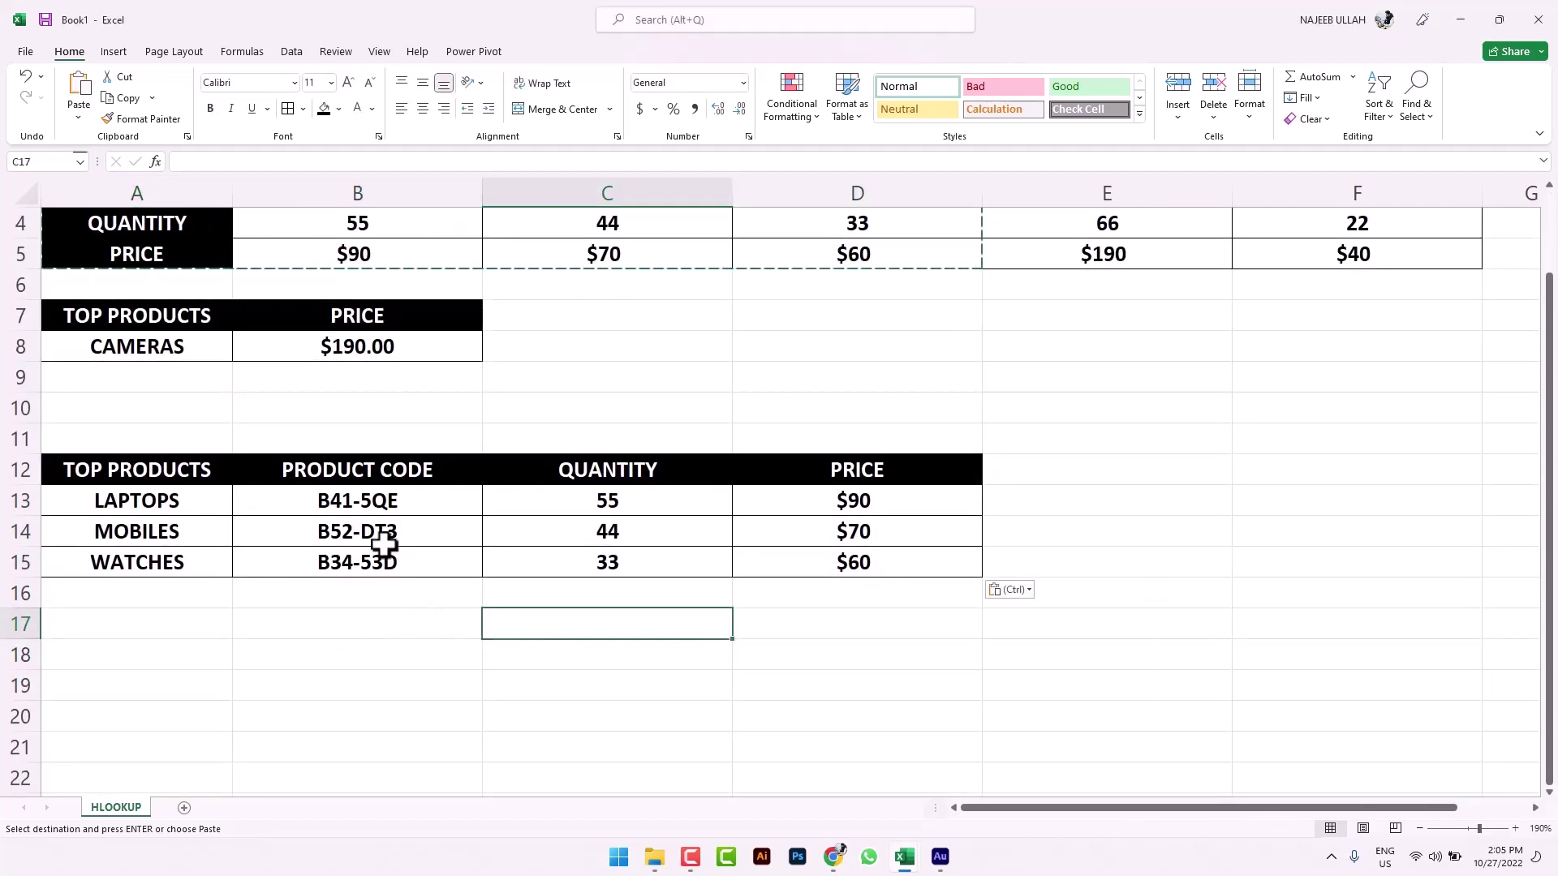
# Step: Clear All on the PRODUCT CODE and QUANTITY columns B12:C15
pyautogui.moveTo(388, 479); pyautogui.dragTo(388, 564)
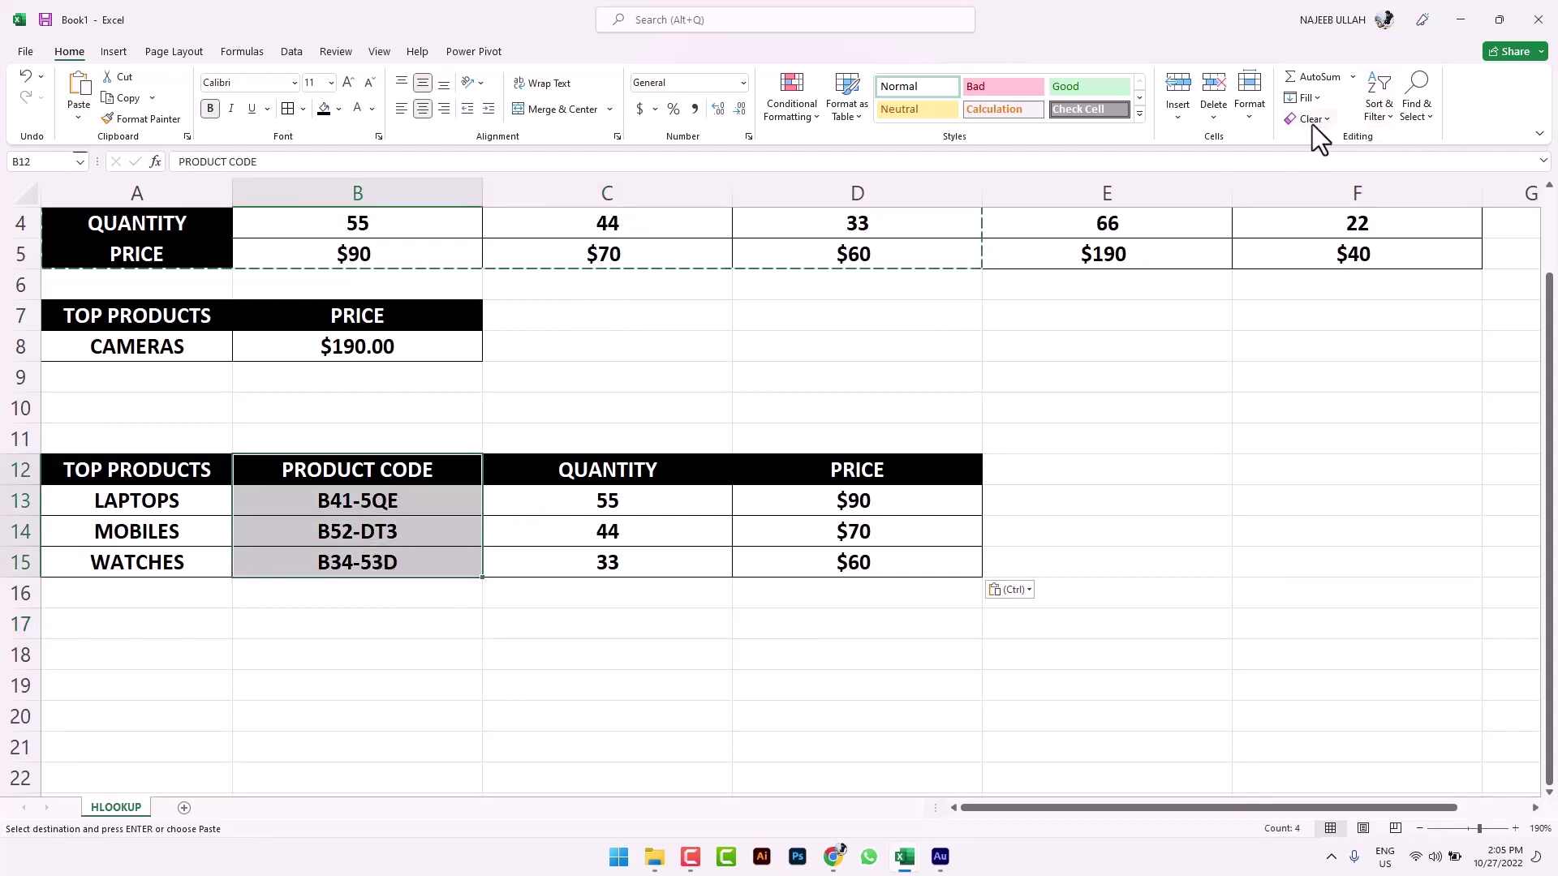
pyautogui.moveTo(357, 479); pyautogui.dragTo(608, 562)
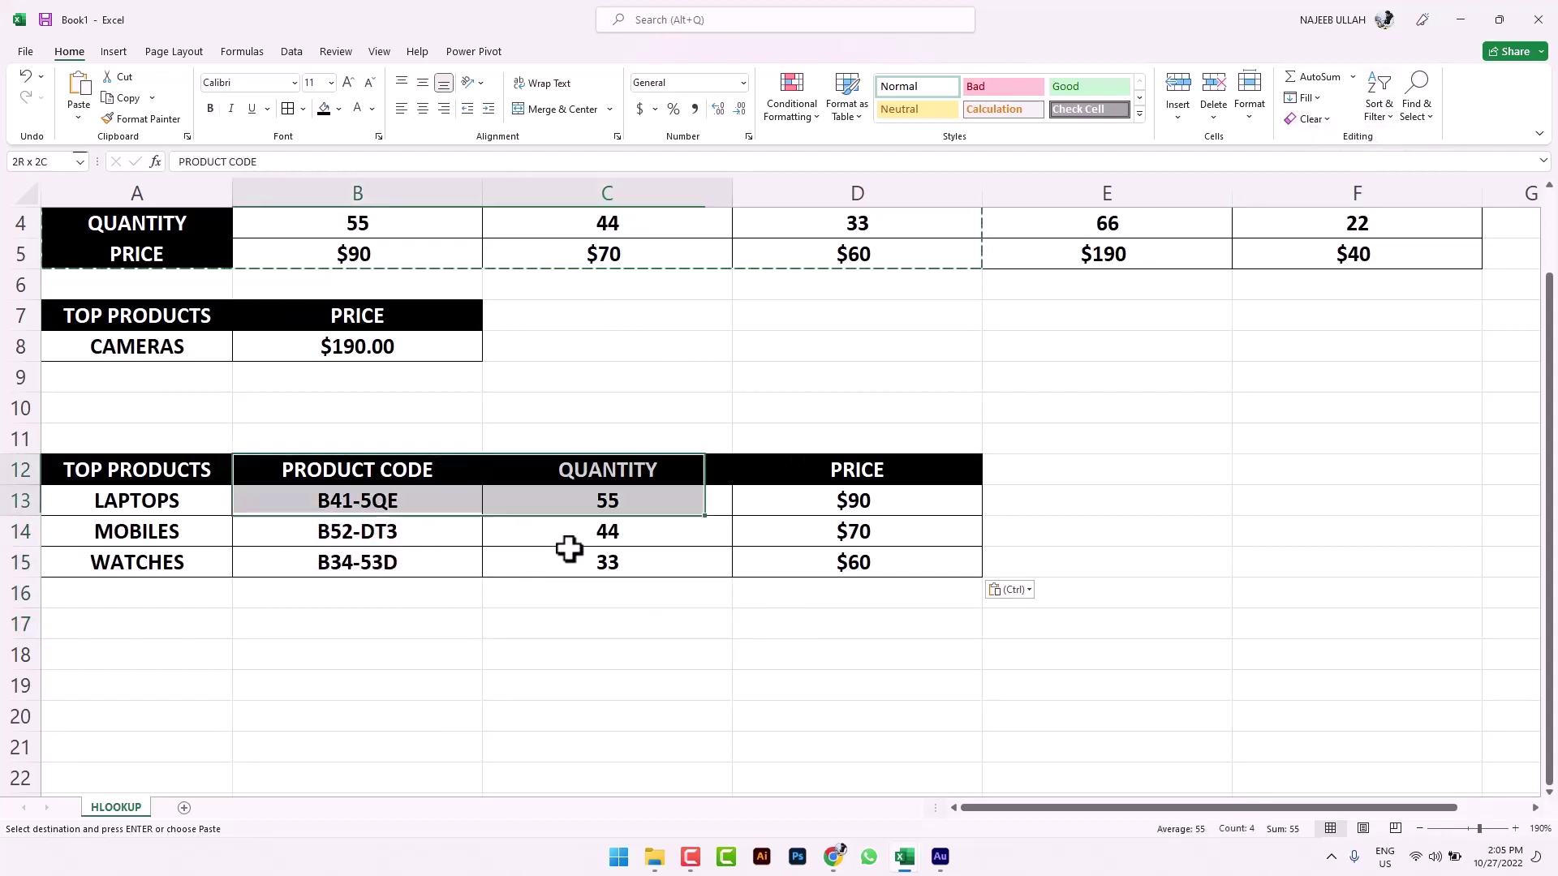
pyautogui.click(1316, 125)
pyautogui.click(1318, 142)
# Step: Move the PRICE column D12:D15 into column B at B12
pyautogui.moveTo(901, 471); pyautogui.dragTo(883, 560)
pyautogui.hotkey('ctrl', 'x')
pyautogui.click(275, 470)
pyautogui.hotkey('ctrl', 'v')
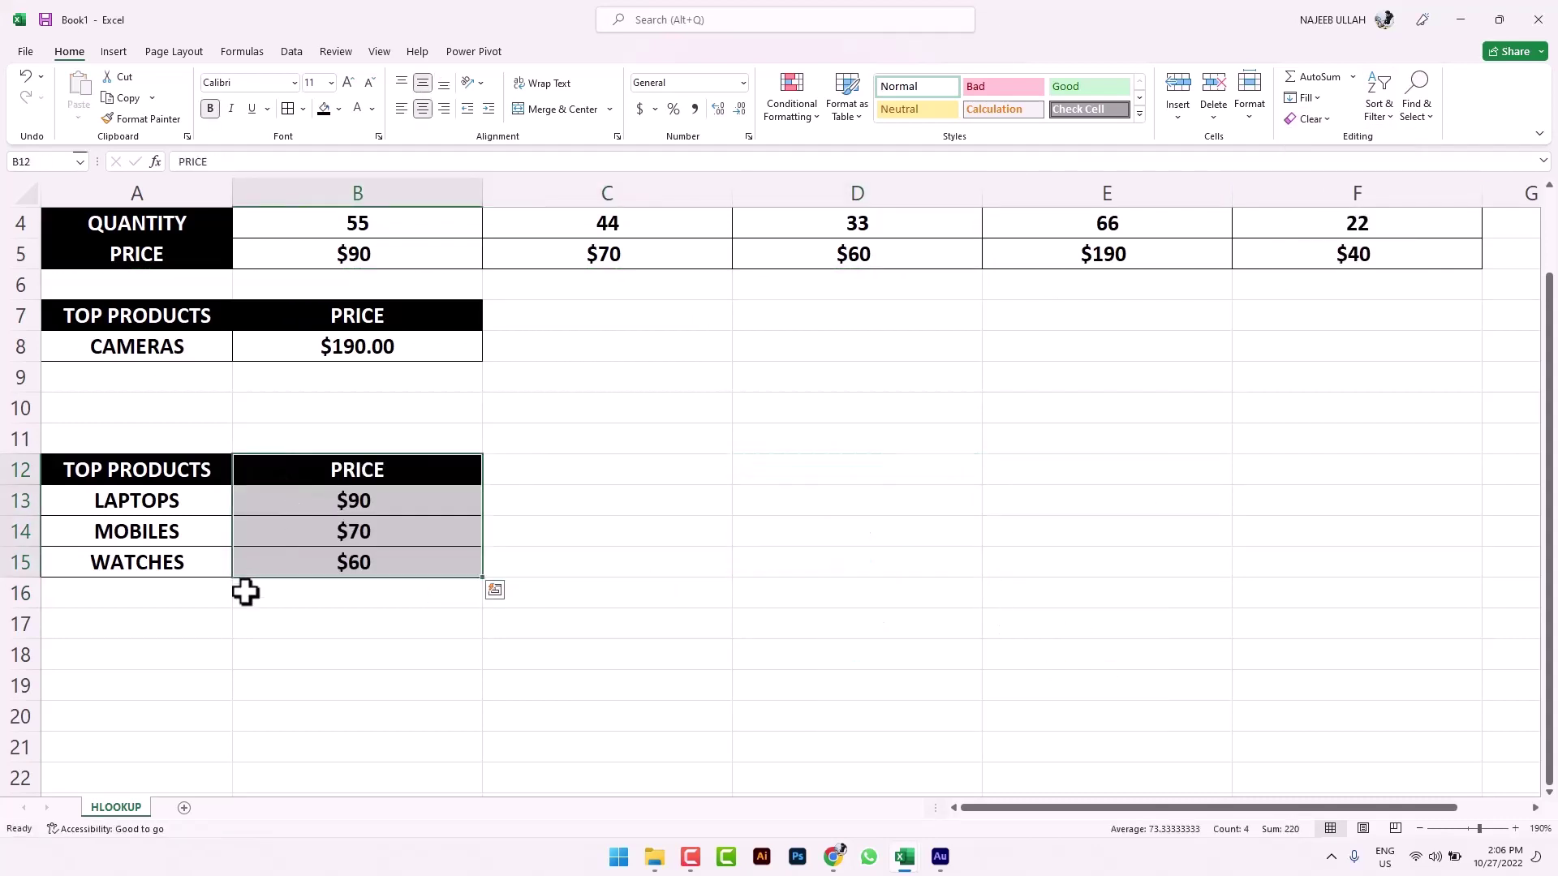
pyautogui.click(186, 604)
pyautogui.click(158, 621)
# Step: Copy the TOP PRODUCTS and PRICE headers from A12:B12 into A17
pyautogui.moveTo(187, 479); pyautogui.dragTo(243, 469)
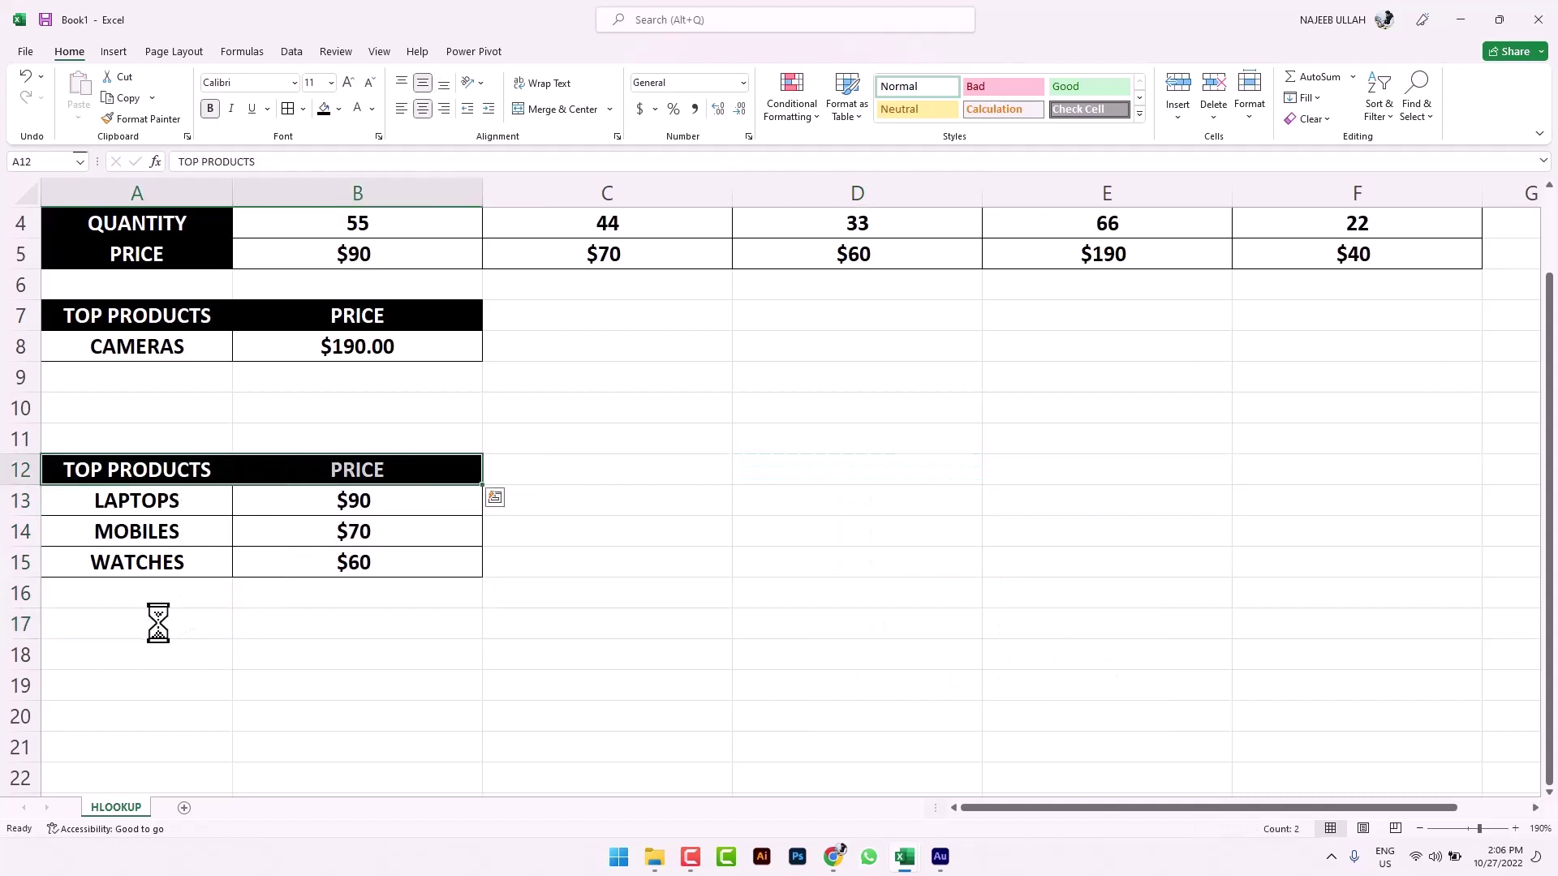
pyautogui.hotkey('ctrl', 'c')
pyautogui.click(155, 622)
pyautogui.hotkey('ctrl', 'v')
# Step: Enter =VLOOKUP(A18,A12:B15,2,0) in B18
pyautogui.click(304, 654)
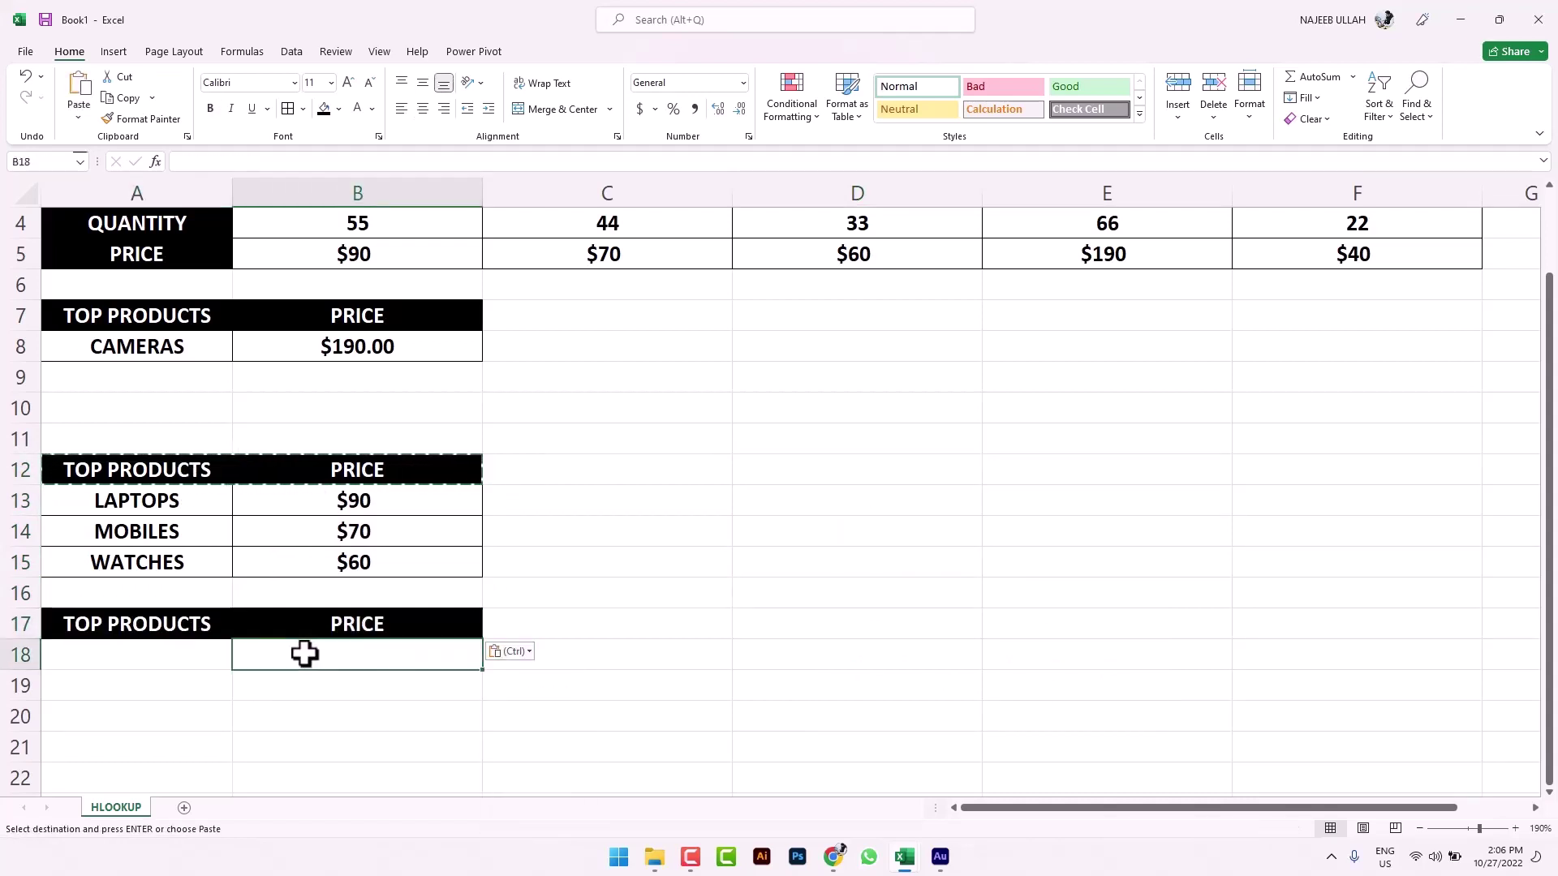
pyautogui.write('=')
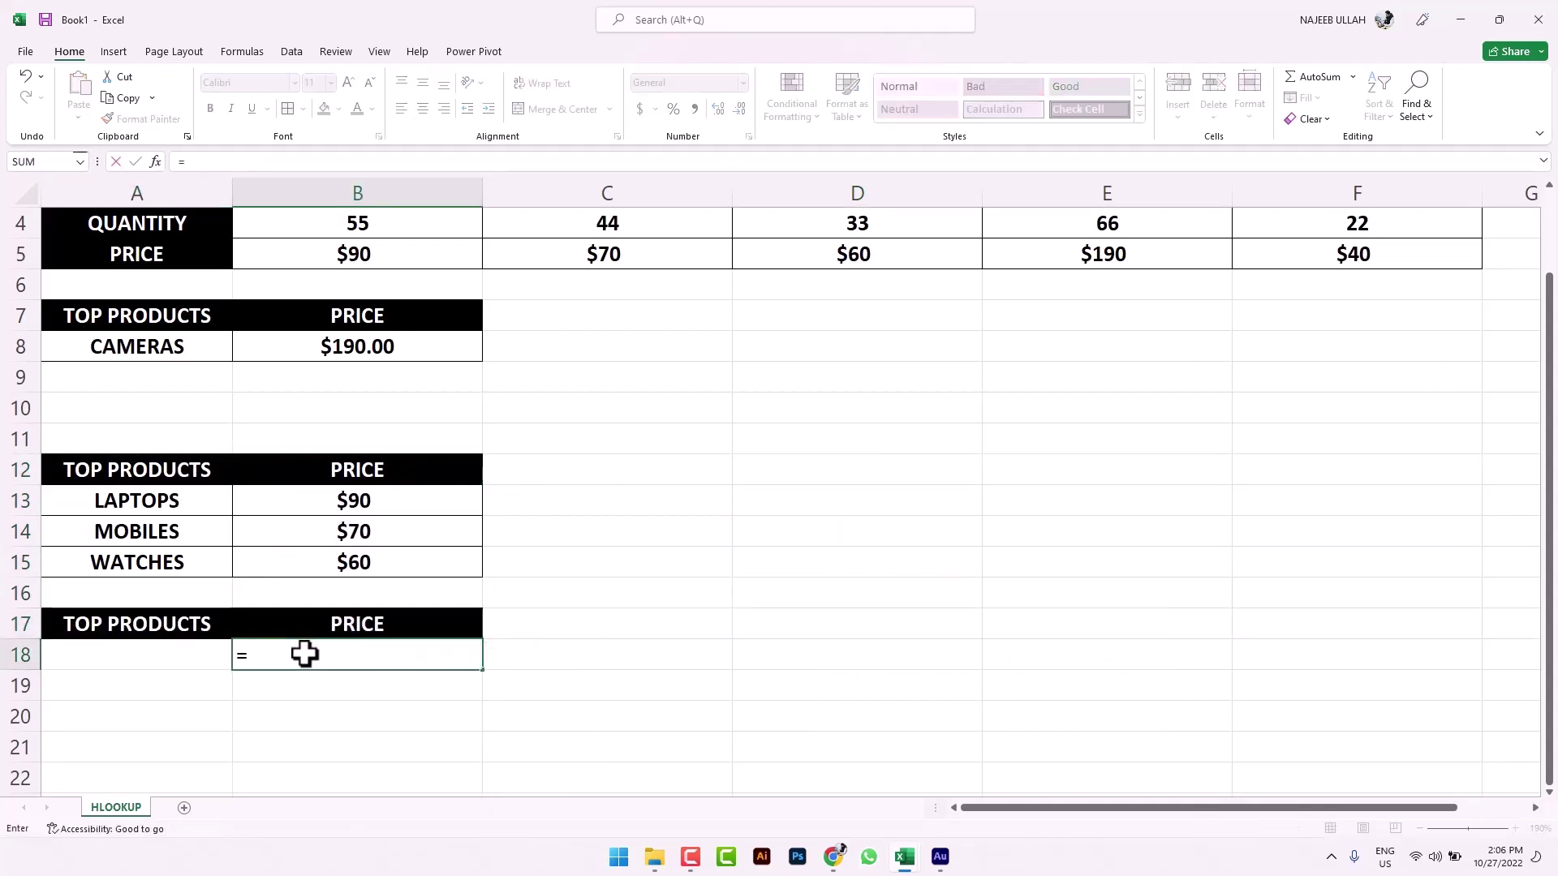
pyautogui.write('VLO')
pyautogui.press('Tab')
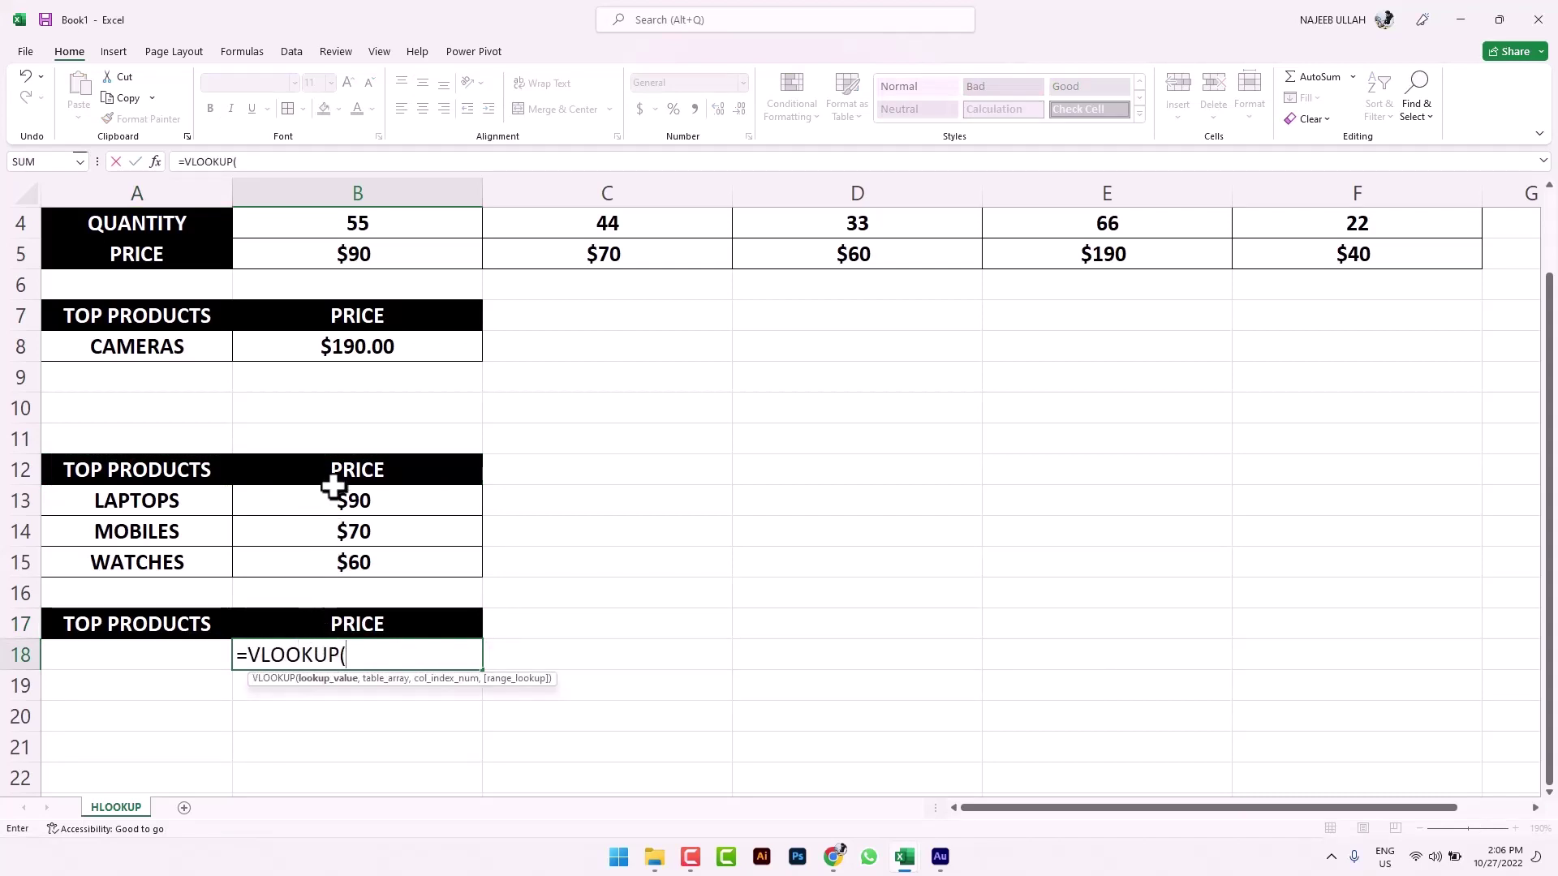
pyautogui.click(129, 654)
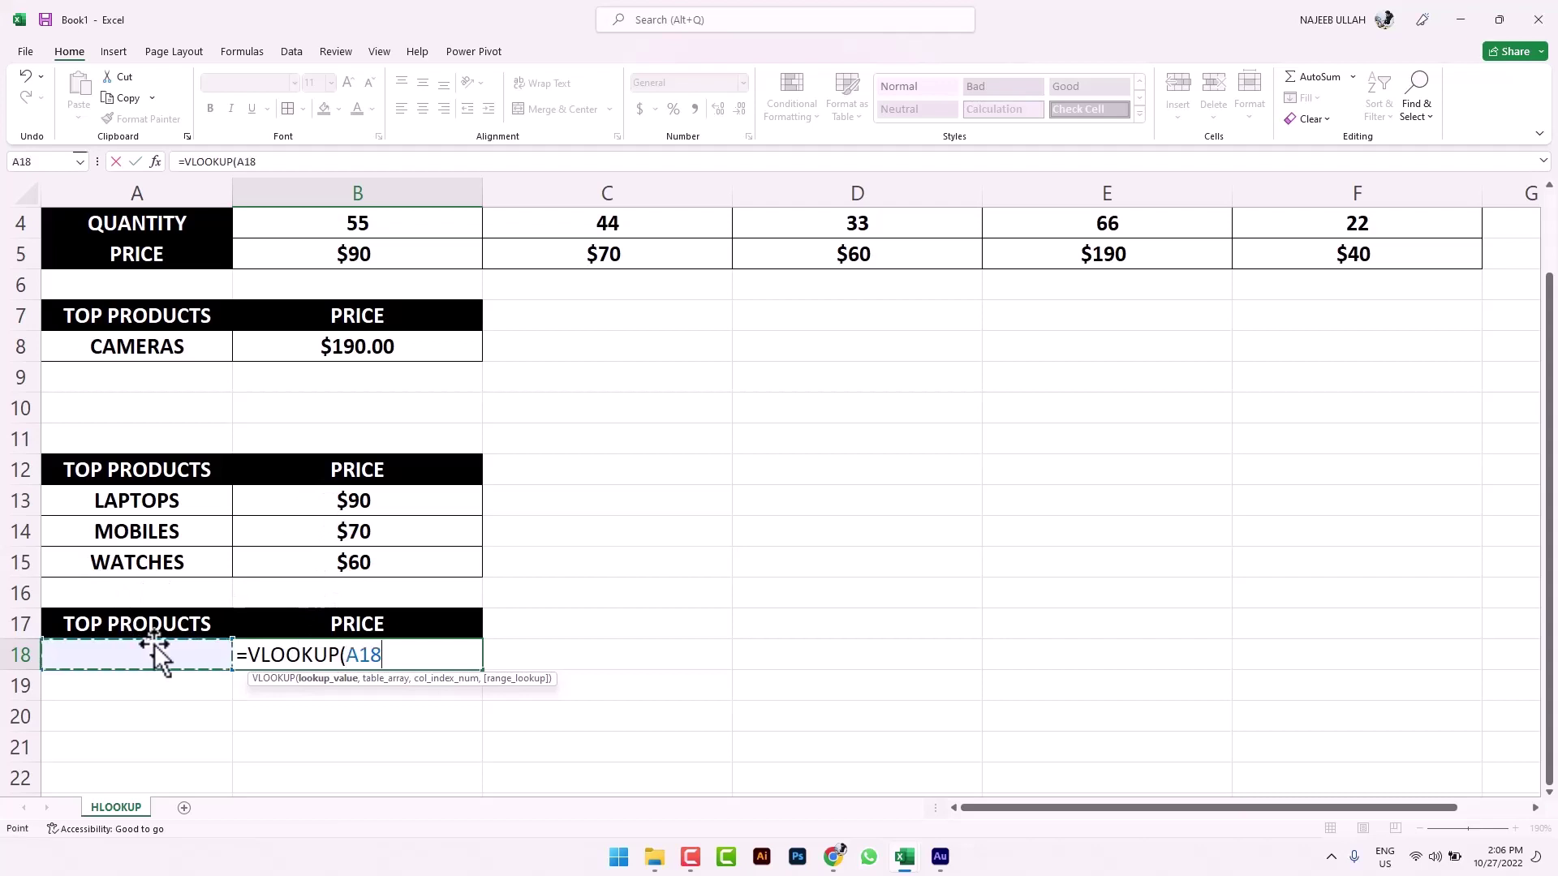
pyautogui.write(',')
pyautogui.moveTo(156, 471); pyautogui.dragTo(334, 556)
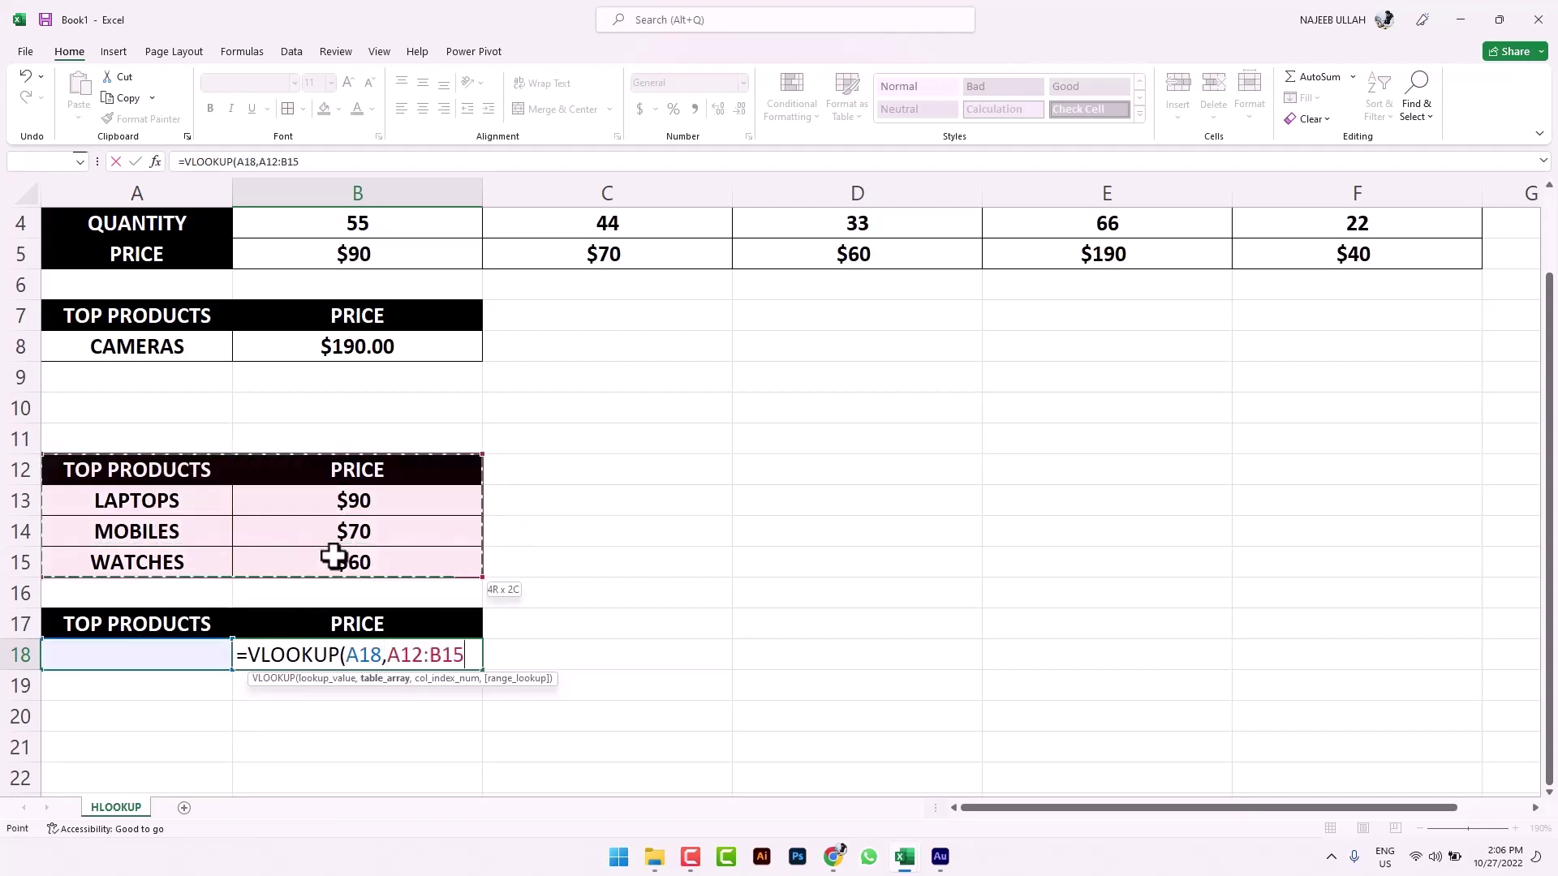
pyautogui.write(',')
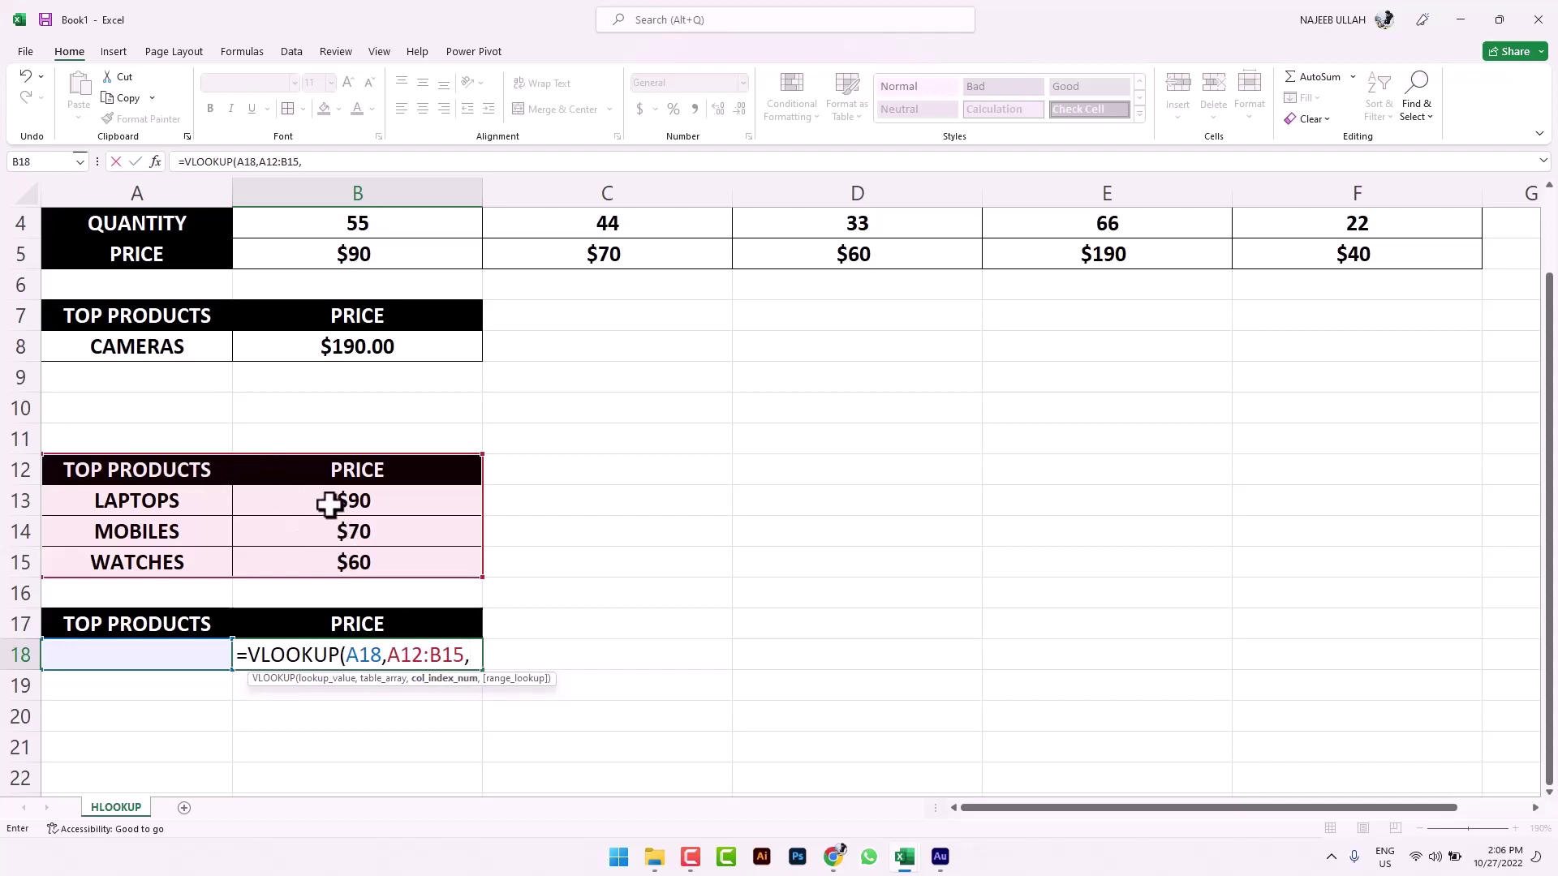
pyautogui.write('2,')
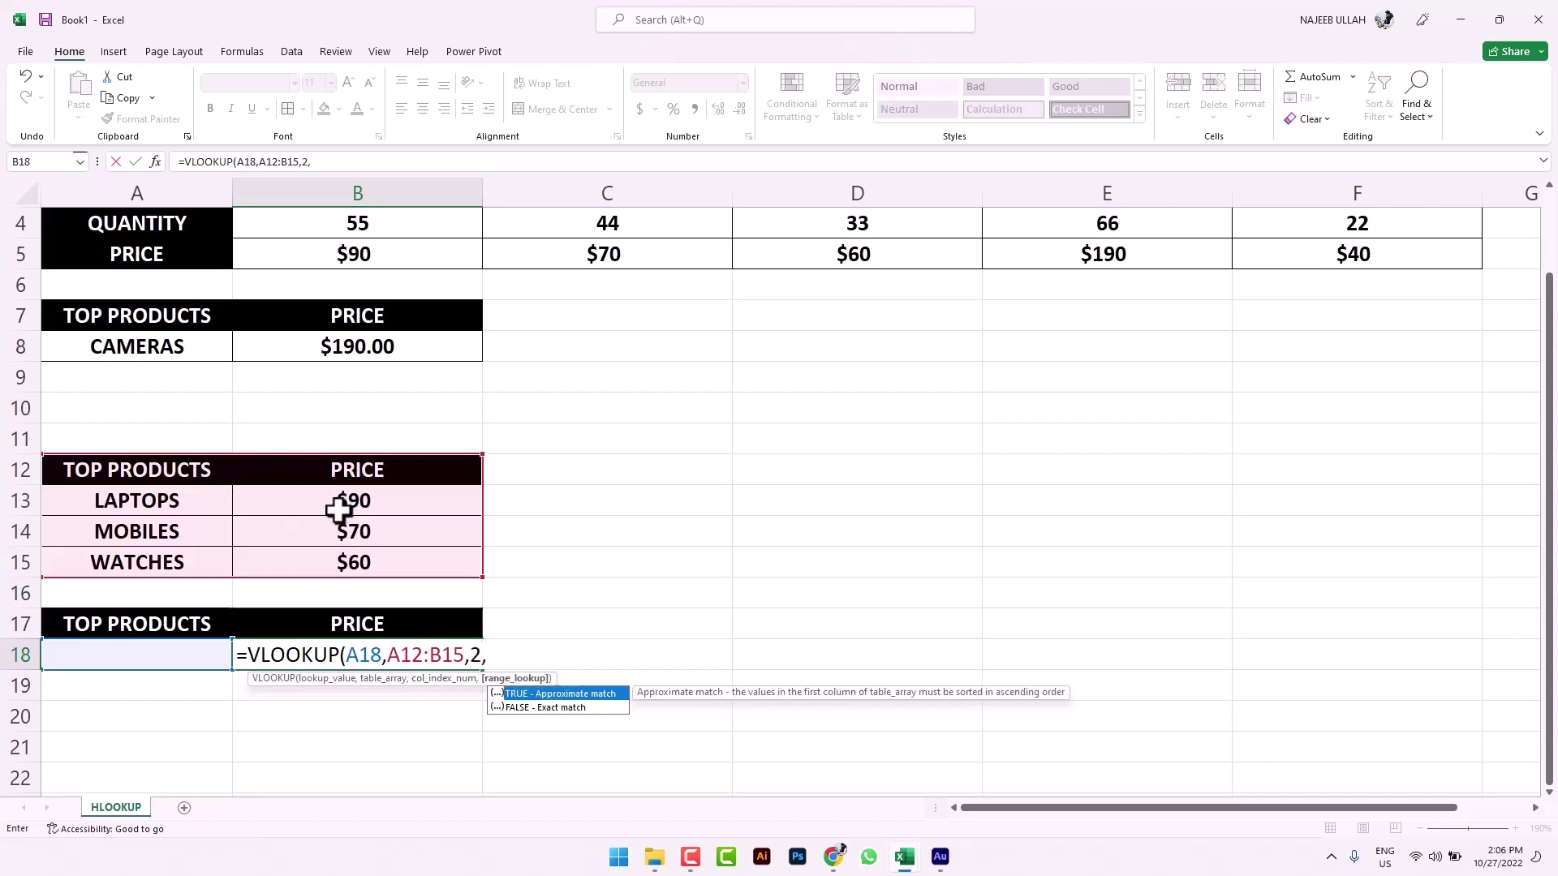
pyautogui.write('0')
pyautogui.press('Return')
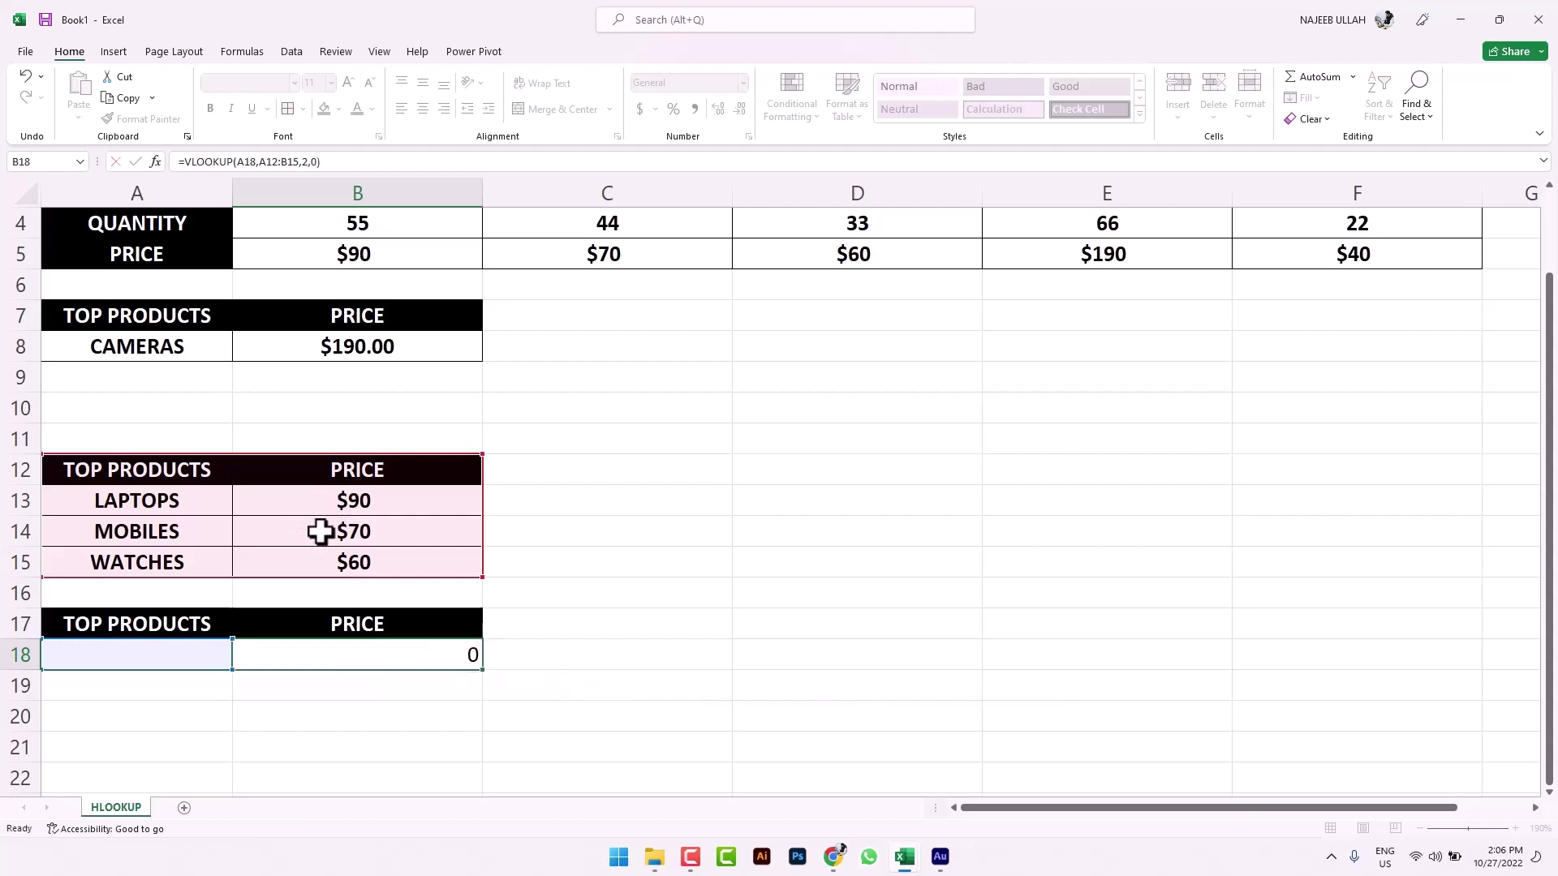
# Step: Enter LAPTOPS in A18 so the VLOOKUP returns 90
pyautogui.click(206, 649)
pyautogui.write('L')
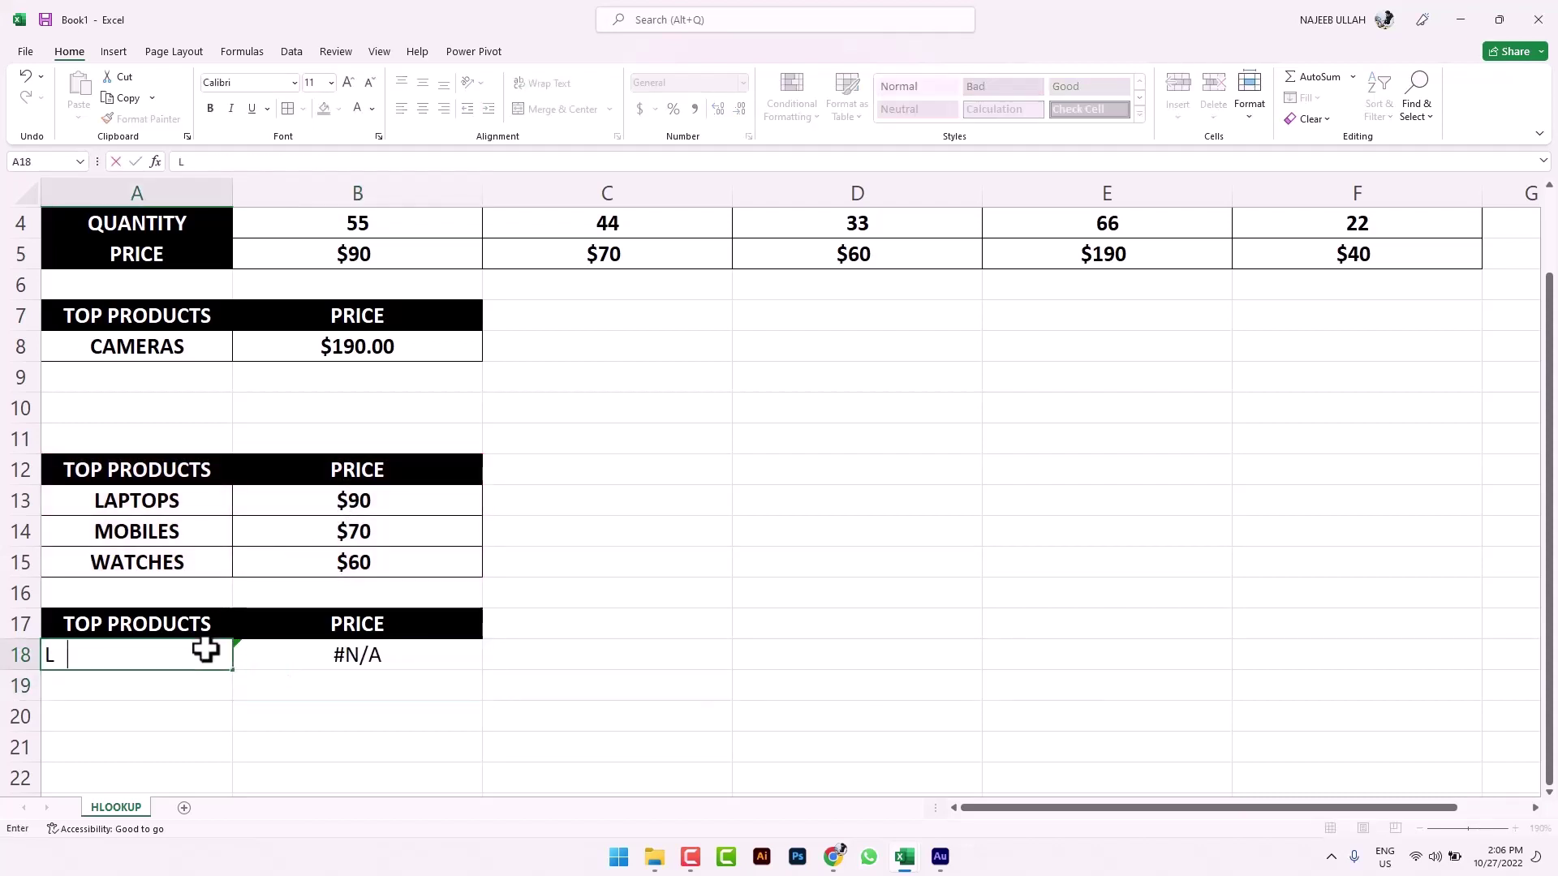
pyautogui.write('APTOPS')
pyautogui.press('Return')
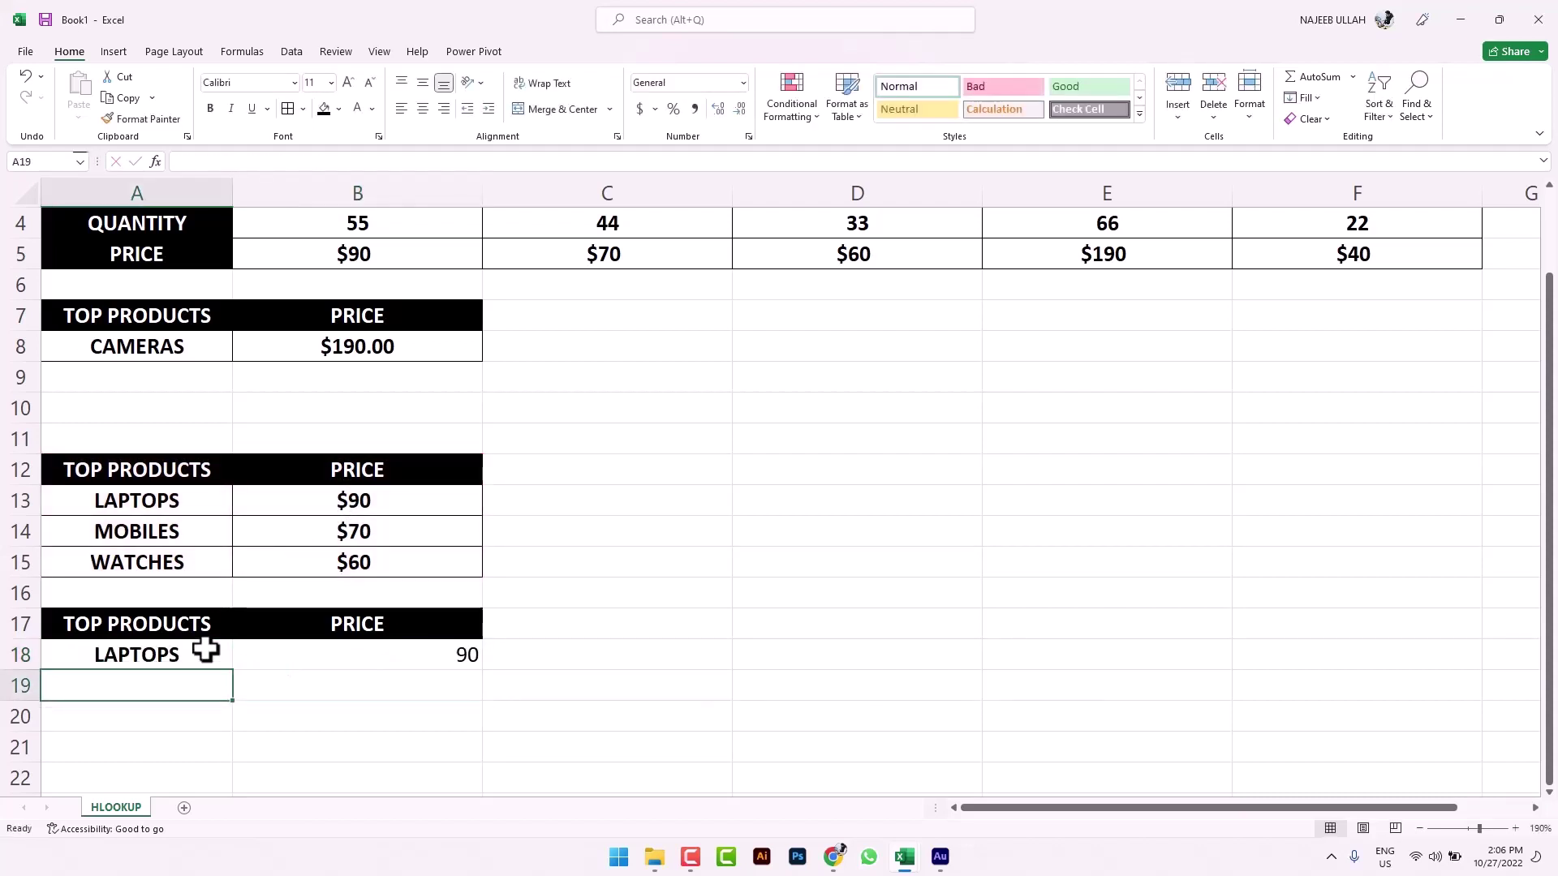
# Step: Format the LAPTOPS row A18:B18 as Currency, showing $90.00
pyautogui.moveTo(216, 654); pyautogui.dragTo(308, 656)
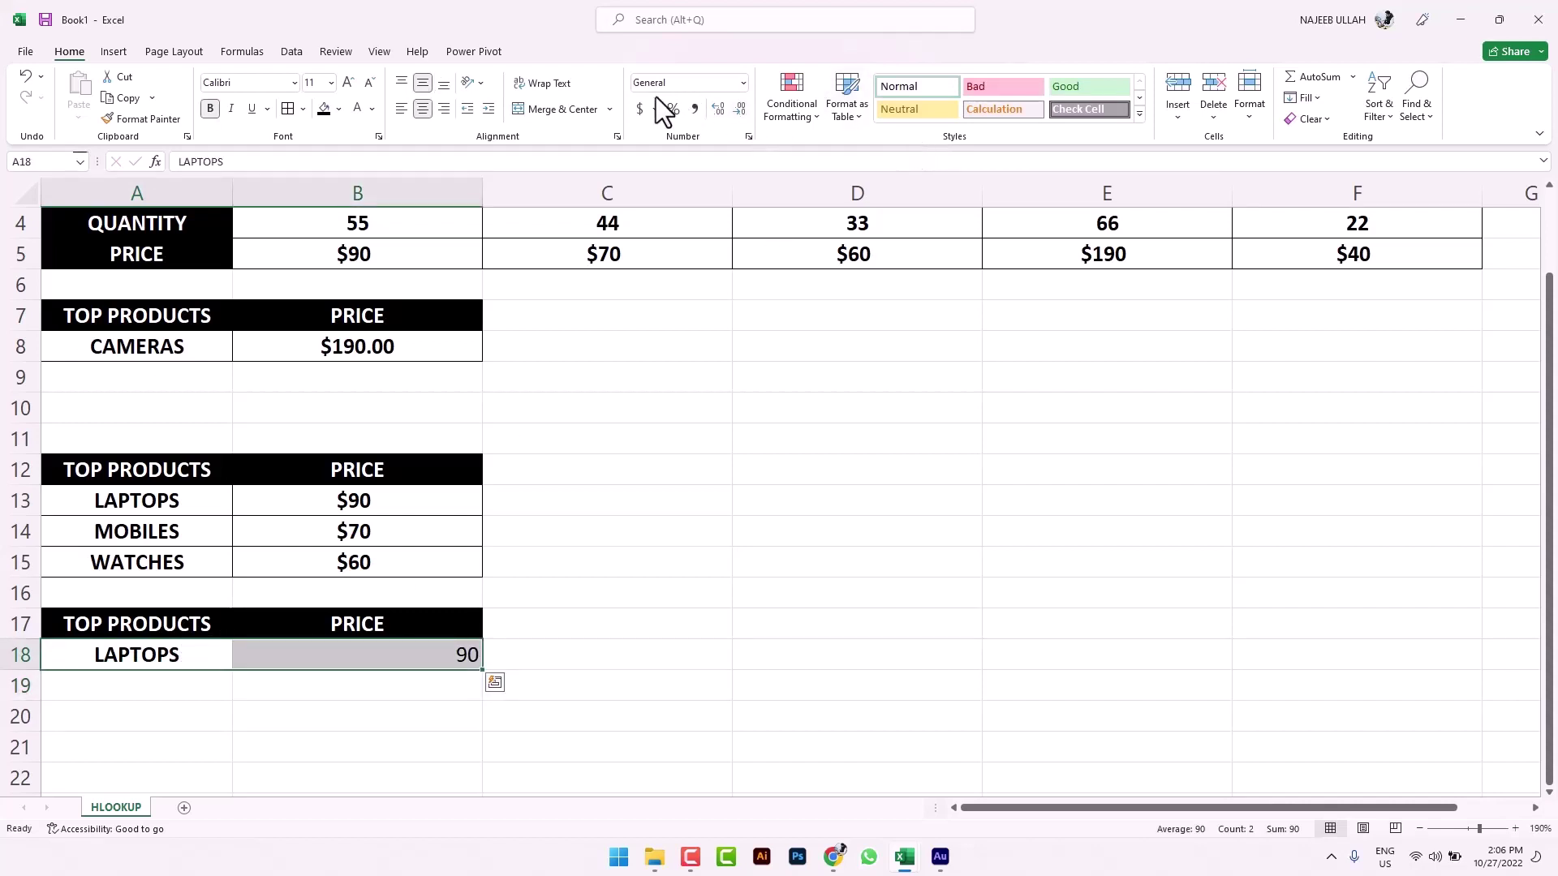
pyautogui.click(743, 83)
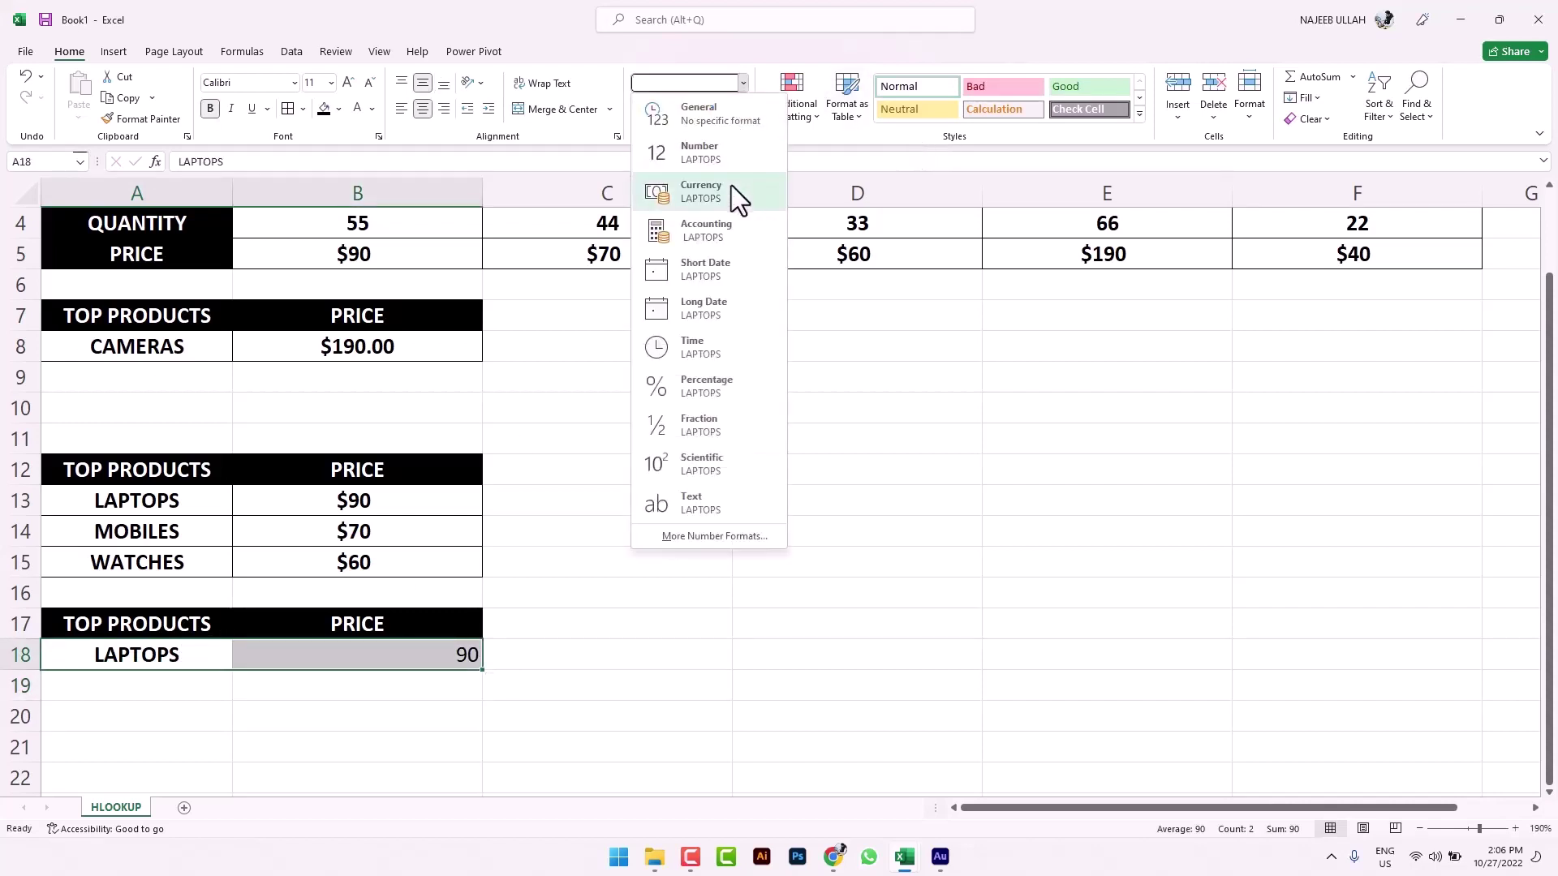
pyautogui.click(826, 383)
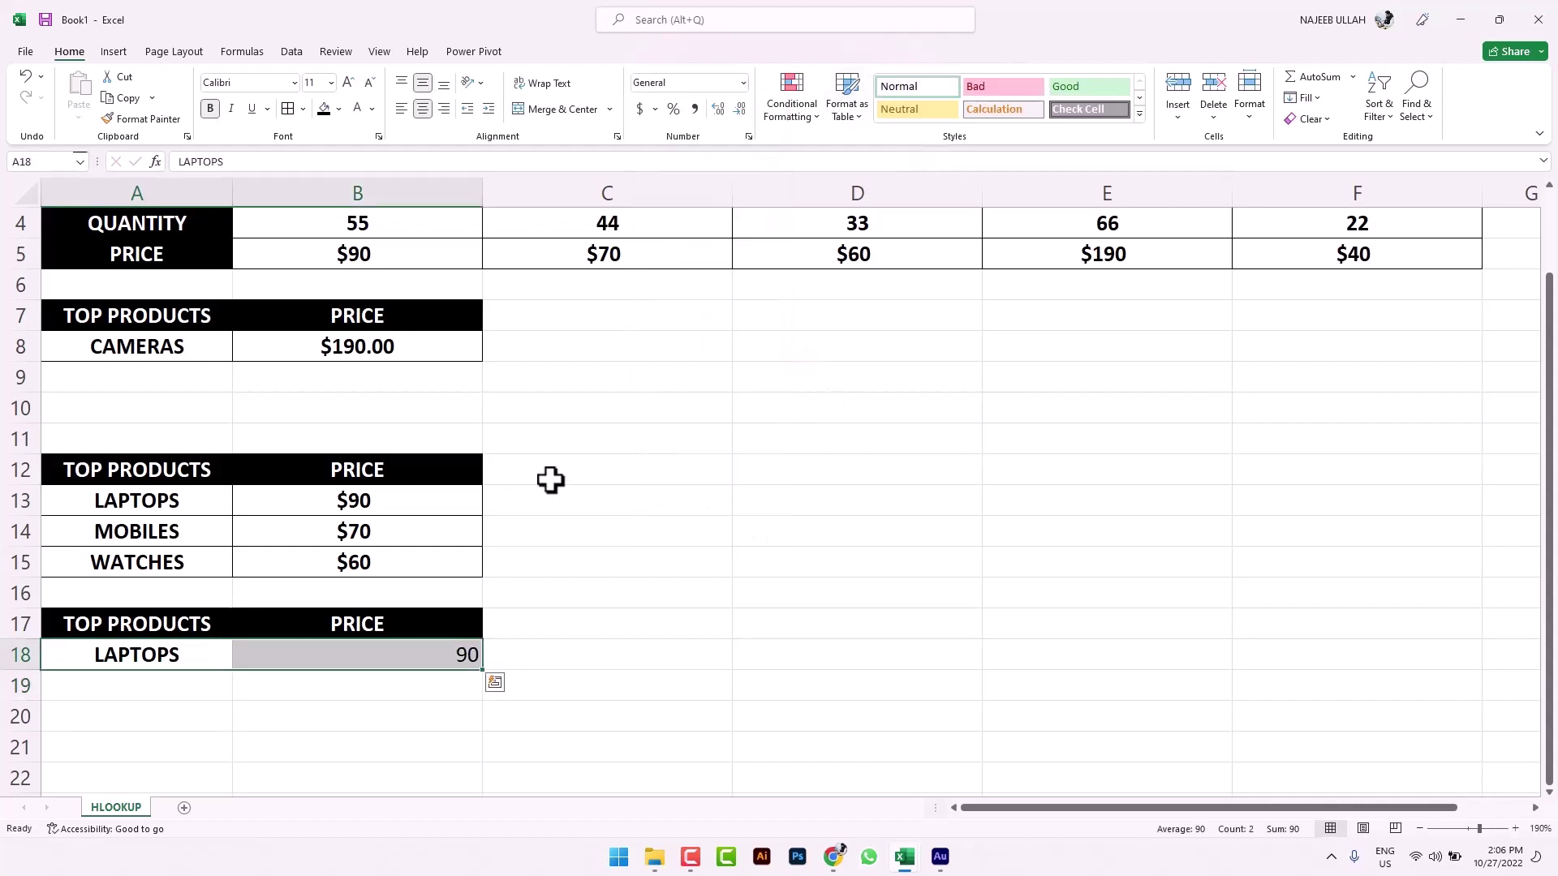
pyautogui.click(618, 544)
pyautogui.moveTo(560, 408); pyautogui.dragTo(947, 570)
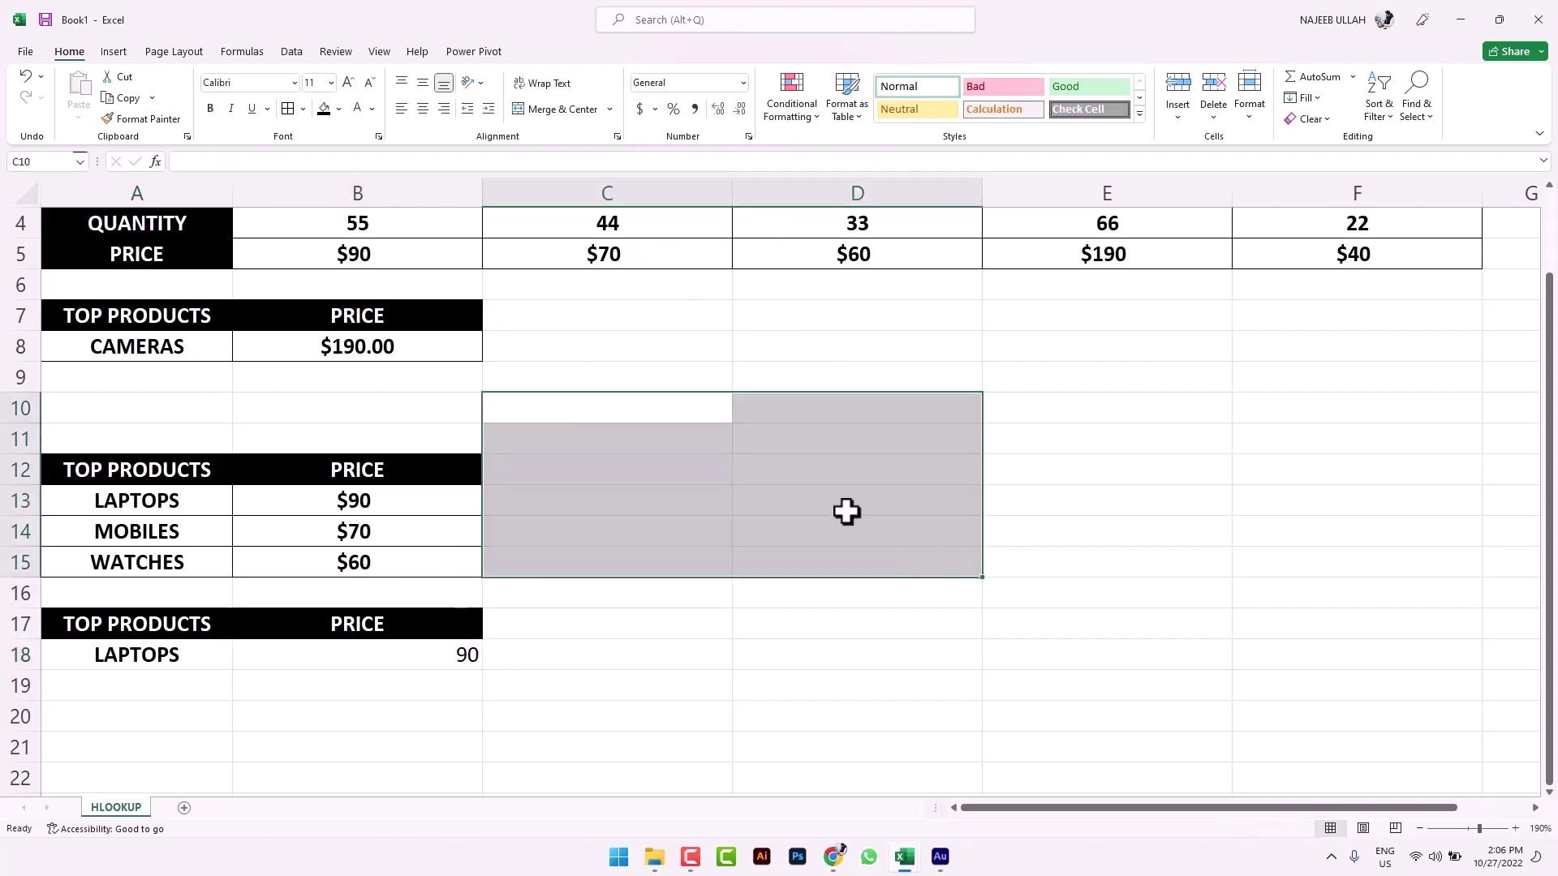
pyautogui.moveTo(191, 649); pyautogui.dragTo(414, 637)
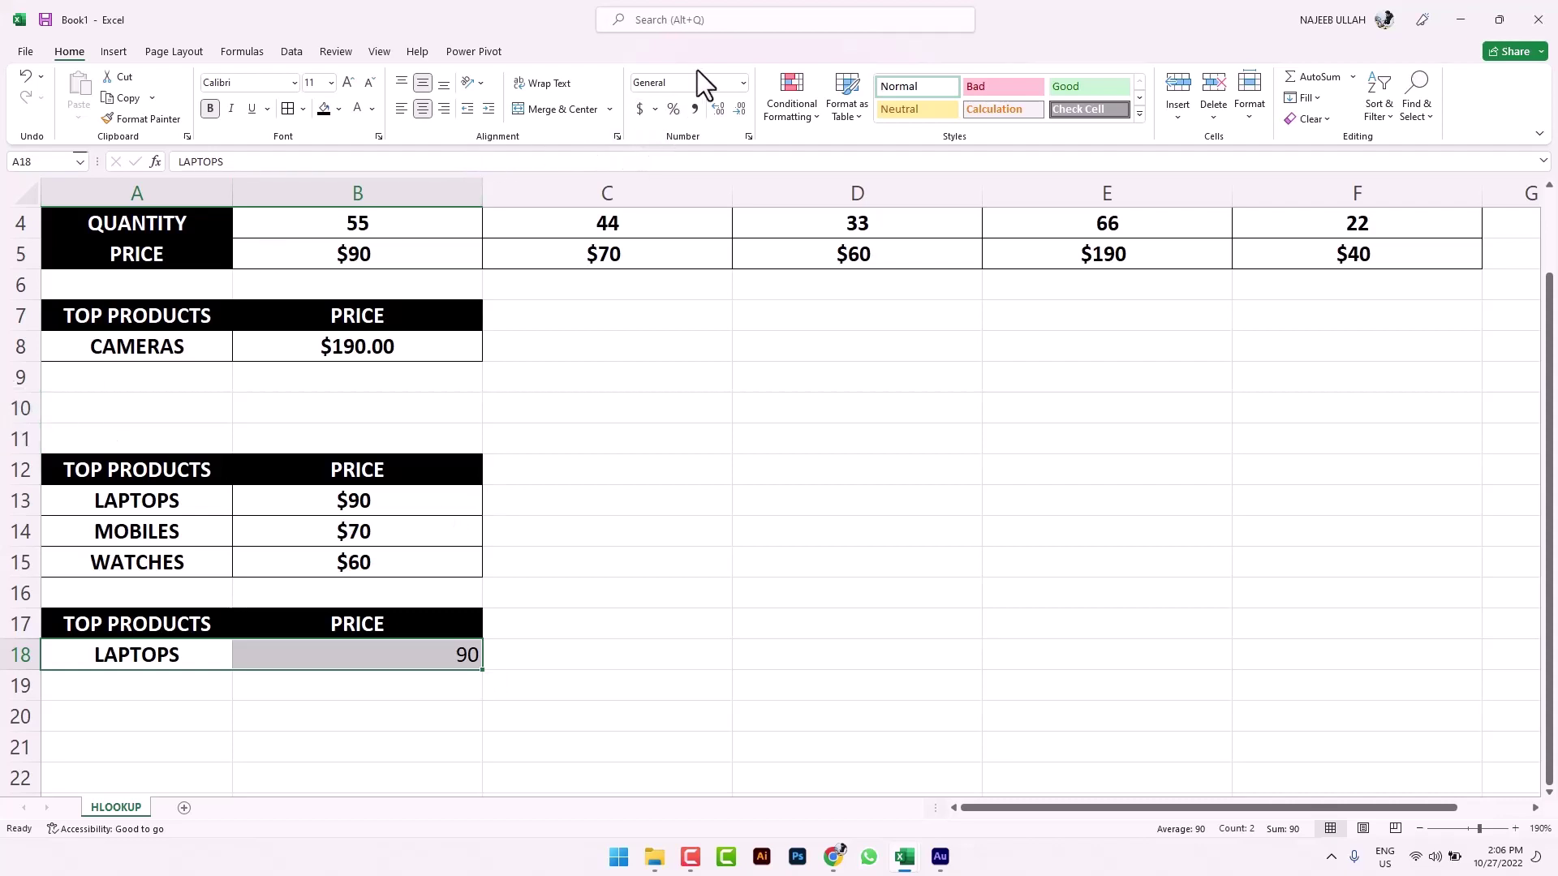
pyautogui.click(743, 83)
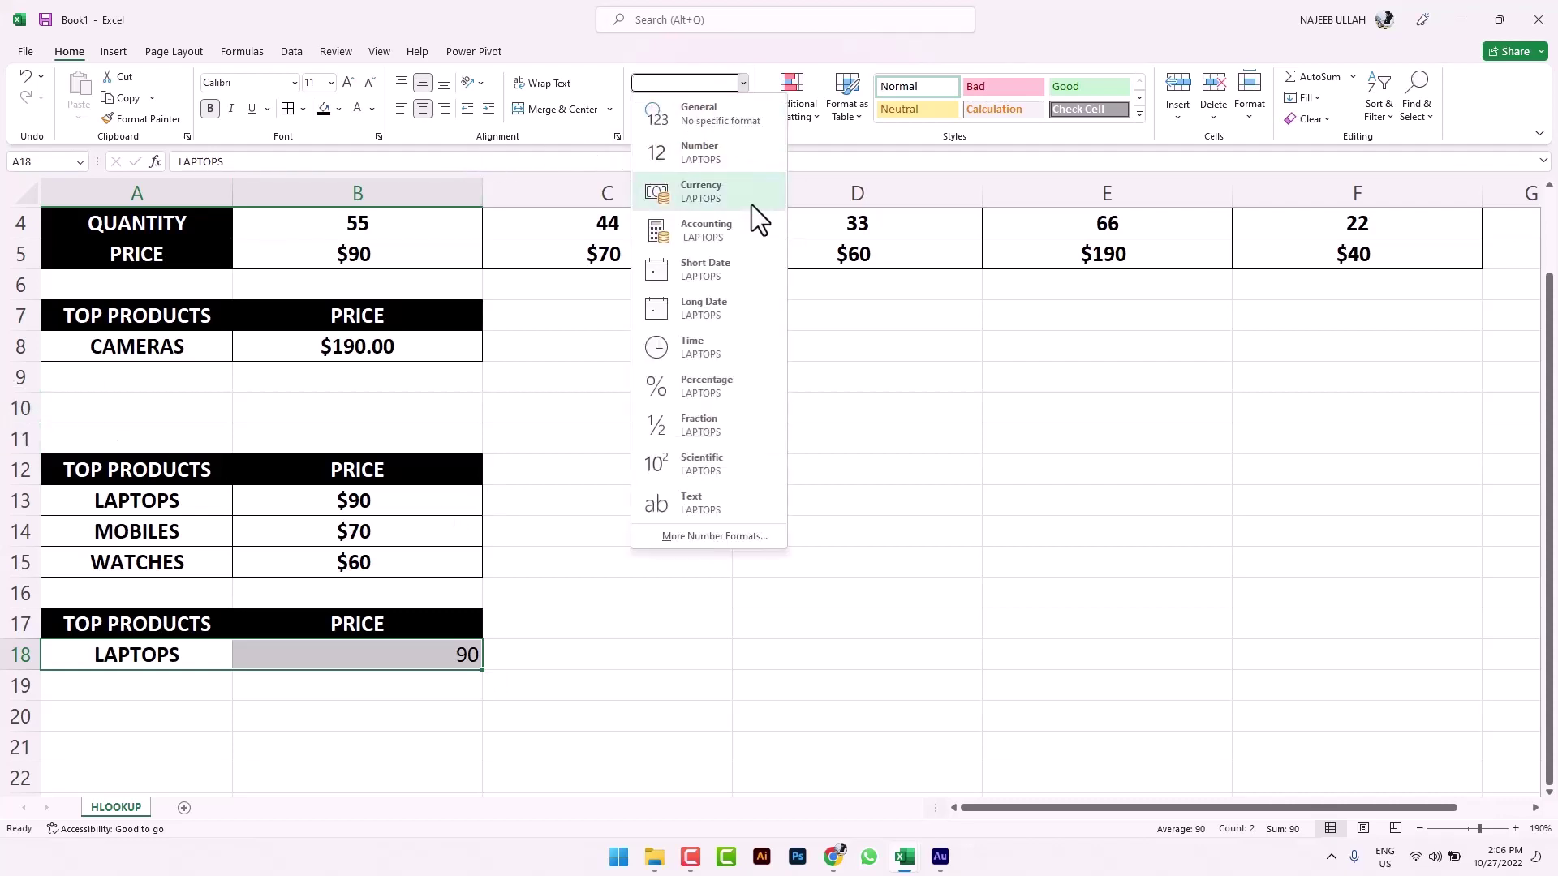
pyautogui.click(752, 205)
pyautogui.click(664, 532)
# Step: Change B18's VLOOKUP column index from 2 to 6, producing #REF!
pyautogui.doubleClick(445, 661)
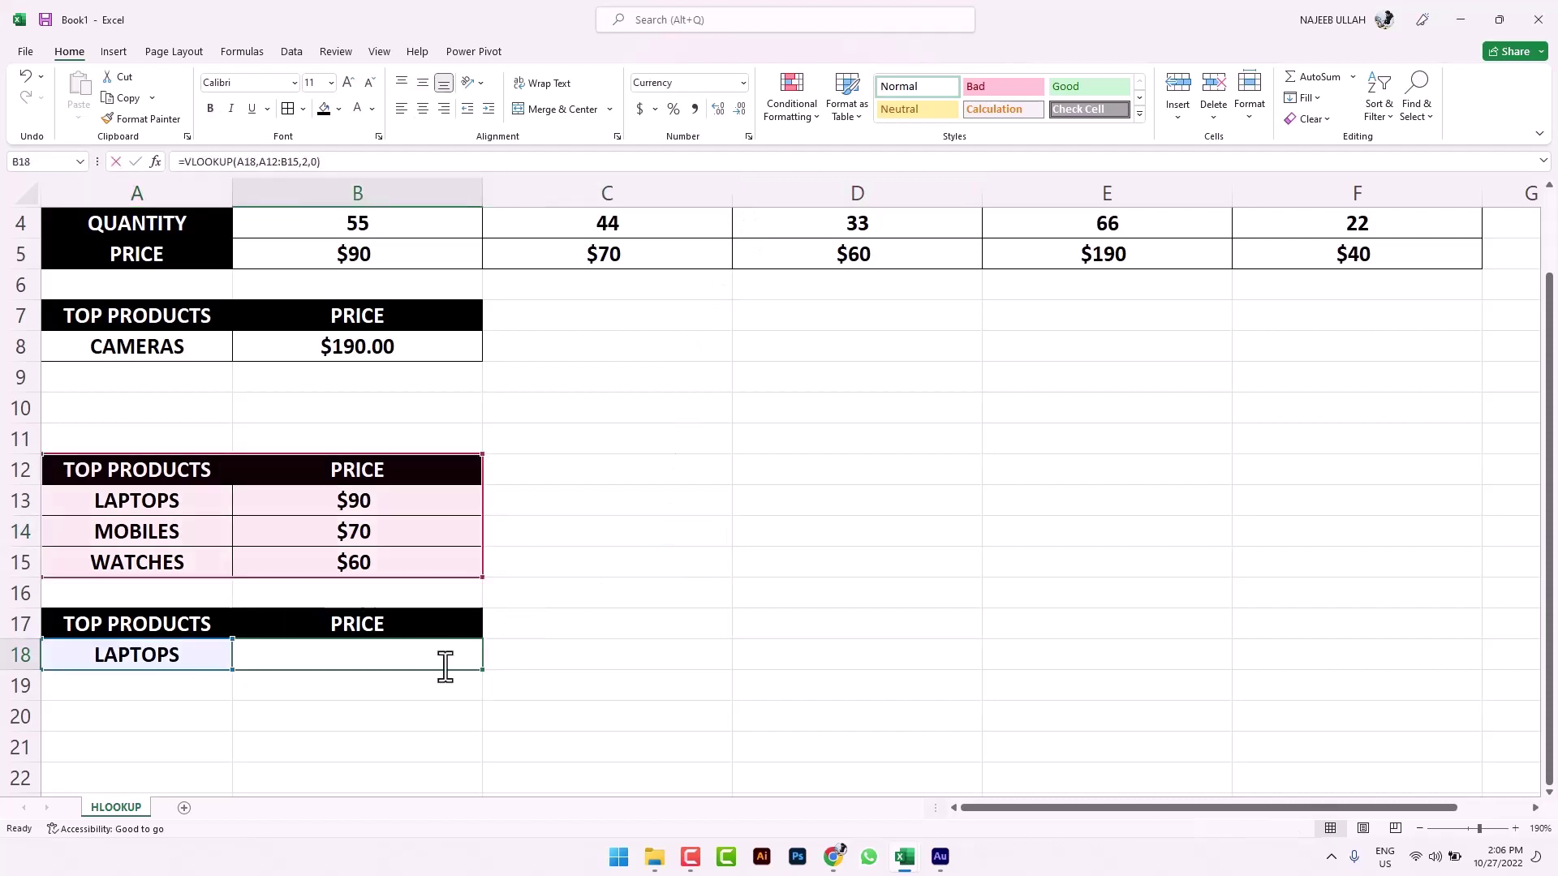
pyautogui.click(480, 659)
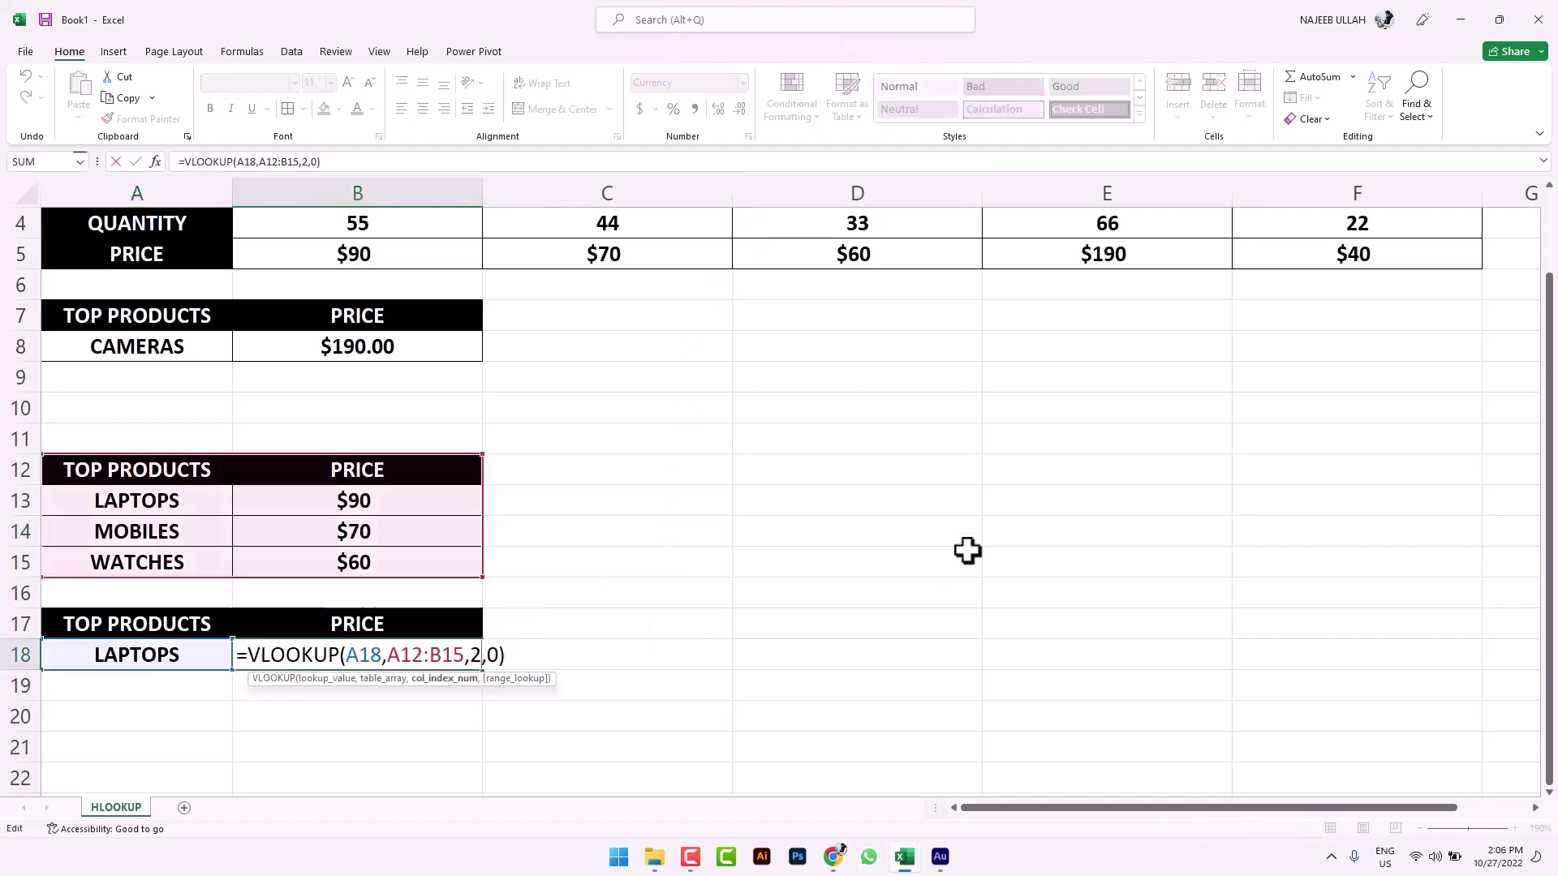
pyautogui.press('BackSpace')
pyautogui.write('6')
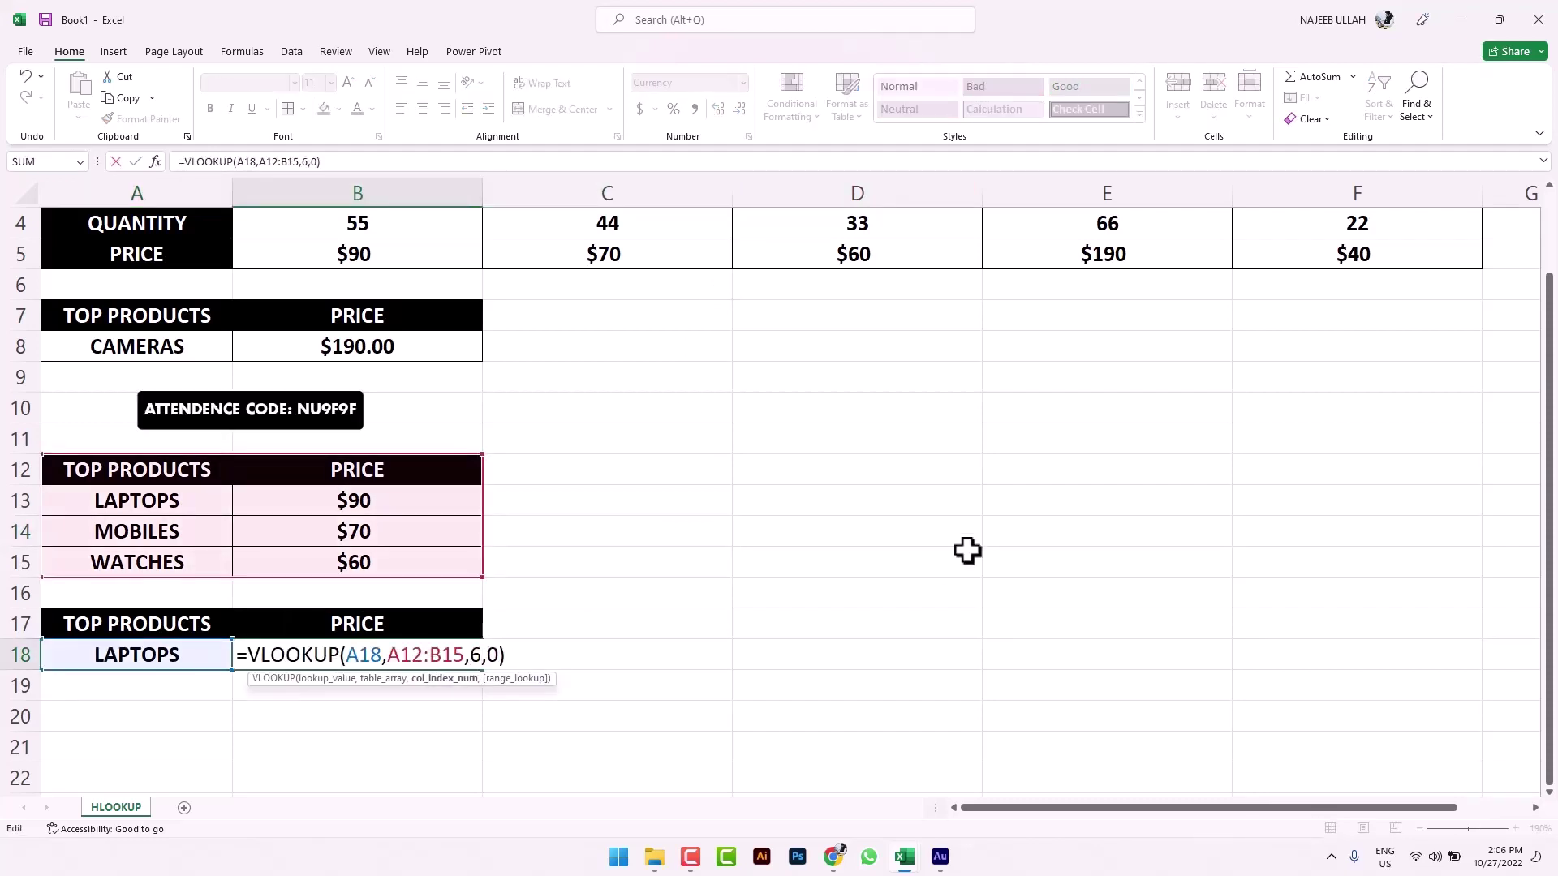
pyautogui.press('Return')
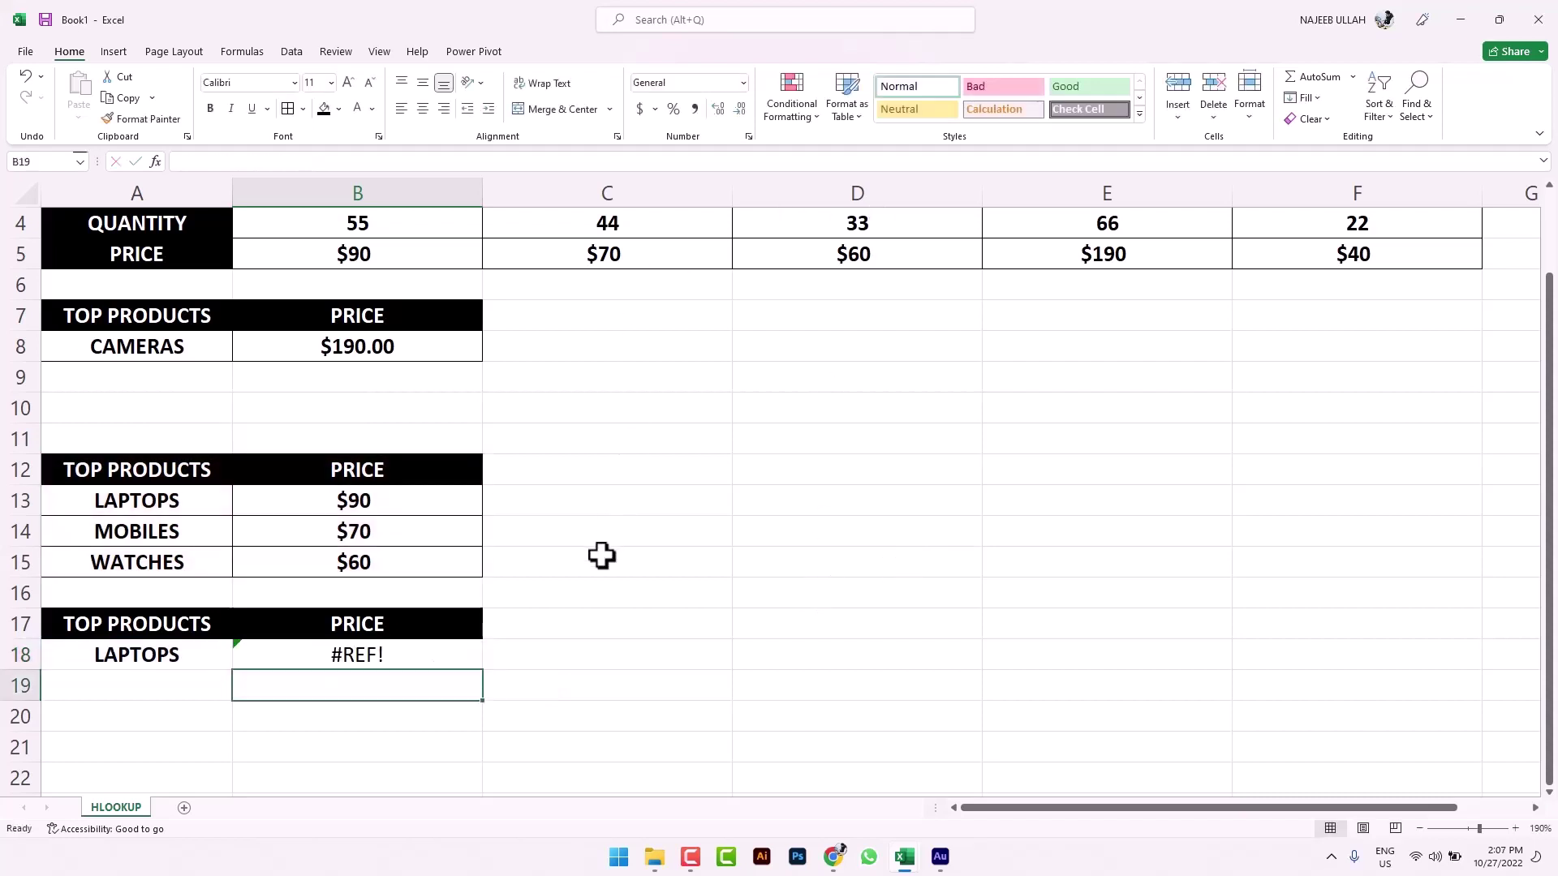
pyautogui.click(403, 650)
pyautogui.doubleClick(404, 650)
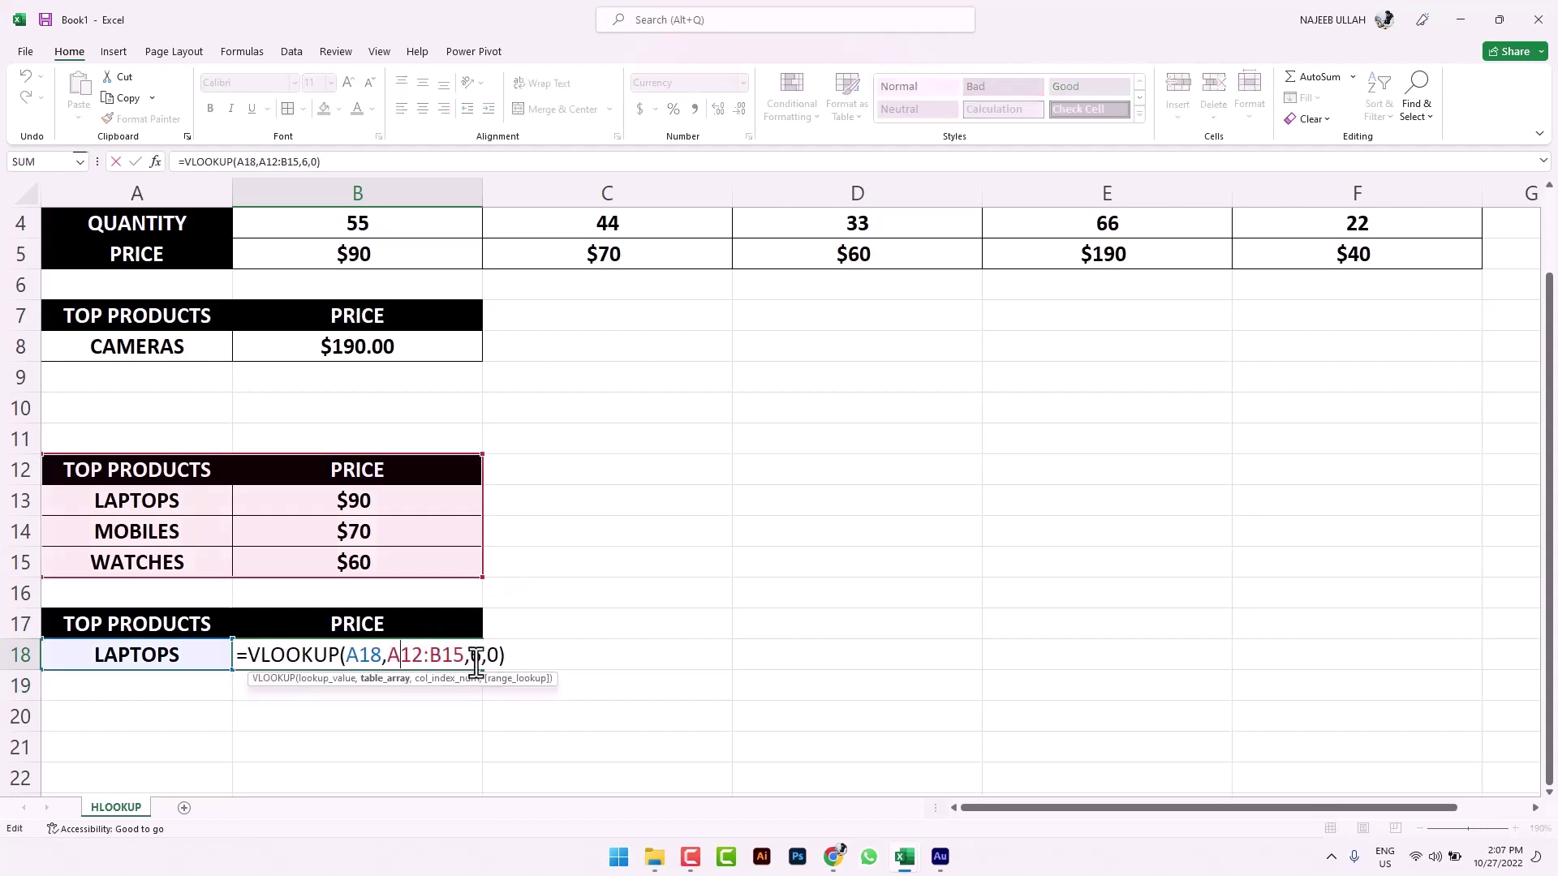
pyautogui.click(579, 619)
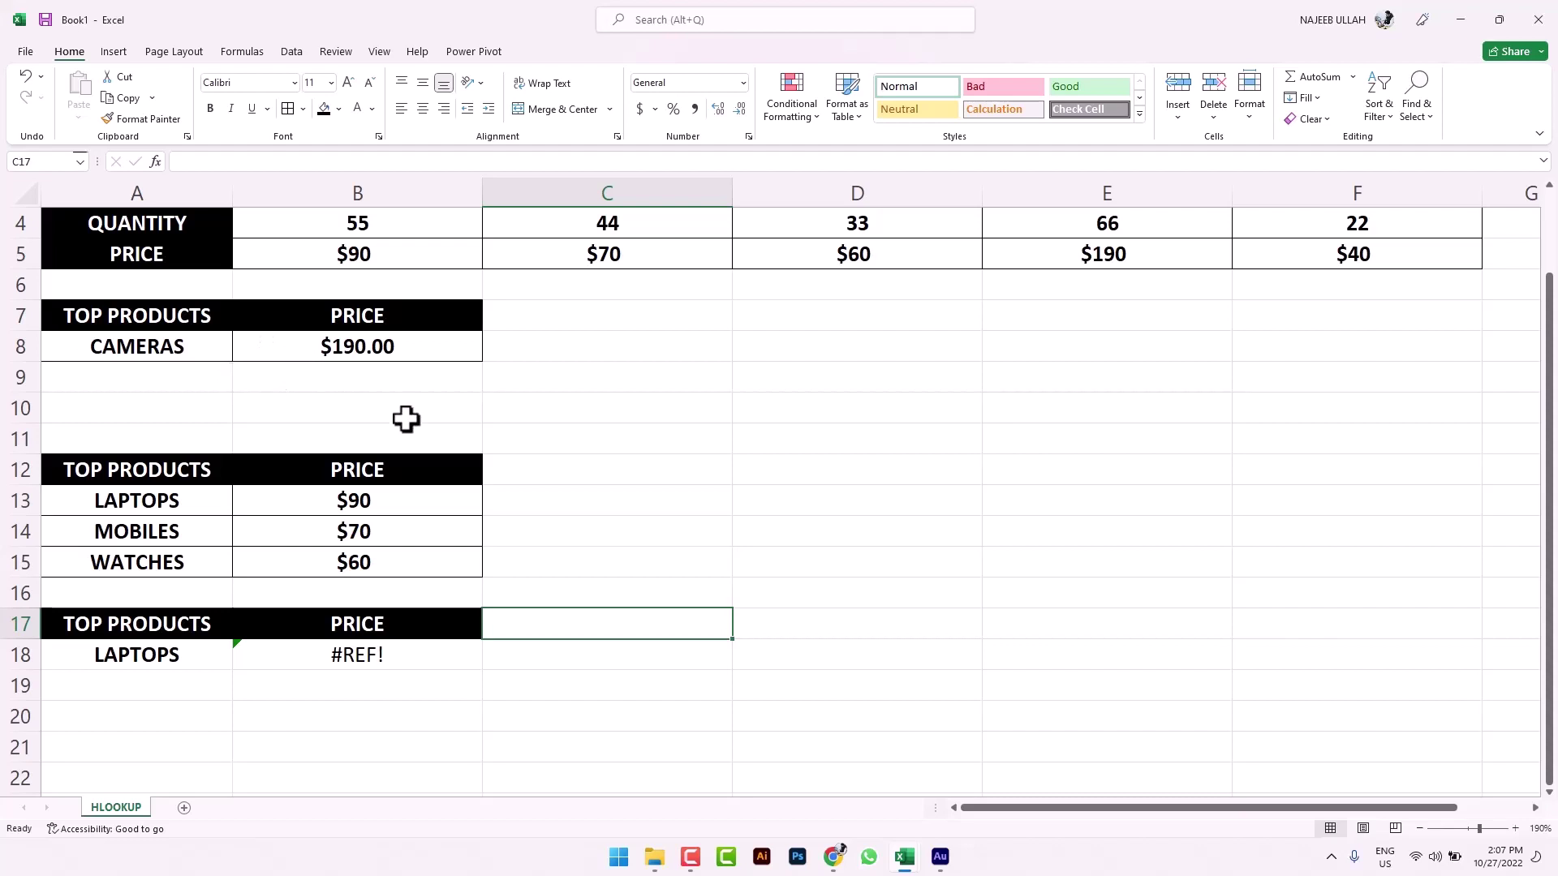
# Step: Review the HLOOKUP formula in B8, then delete CAMERAS from cell A8
pyautogui.doubleClick(372, 341)
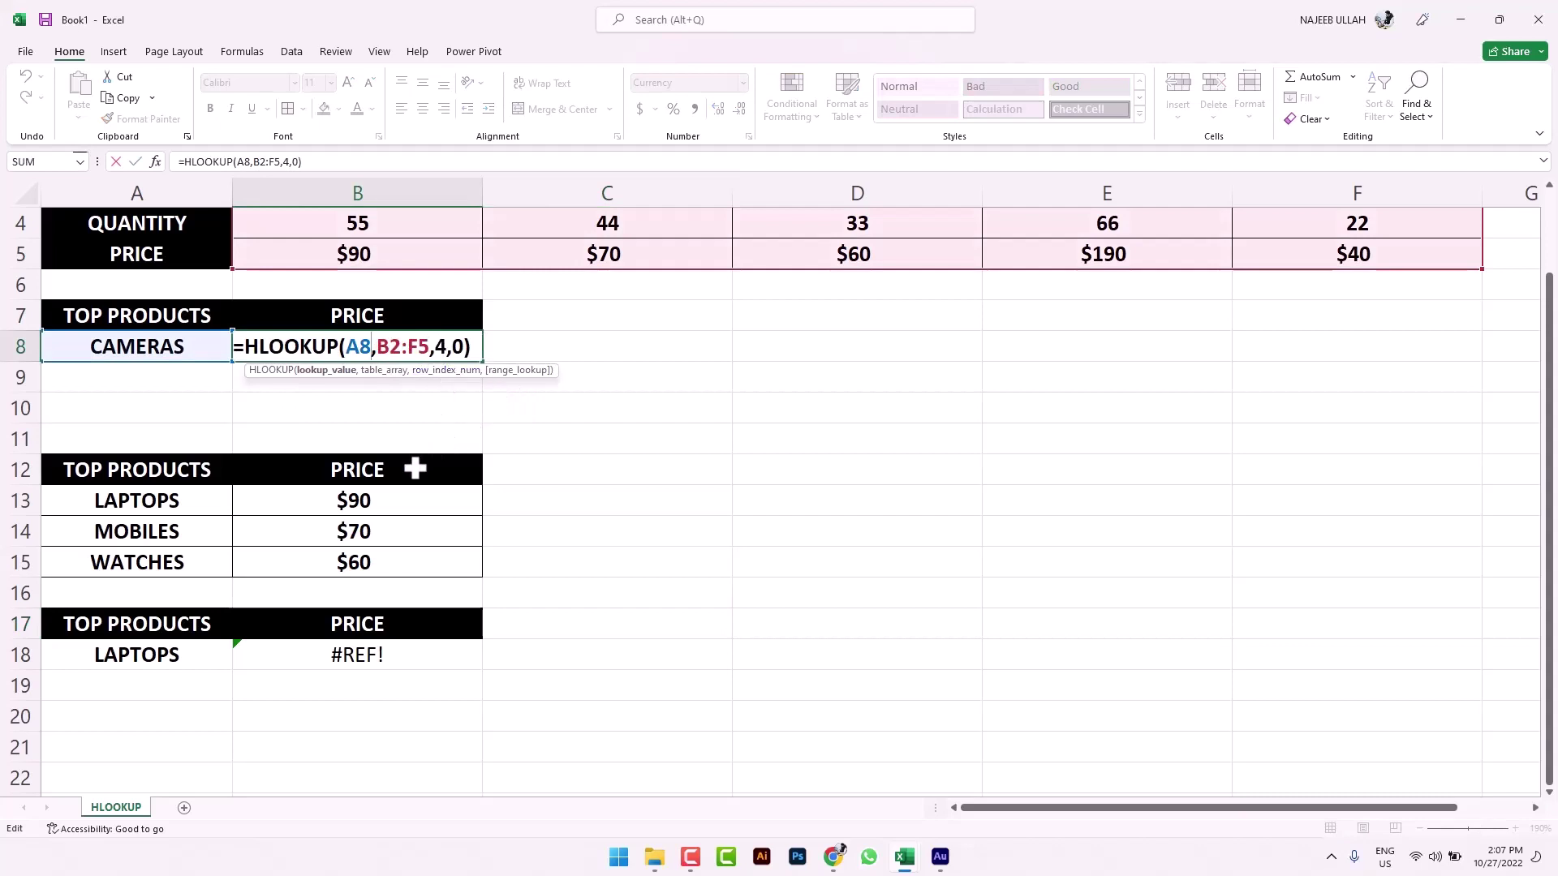
pyautogui.press('Return')
pyautogui.click(170, 348)
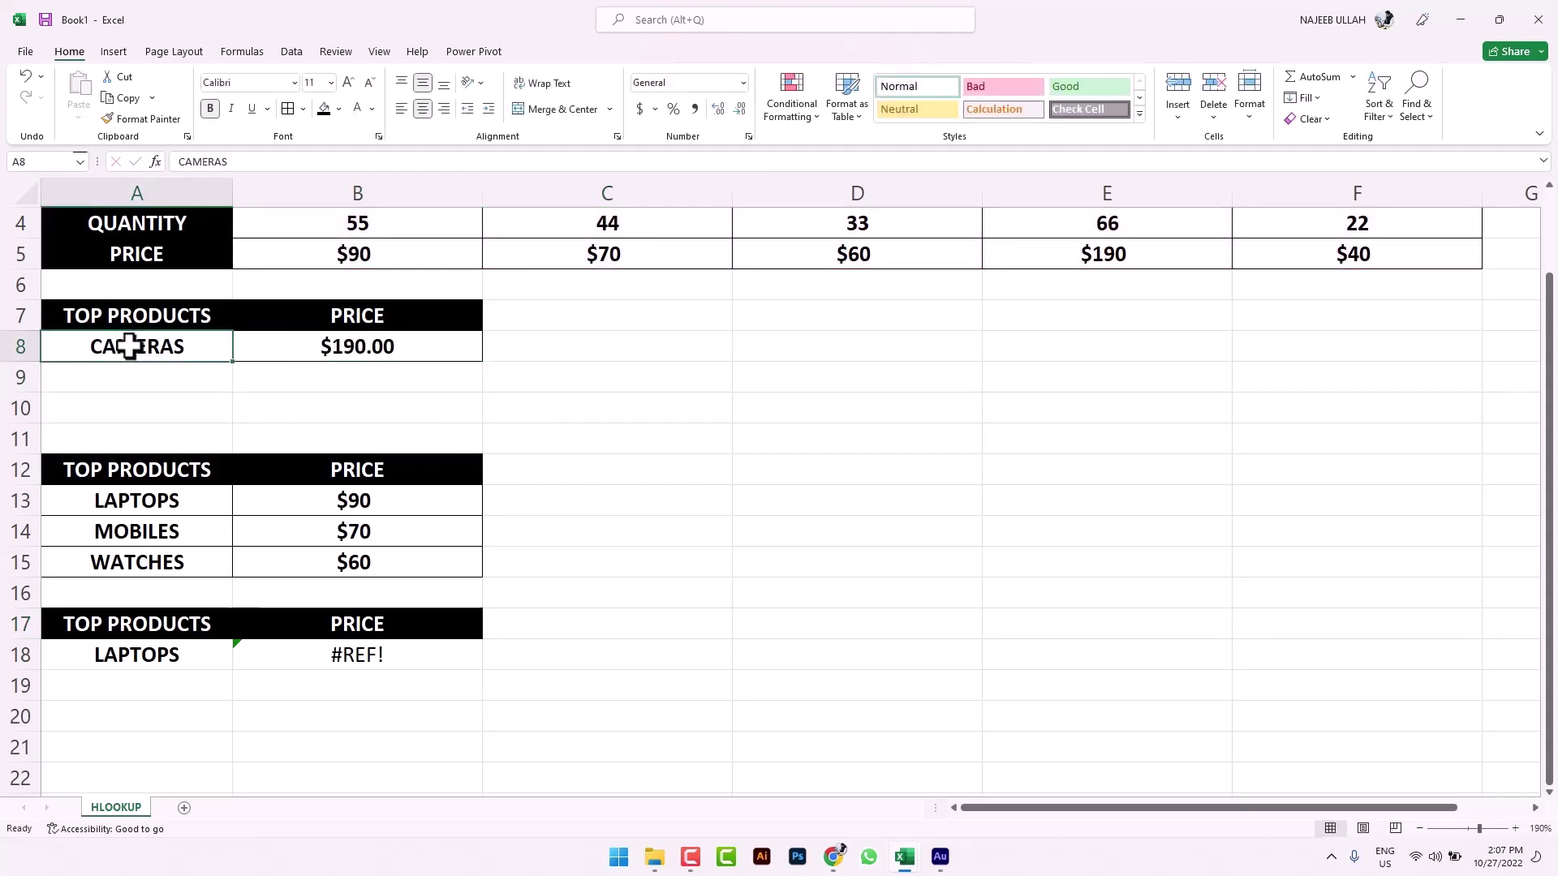
pyautogui.press('Delete')
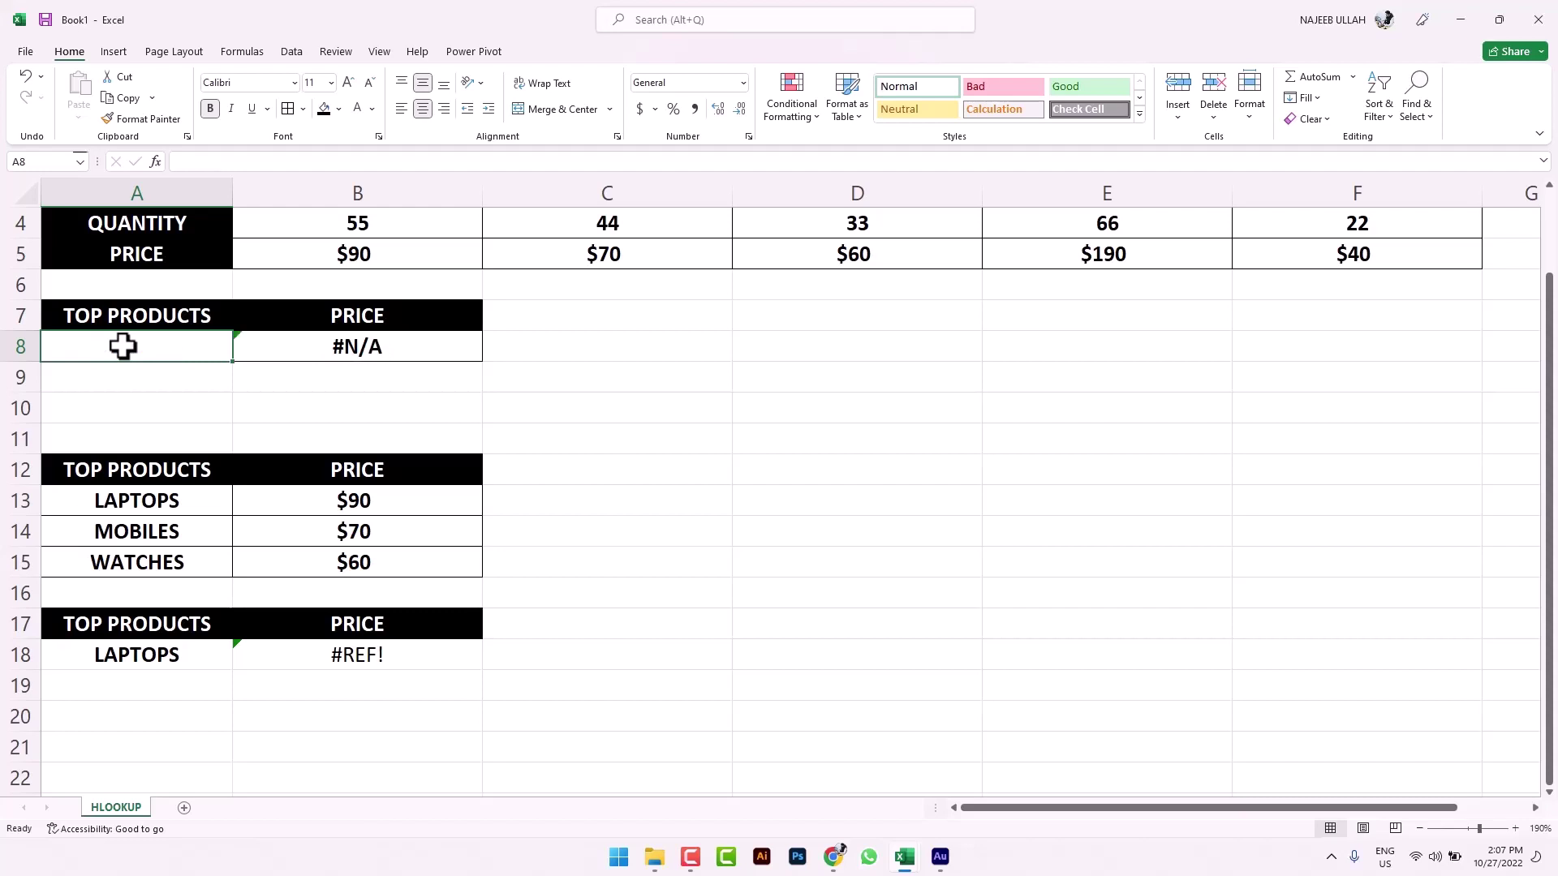
pyautogui.click(154, 374)
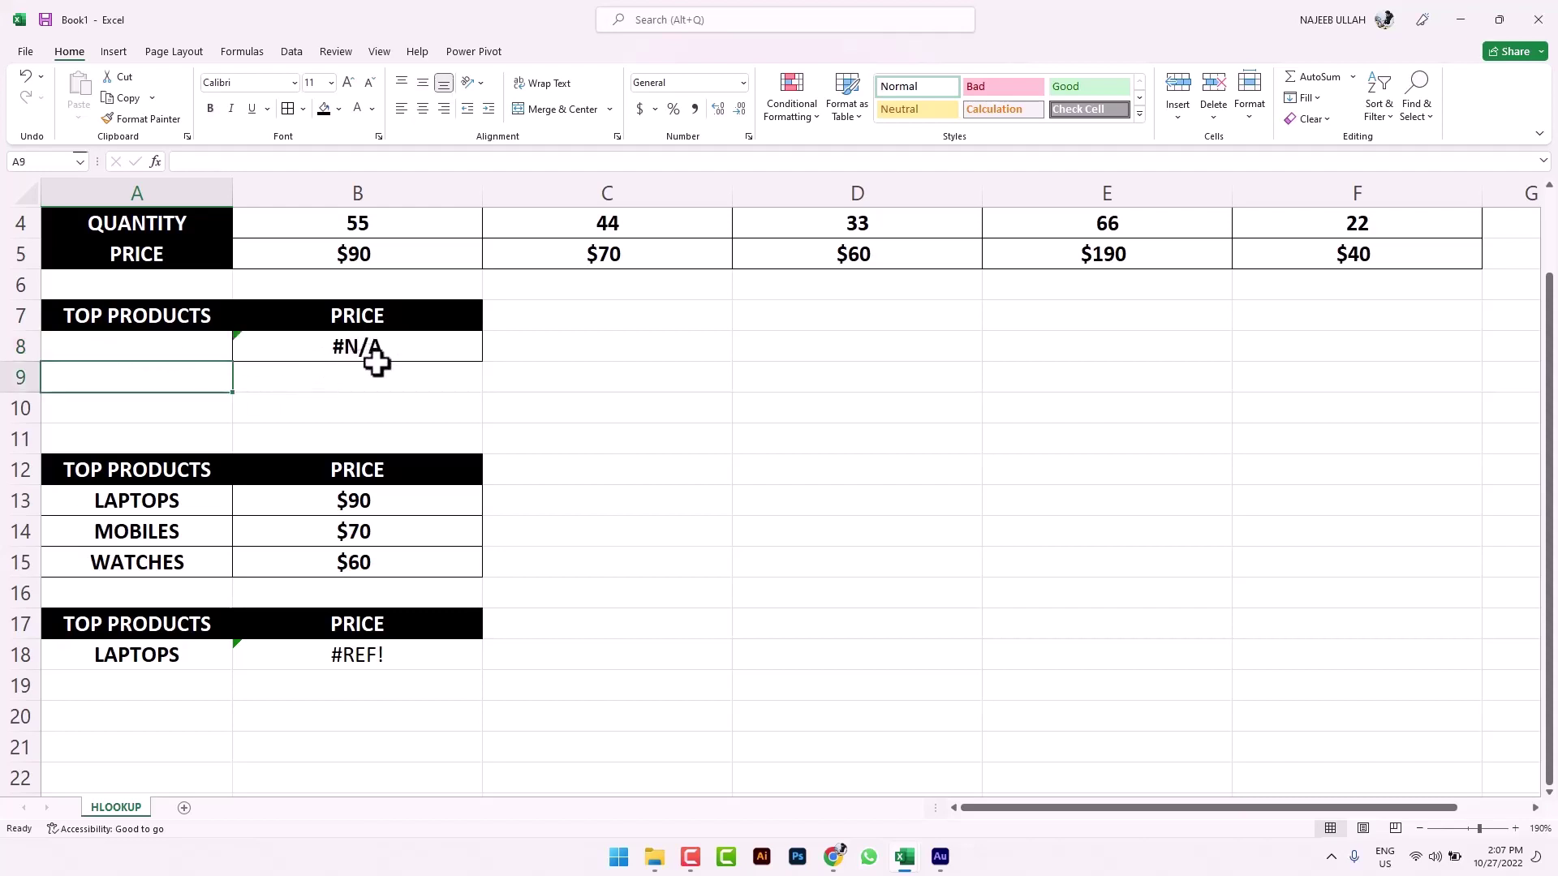
pyautogui.click(177, 339)
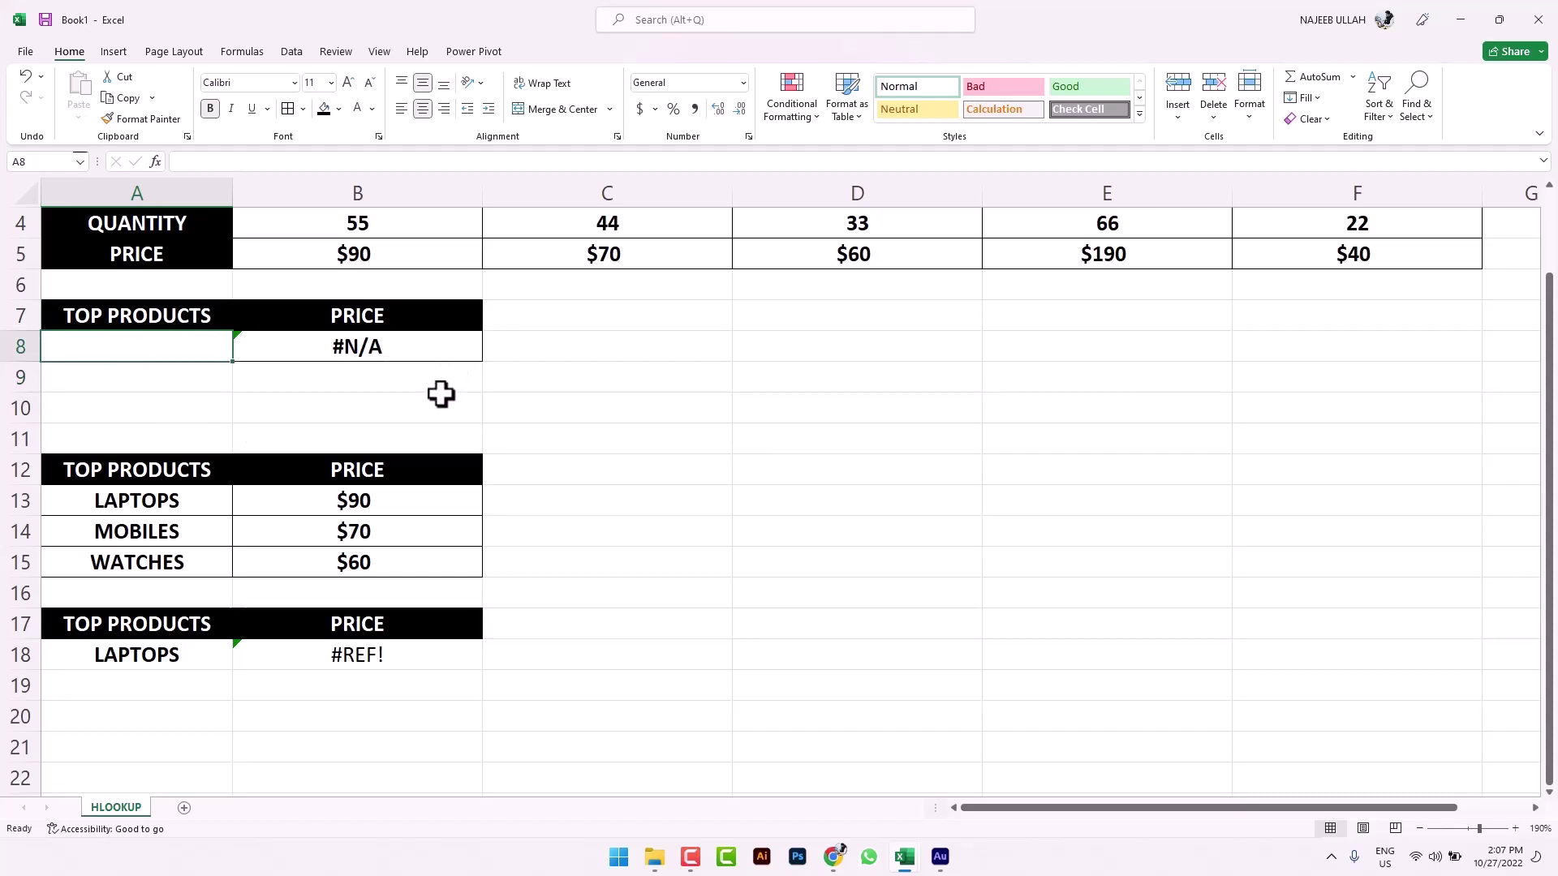
# Step: Clear All on A11:B18 to remove the vertical price list and VLOOKUP box
pyautogui.scroll(1, 440, 395)
pyautogui.moveTo(194, 535)
pyautogui.mouseDown()
pyautogui.moveTo(406, 691)
pyautogui.moveTo(417, 738)
pyautogui.mouseUp()
pyautogui.click(1311, 120)
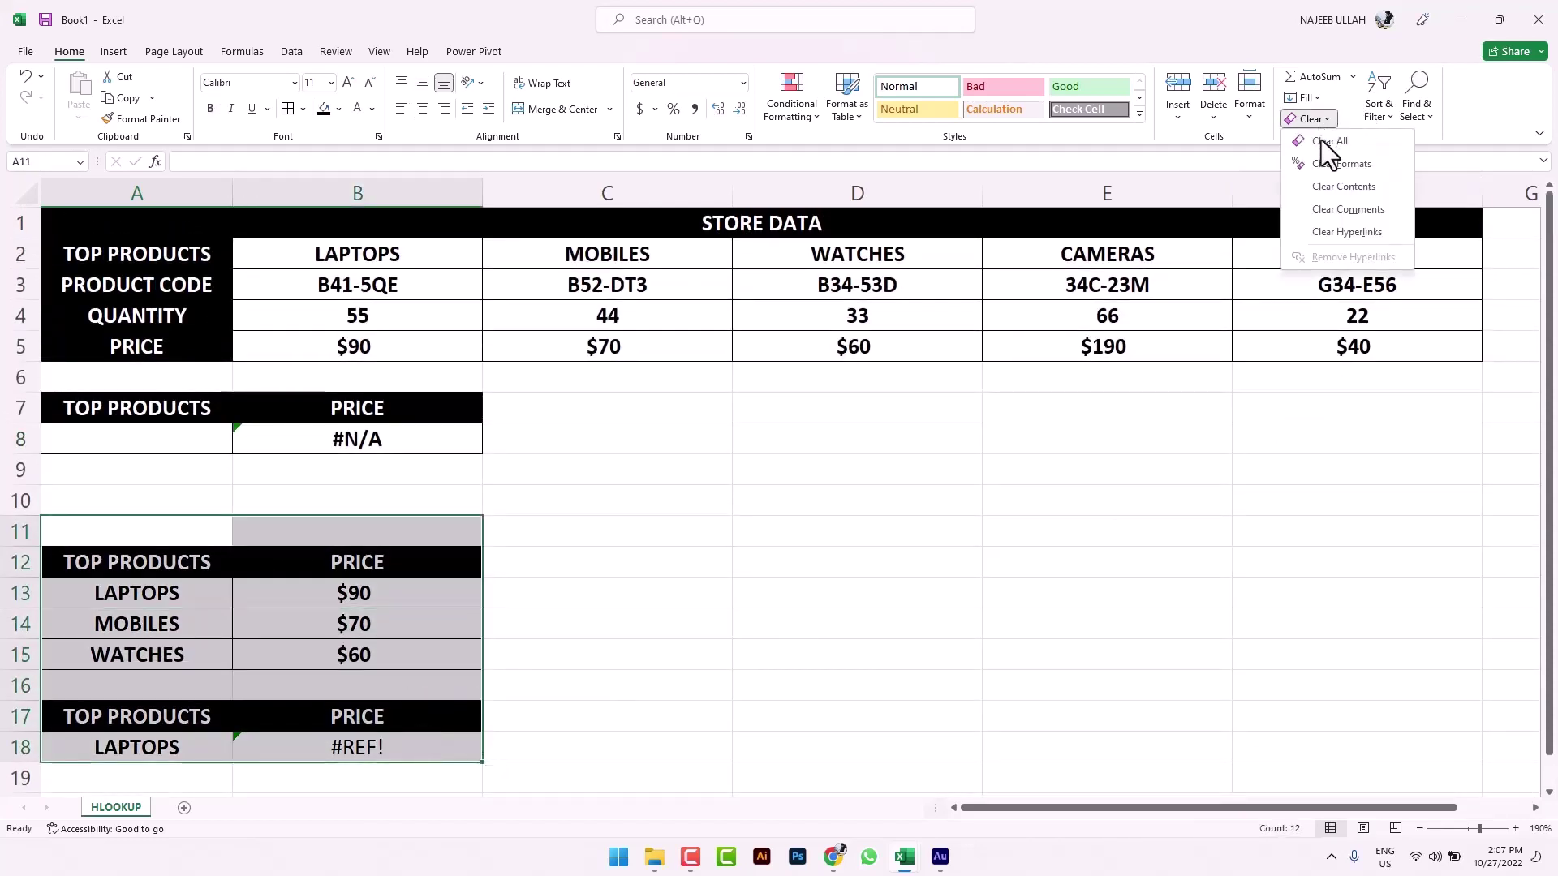
pyautogui.click(1329, 141)
pyautogui.click(977, 438)
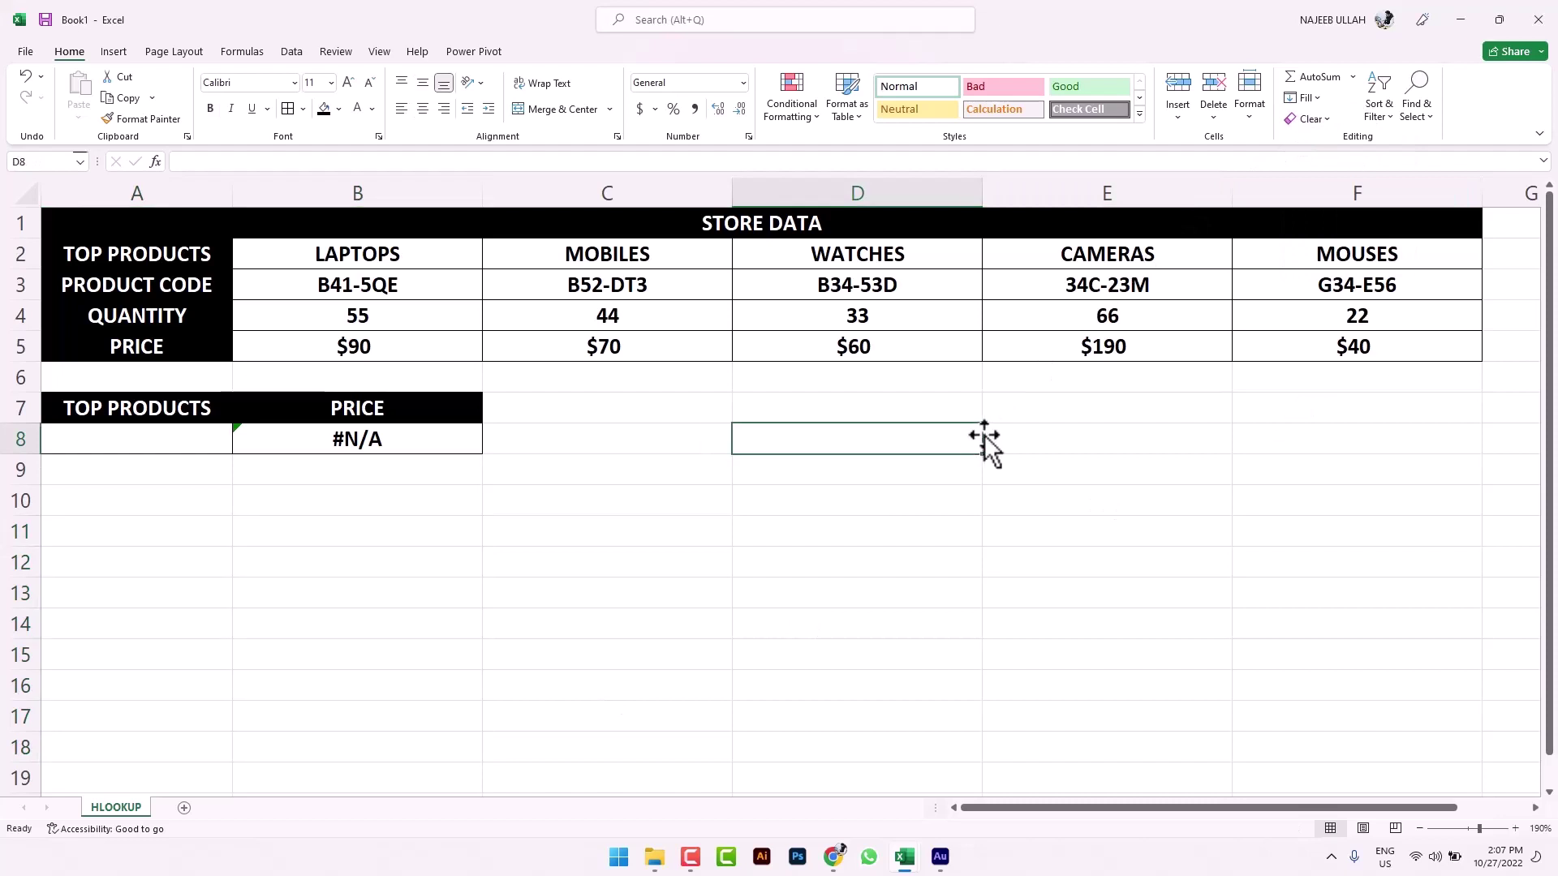
pyautogui.click(209, 438)
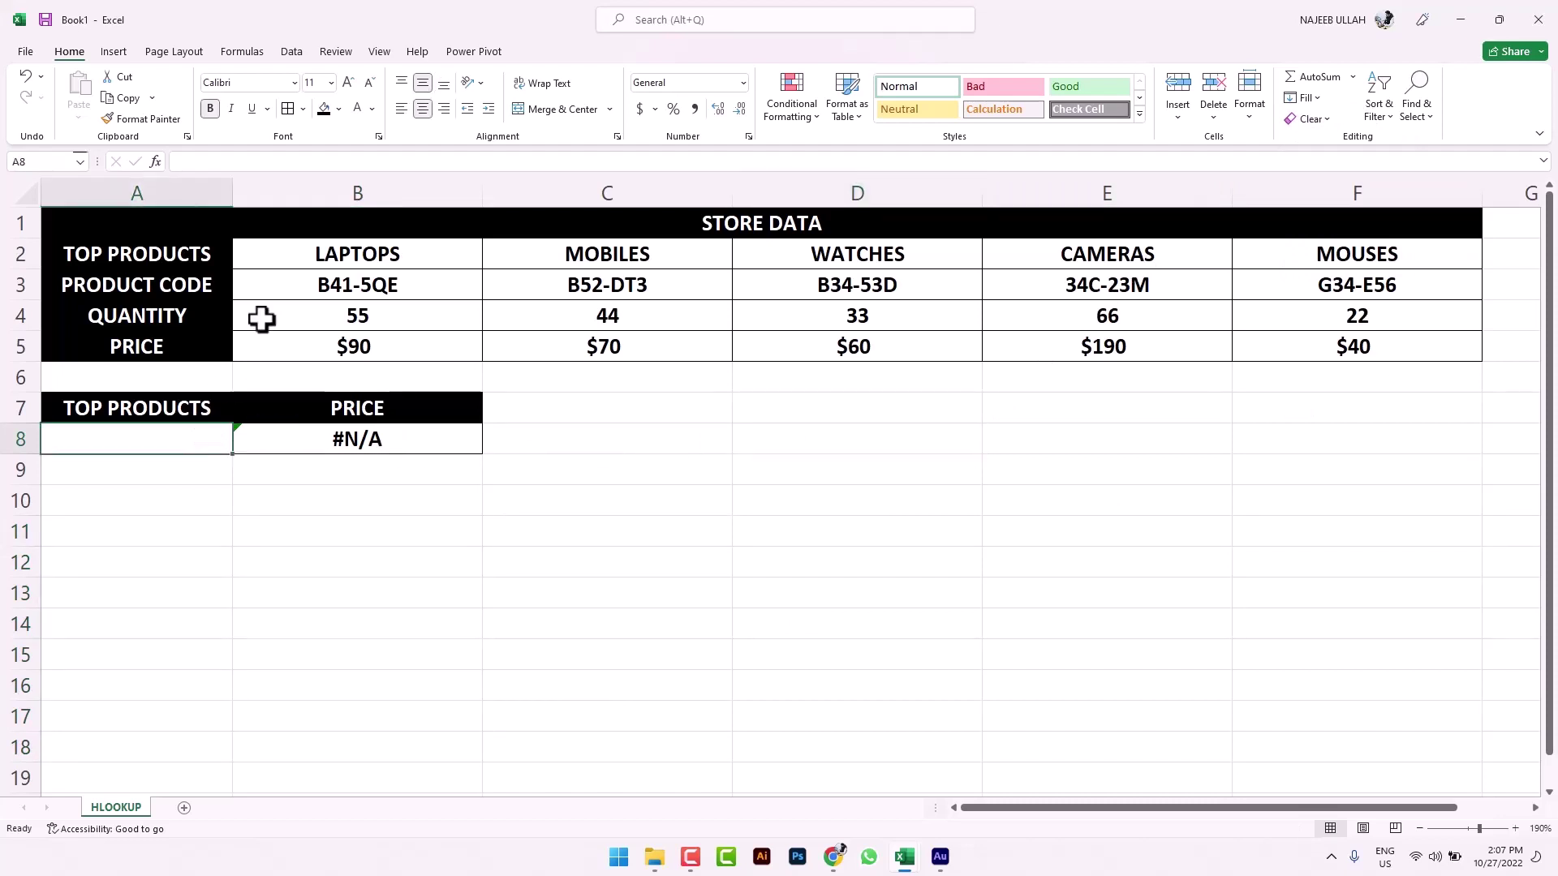
# Step: Copy LAPTOPS from B2 into A8 so B8 returns $90.00
pyautogui.click(339, 271)
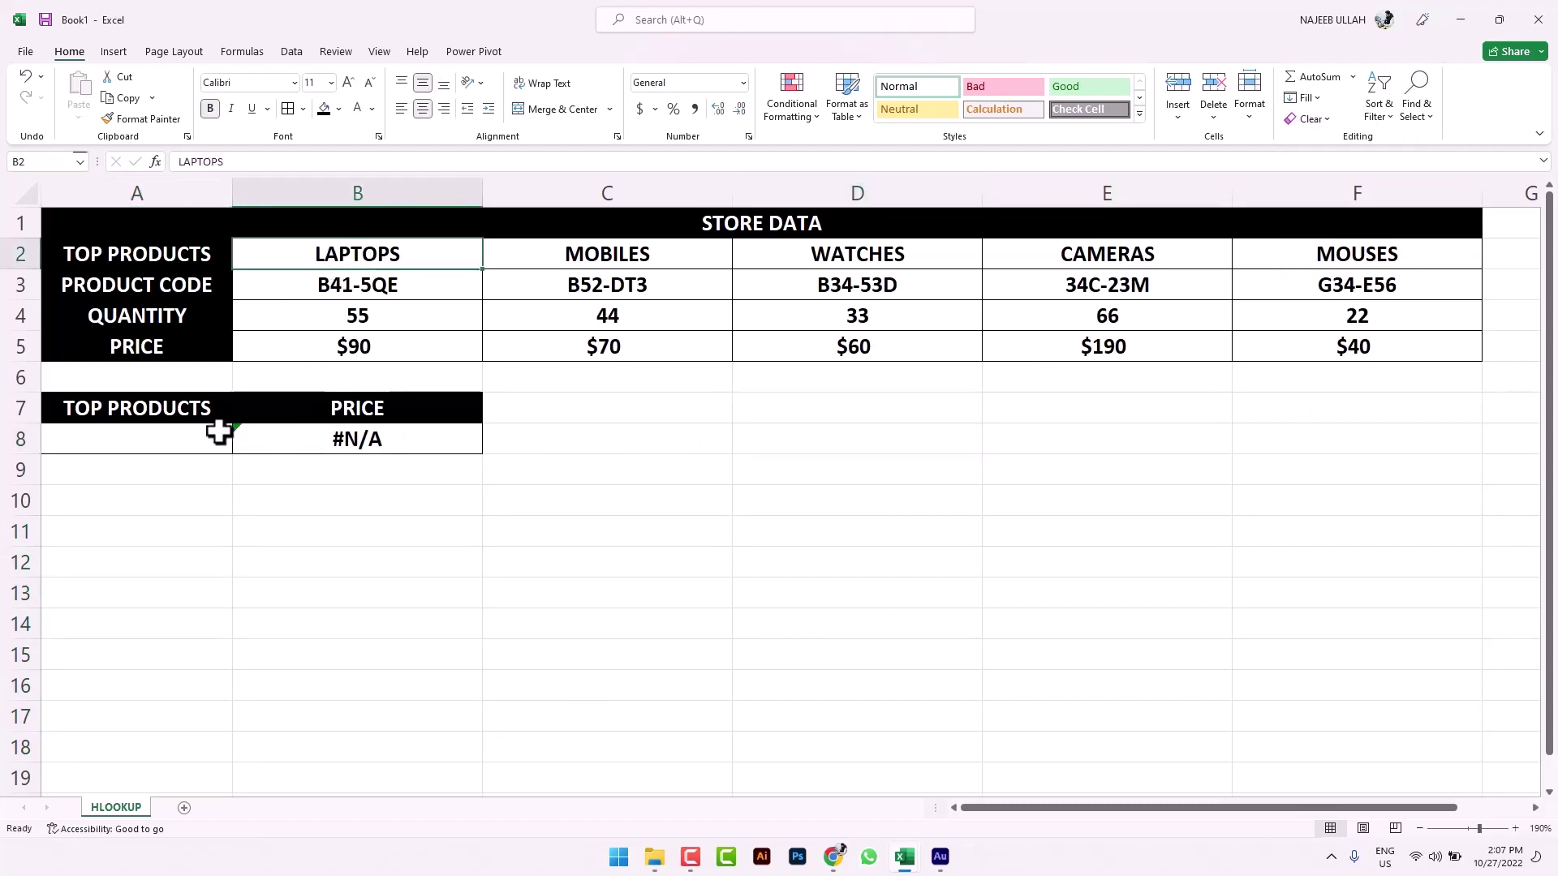
pyautogui.hotkey('ctrl', 'c')
pyautogui.click(173, 438)
pyautogui.hotkey('ctrl', 'v')
pyautogui.click(228, 503)
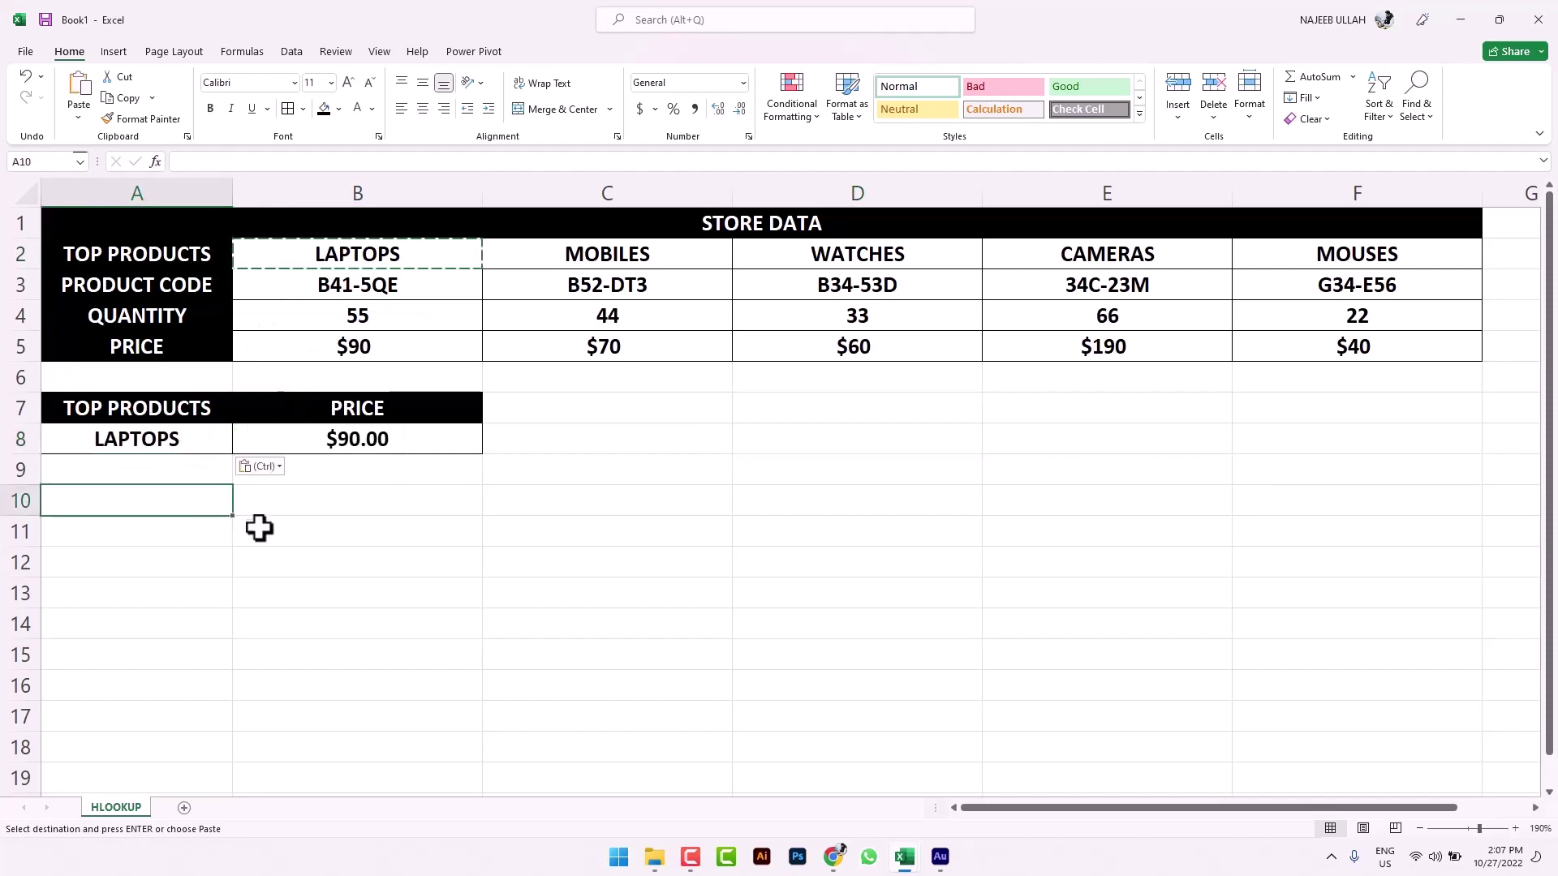
pyautogui.click(324, 527)
pyautogui.press('Escape')
pyautogui.click(679, 560)
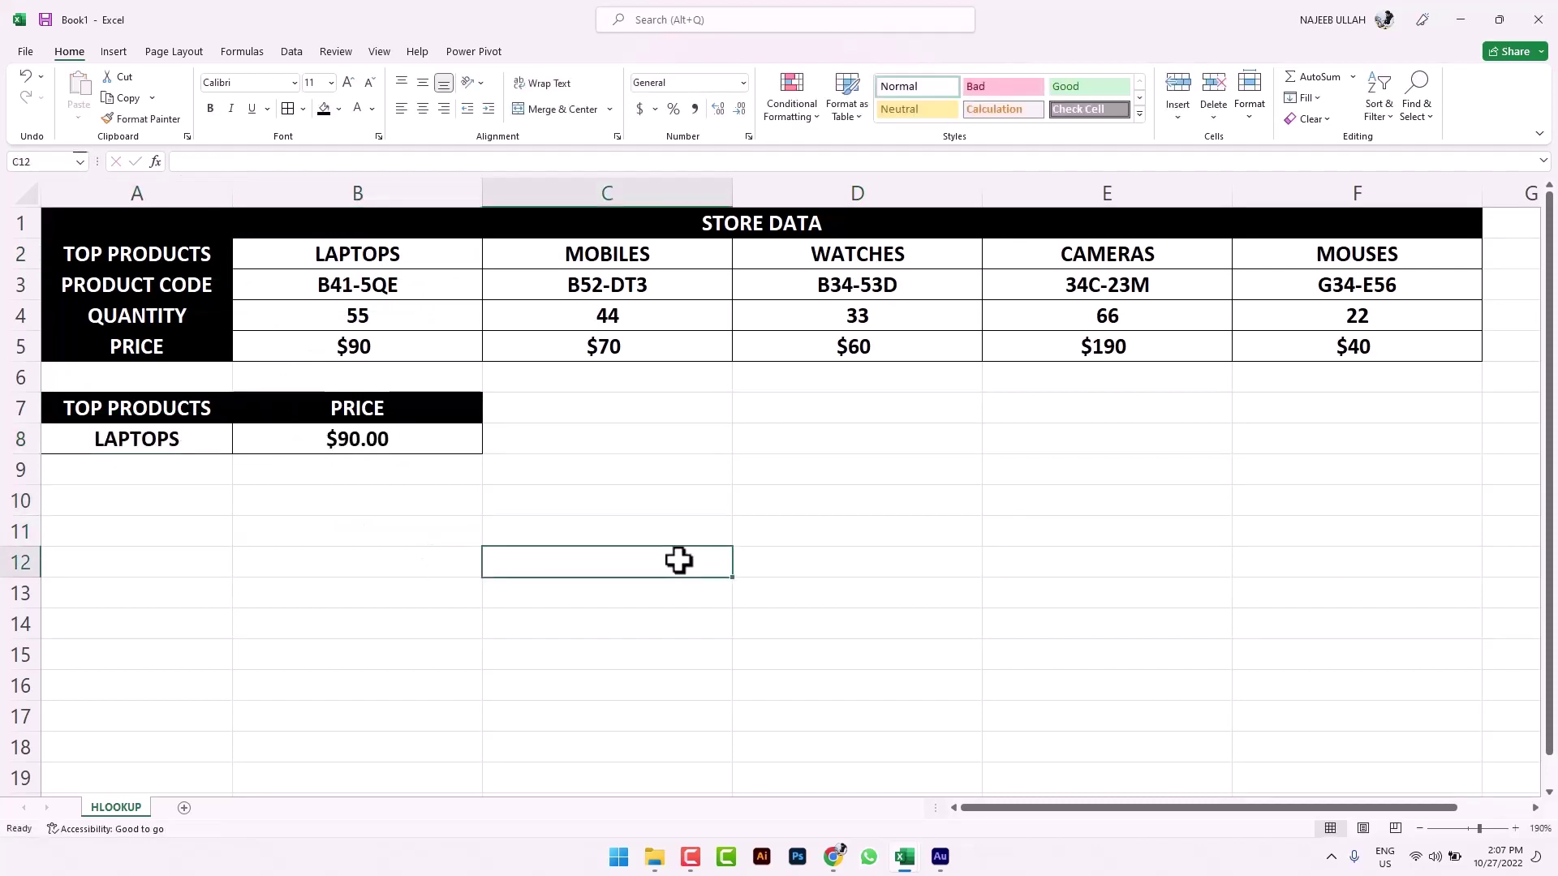